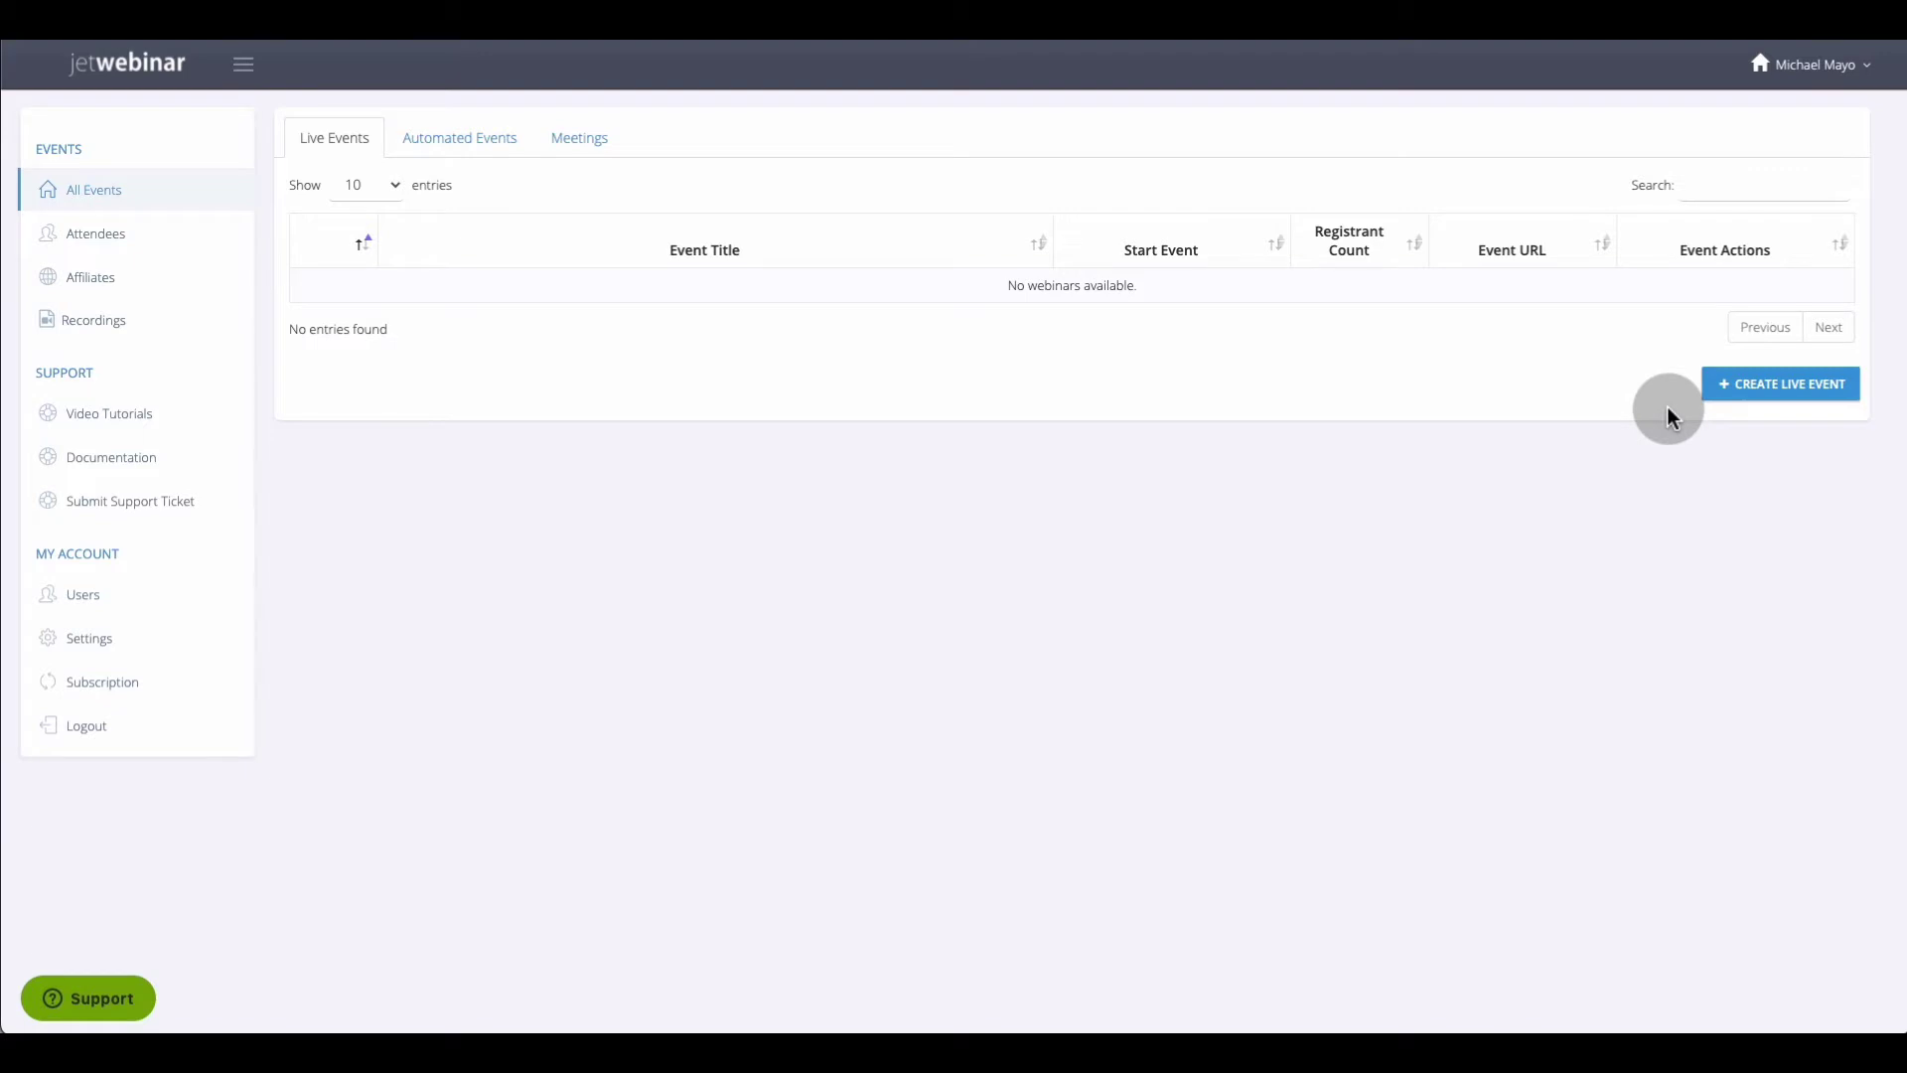
Compare the Automated Events, Meetings and Live Events lists, then open the Attendees page
left_click(464, 154)
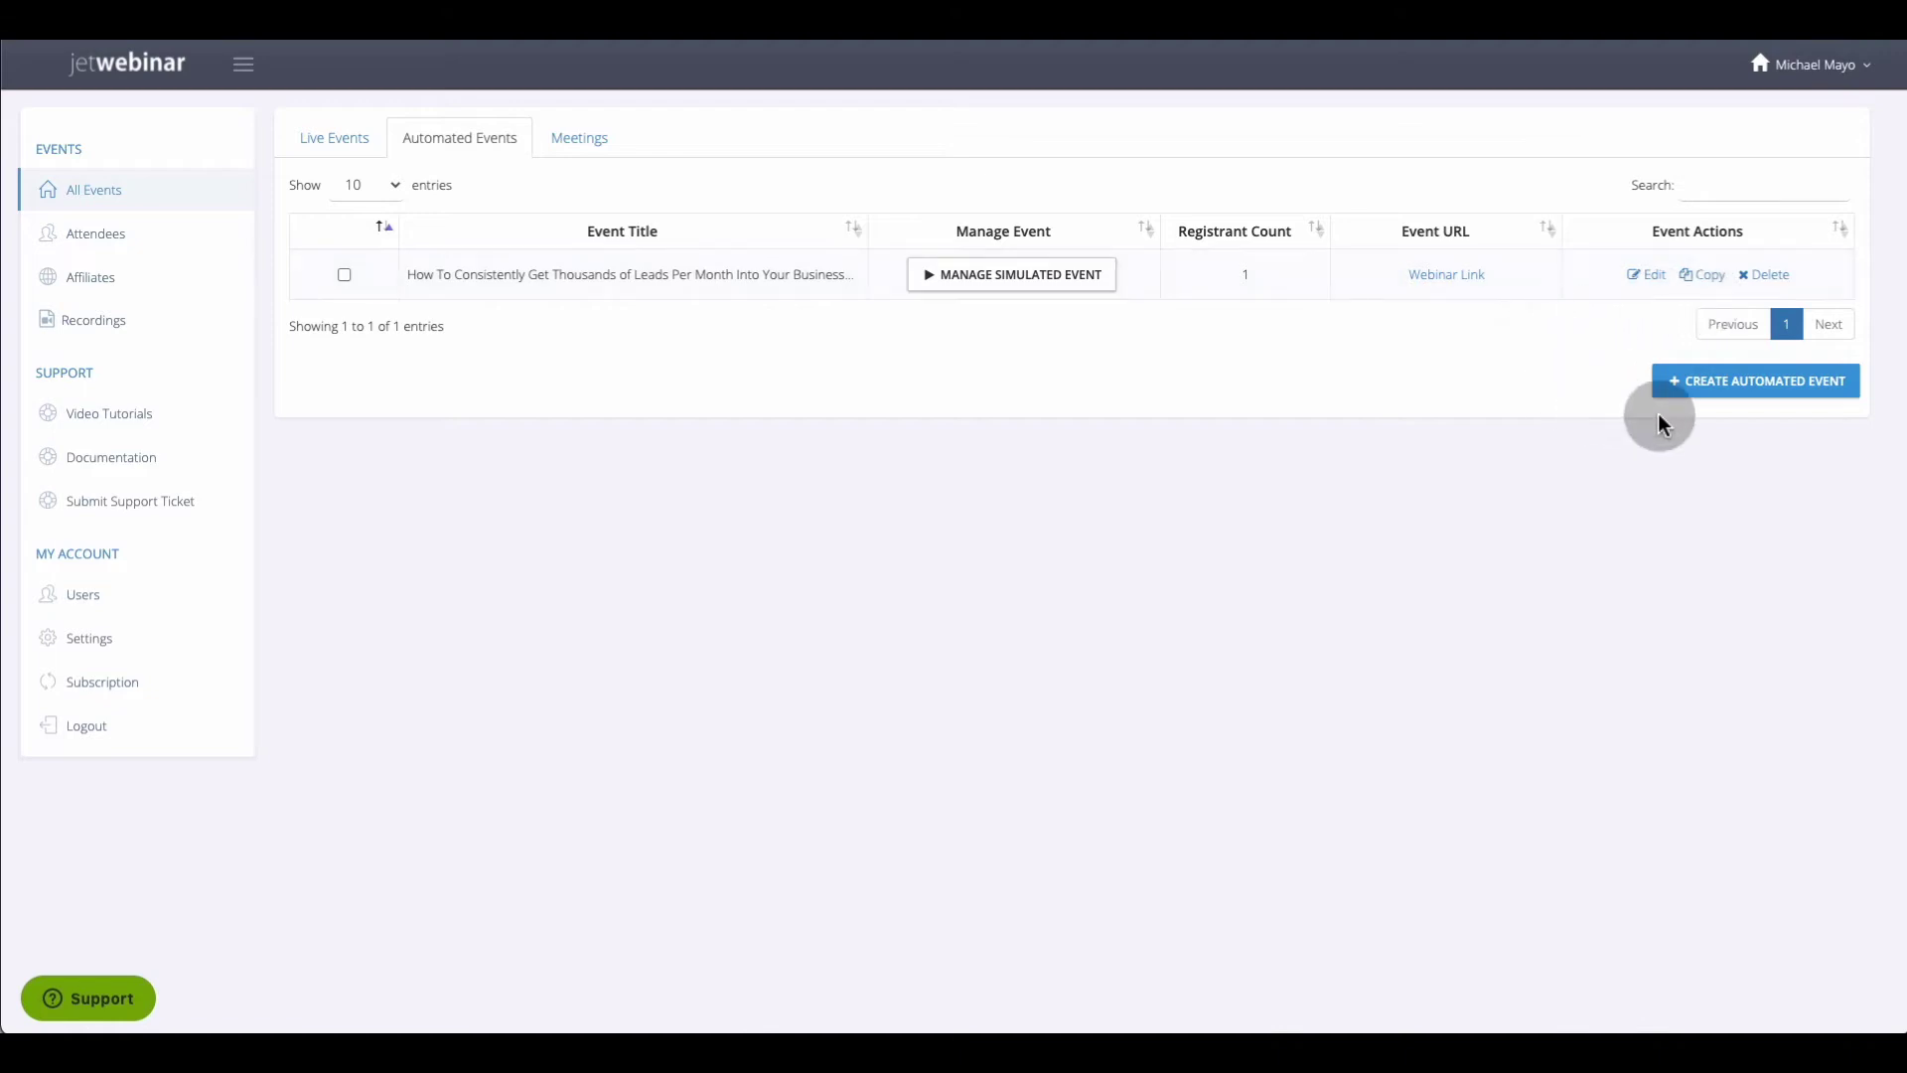
left_click(591, 141)
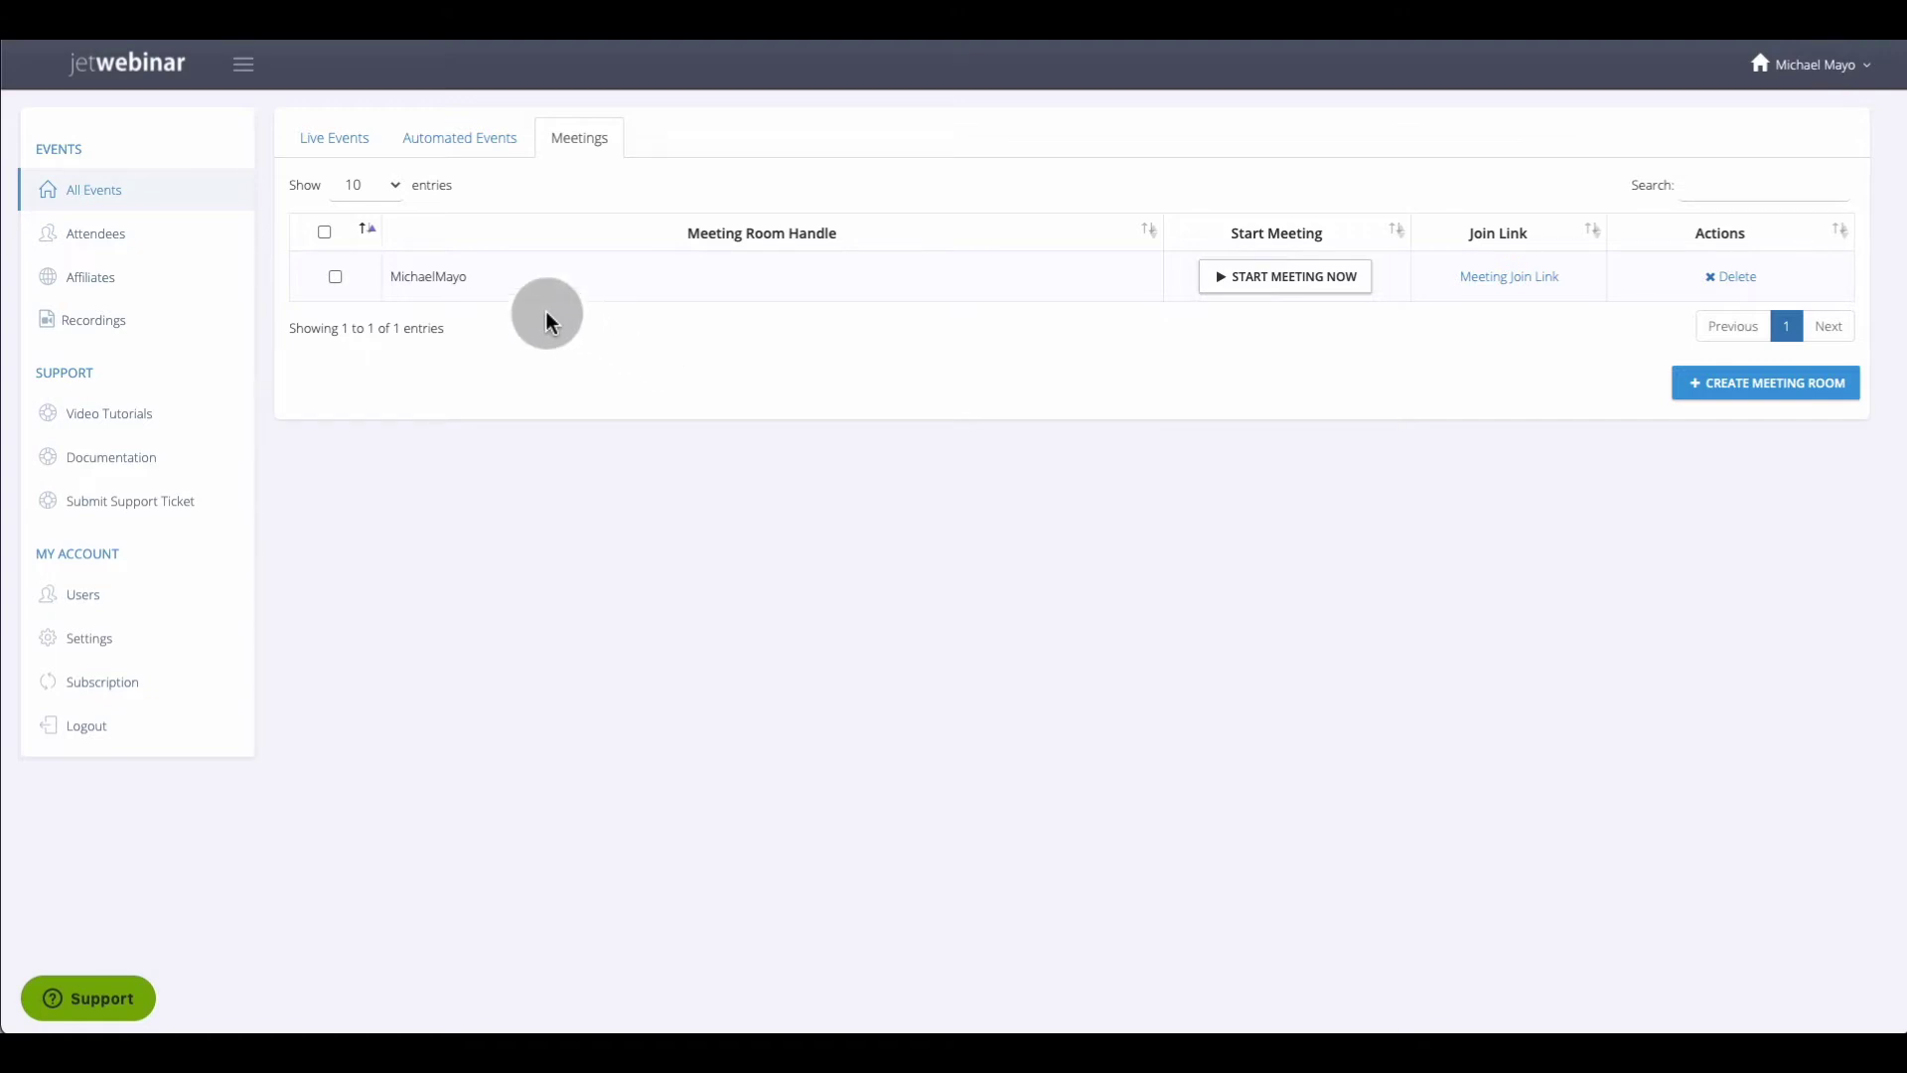
left_click(346, 150)
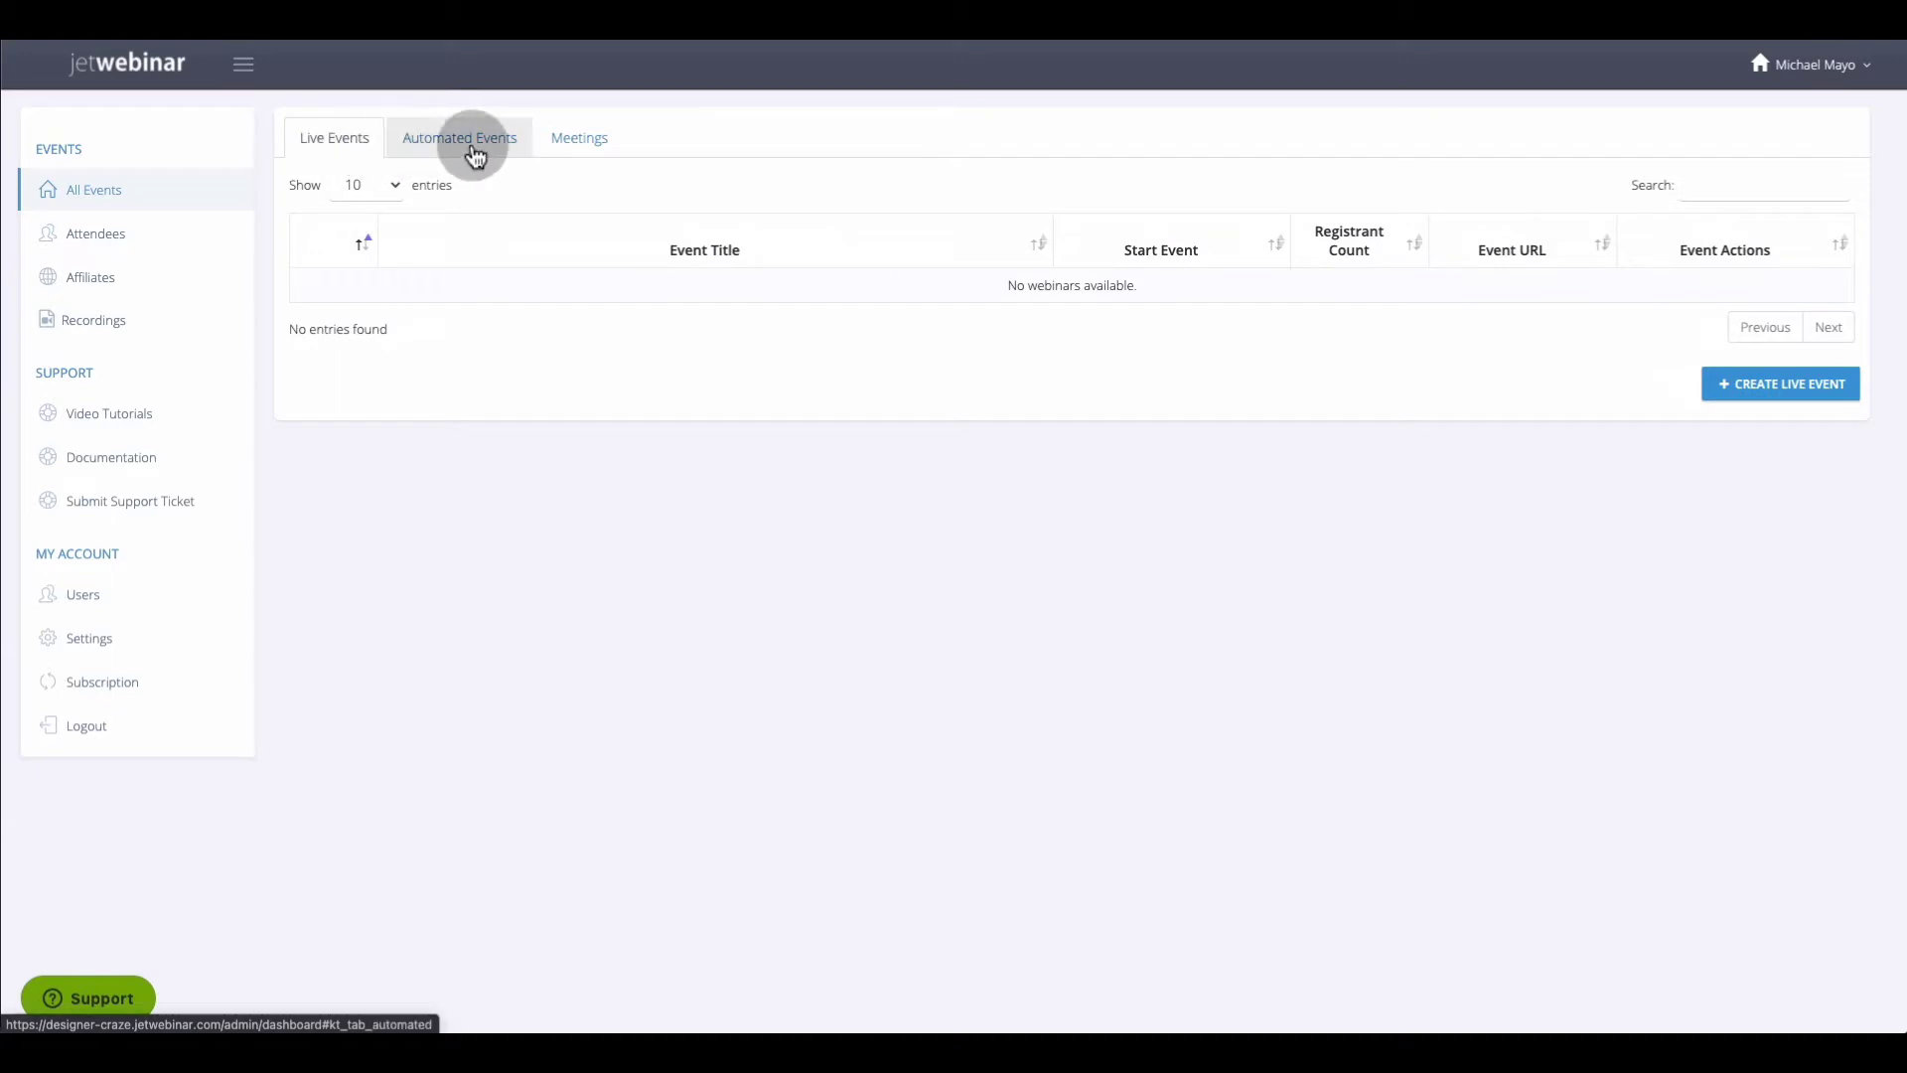
left_click(472, 157)
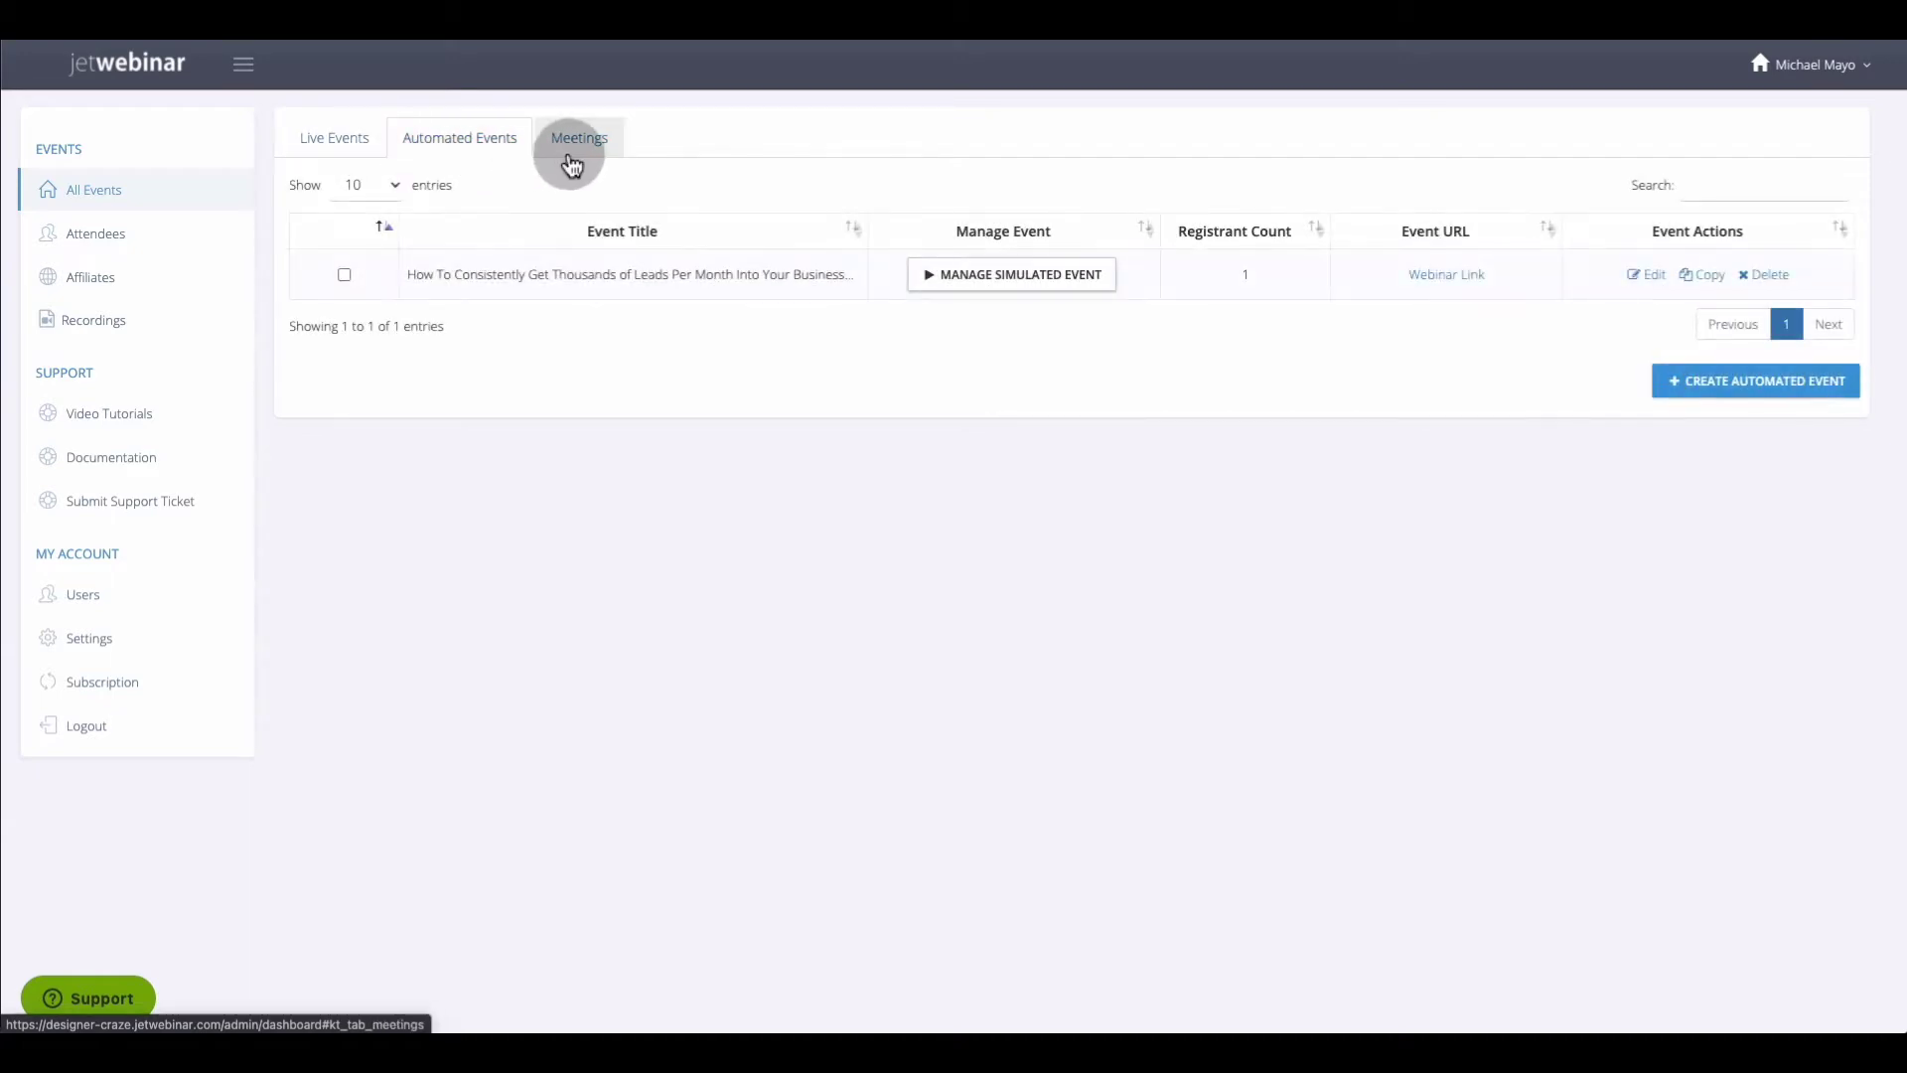
left_click(579, 159)
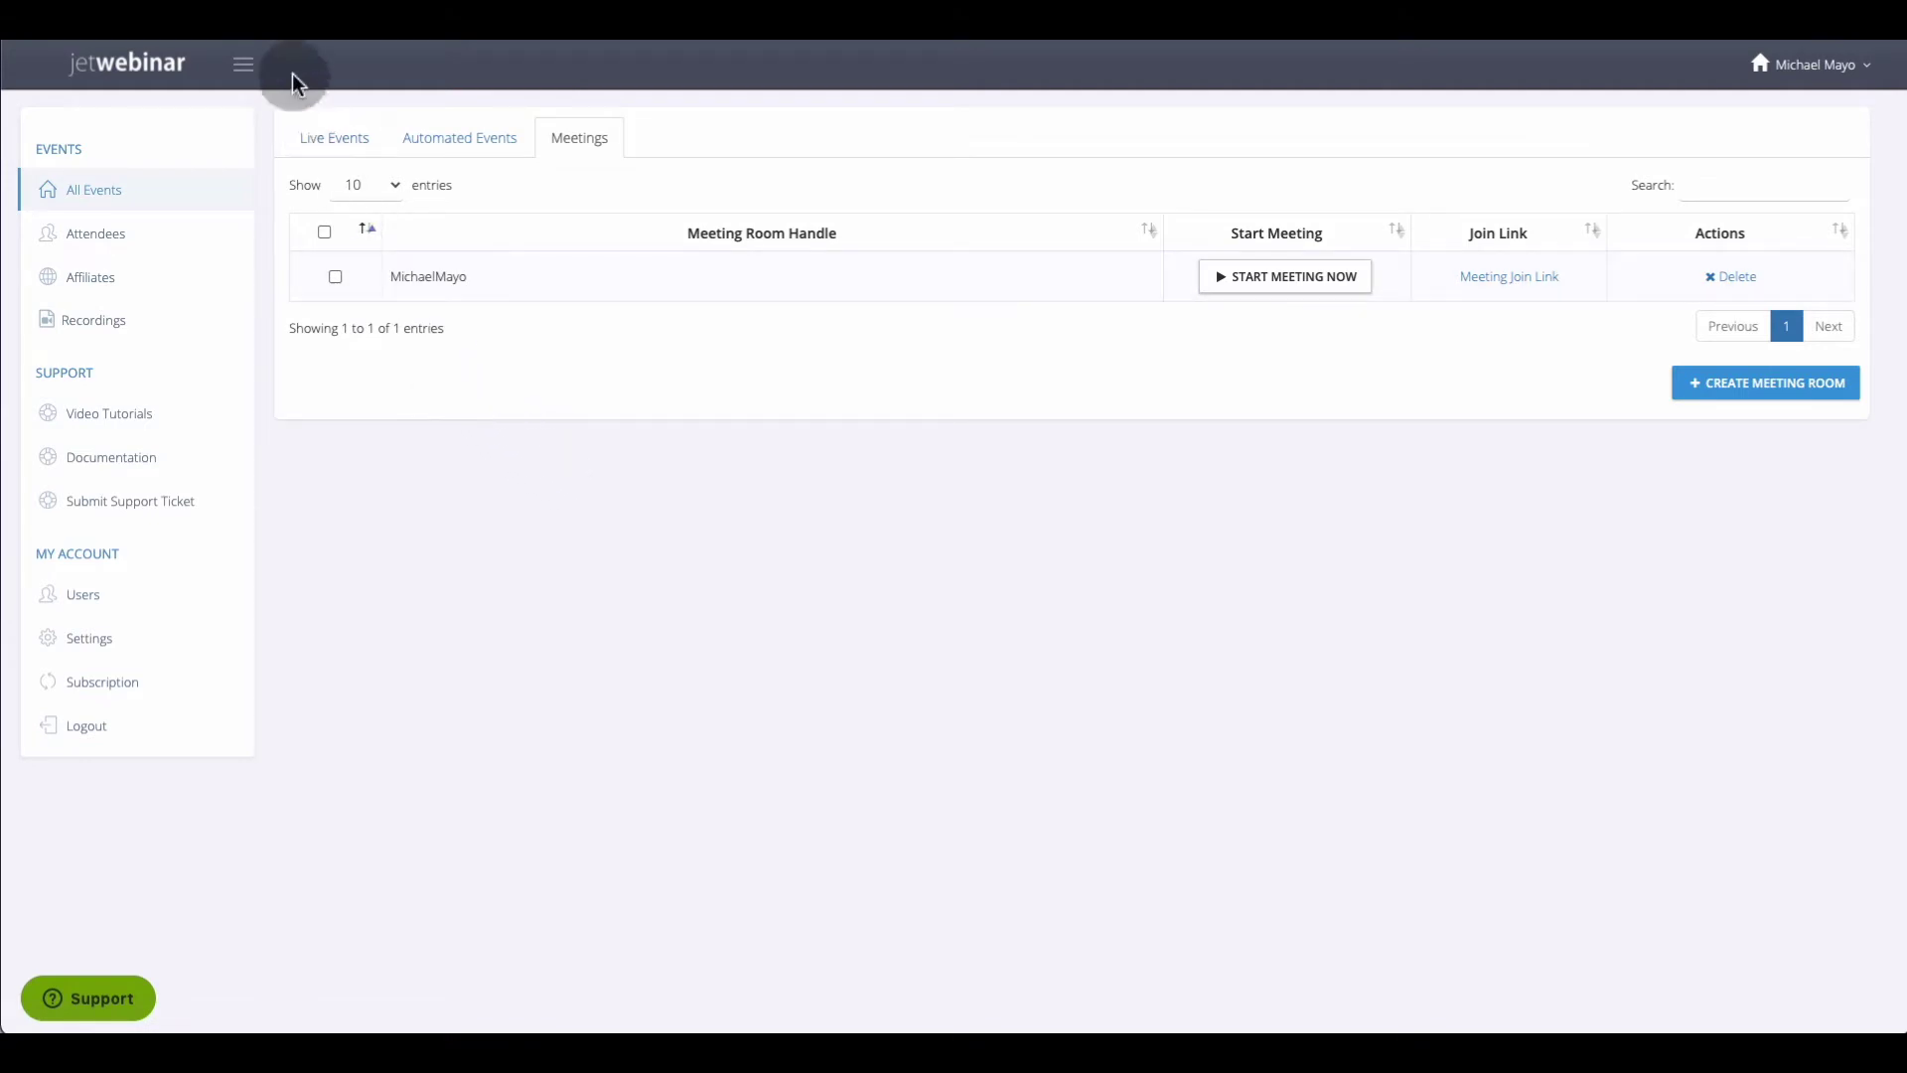
left_click(298, 139)
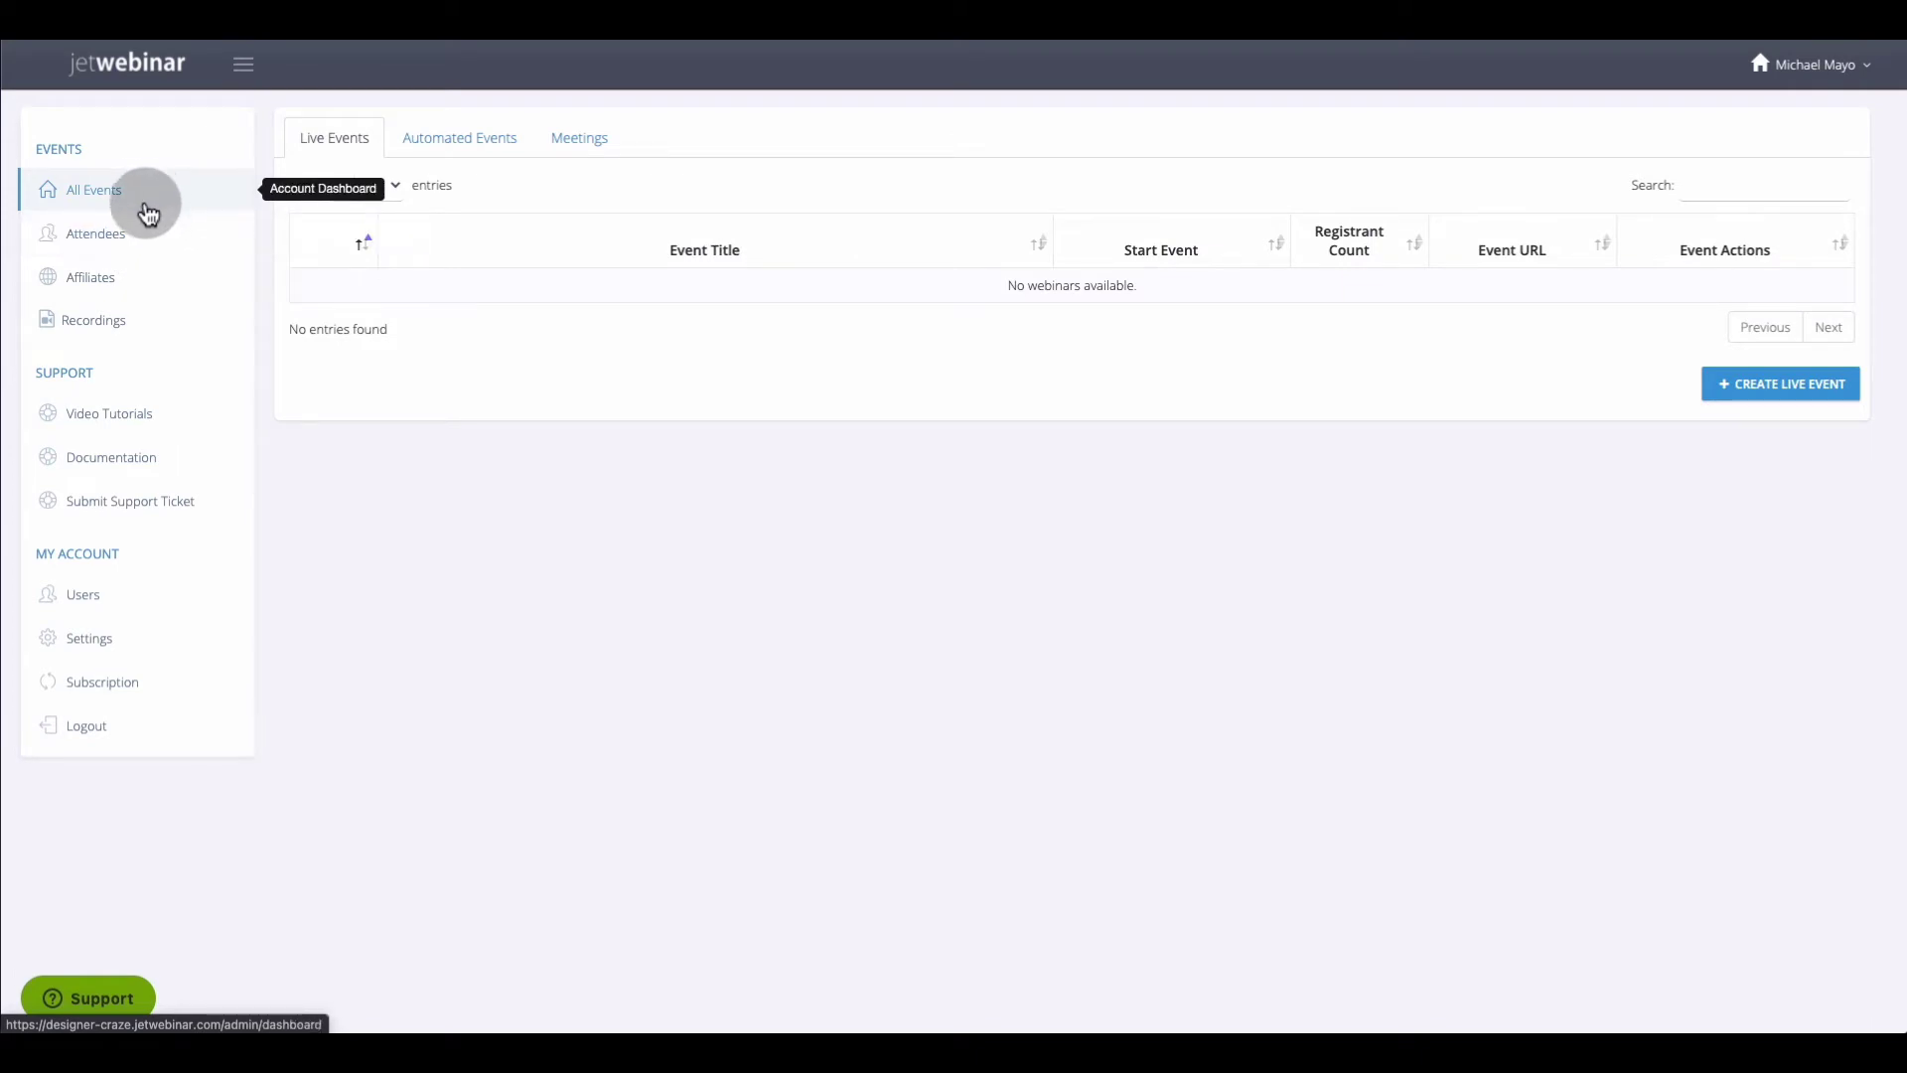
left_click(241, 261)
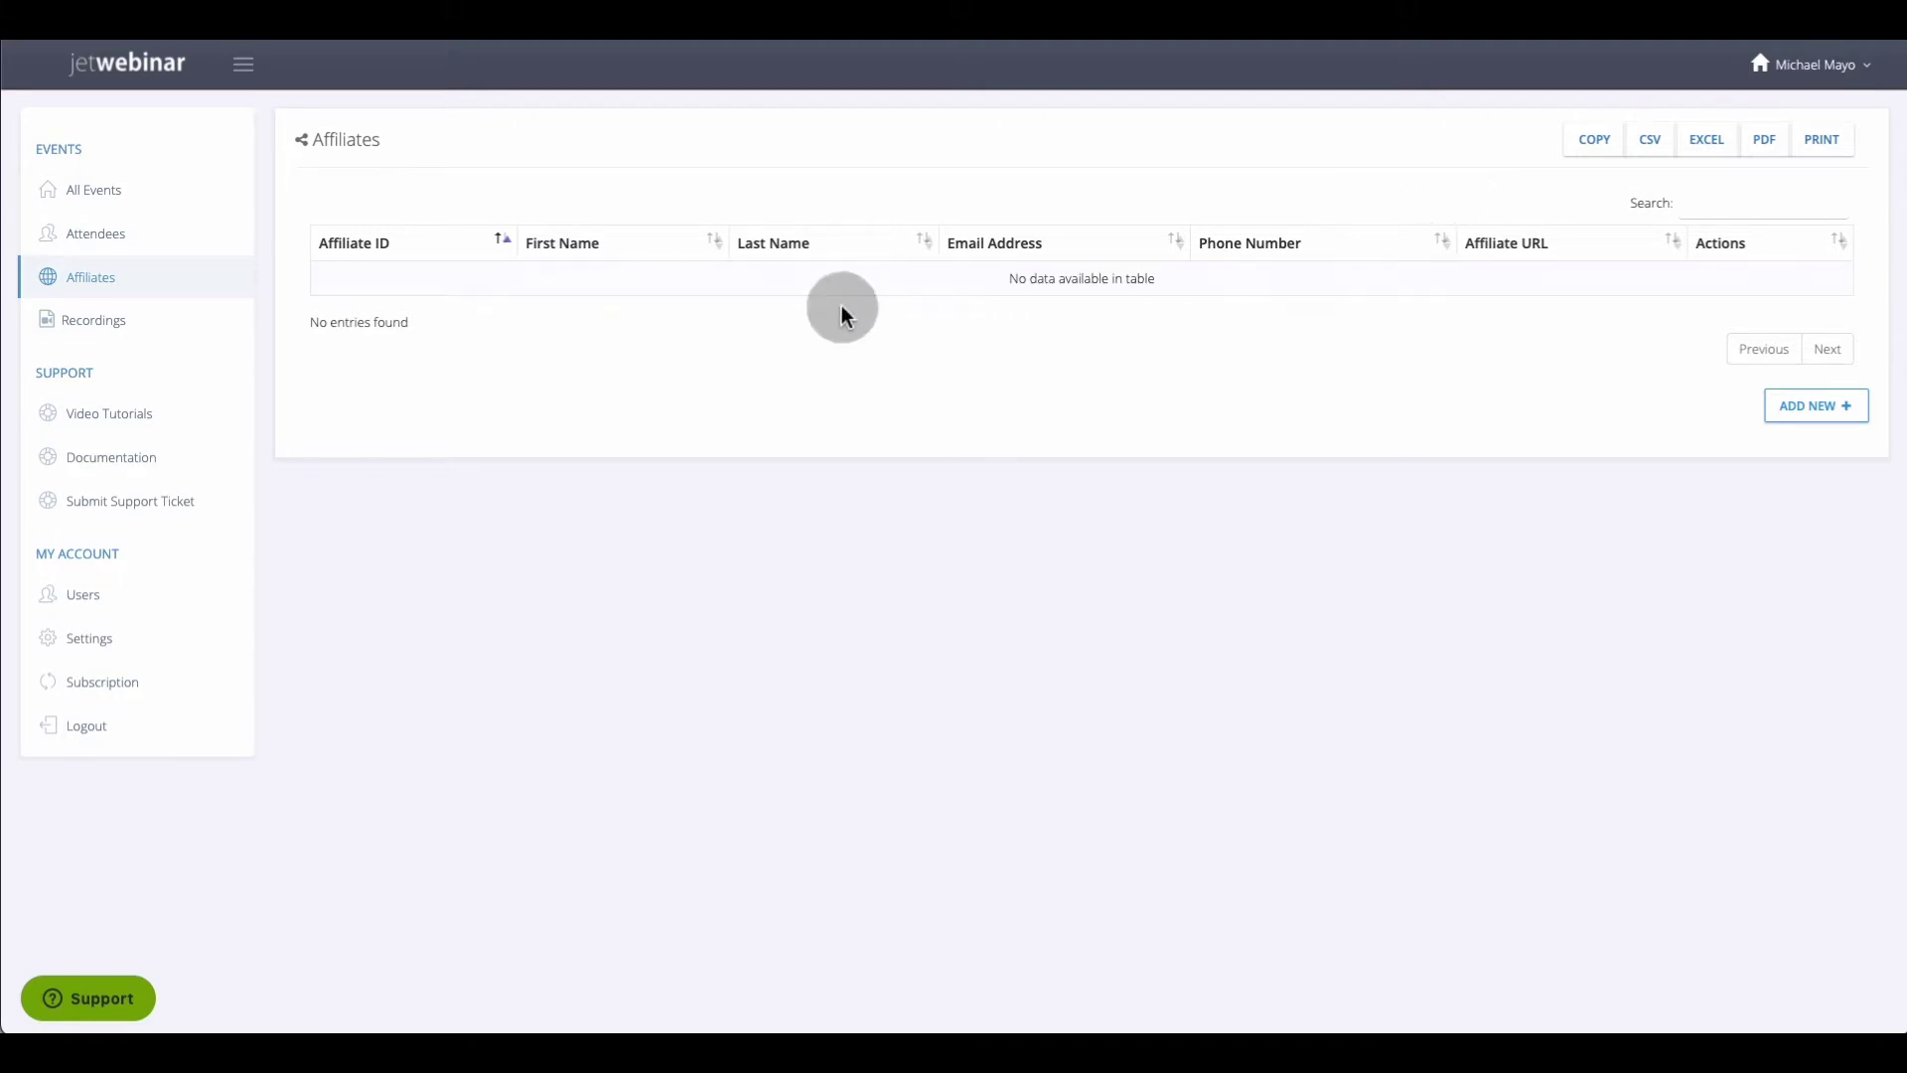
Open the Recordings media library holding the leads webinar video and slides file
left_click(97, 331)
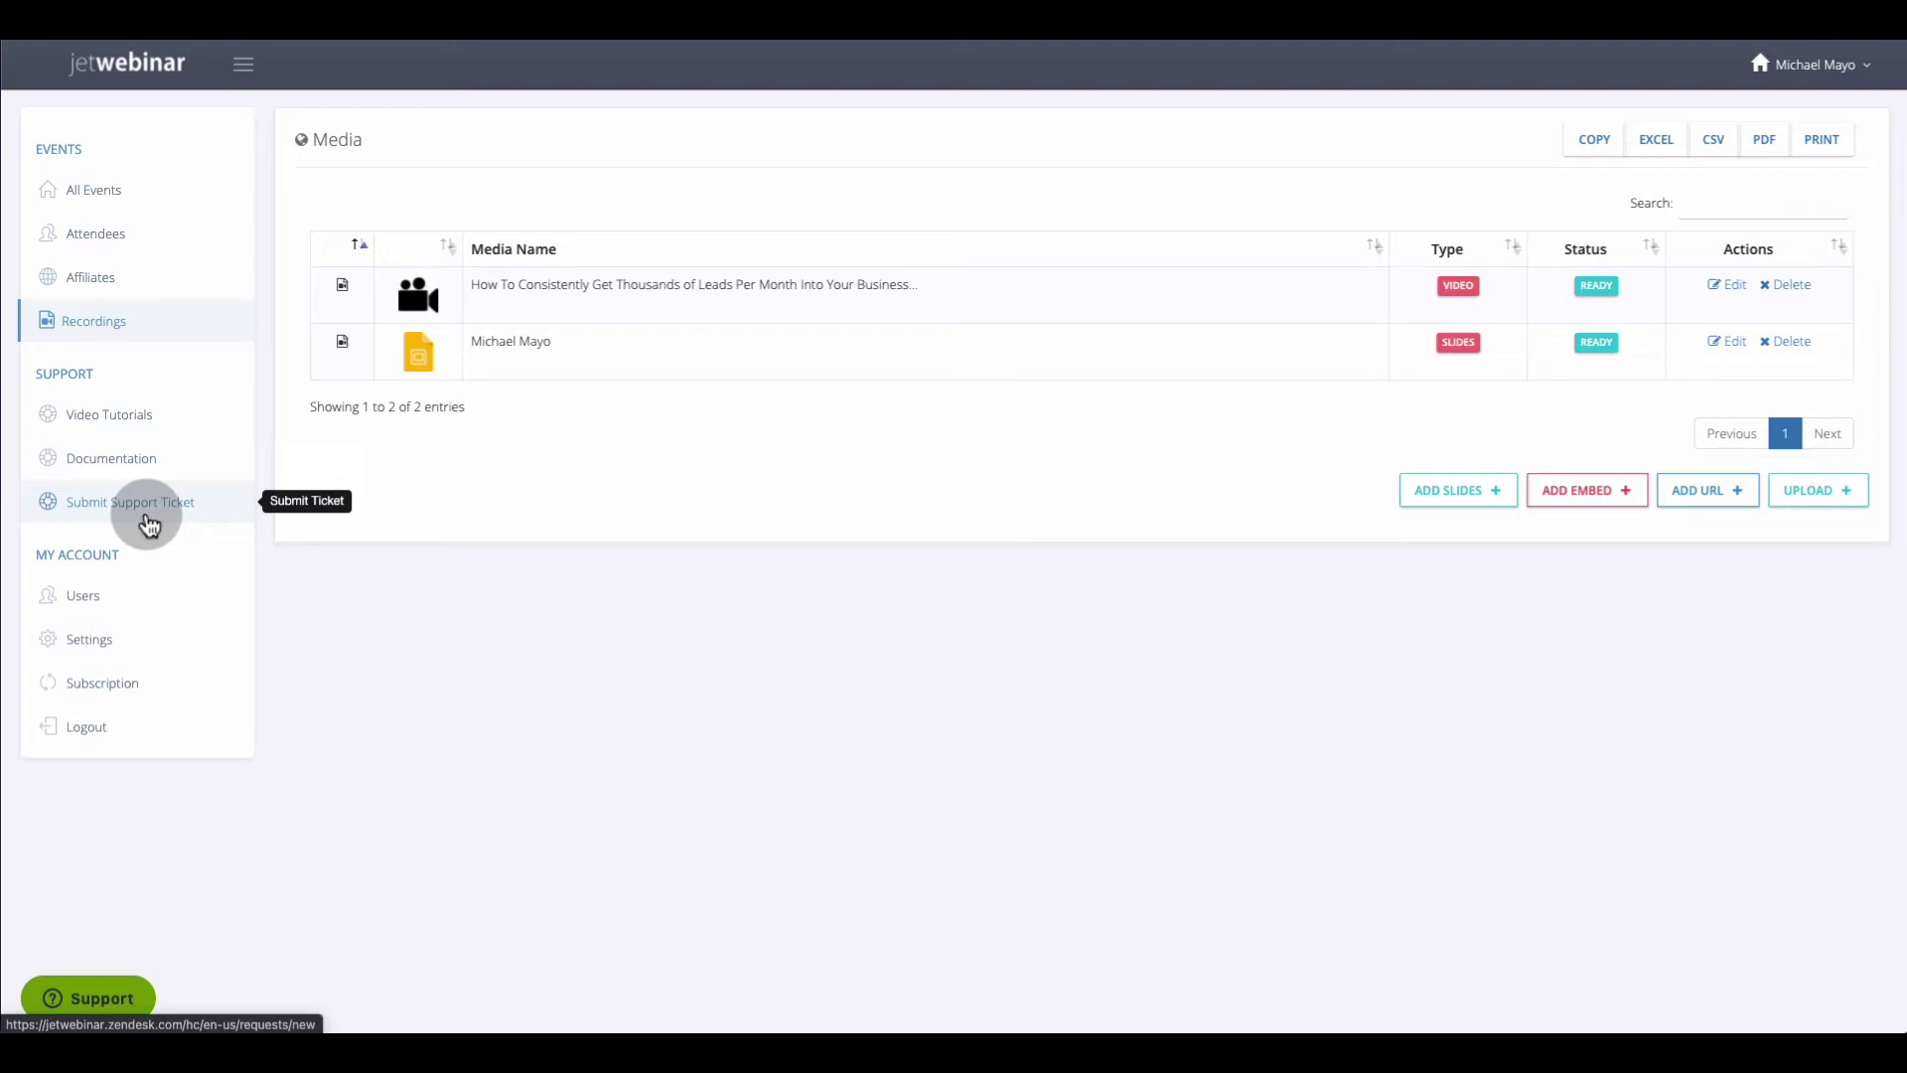
View the Account Users table, then move on to the account Settings page
left_click(85, 596)
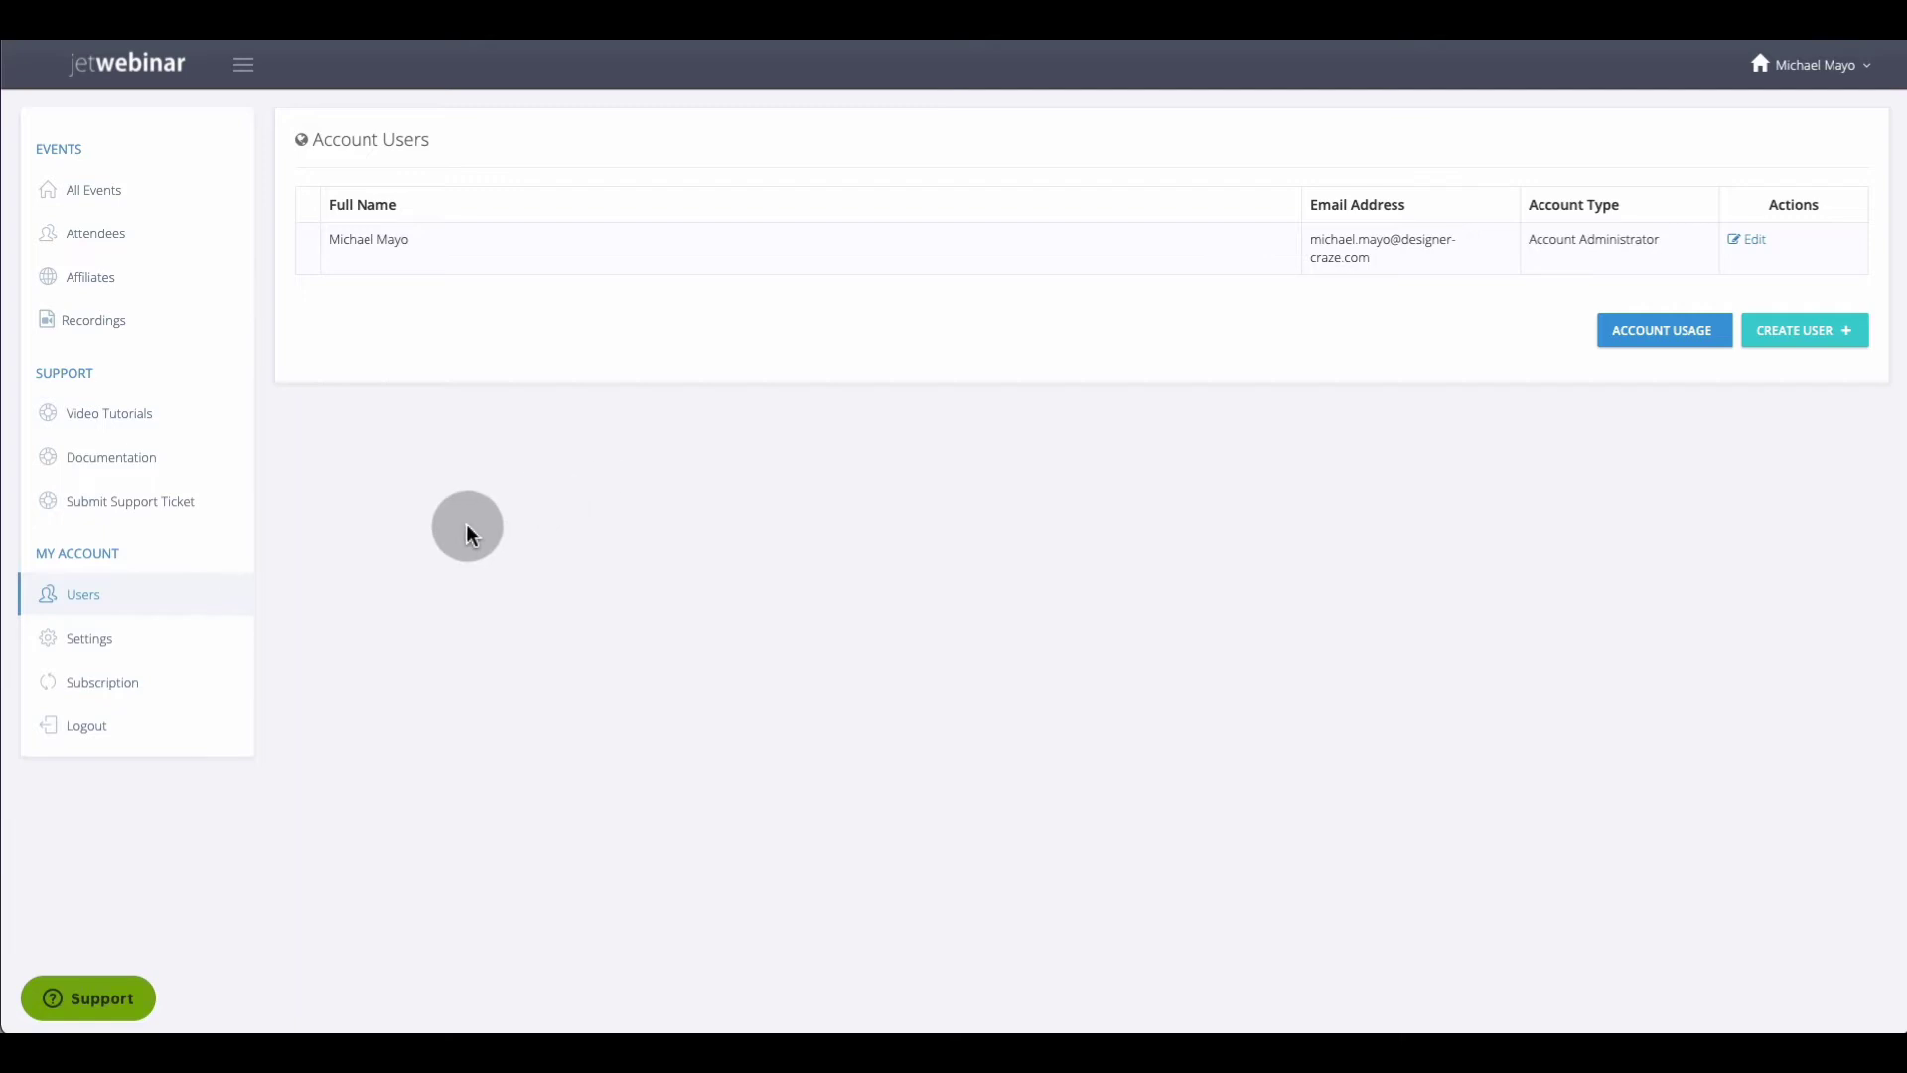
left_click(103, 646)
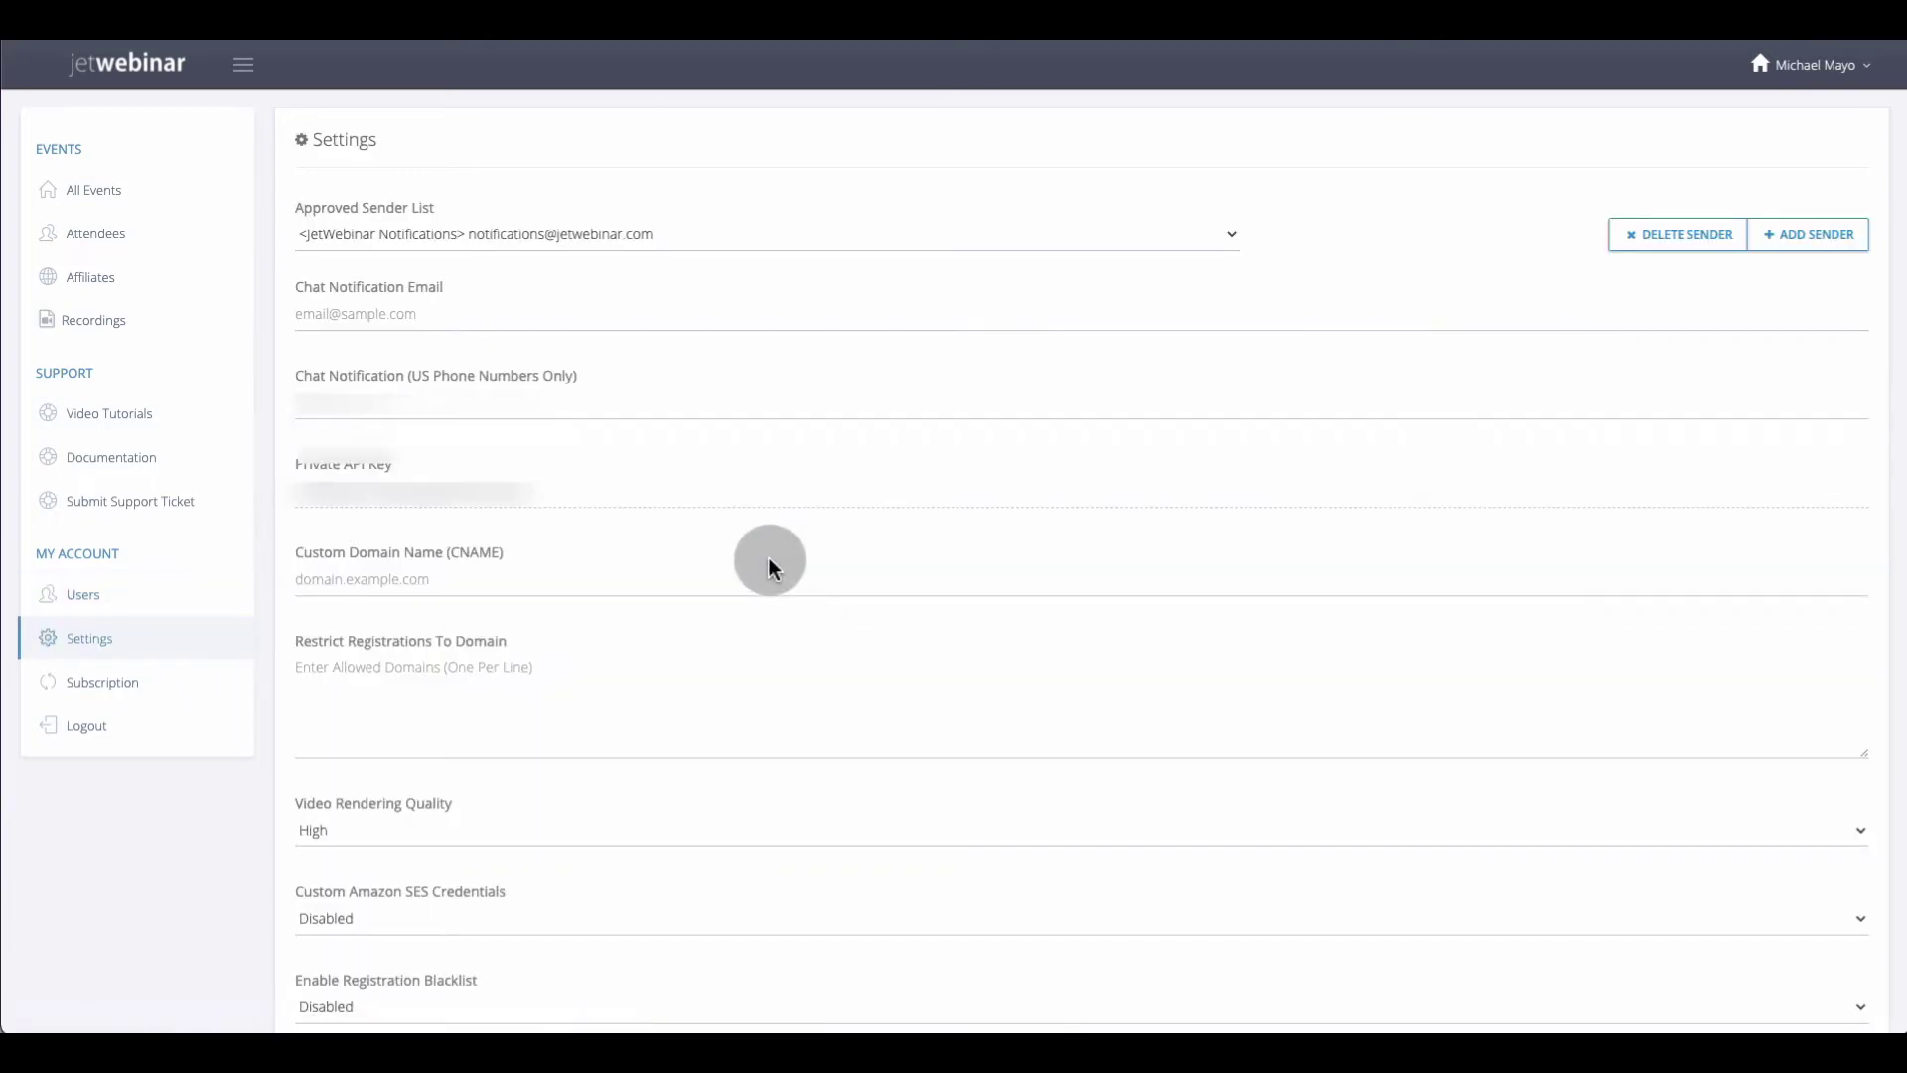
Scroll through the account Settings fields, including video quality and SES credentials options
scroll(769, 567, "down", 1)
scroll(770, 569, "up", 1)
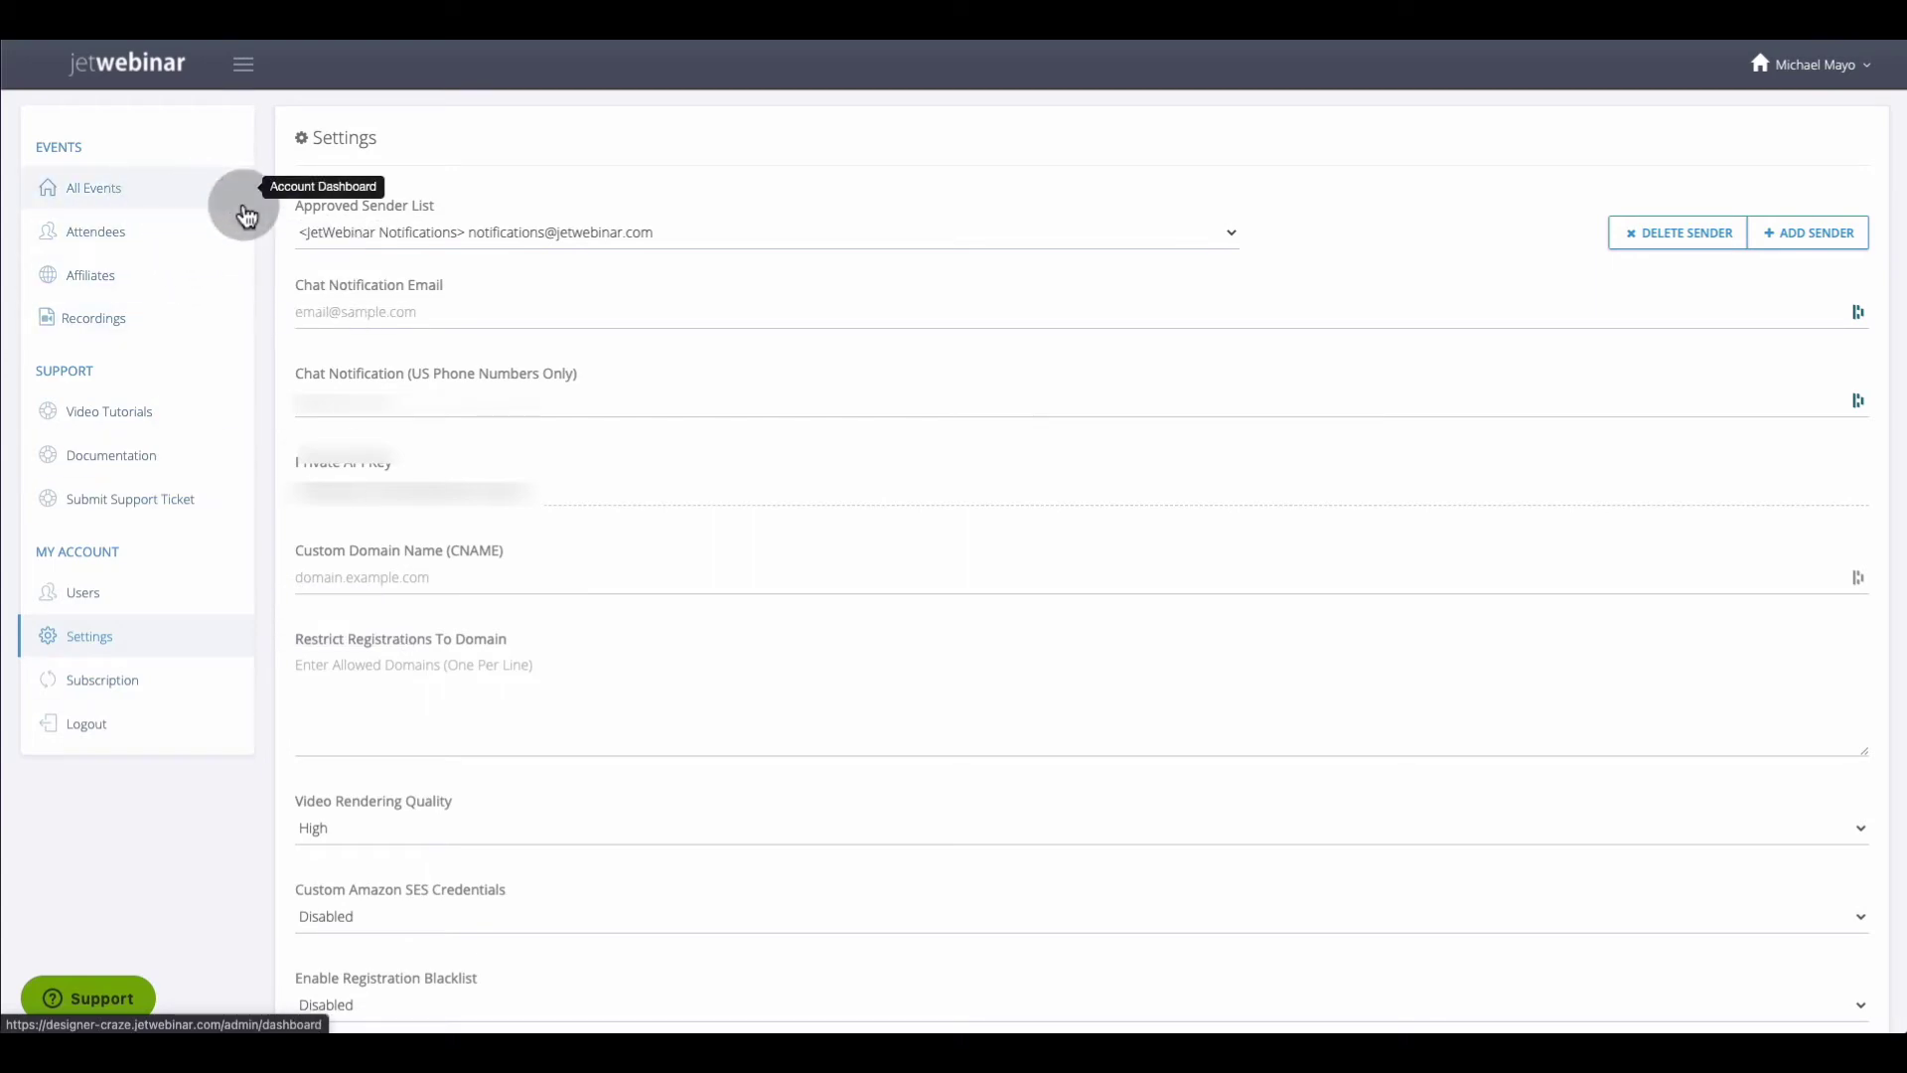
Return to All Events and start a new live event
left_click(94, 188)
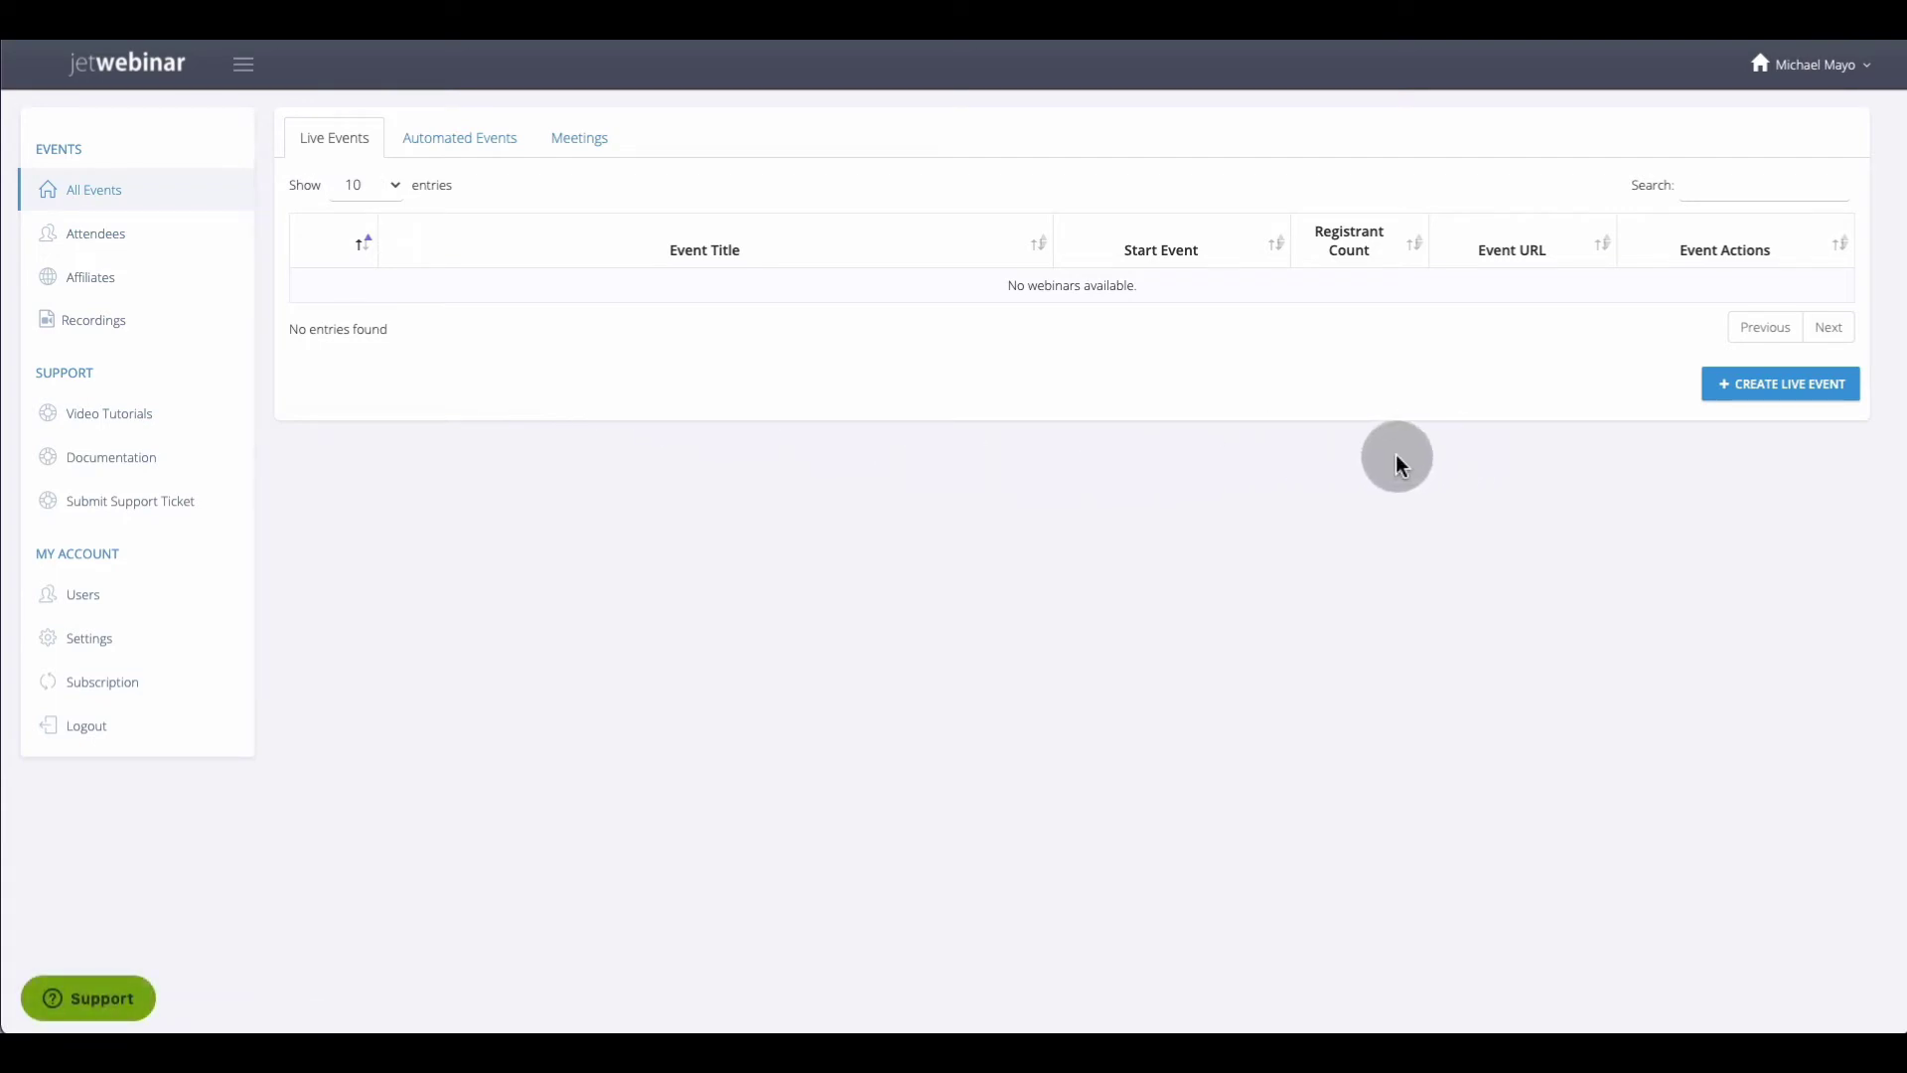
left_click(1751, 398)
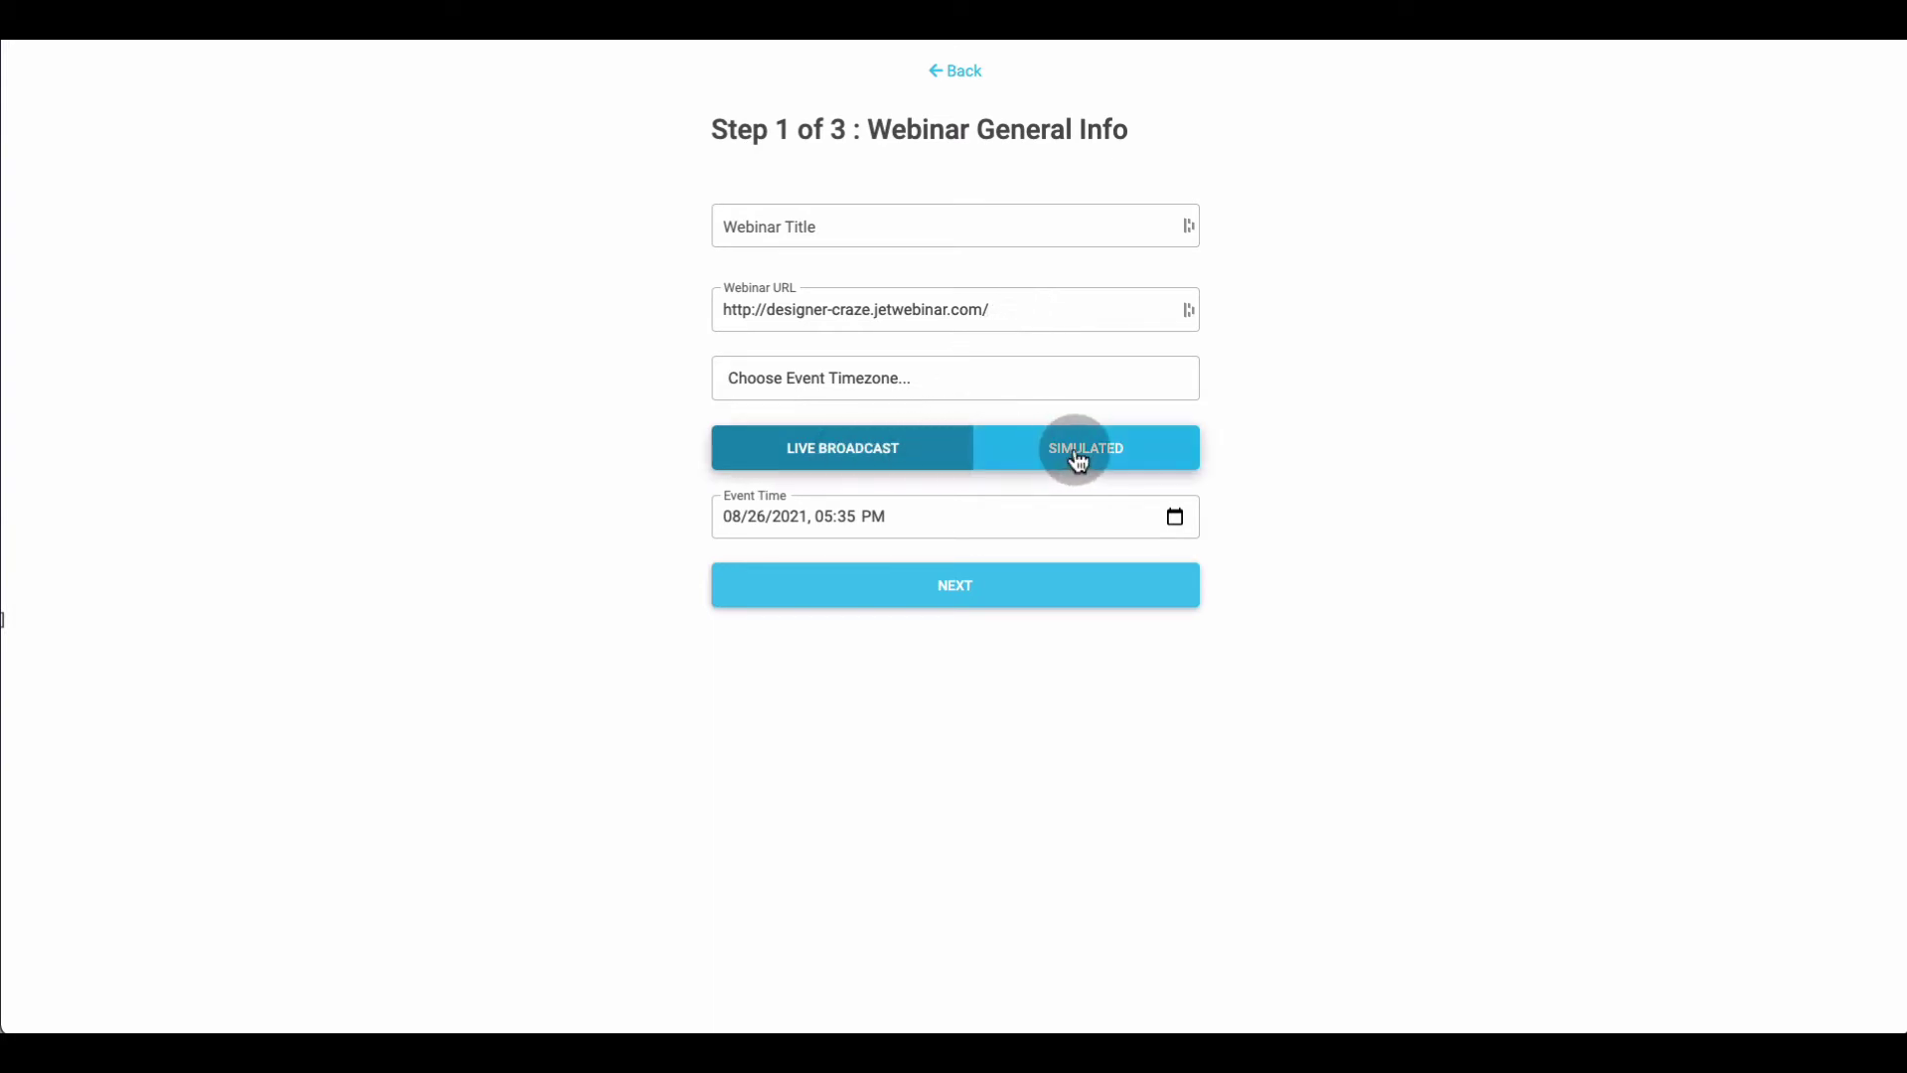
Title the webinar 'Test' and set its timezone to Eastern Time
left_click(971, 221)
type("Test")
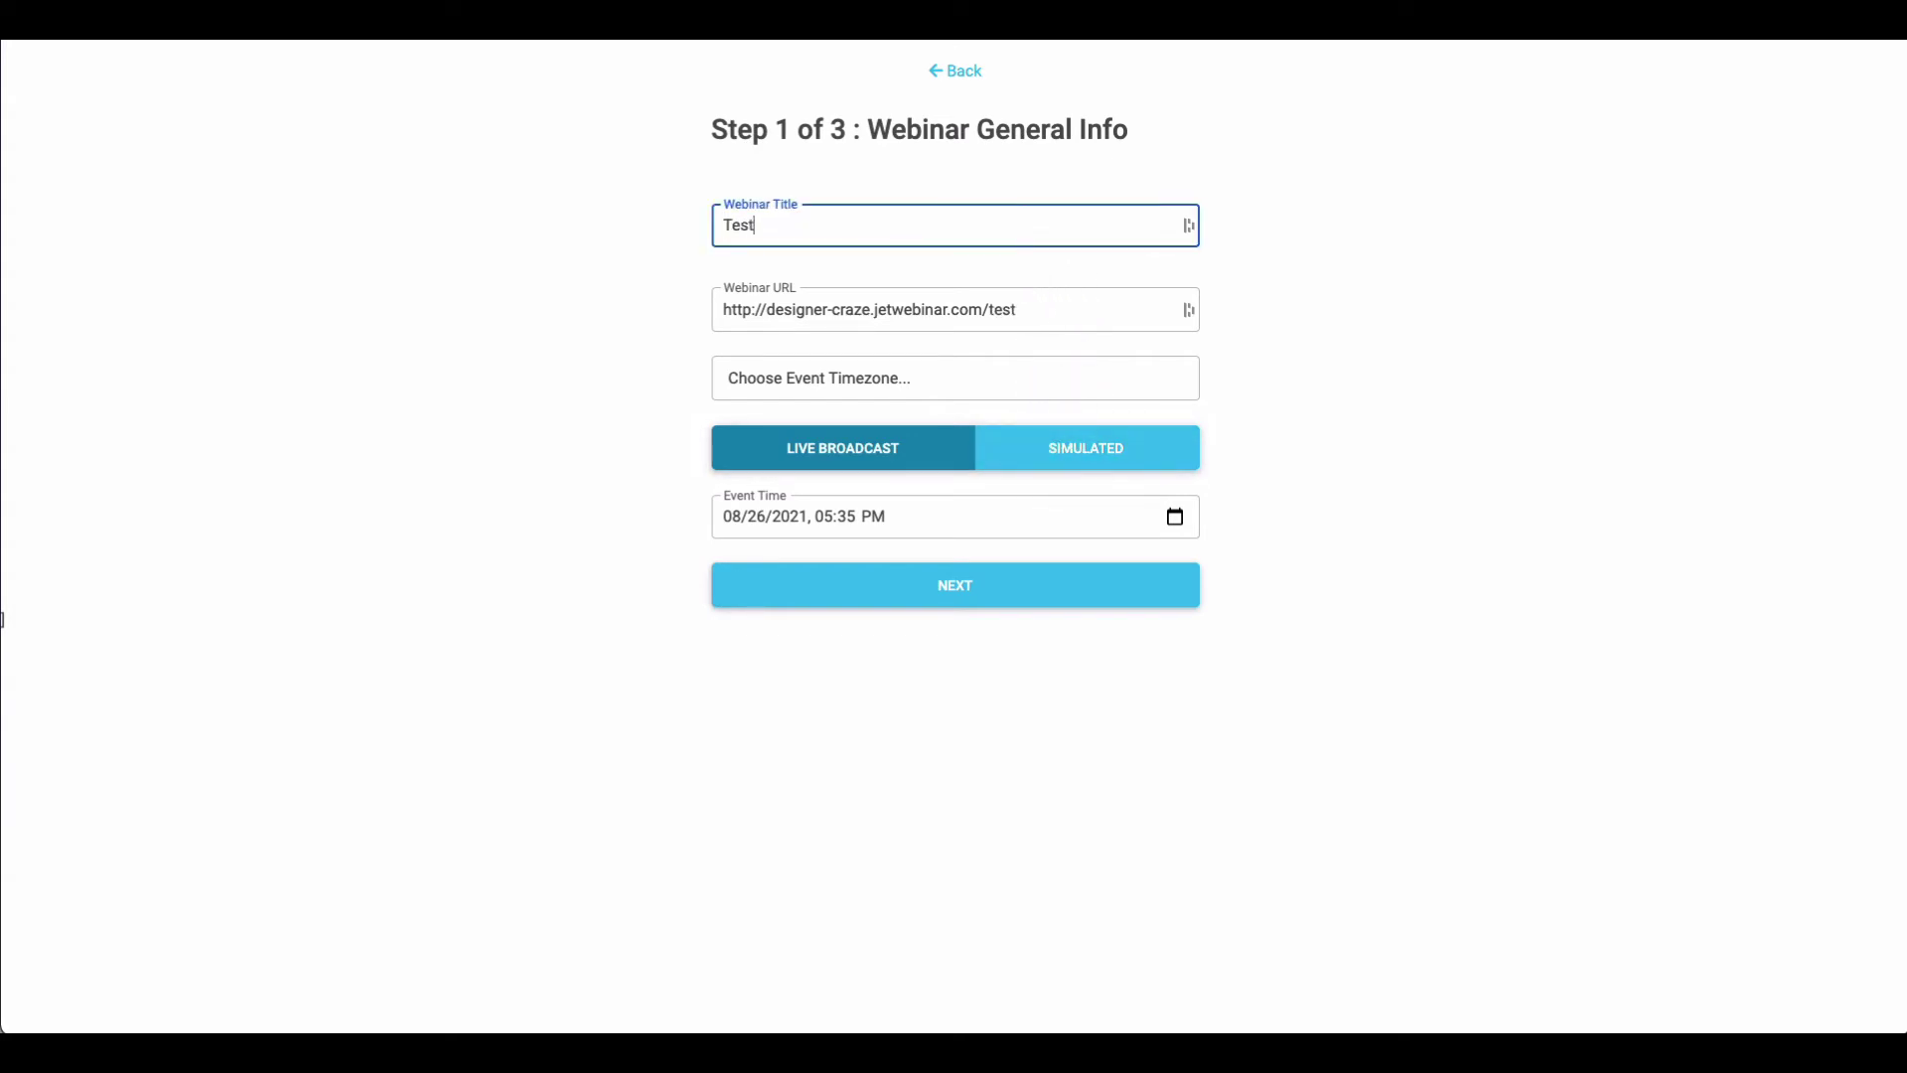
left_click(973, 235)
left_click(1001, 379)
scroll(1011, 566, "down", 20)
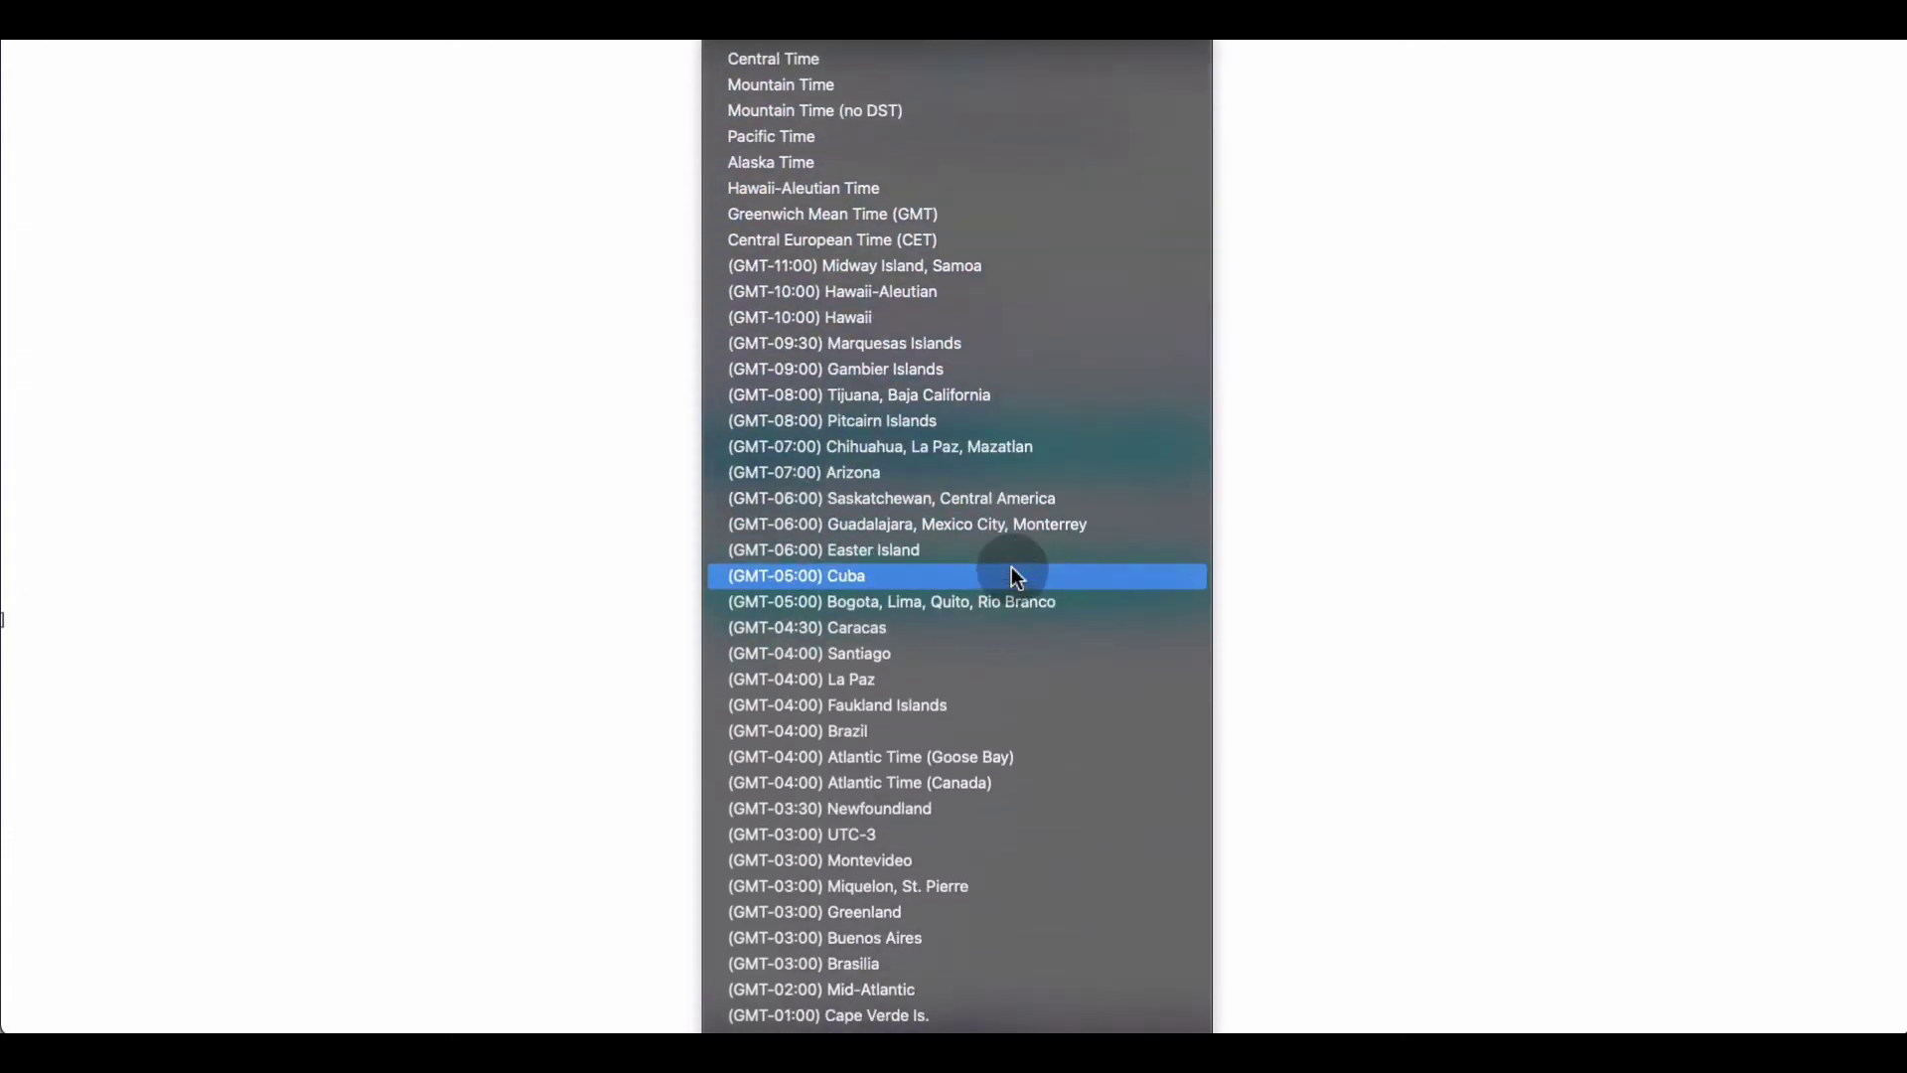
scroll(1011, 567, "up", 15)
scroll(1011, 566, "up", 1)
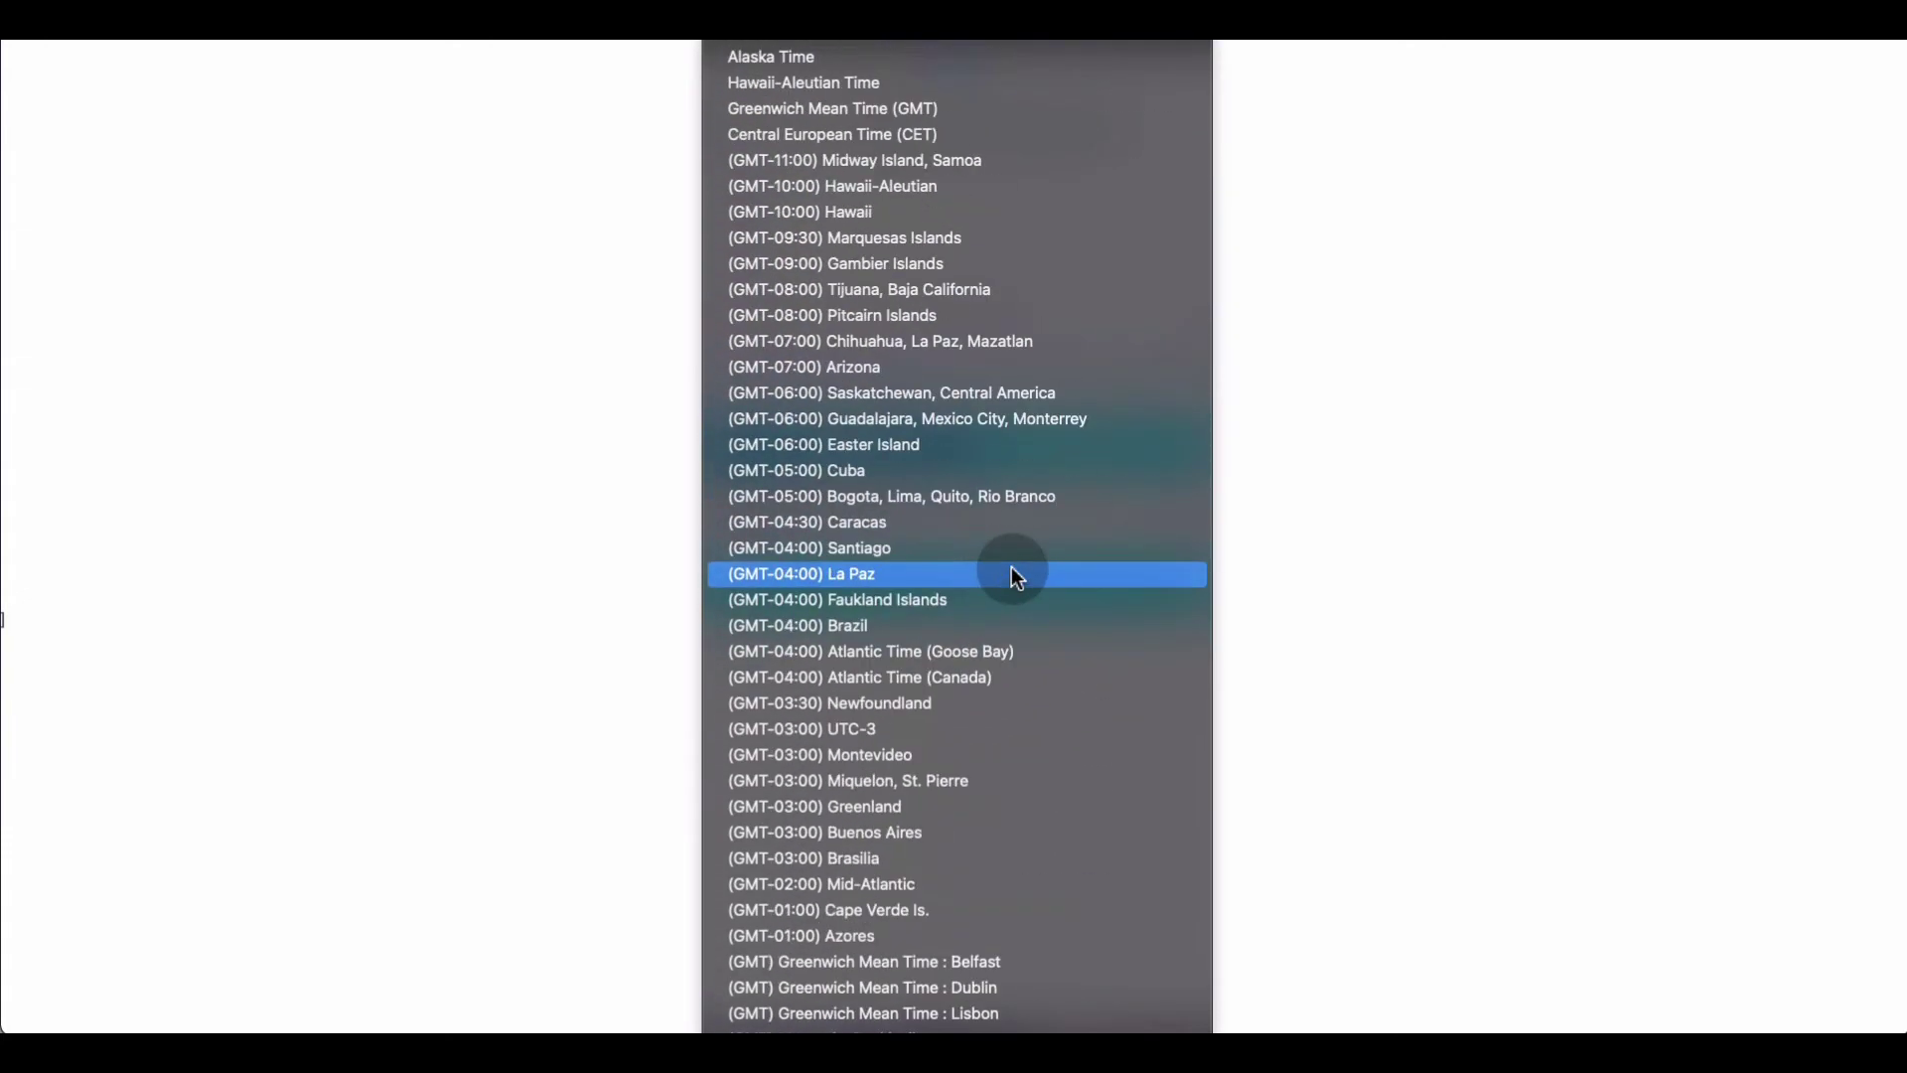
left_click(962, 108)
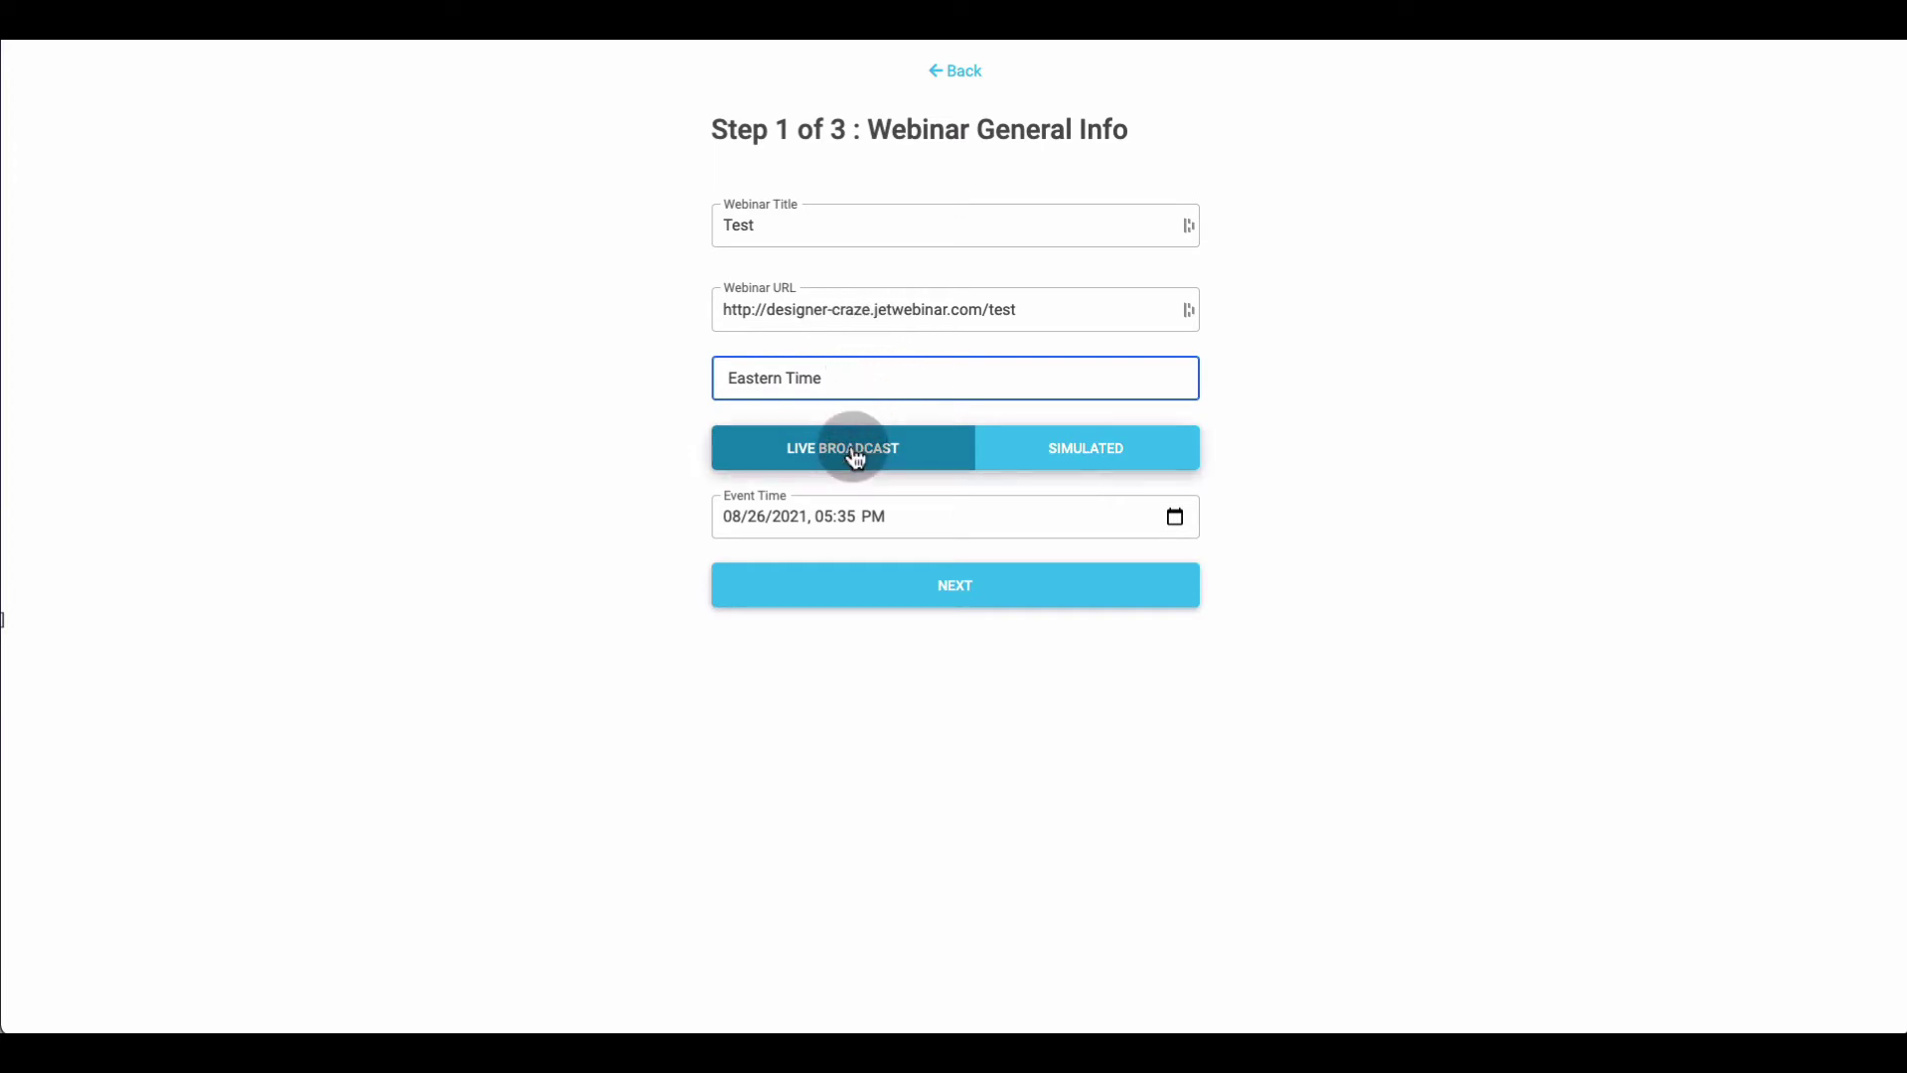
Set the event date to August 30, 2021 with an 11 o'clock start
left_click(920, 509)
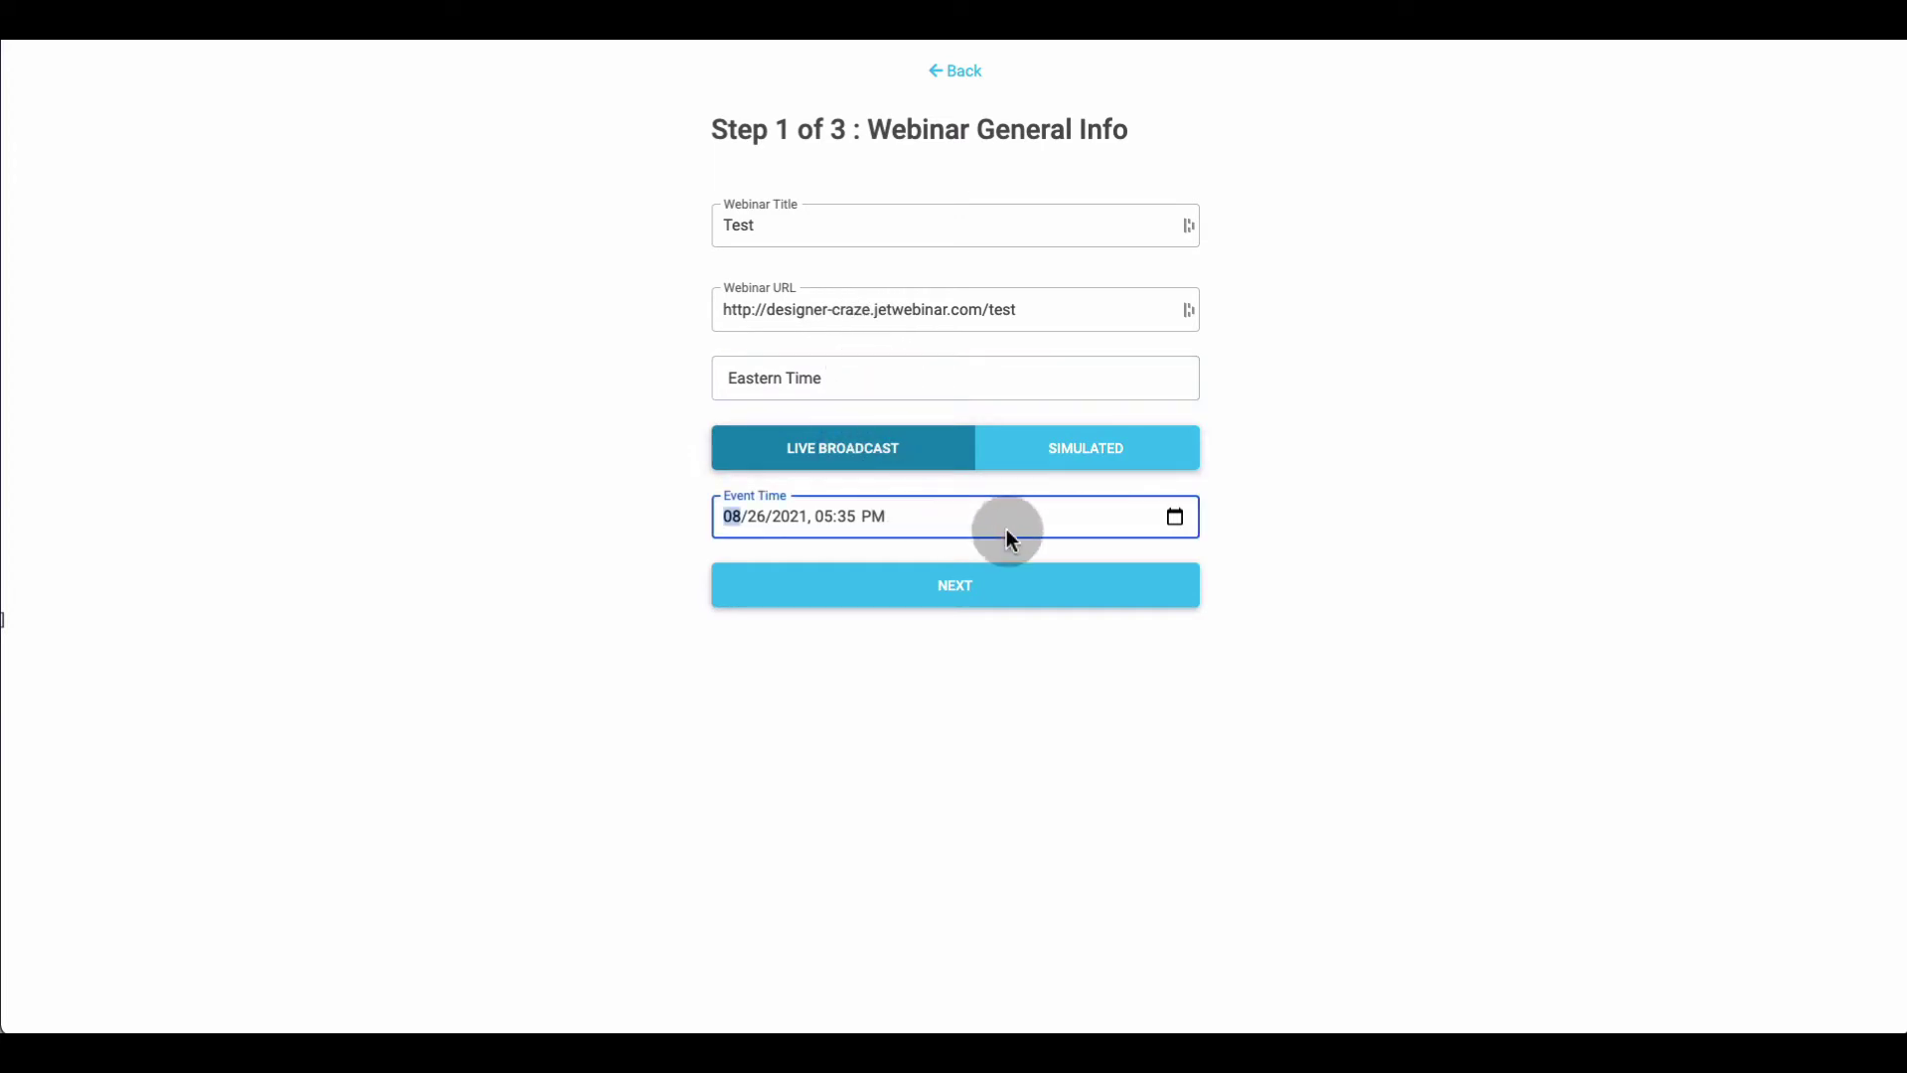
left_click(1174, 516)
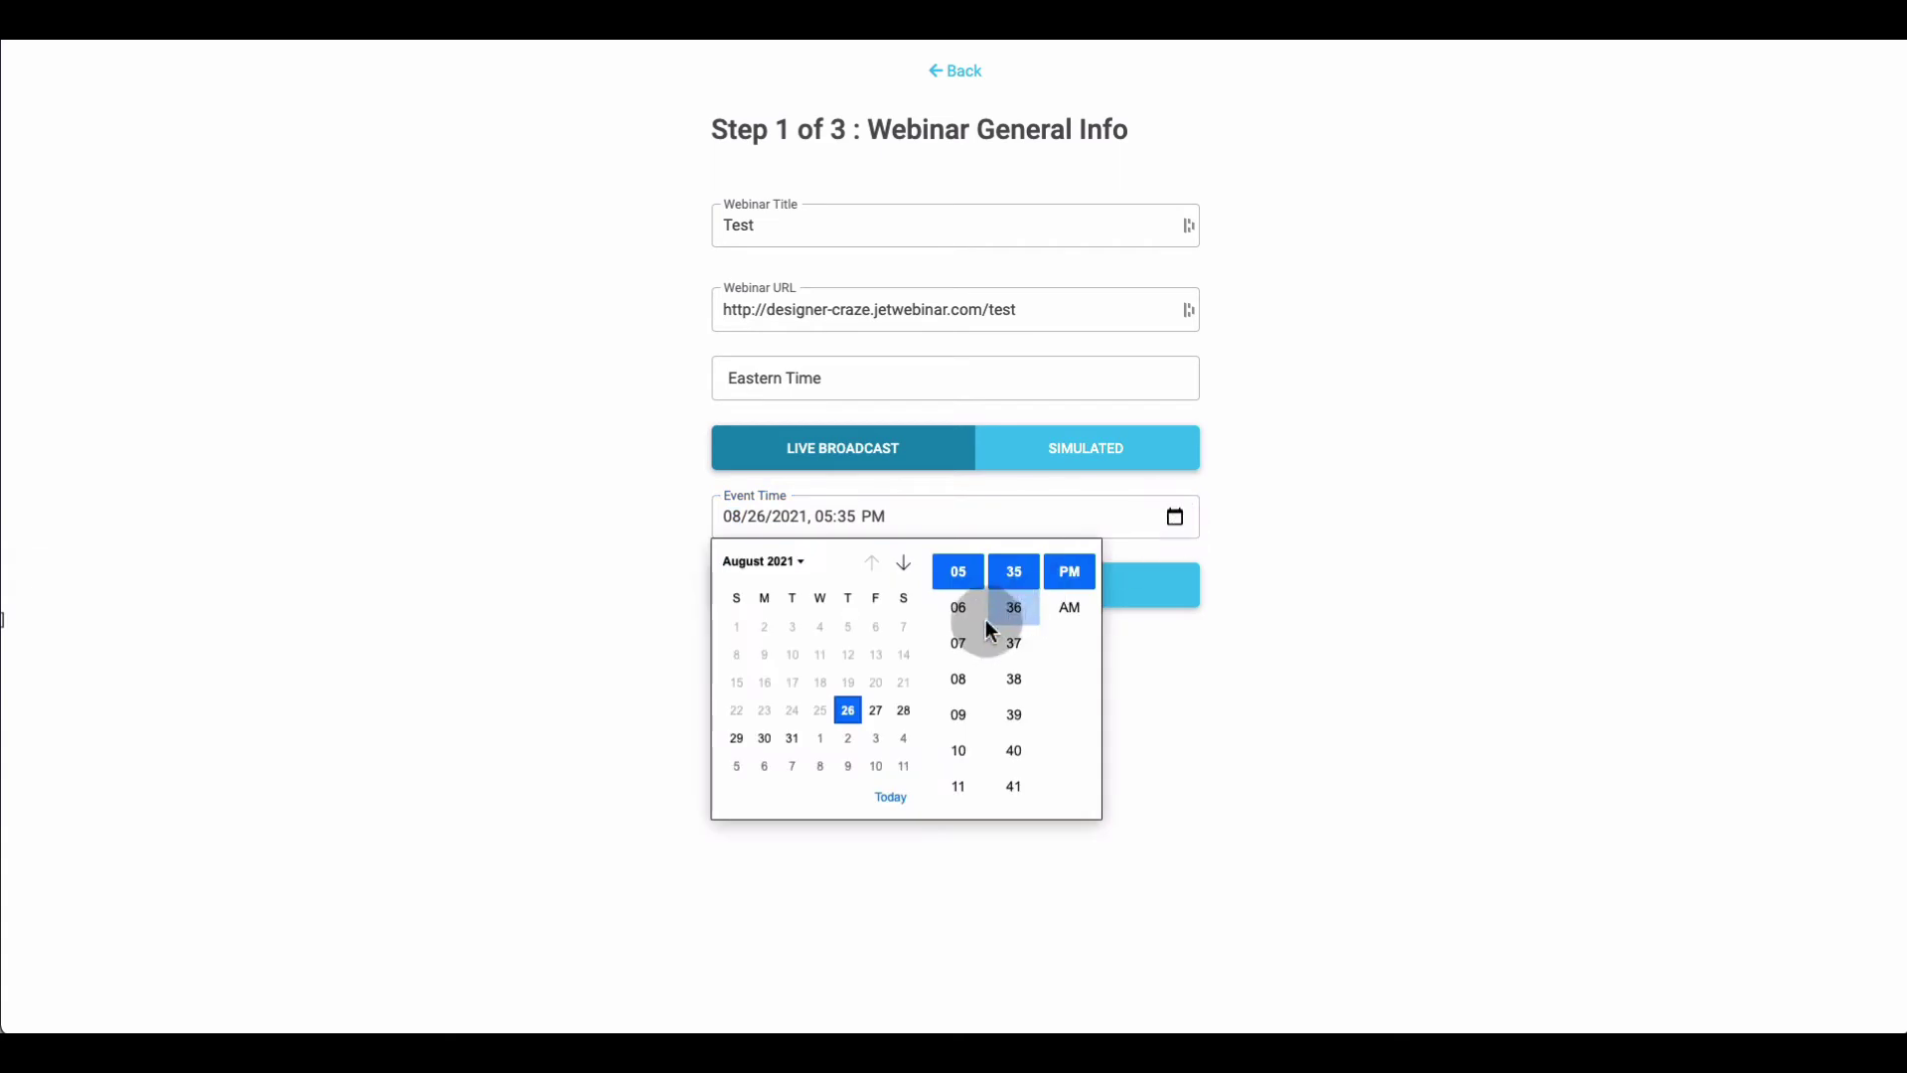
left_click(771, 737)
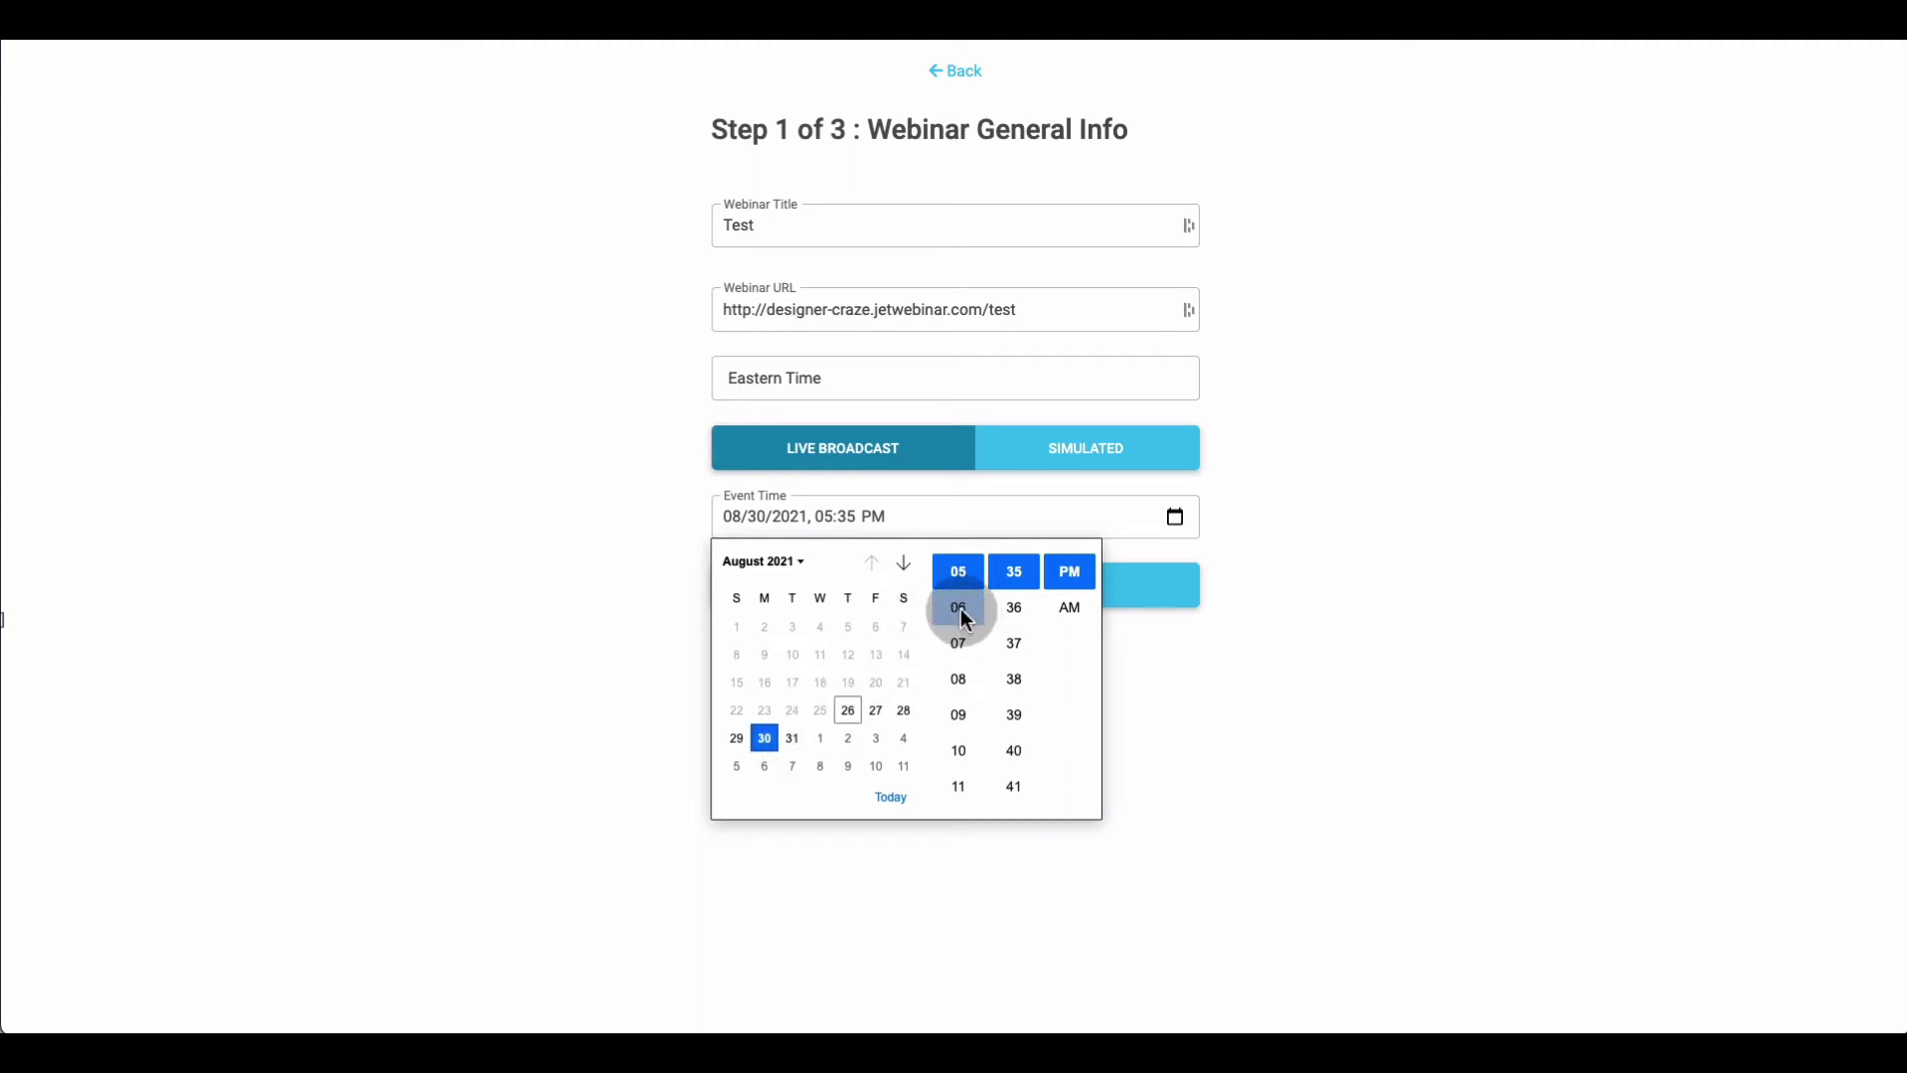
left_click(959, 786)
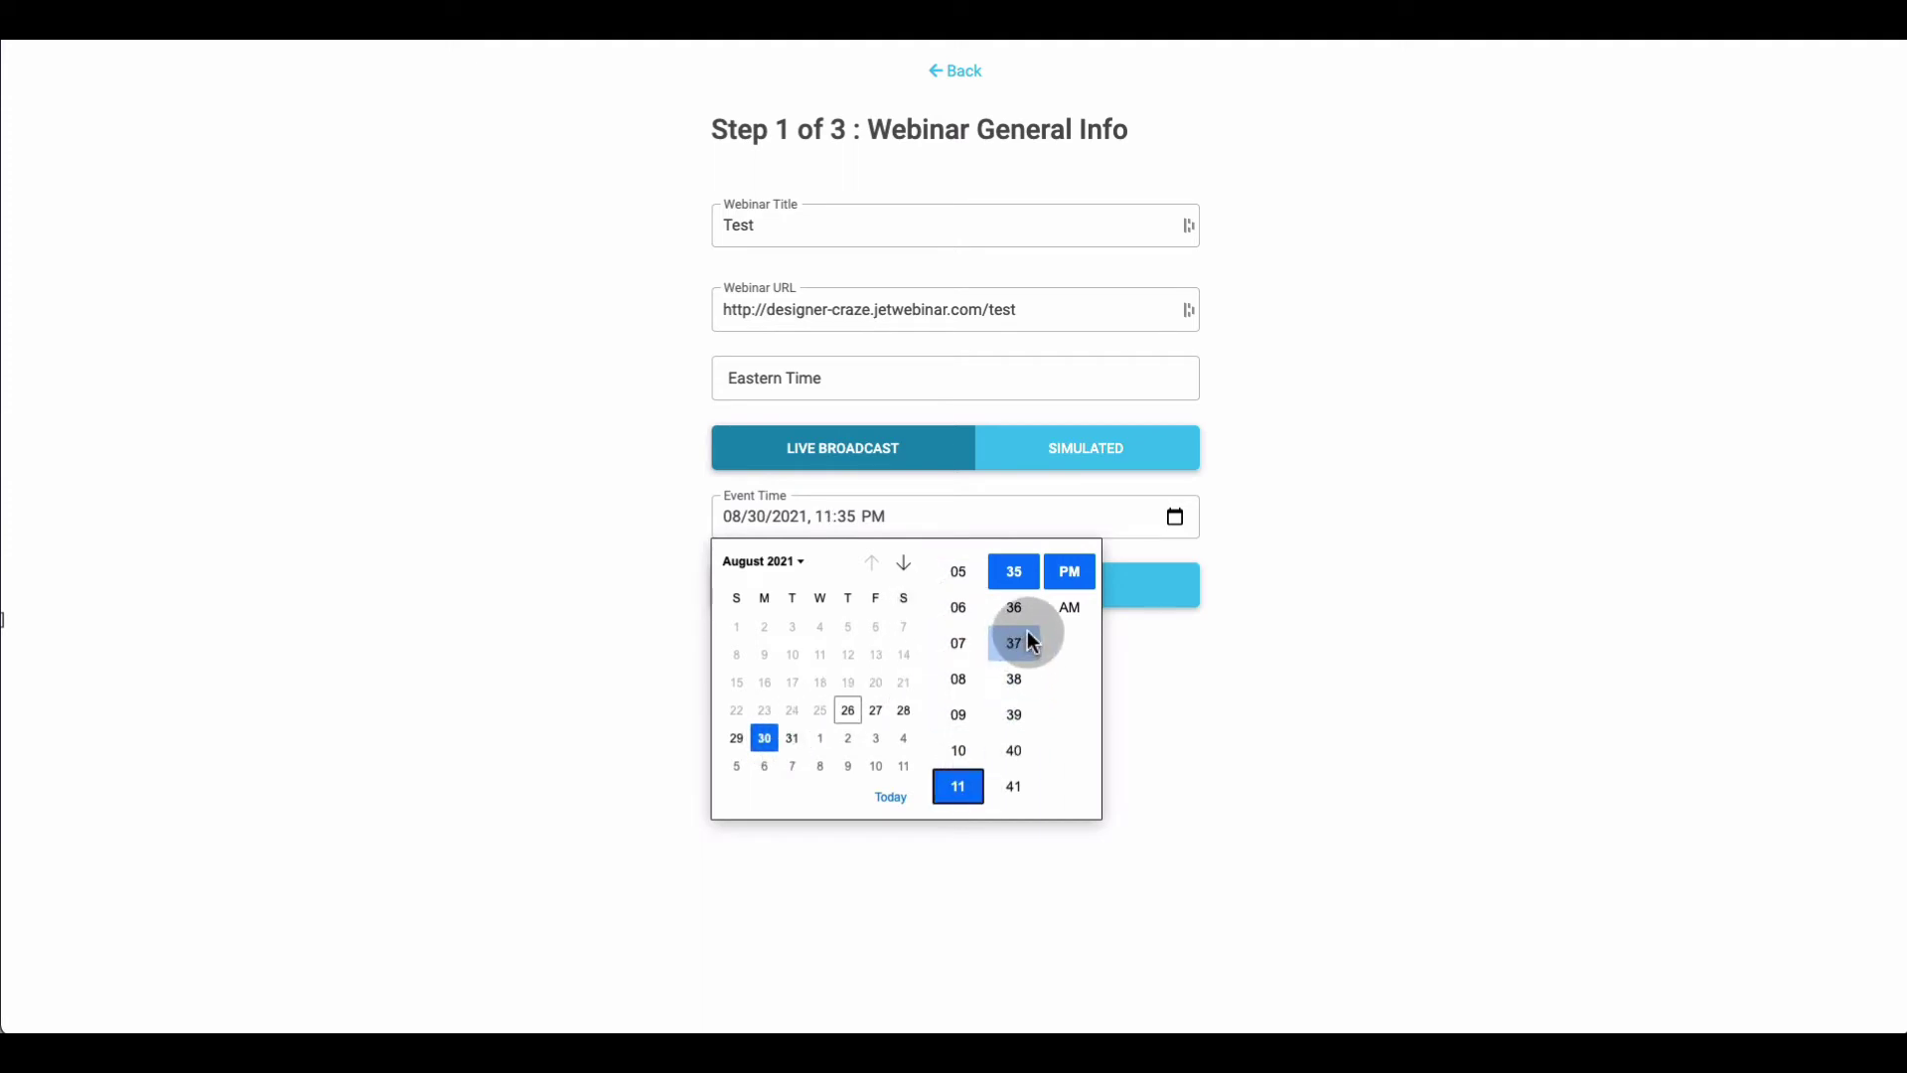
left_click(850, 512)
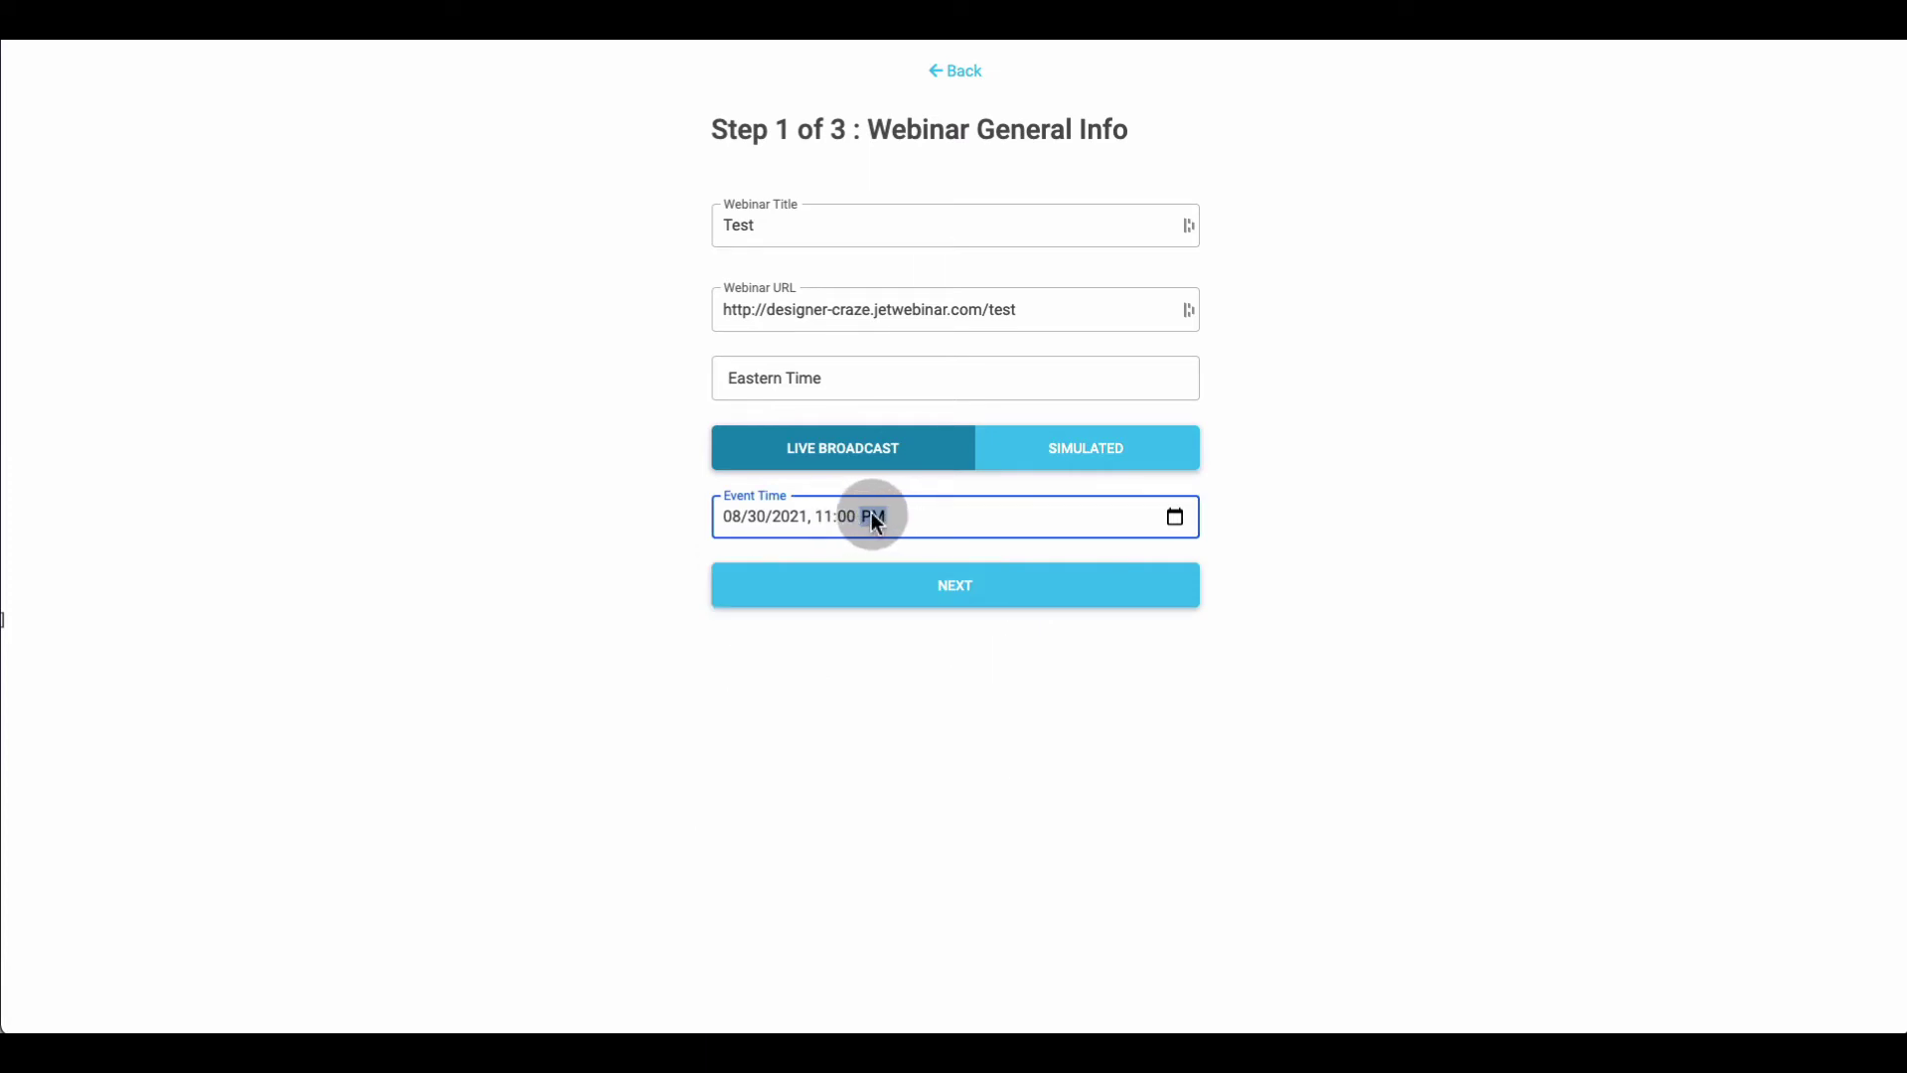
Change the start time to 11:00 AM and continue to the registration page step
left_click(1174, 517)
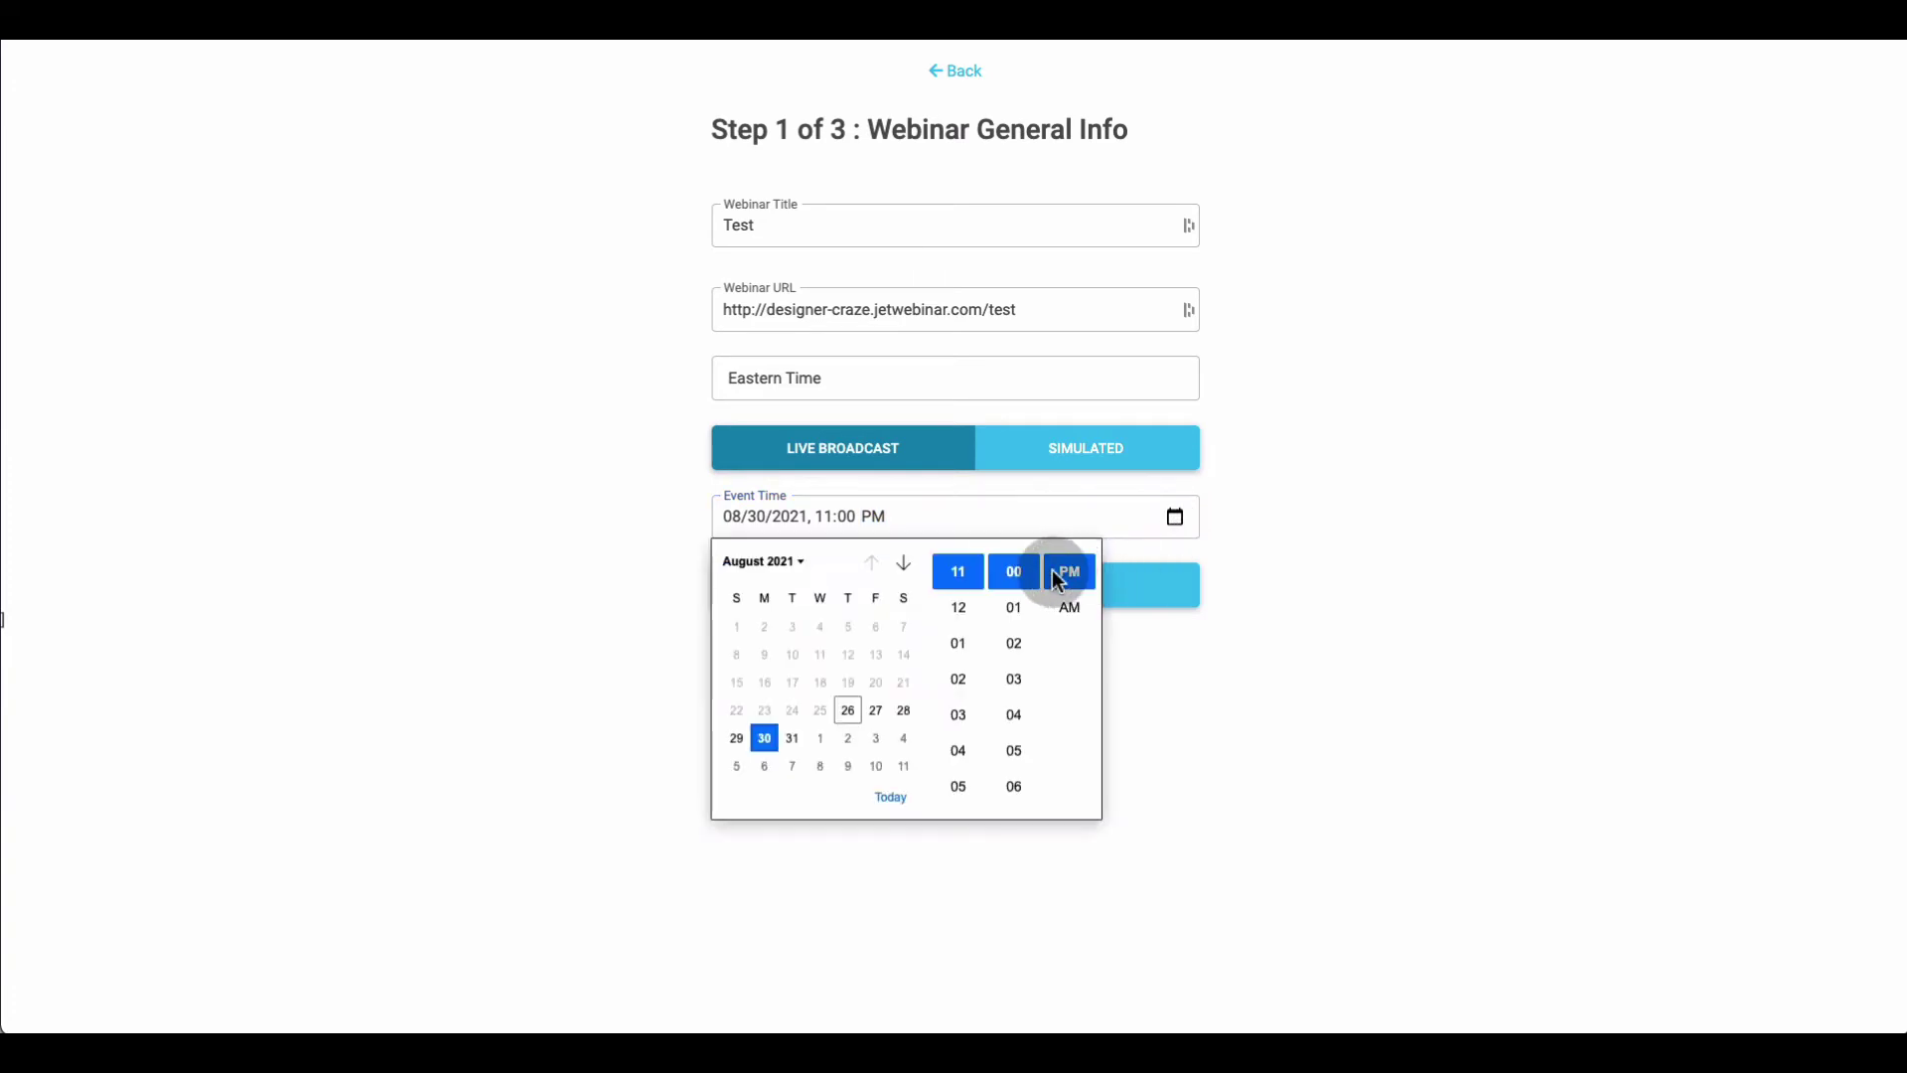
left_click(1065, 608)
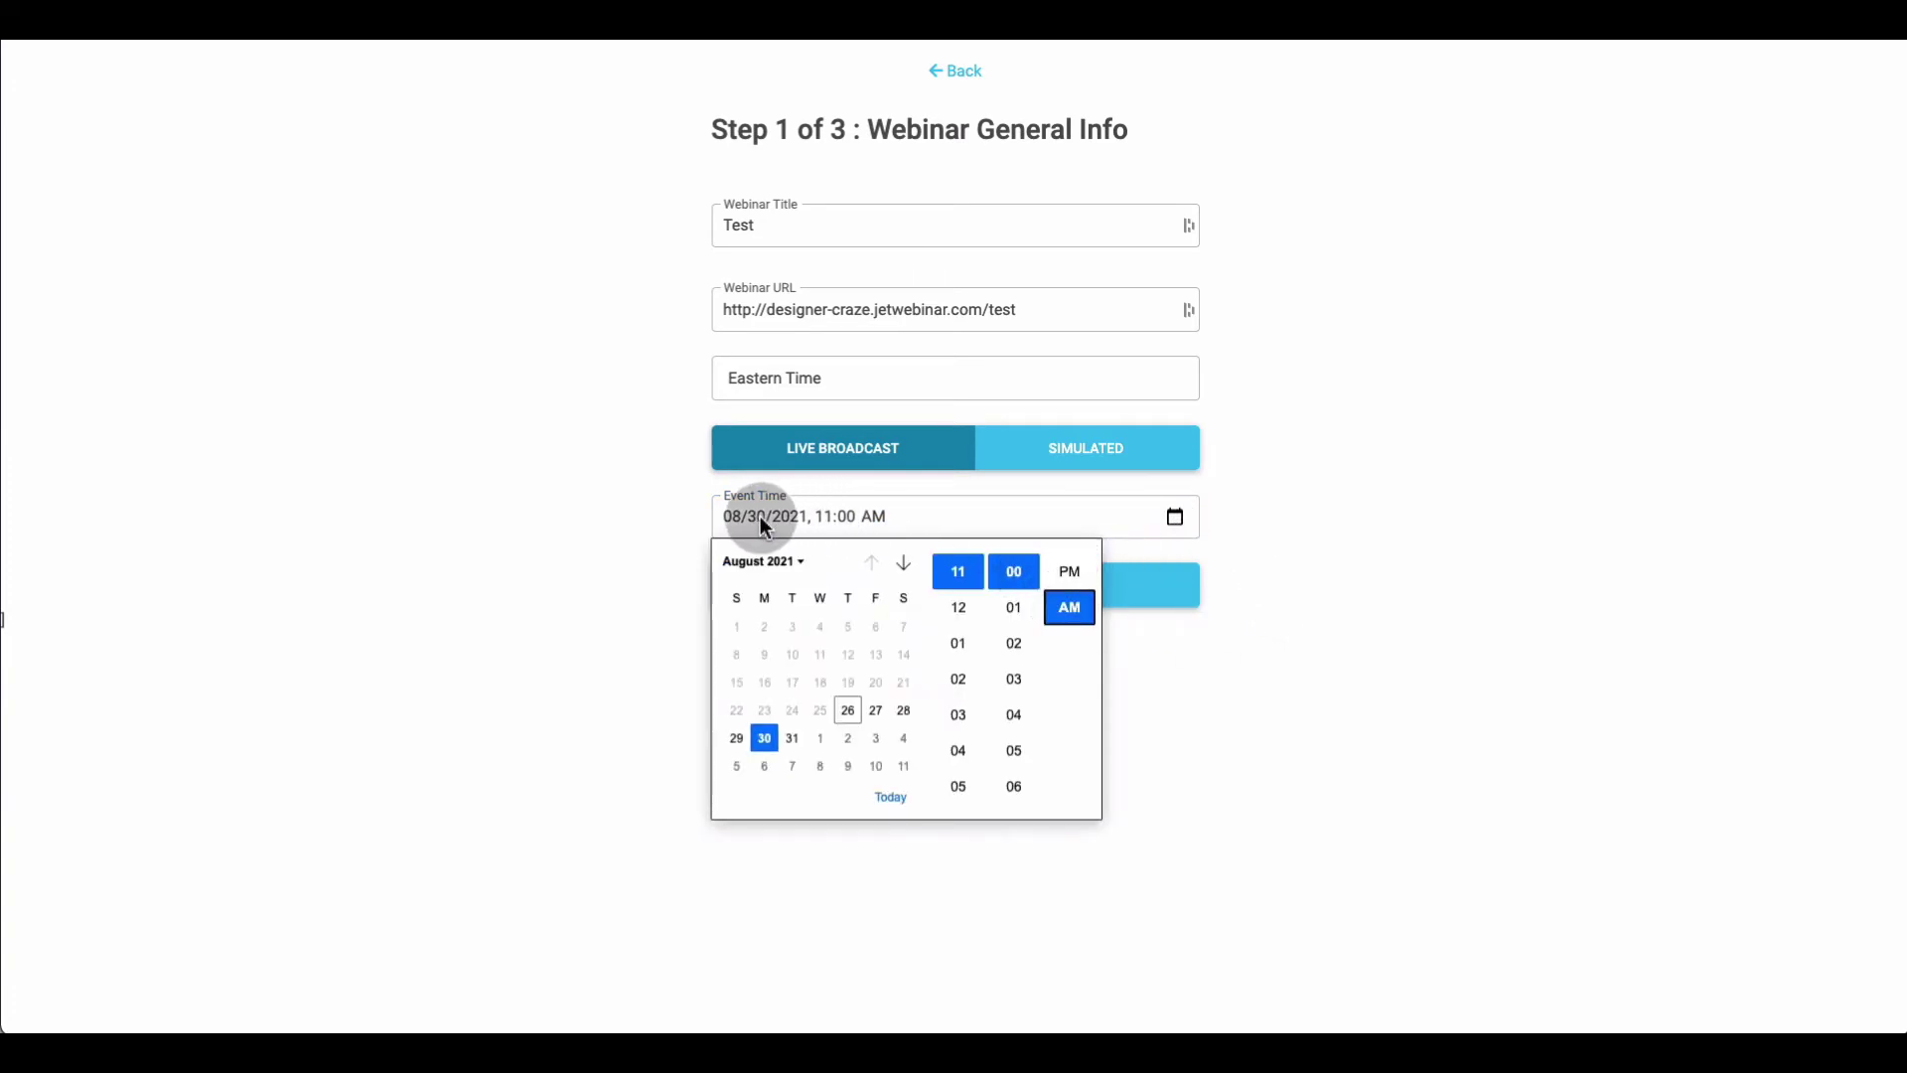
left_click(1355, 502)
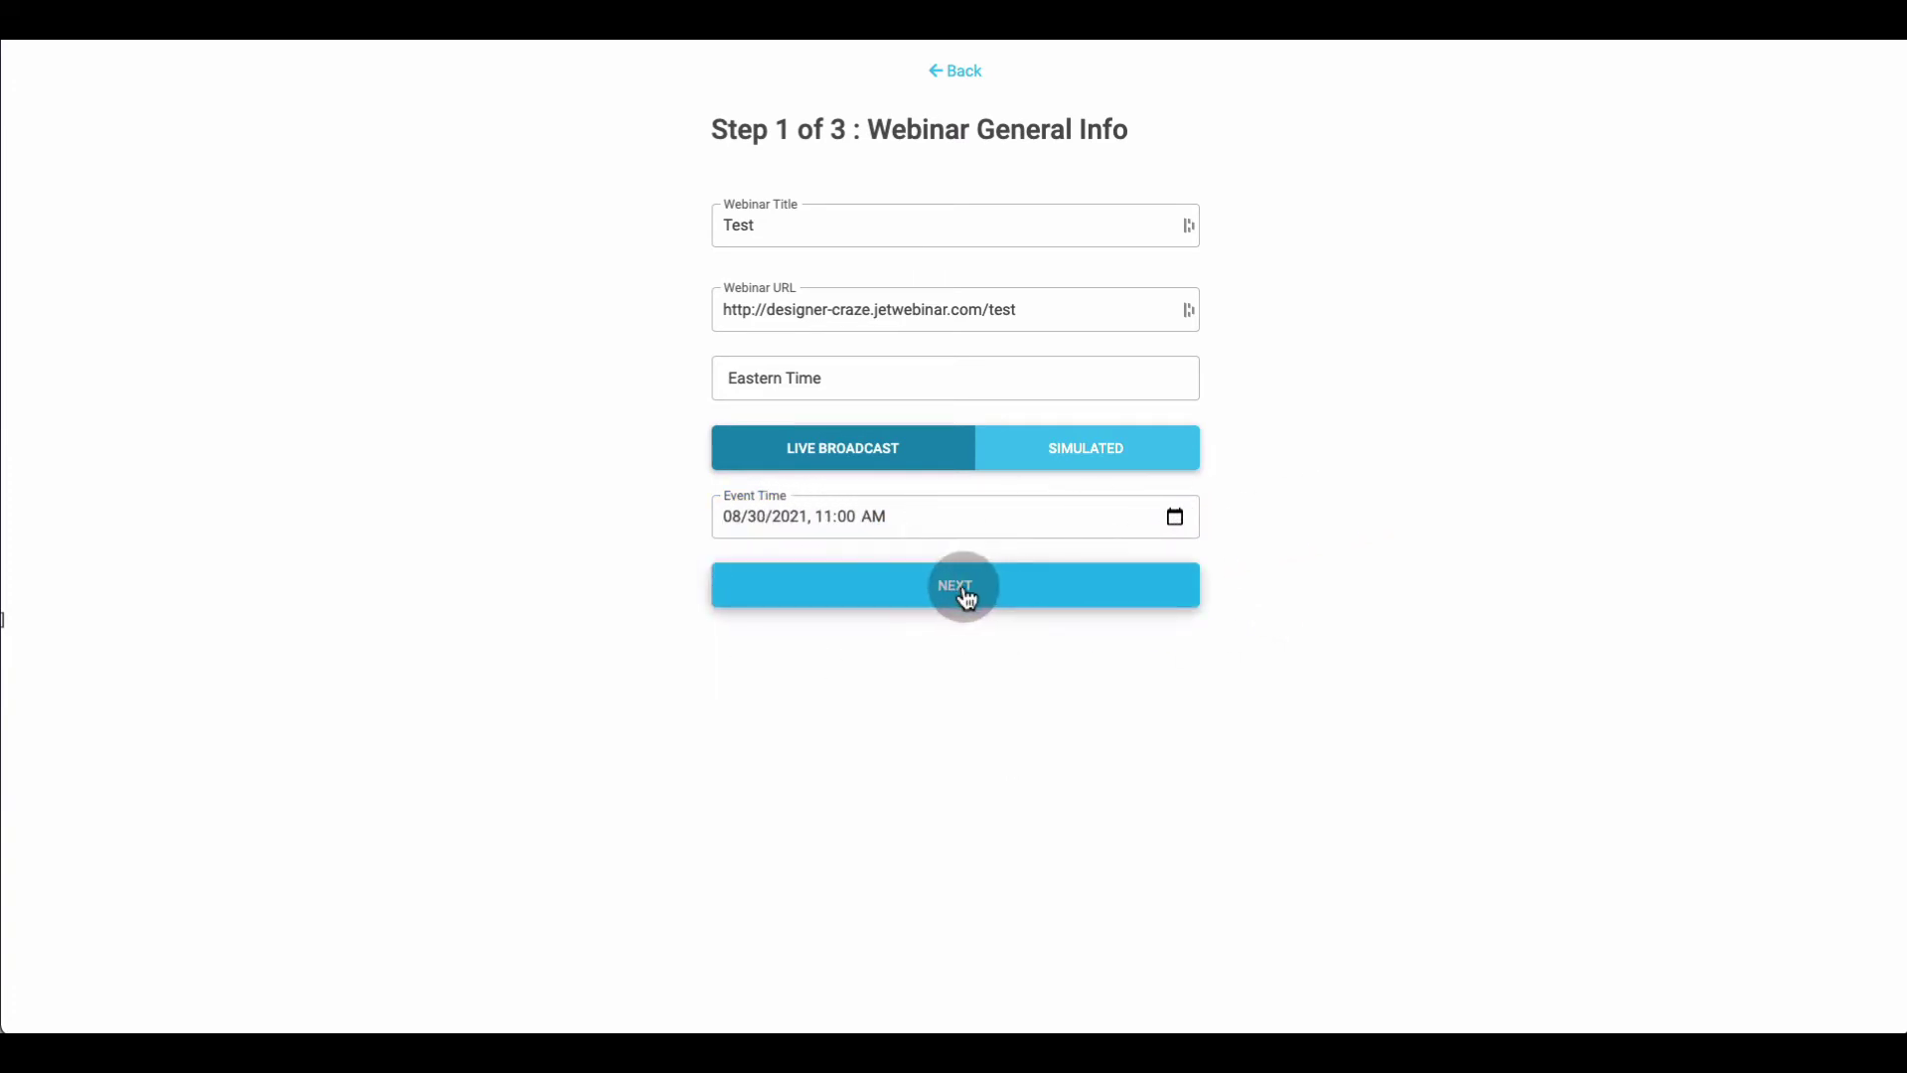
left_click(967, 586)
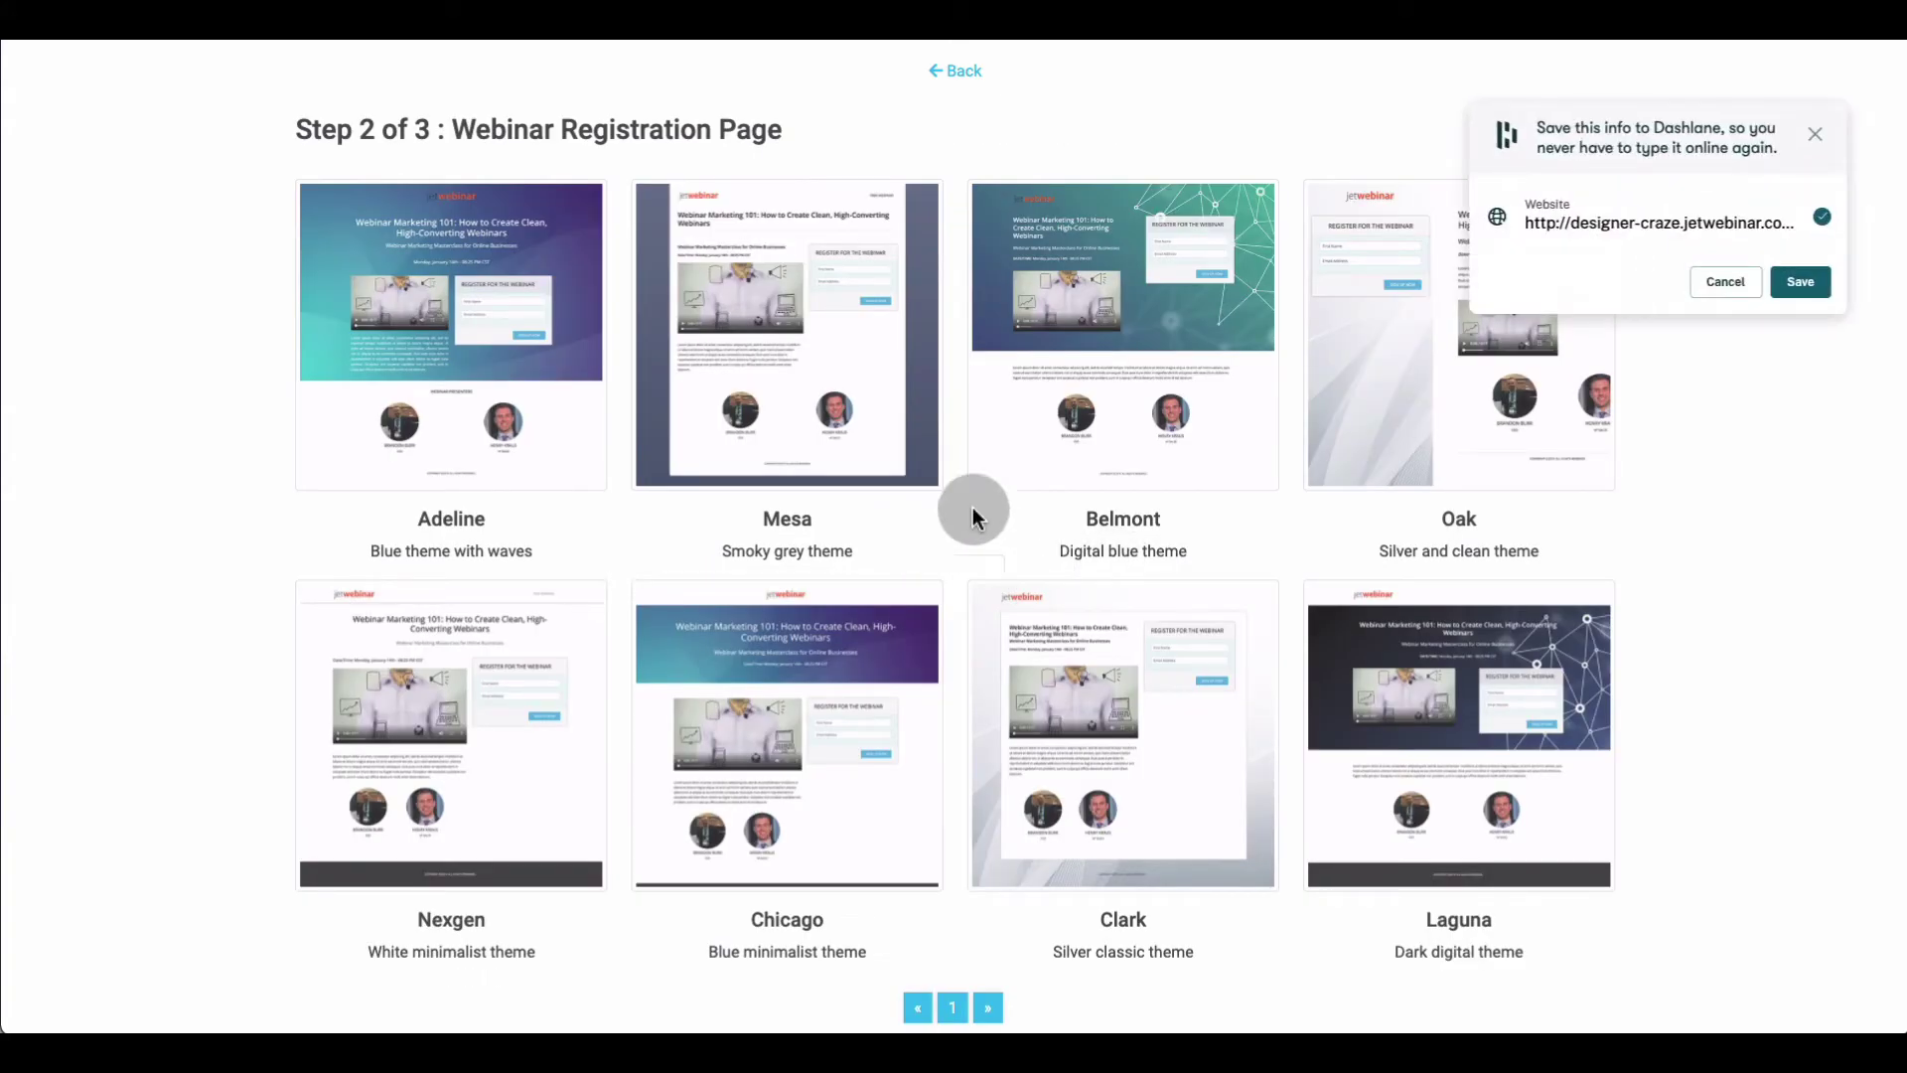
Dismiss the password-manager prompt and choose the Mesa registration page theme
left_click(1726, 281)
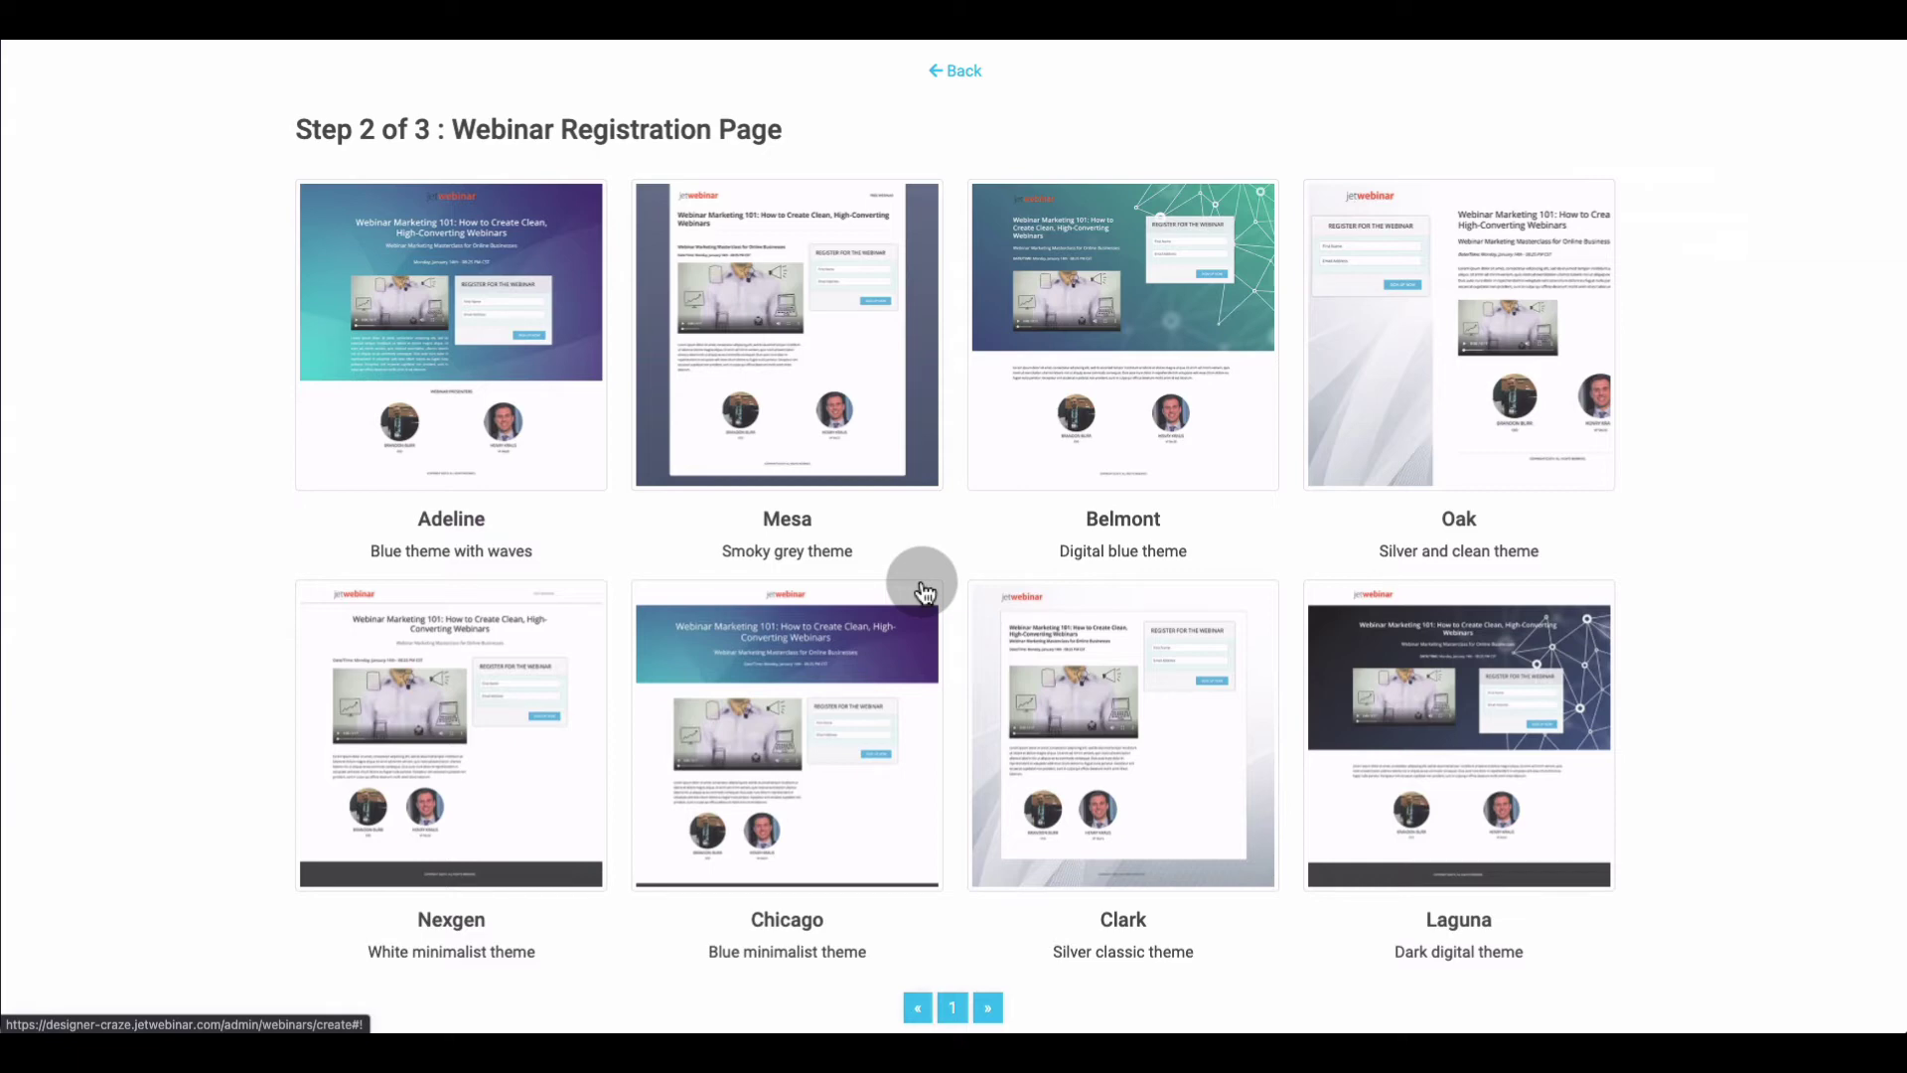
left_click(881, 630)
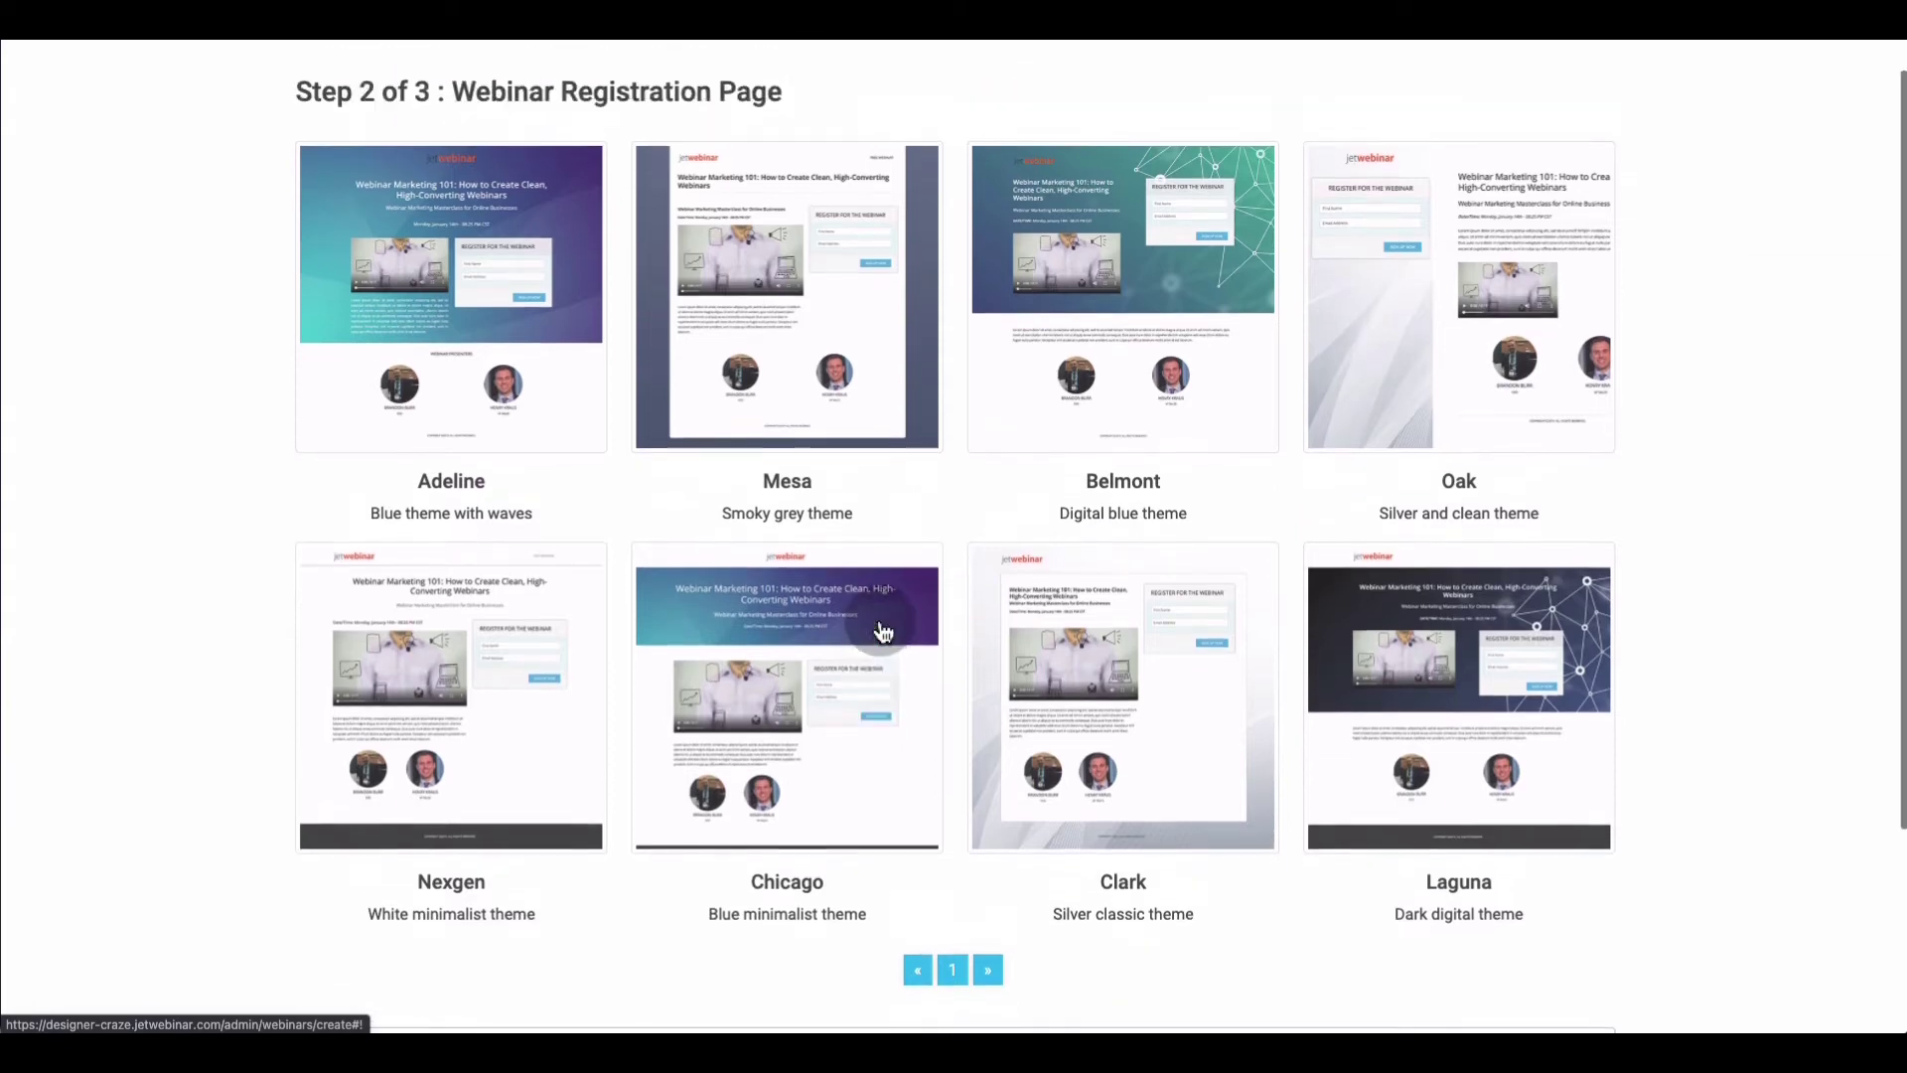
scroll(883, 632, "down", 1)
scroll(883, 632, "up", 2)
scroll(883, 631, "down", 2)
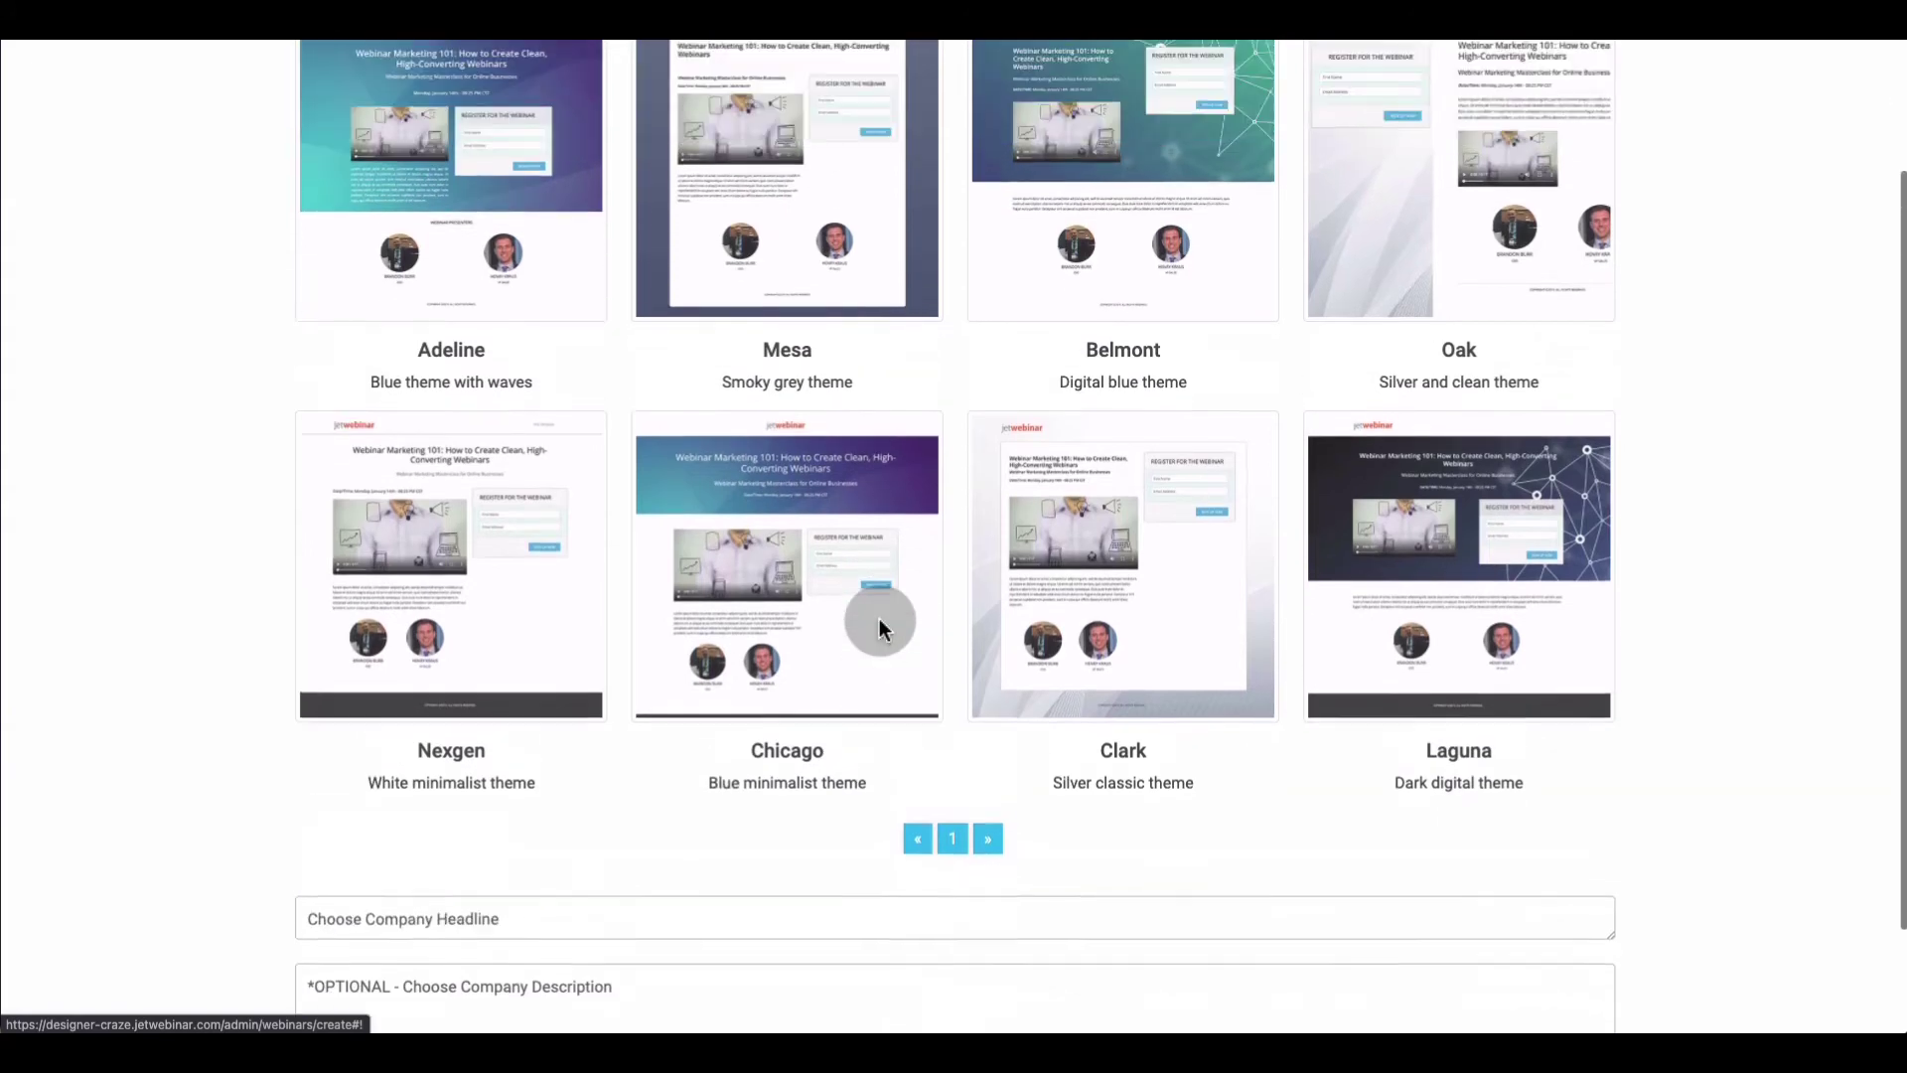
scroll(879, 618, "up", 2)
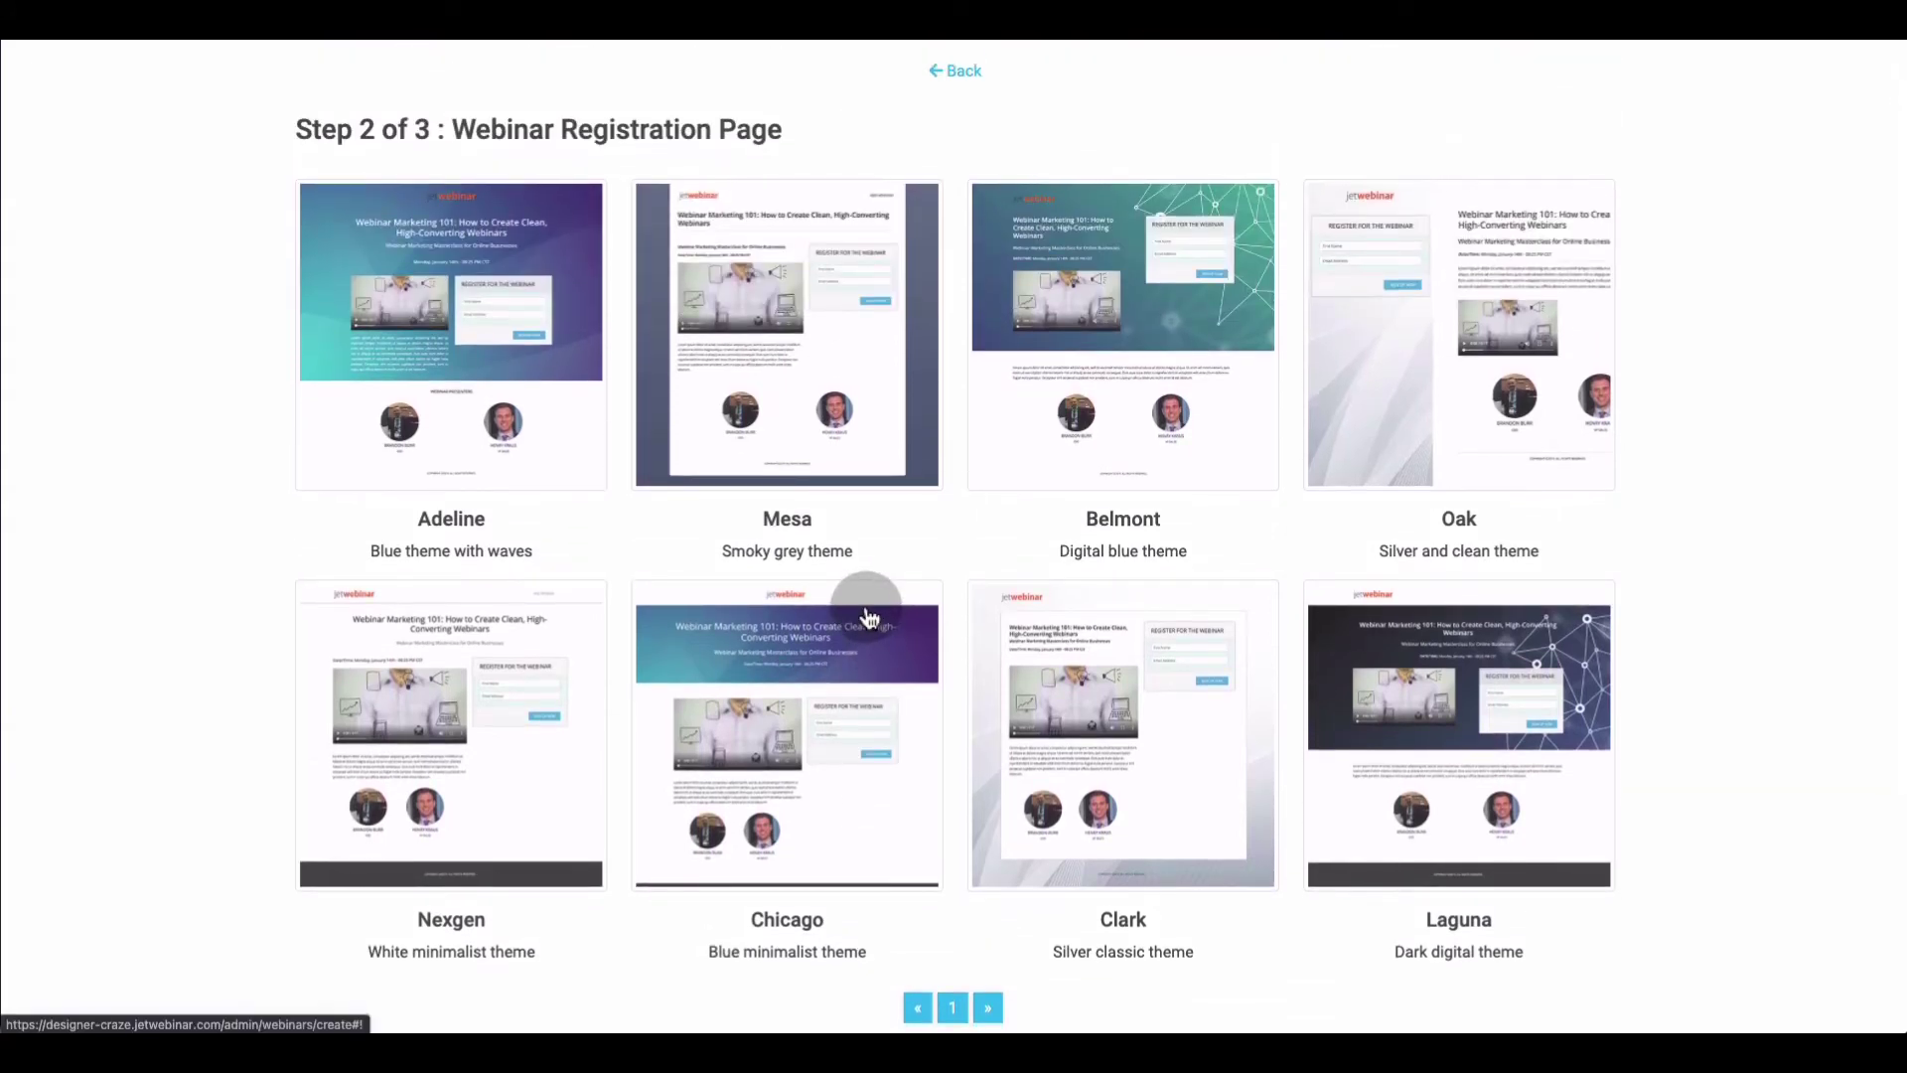
left_click(843, 415)
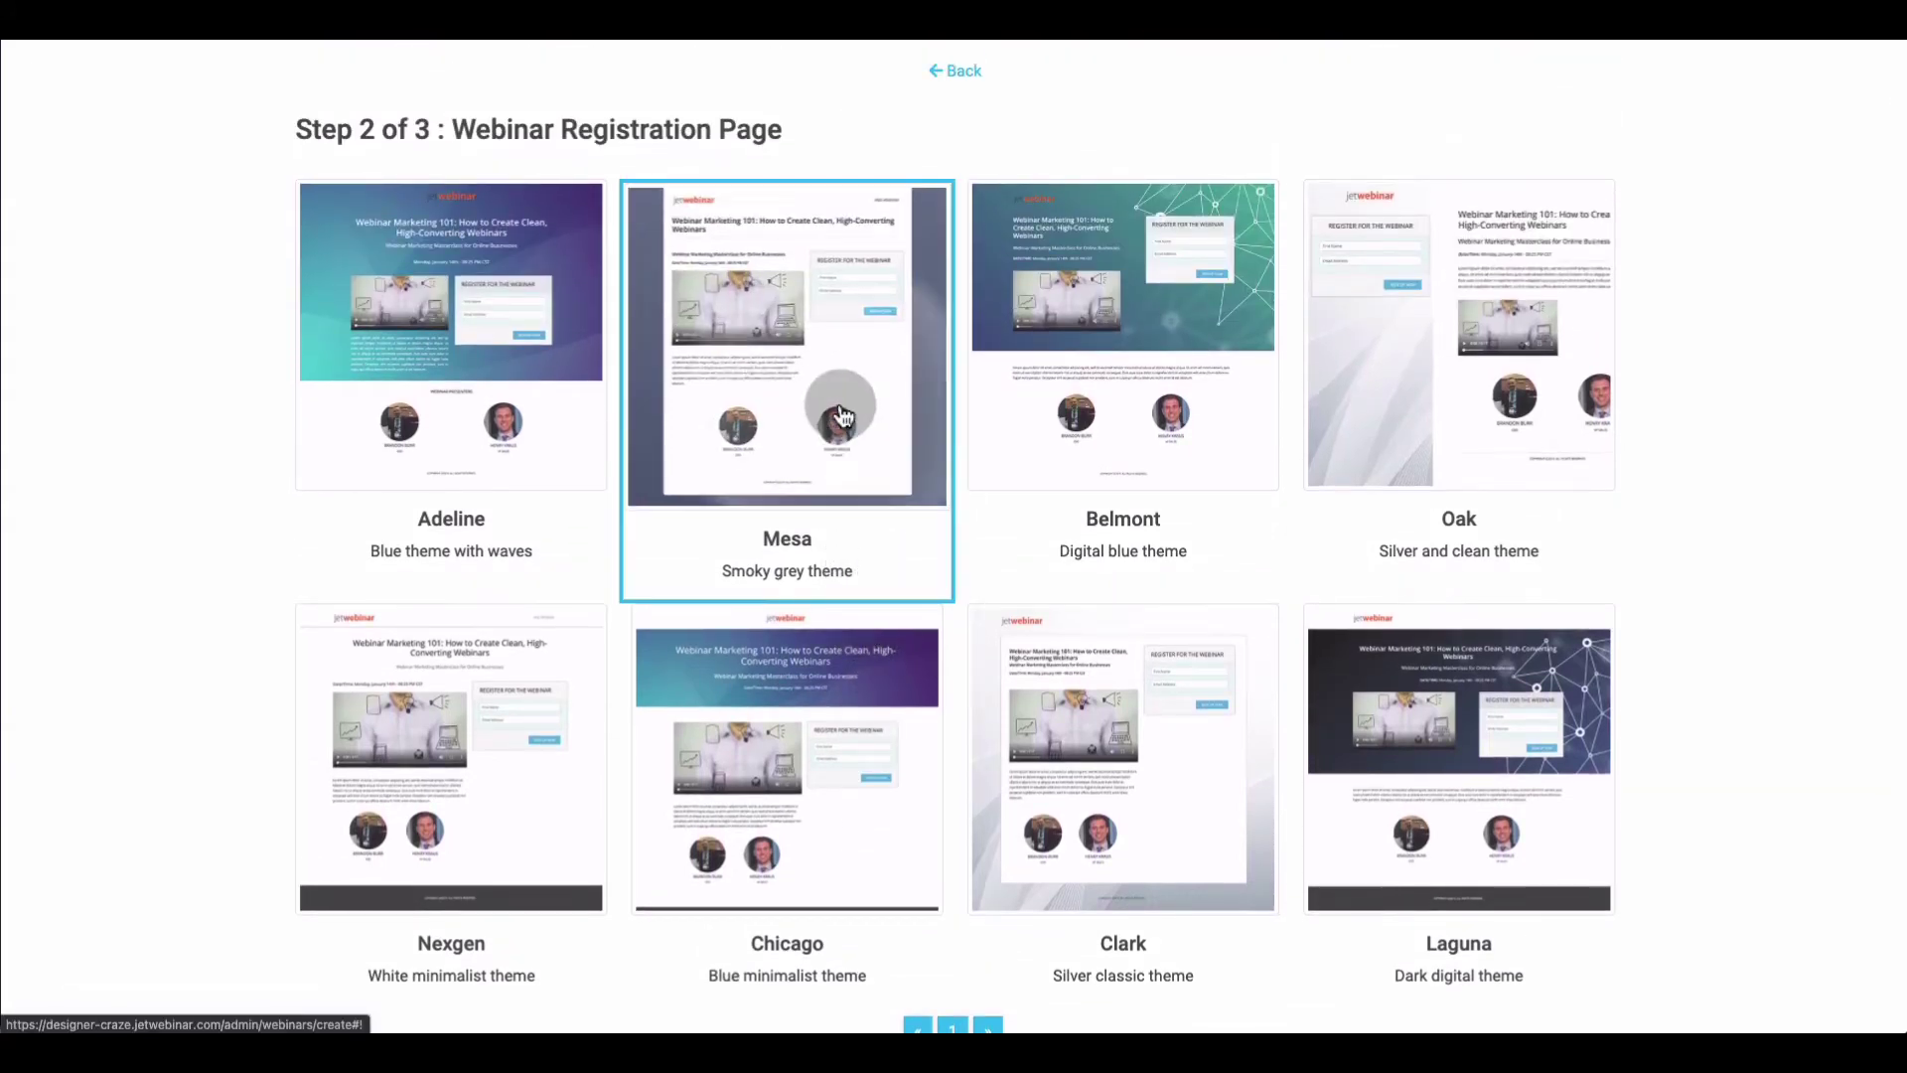
Enter 'Test' as the company headline
scroll(824, 516, "down", 4)
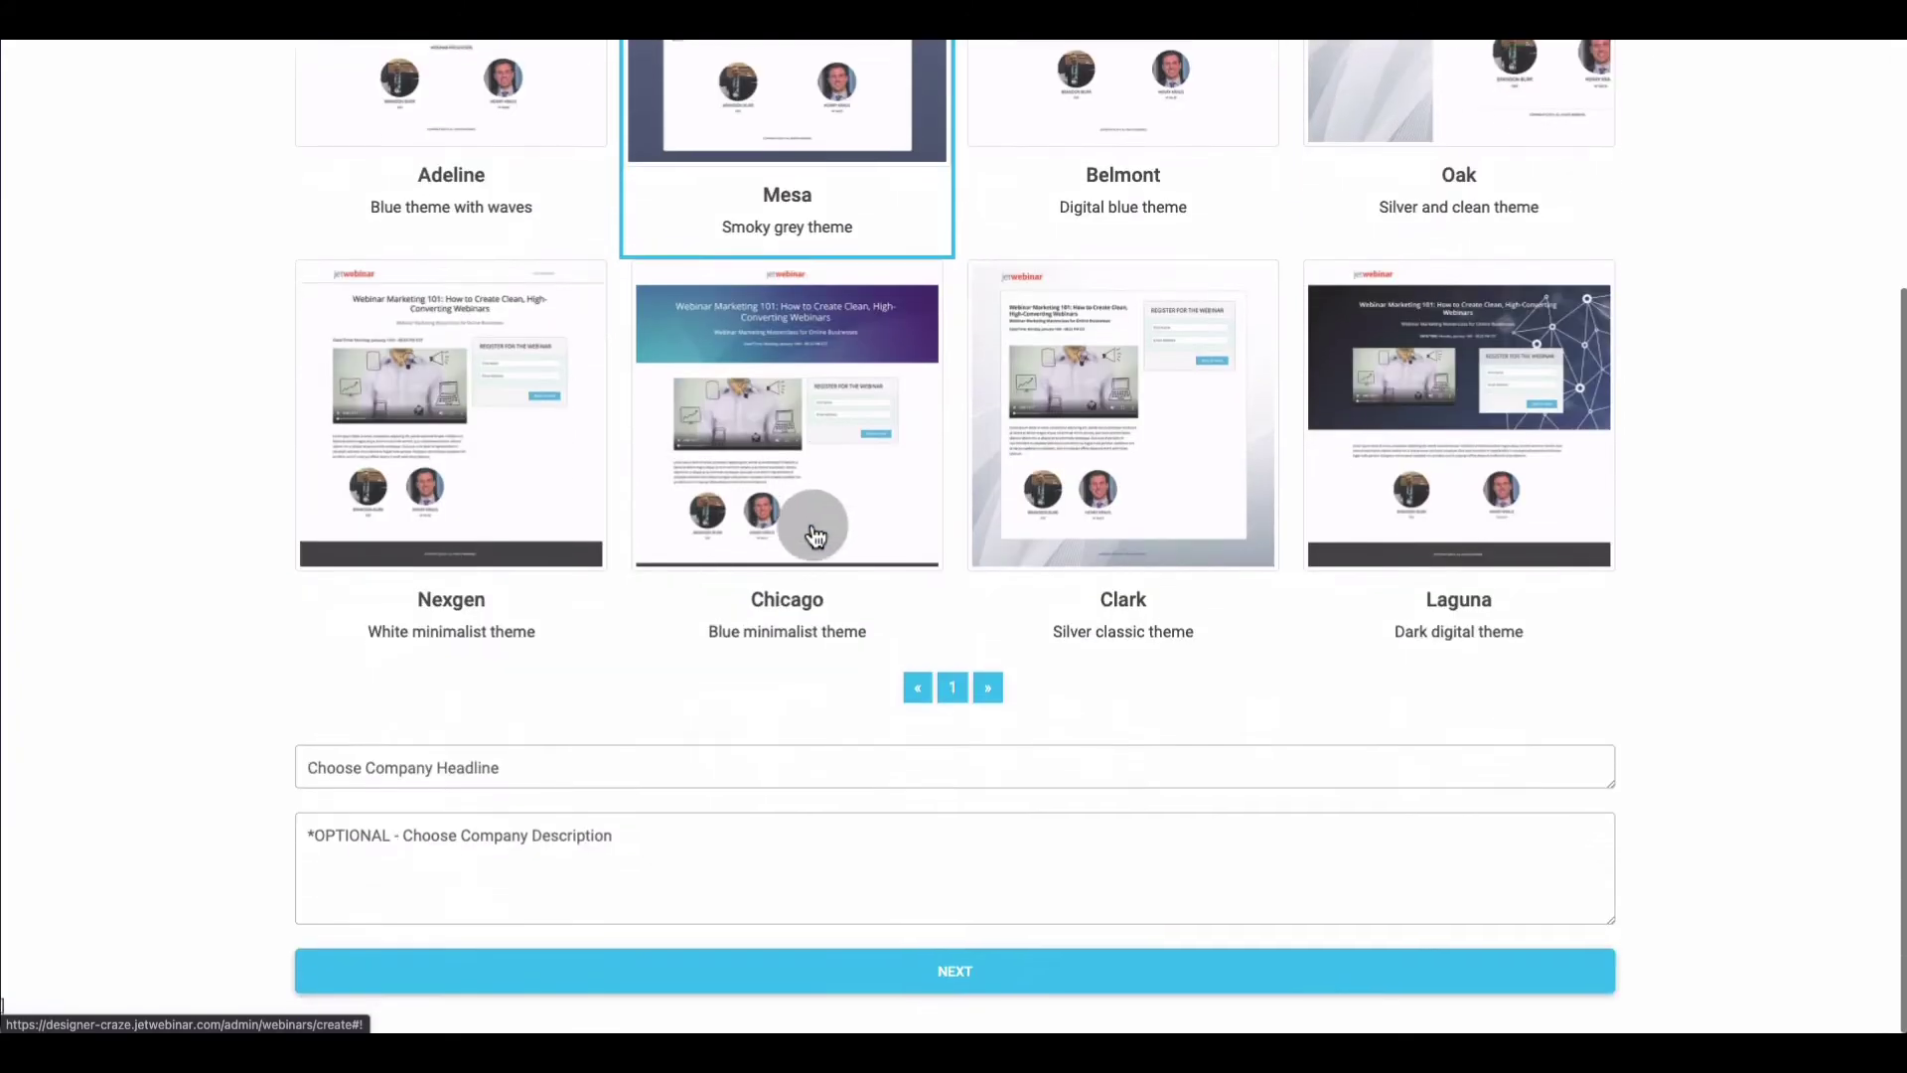
left_click(375, 781)
type("T")
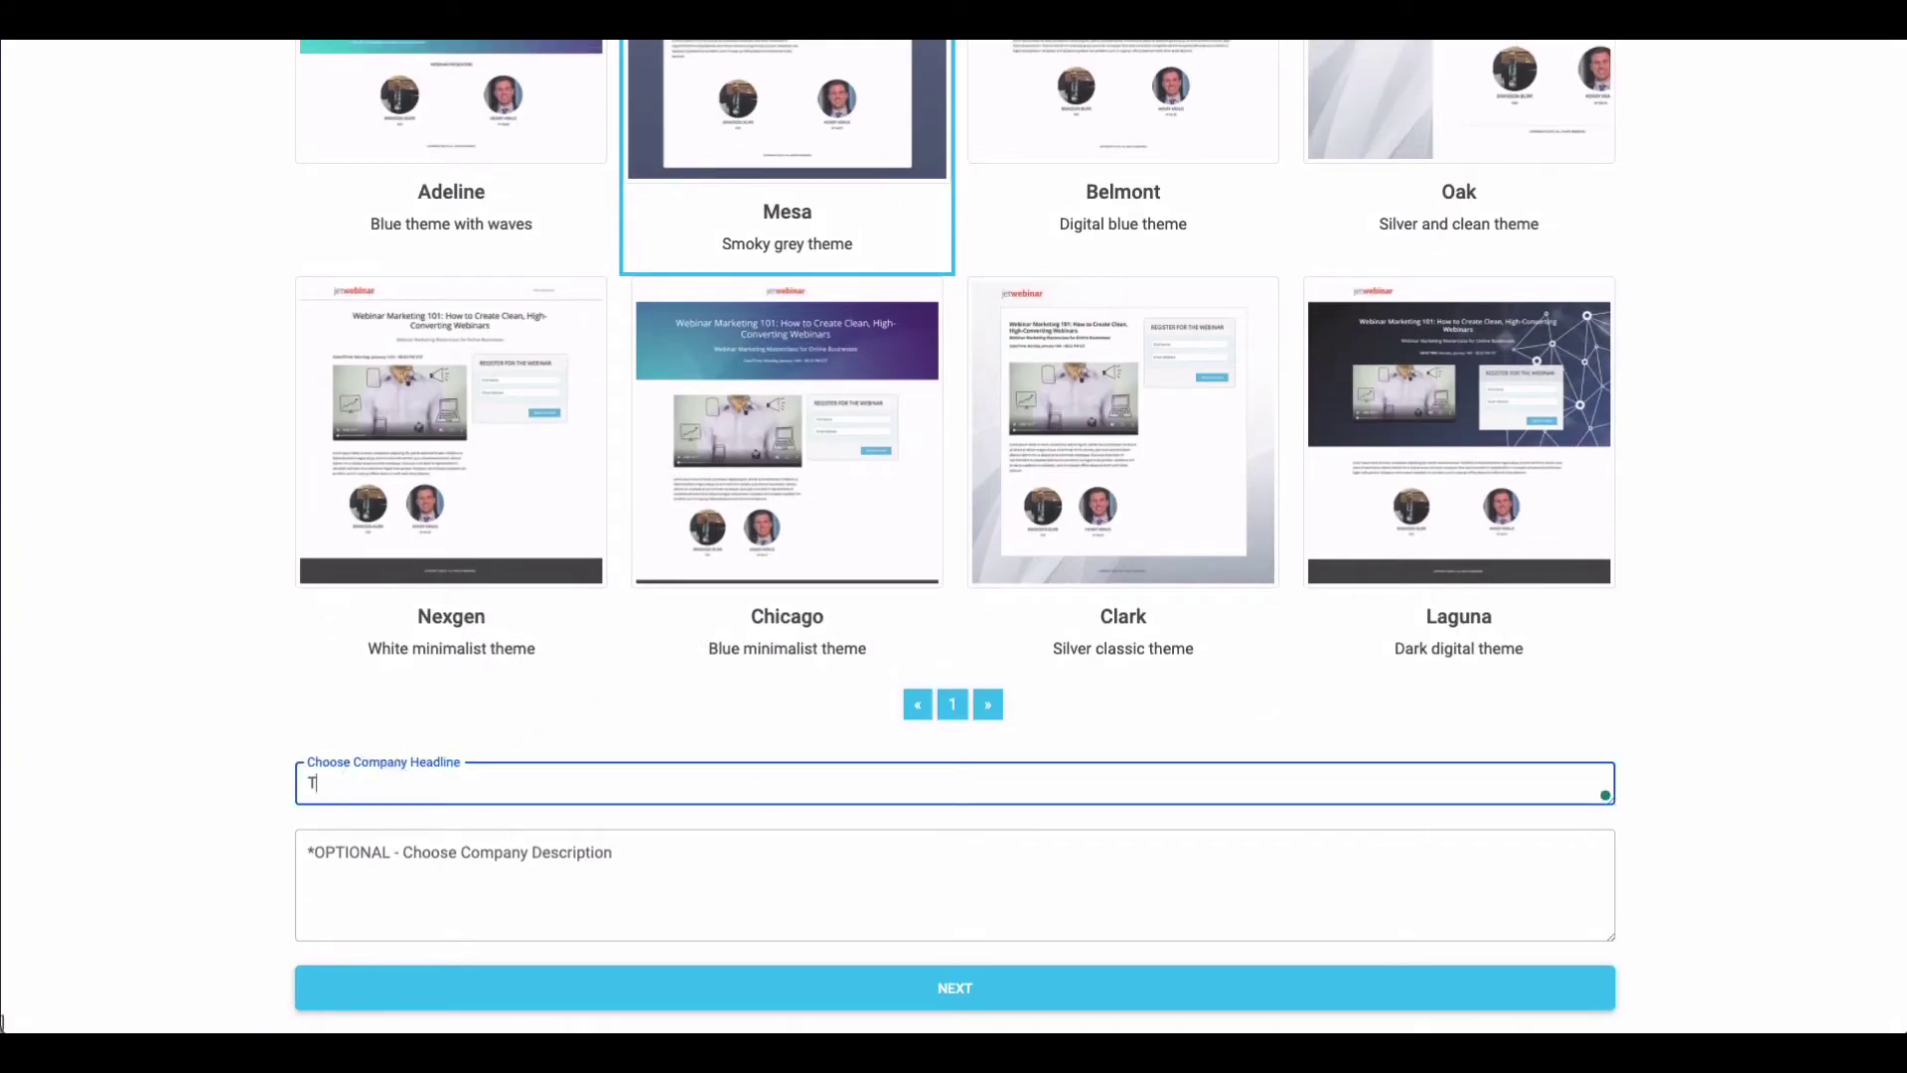
type("est")
Pass through the Invite Attendees step to reach the Test webinar's dashboard
left_click(792, 994)
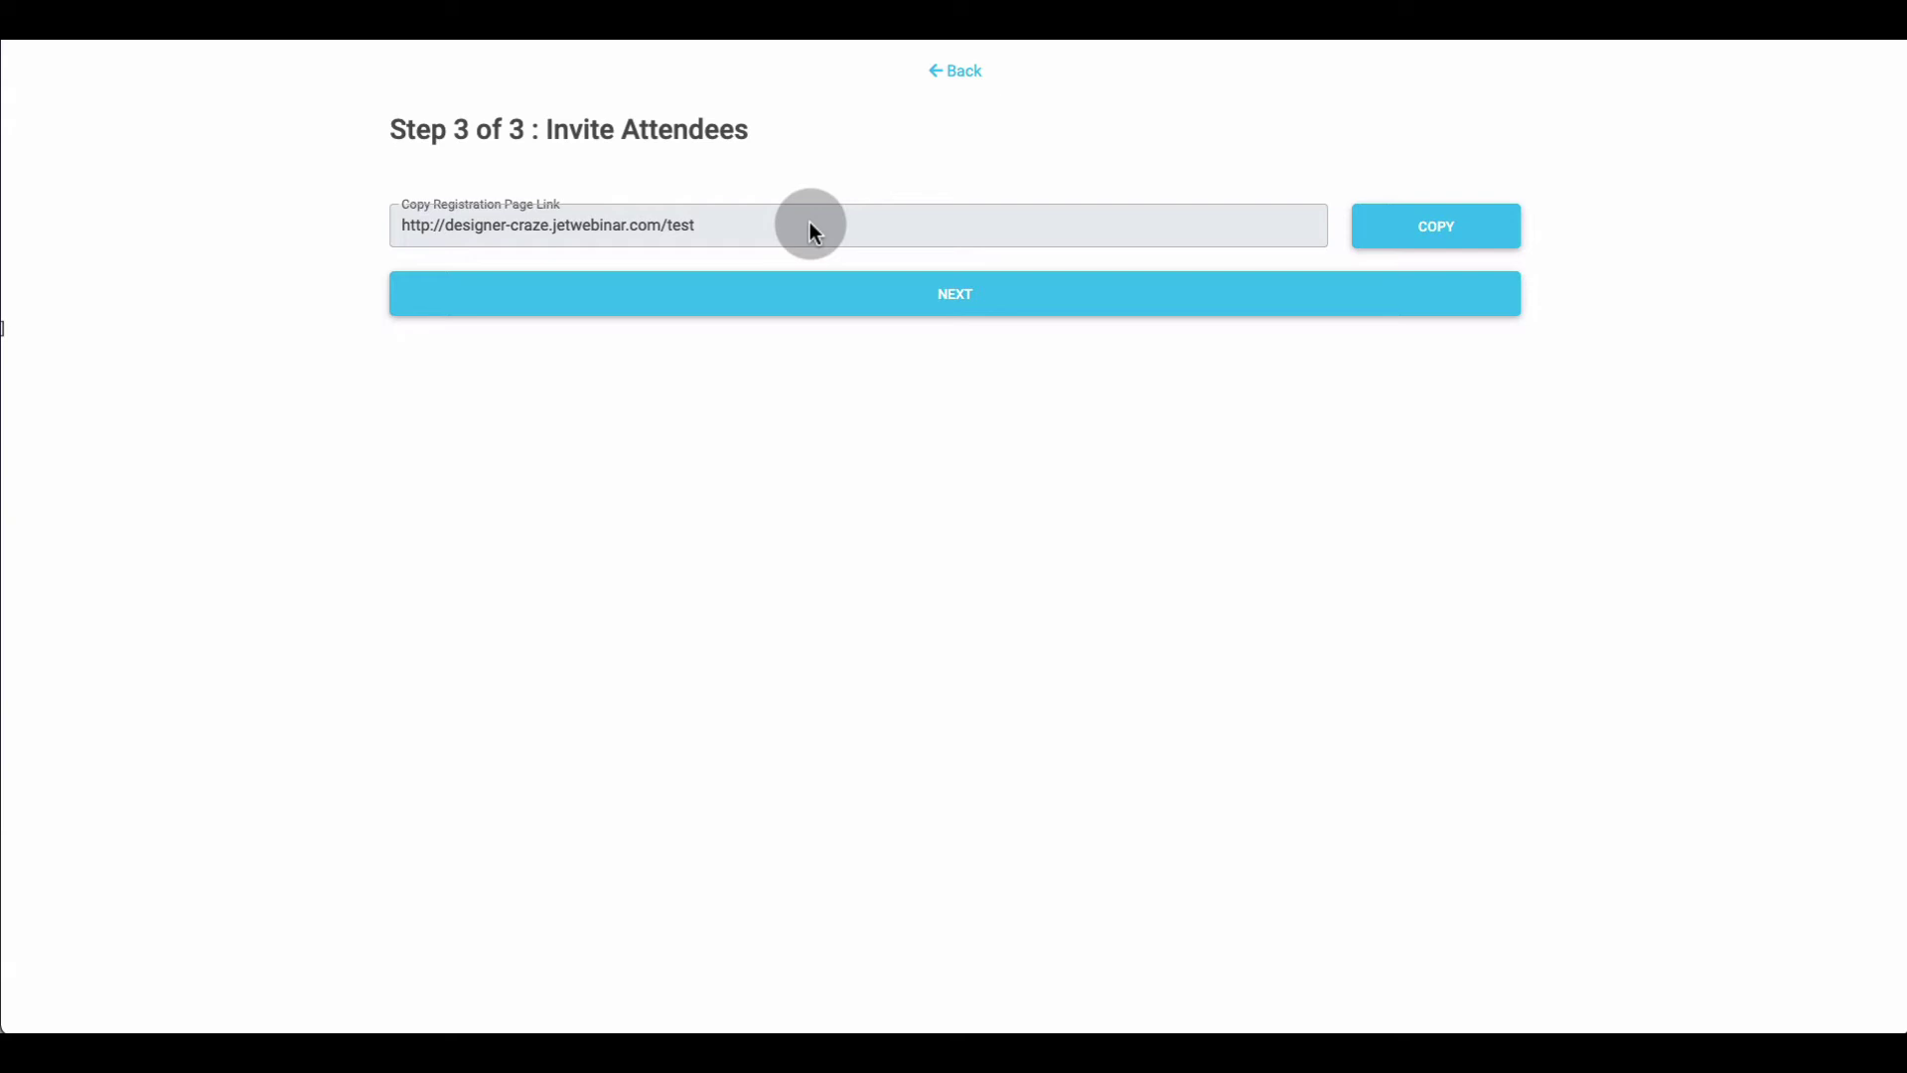
left_click(828, 296)
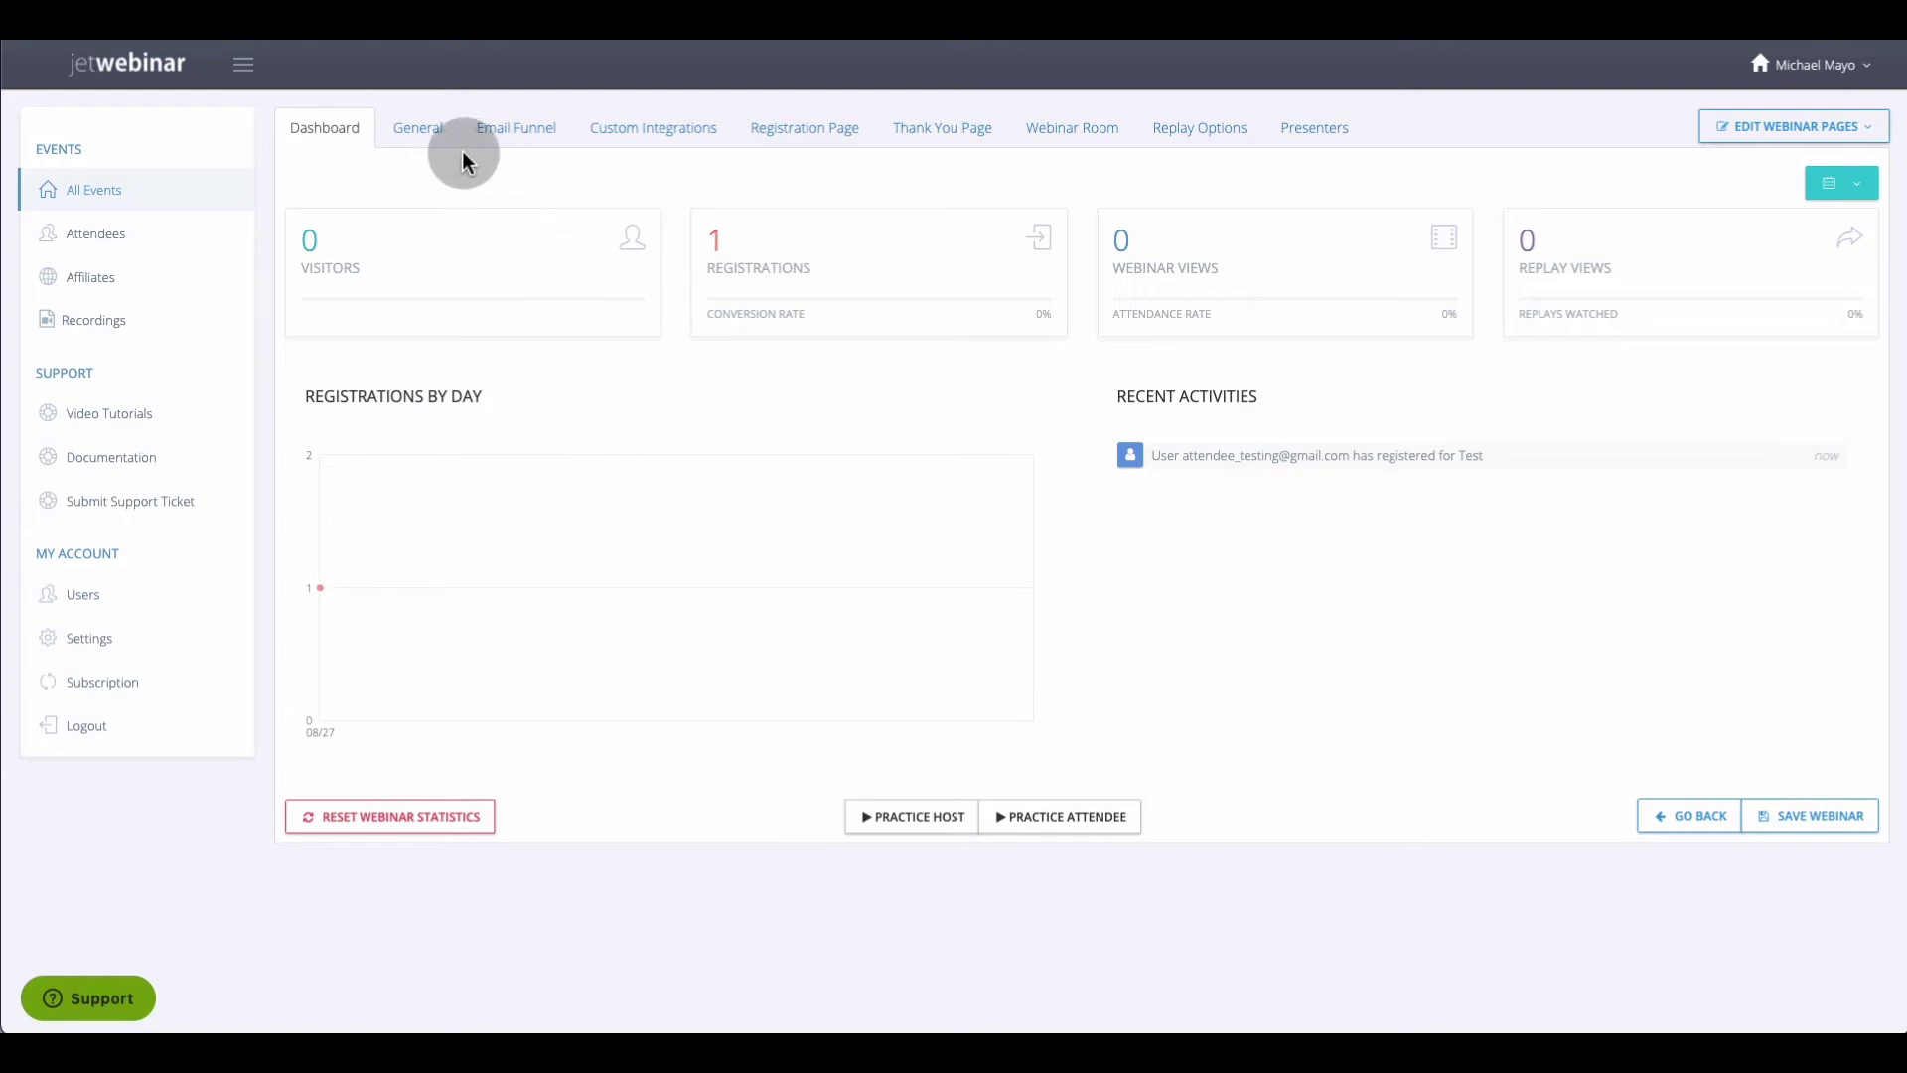
Review General settings, keeping Free Webinar cost, minutes length unit and Live Broadcast type
left_click(423, 132)
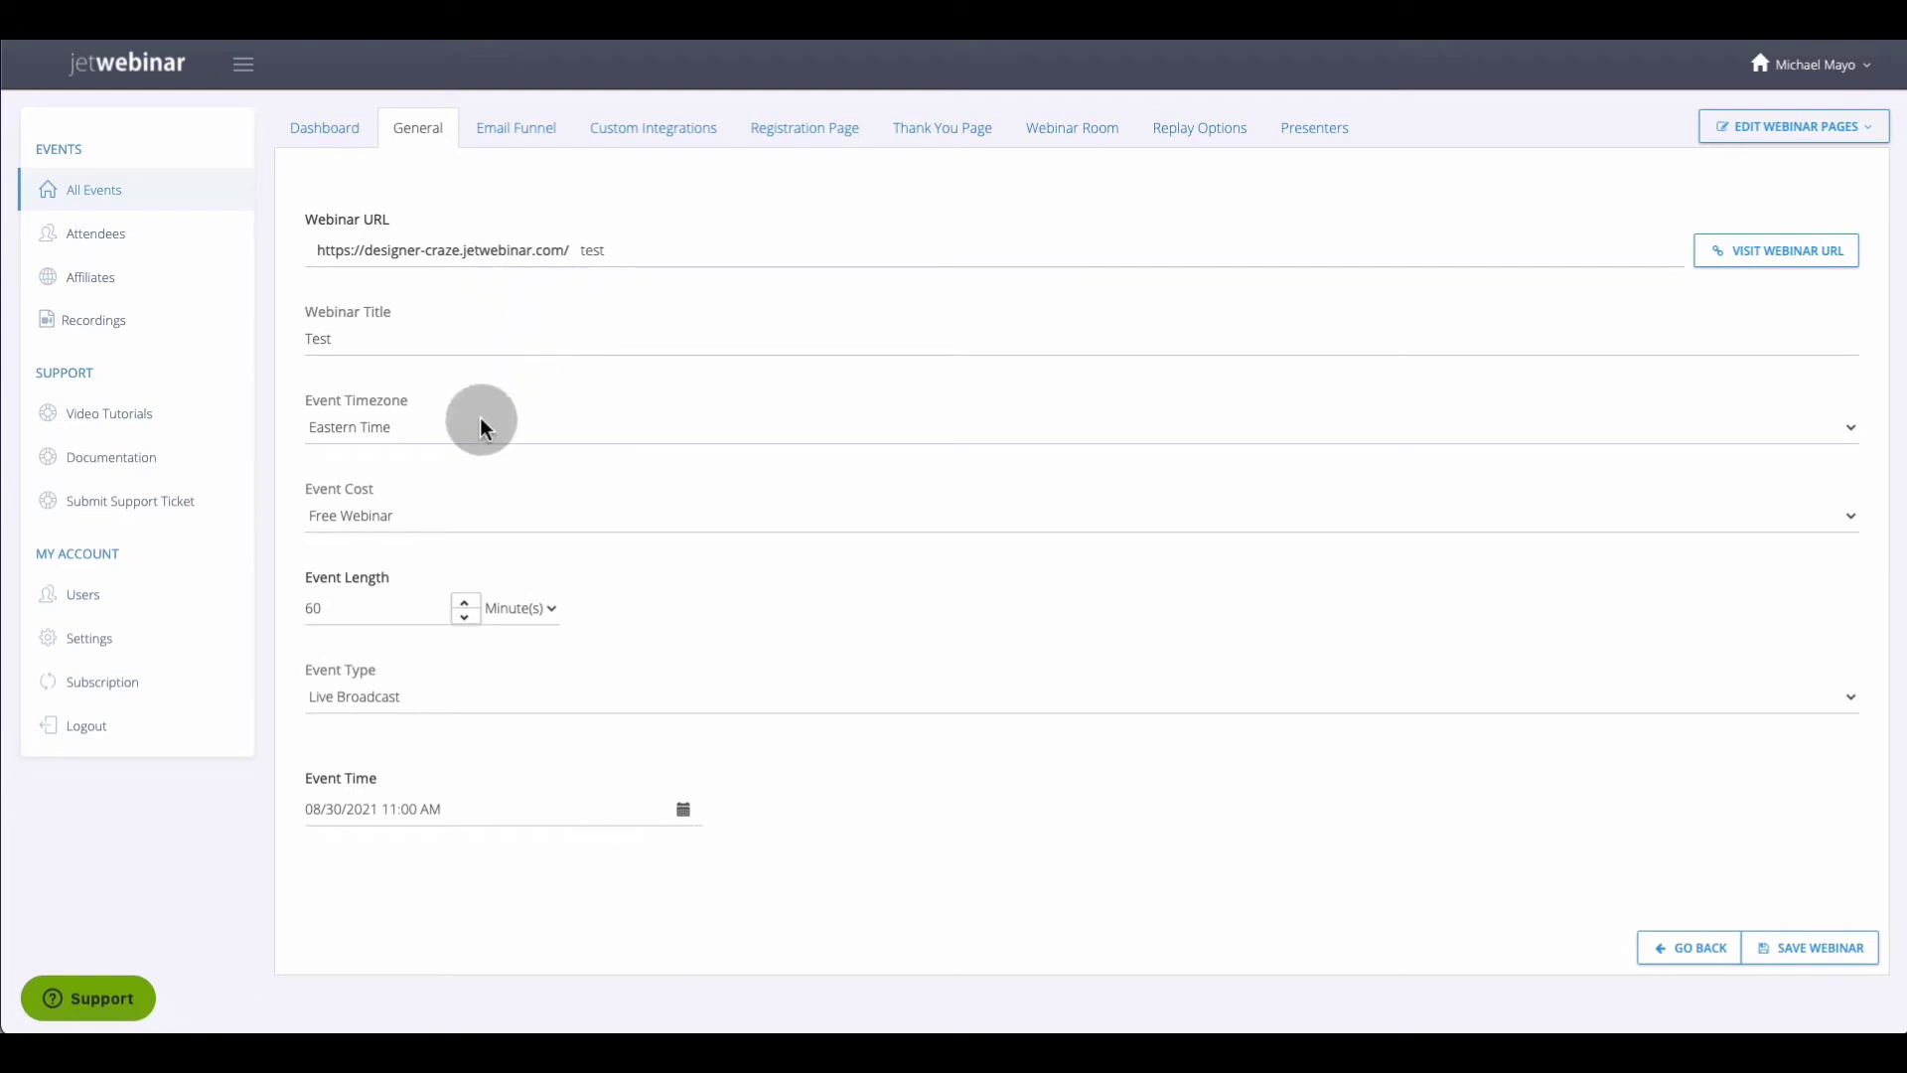
left_click(437, 523)
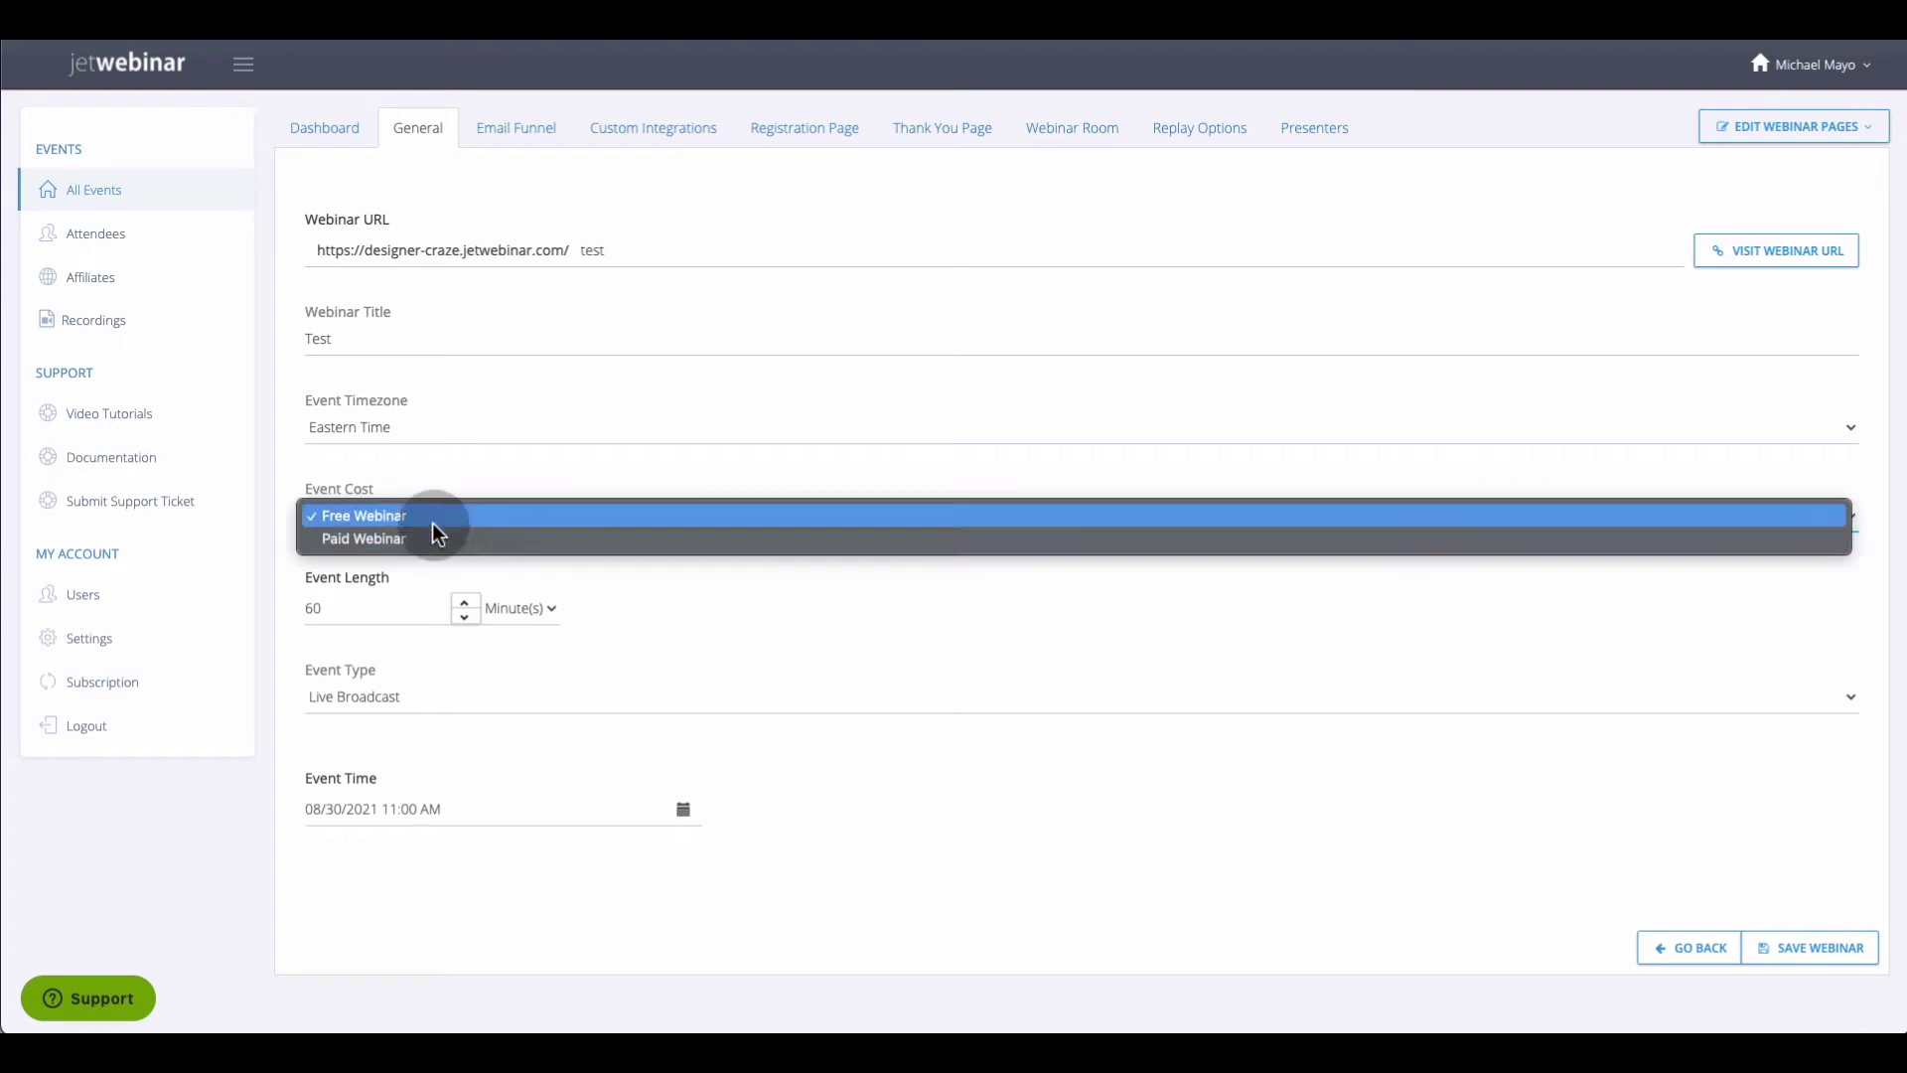
left_click(433, 517)
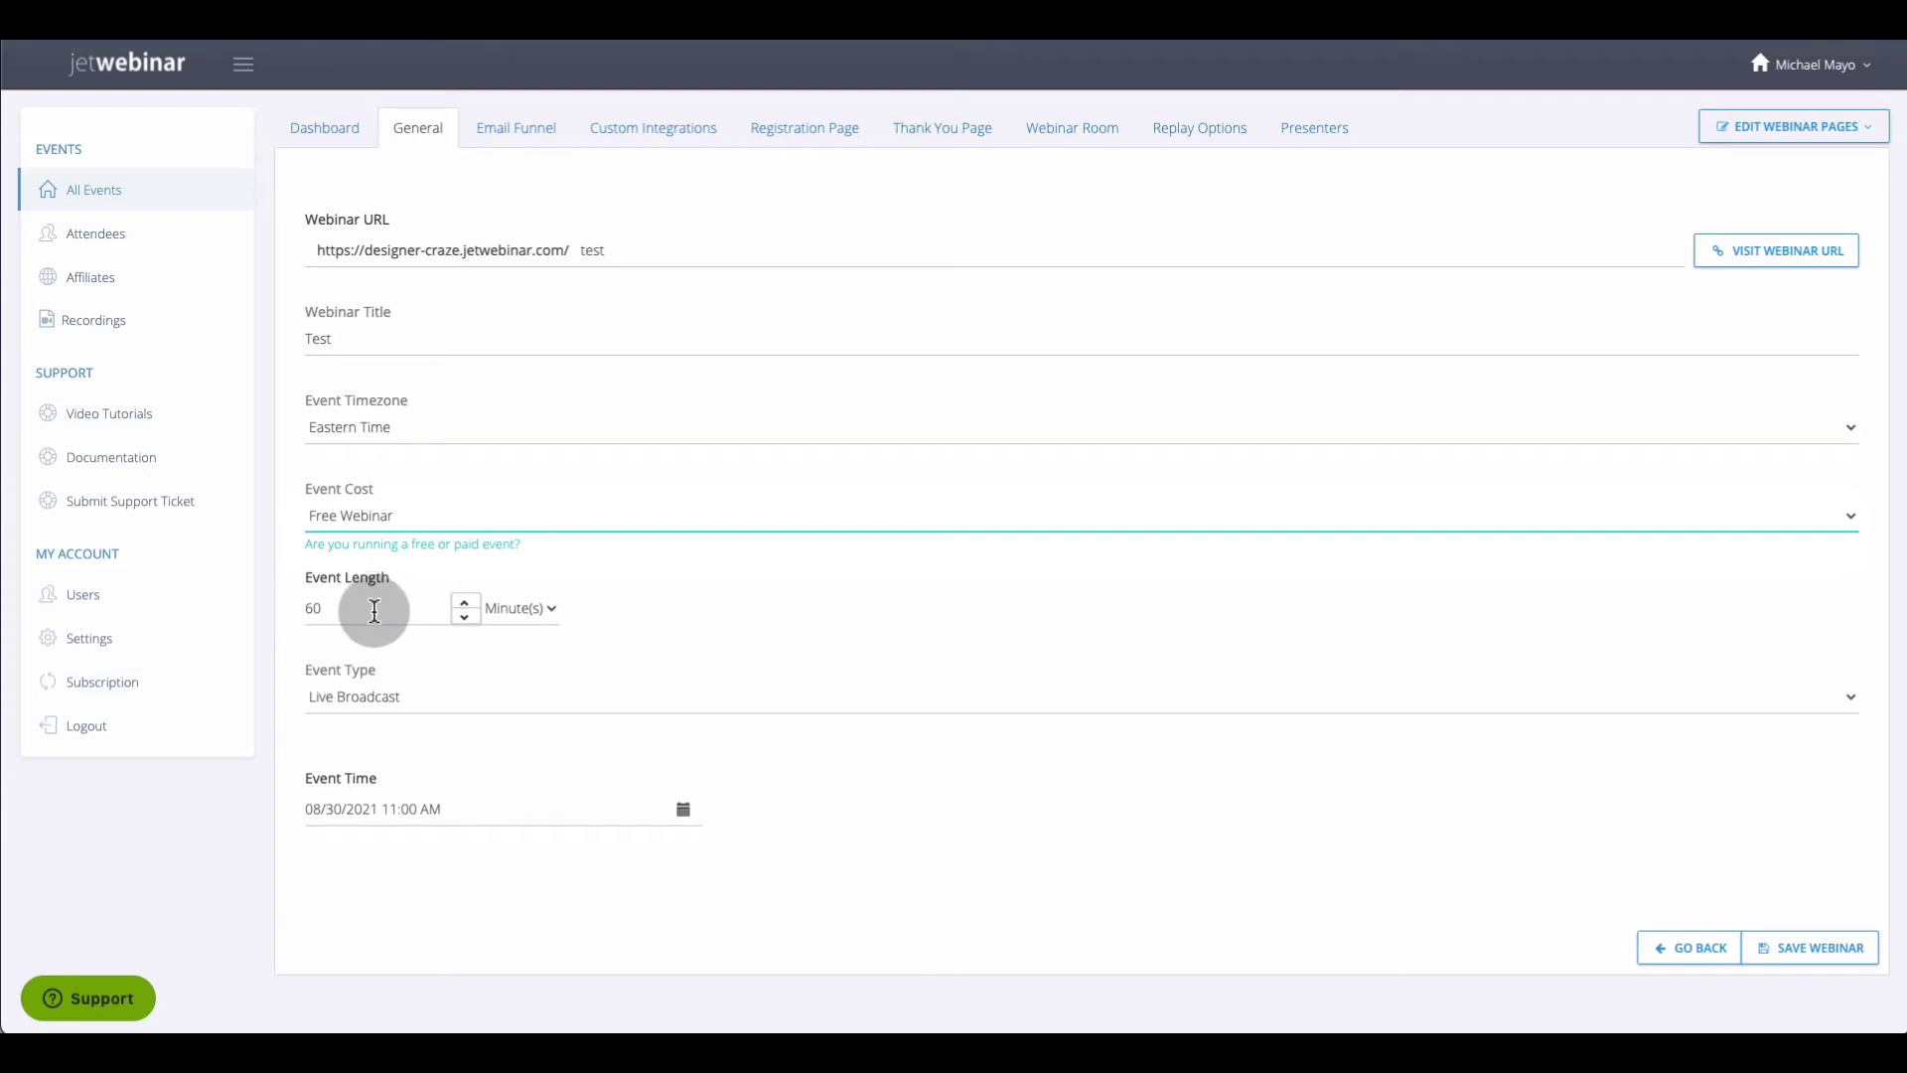
left_click(516, 616)
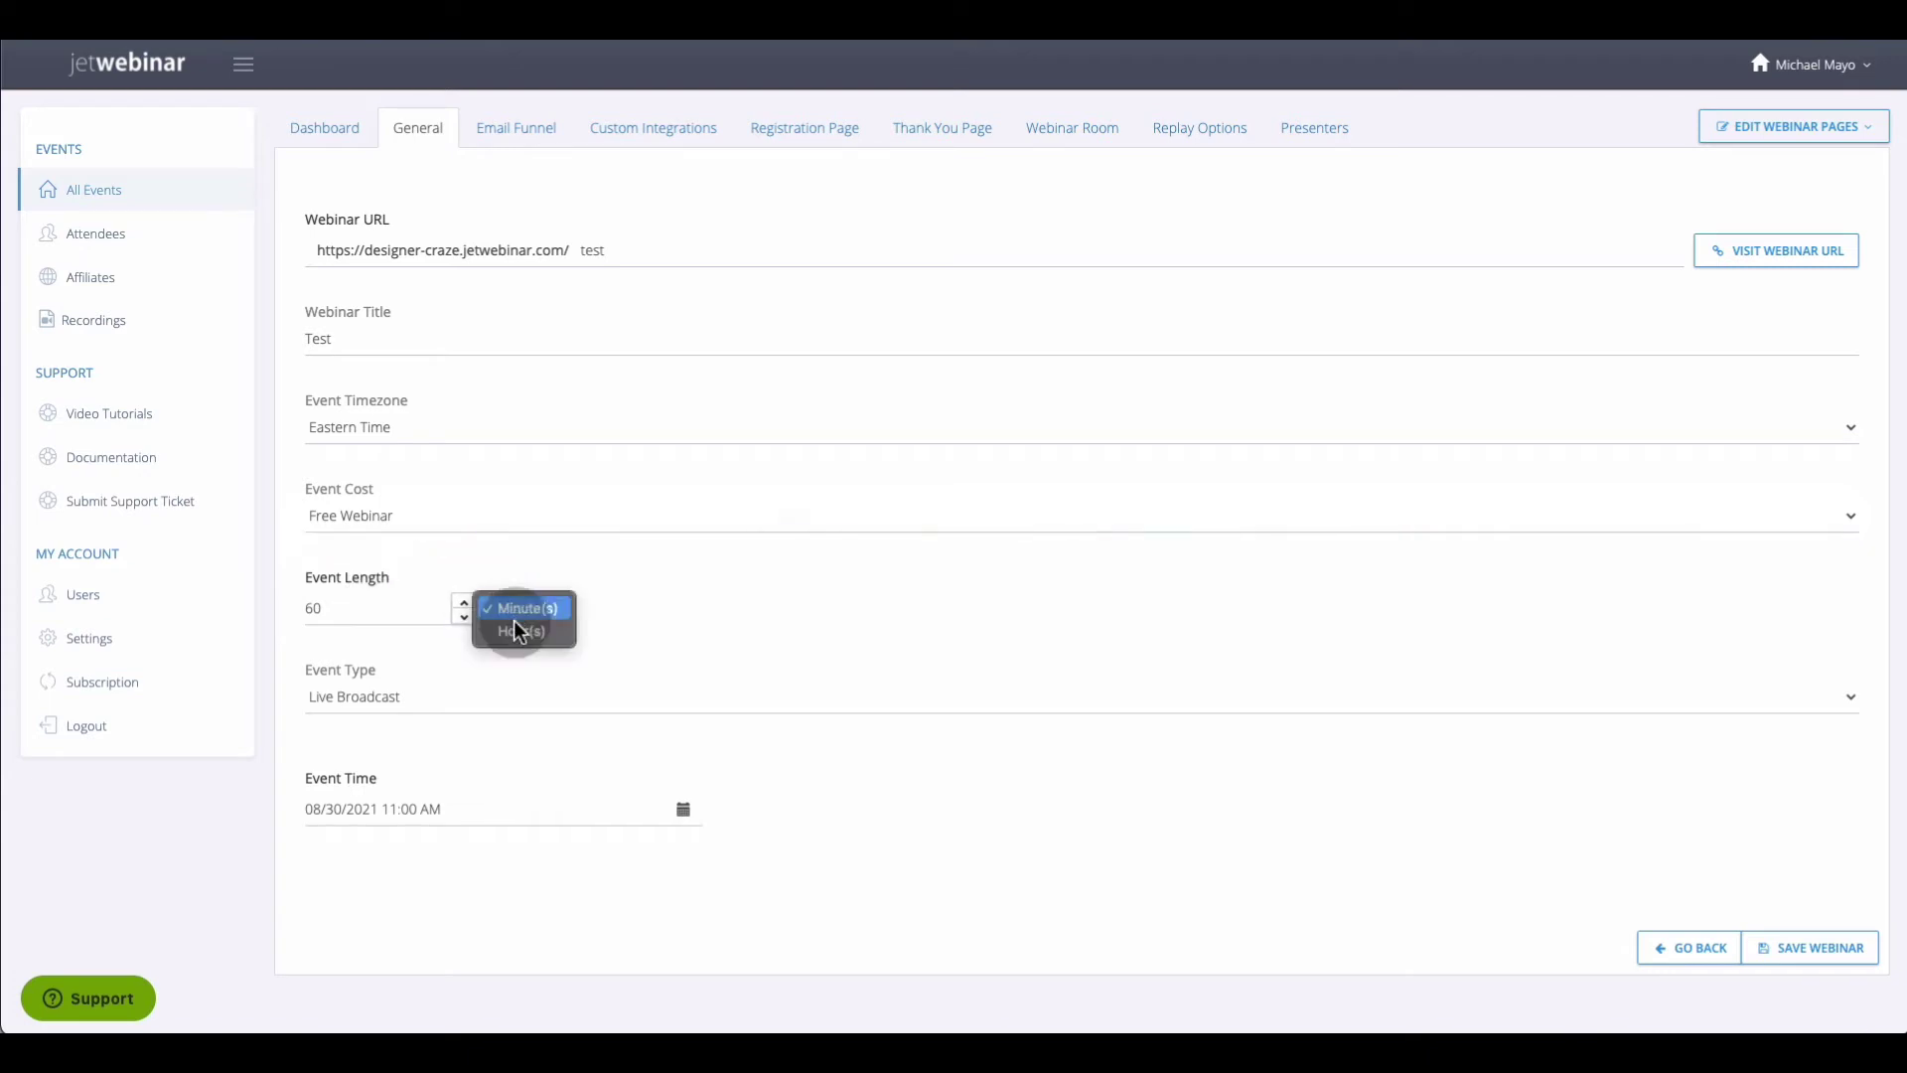
left_click(414, 617)
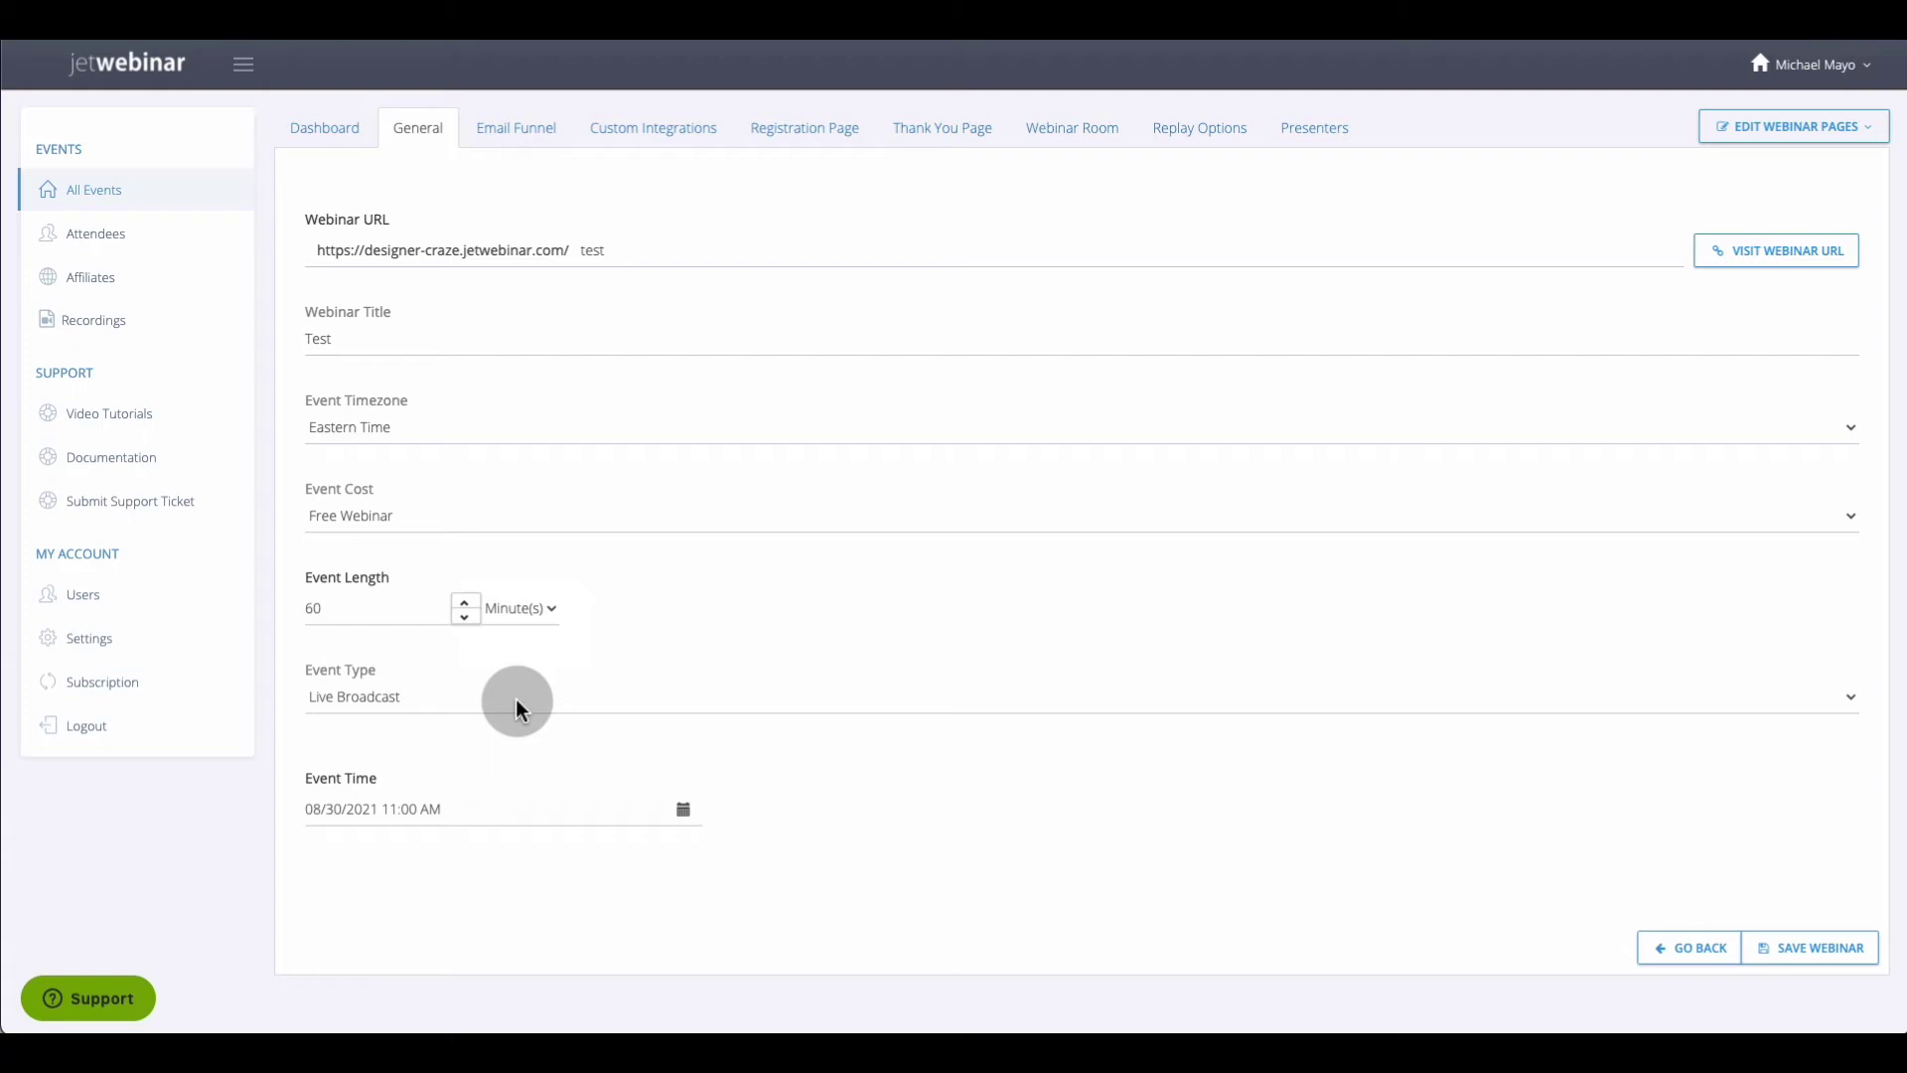
left_click(515, 699)
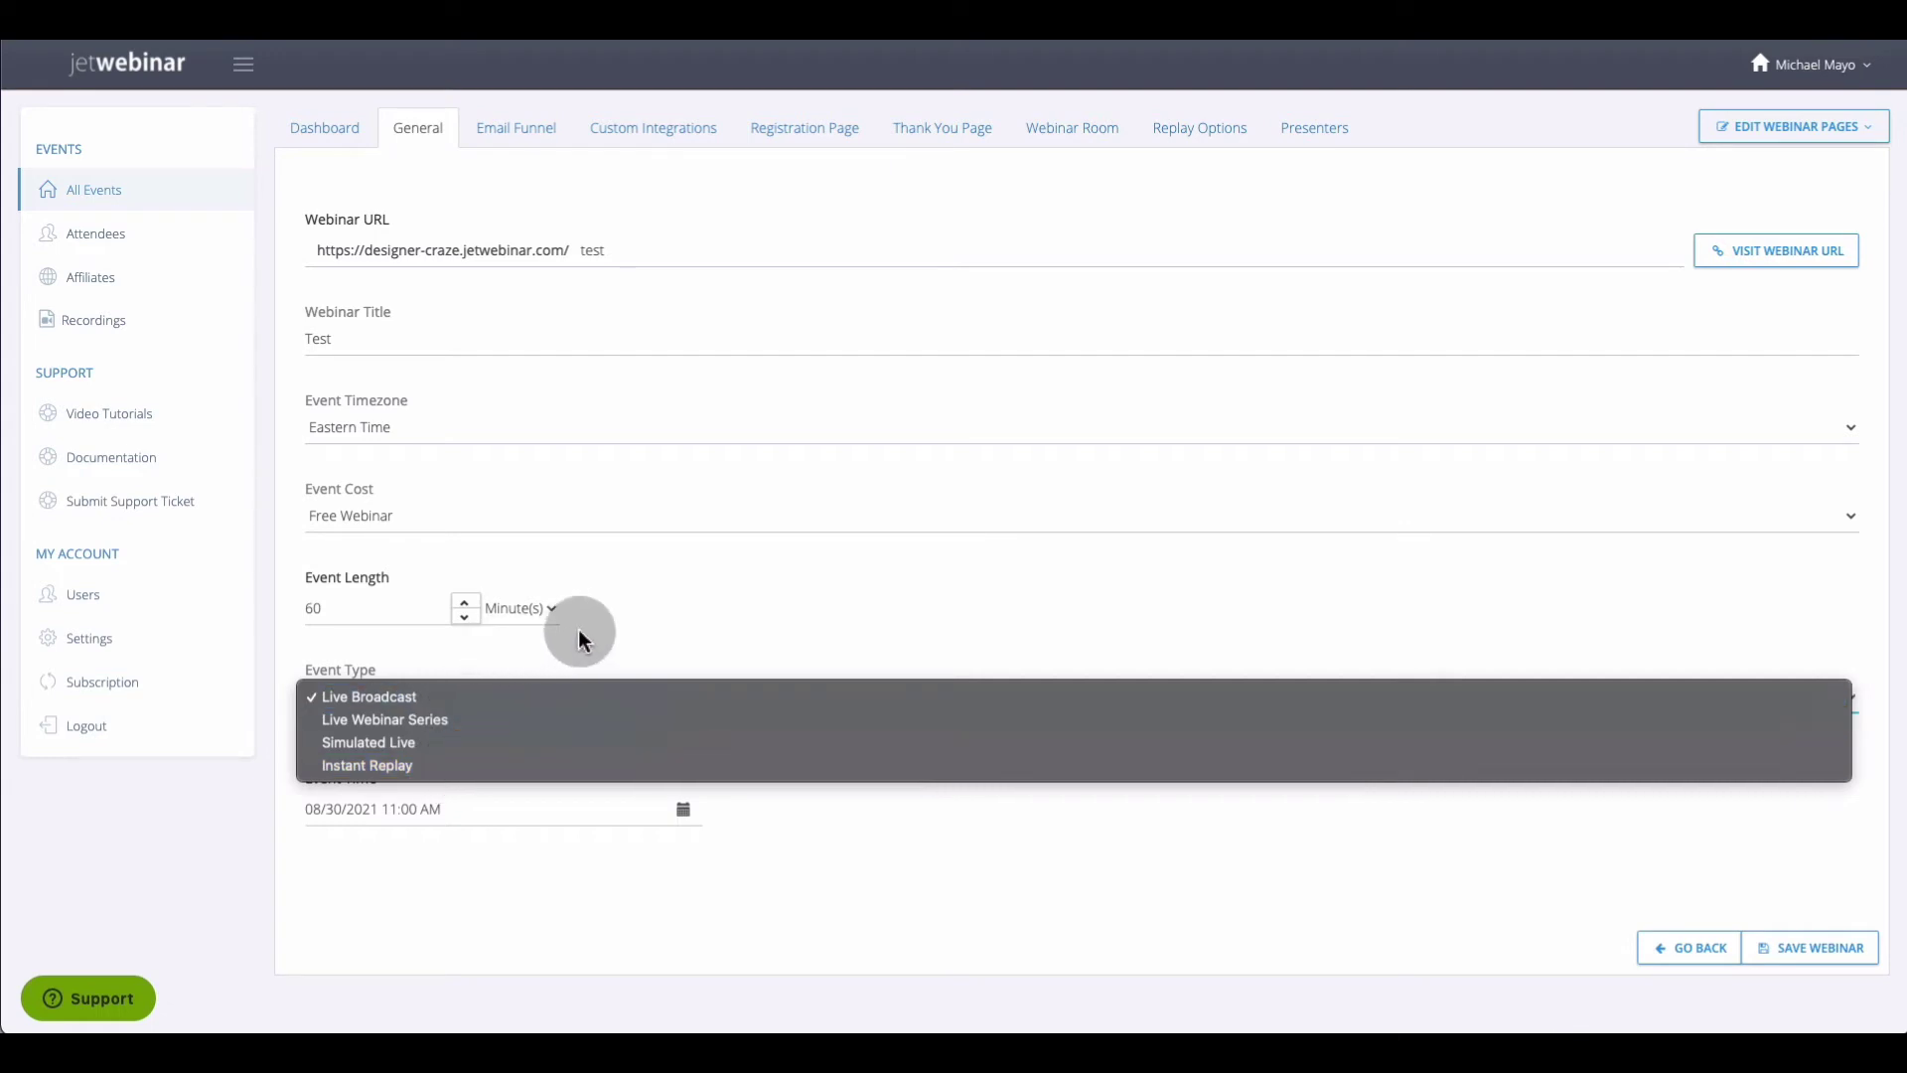
left_click(545, 824)
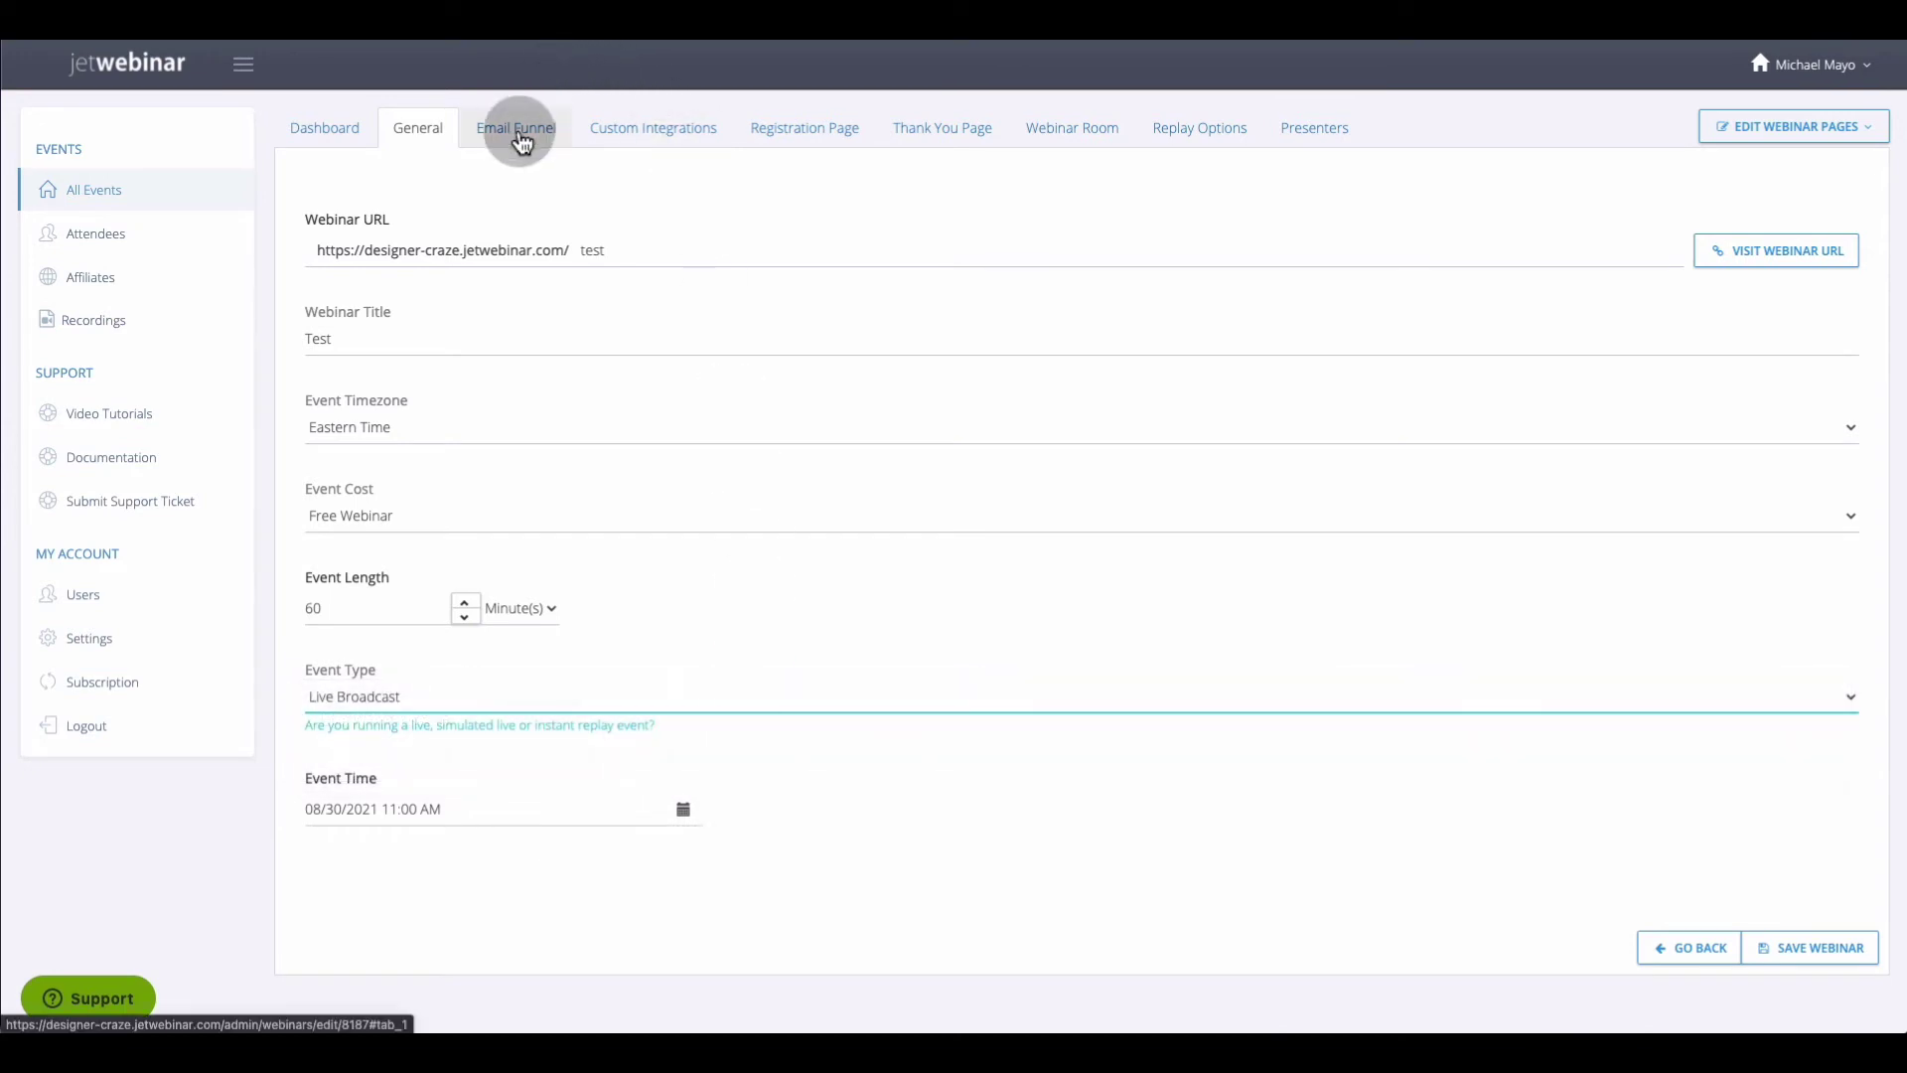
left_click(519, 139)
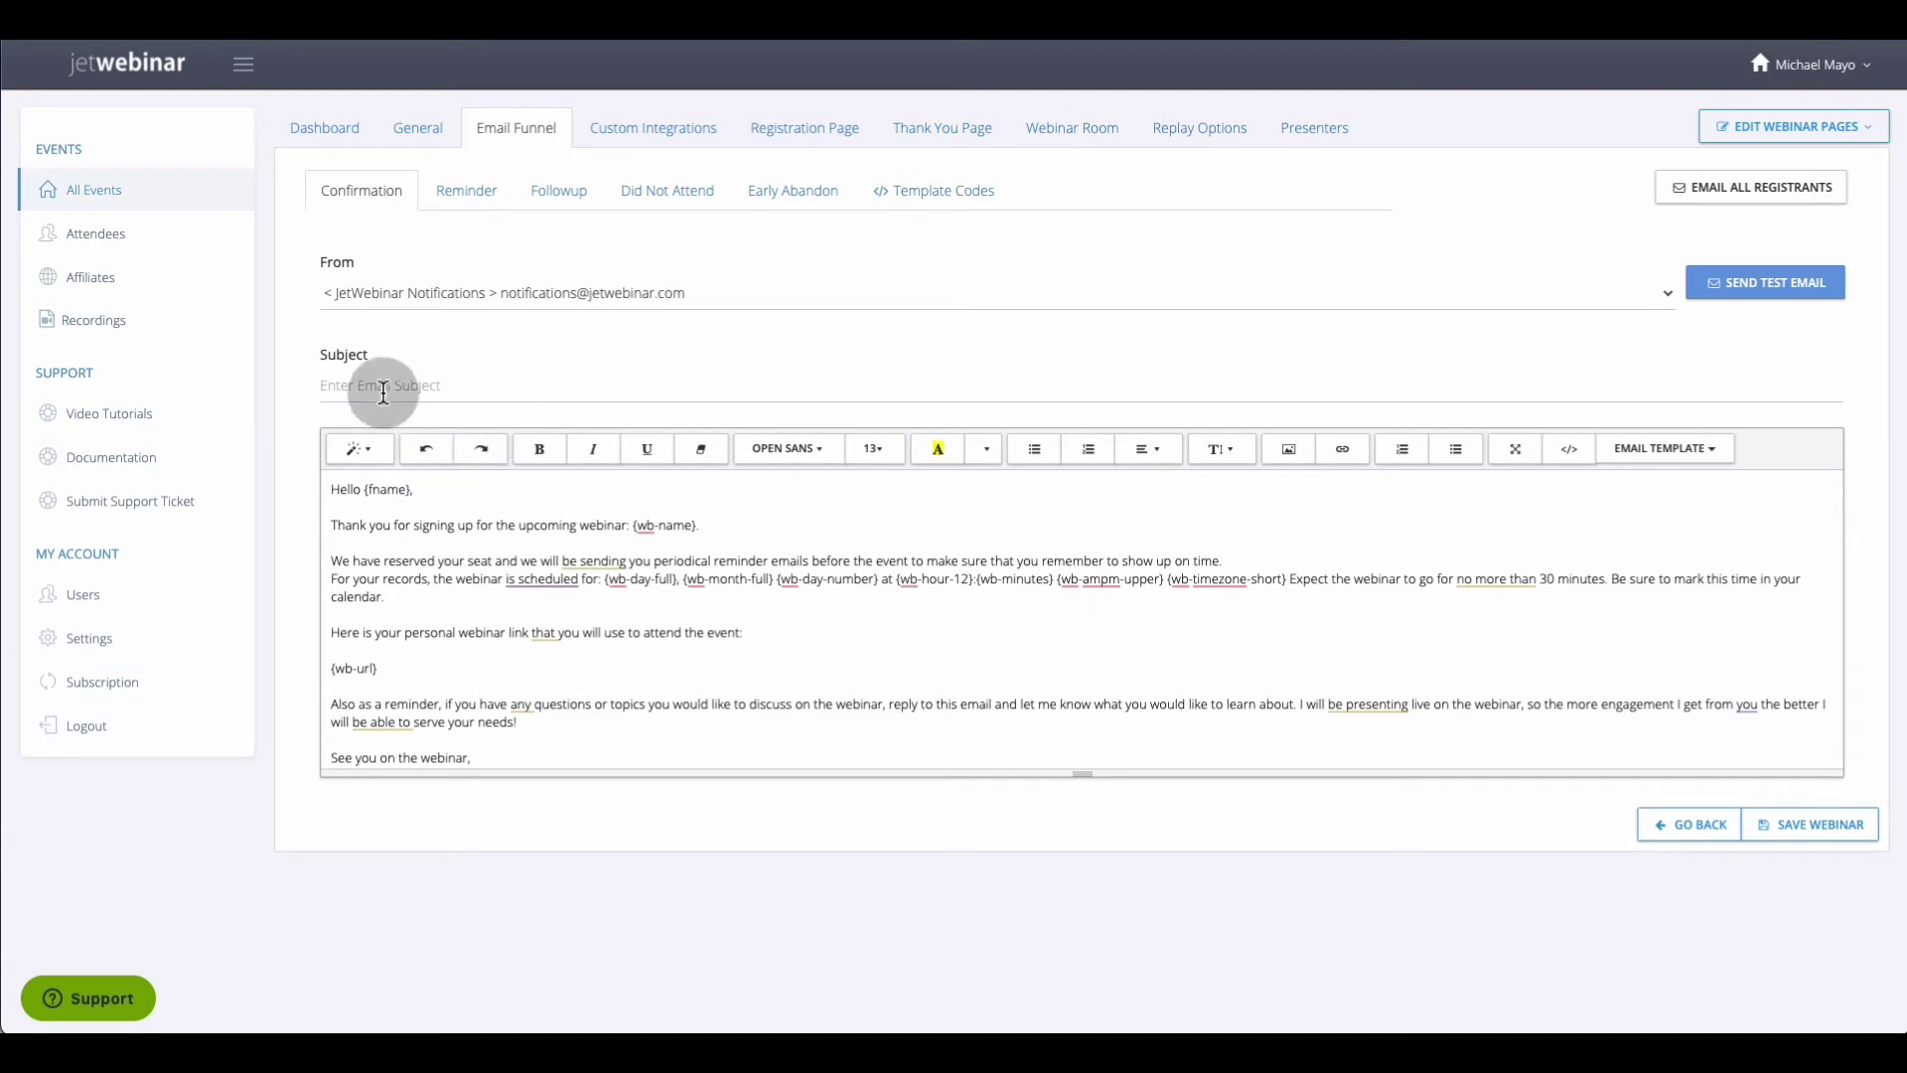
scroll(574, 497, "down", 2)
scroll(574, 492, "up", 2)
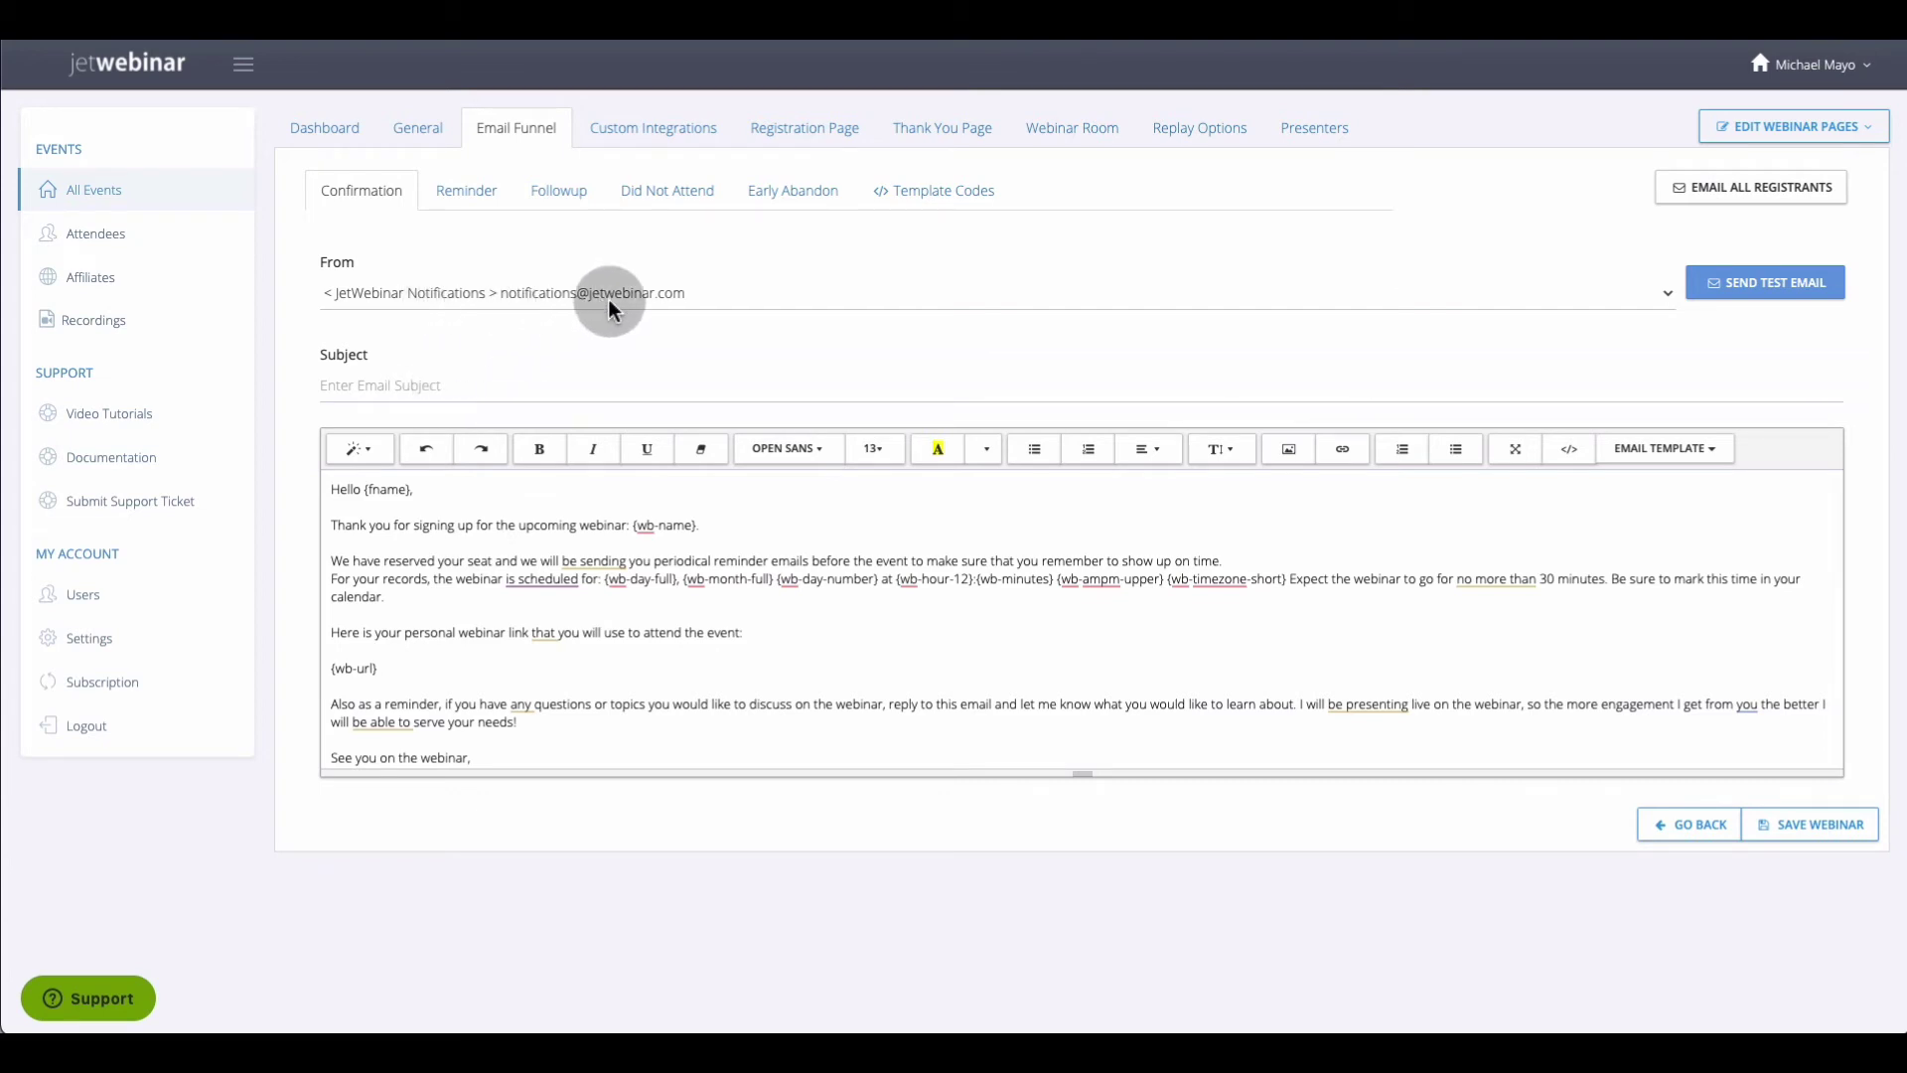
left_click(814, 297)
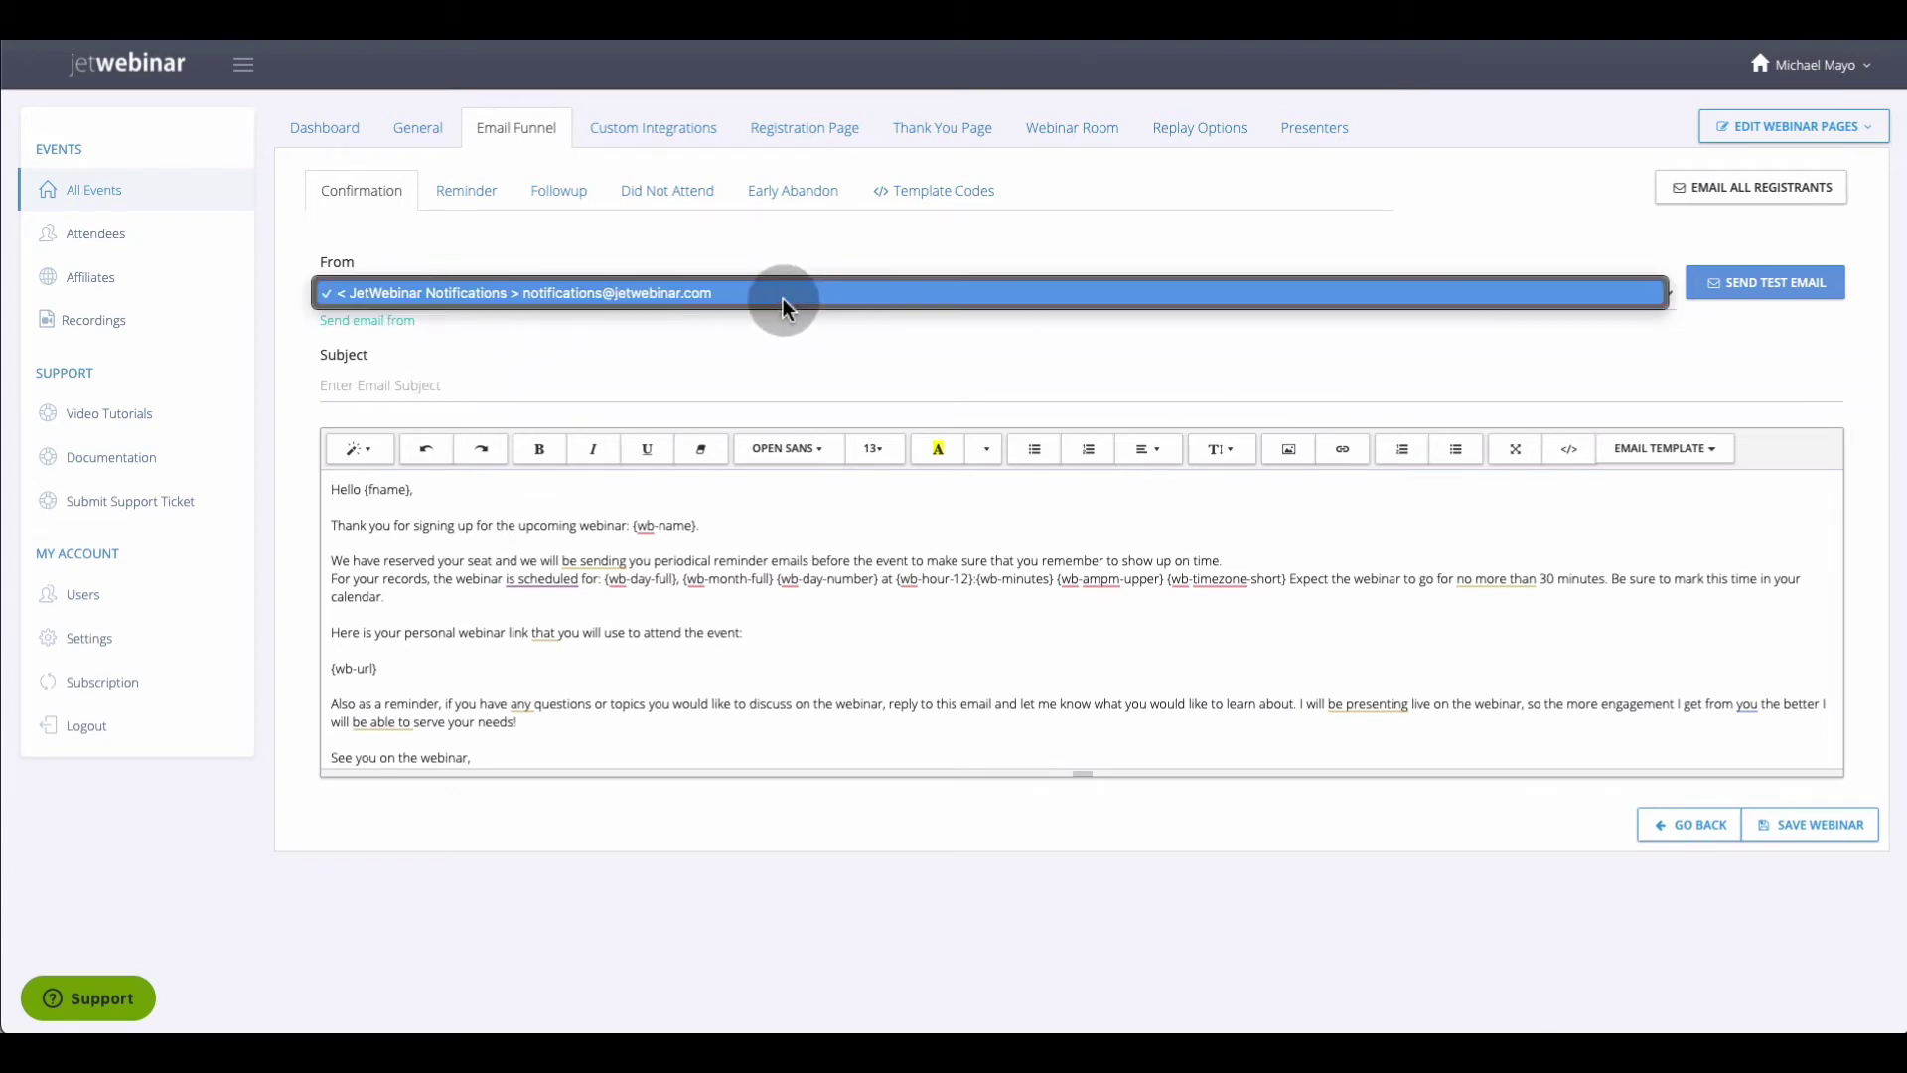
left_click(688, 320)
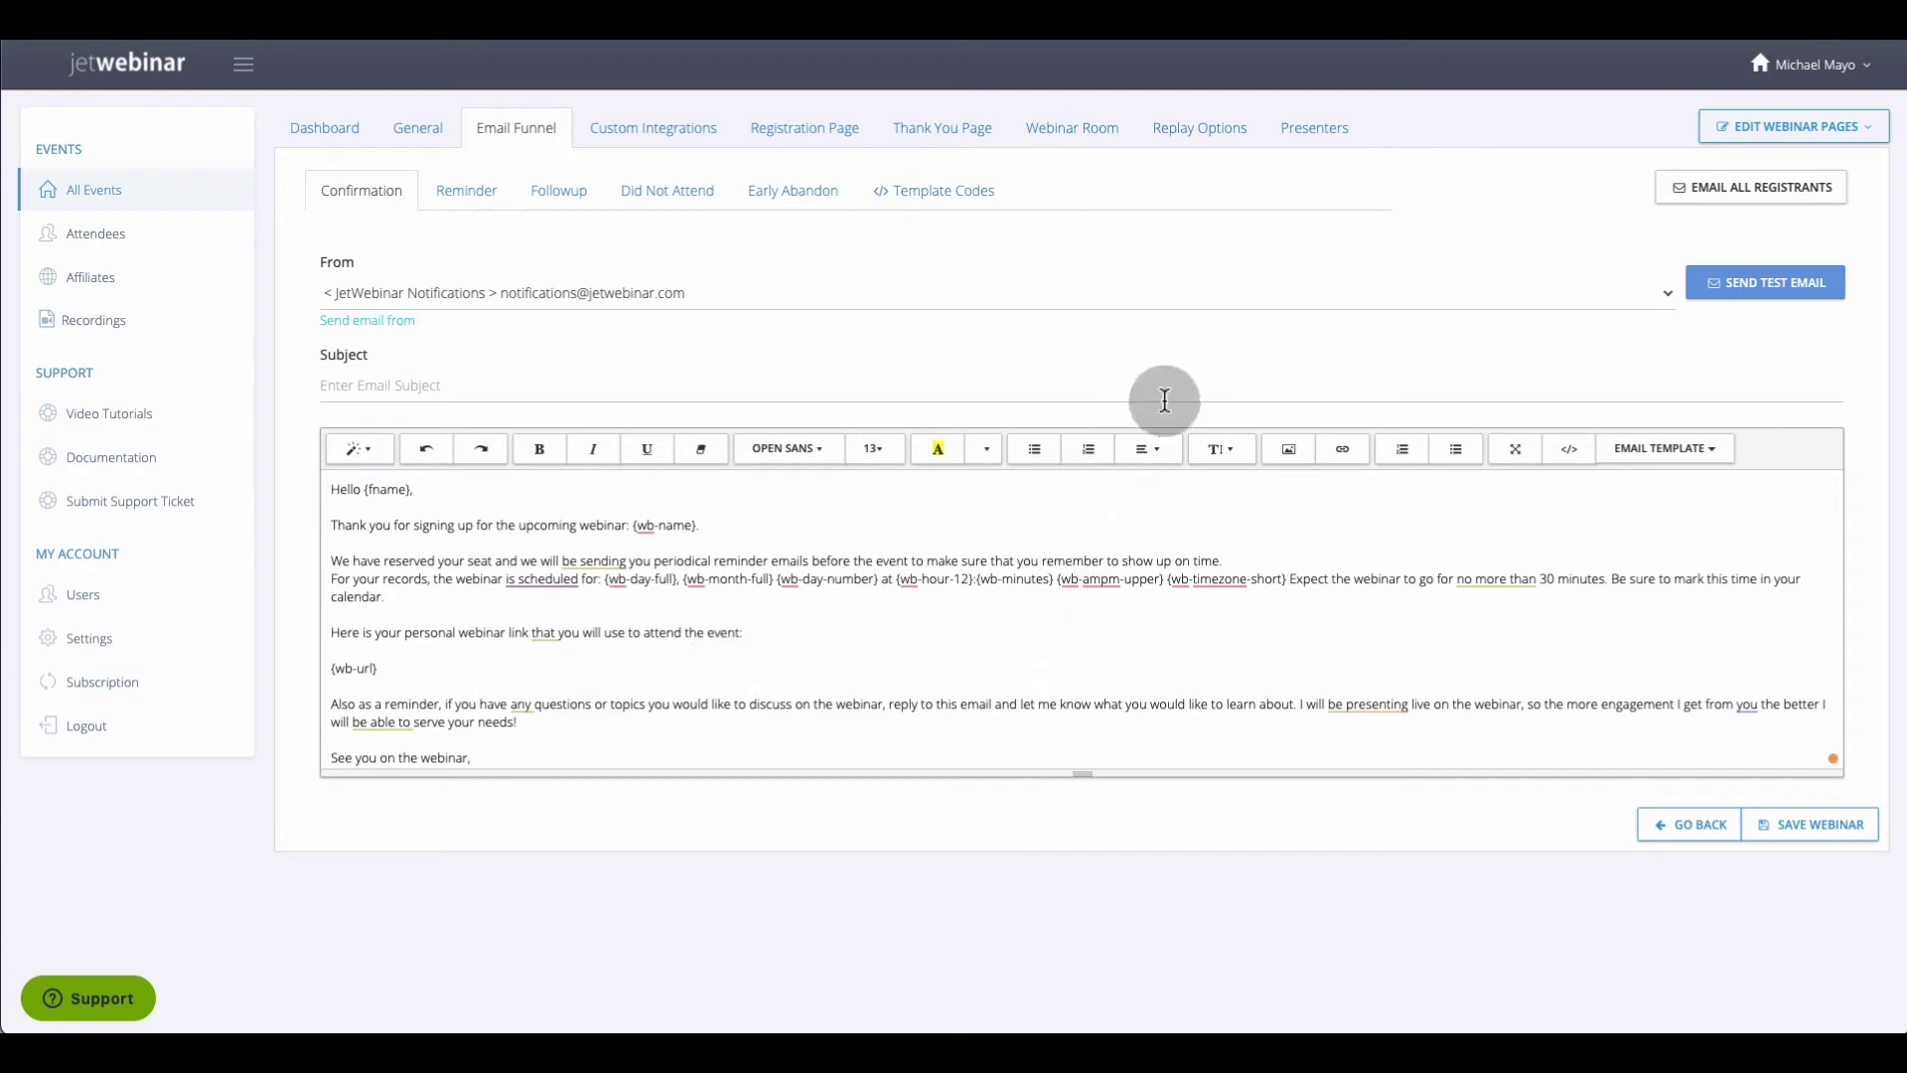
left_click(1699, 198)
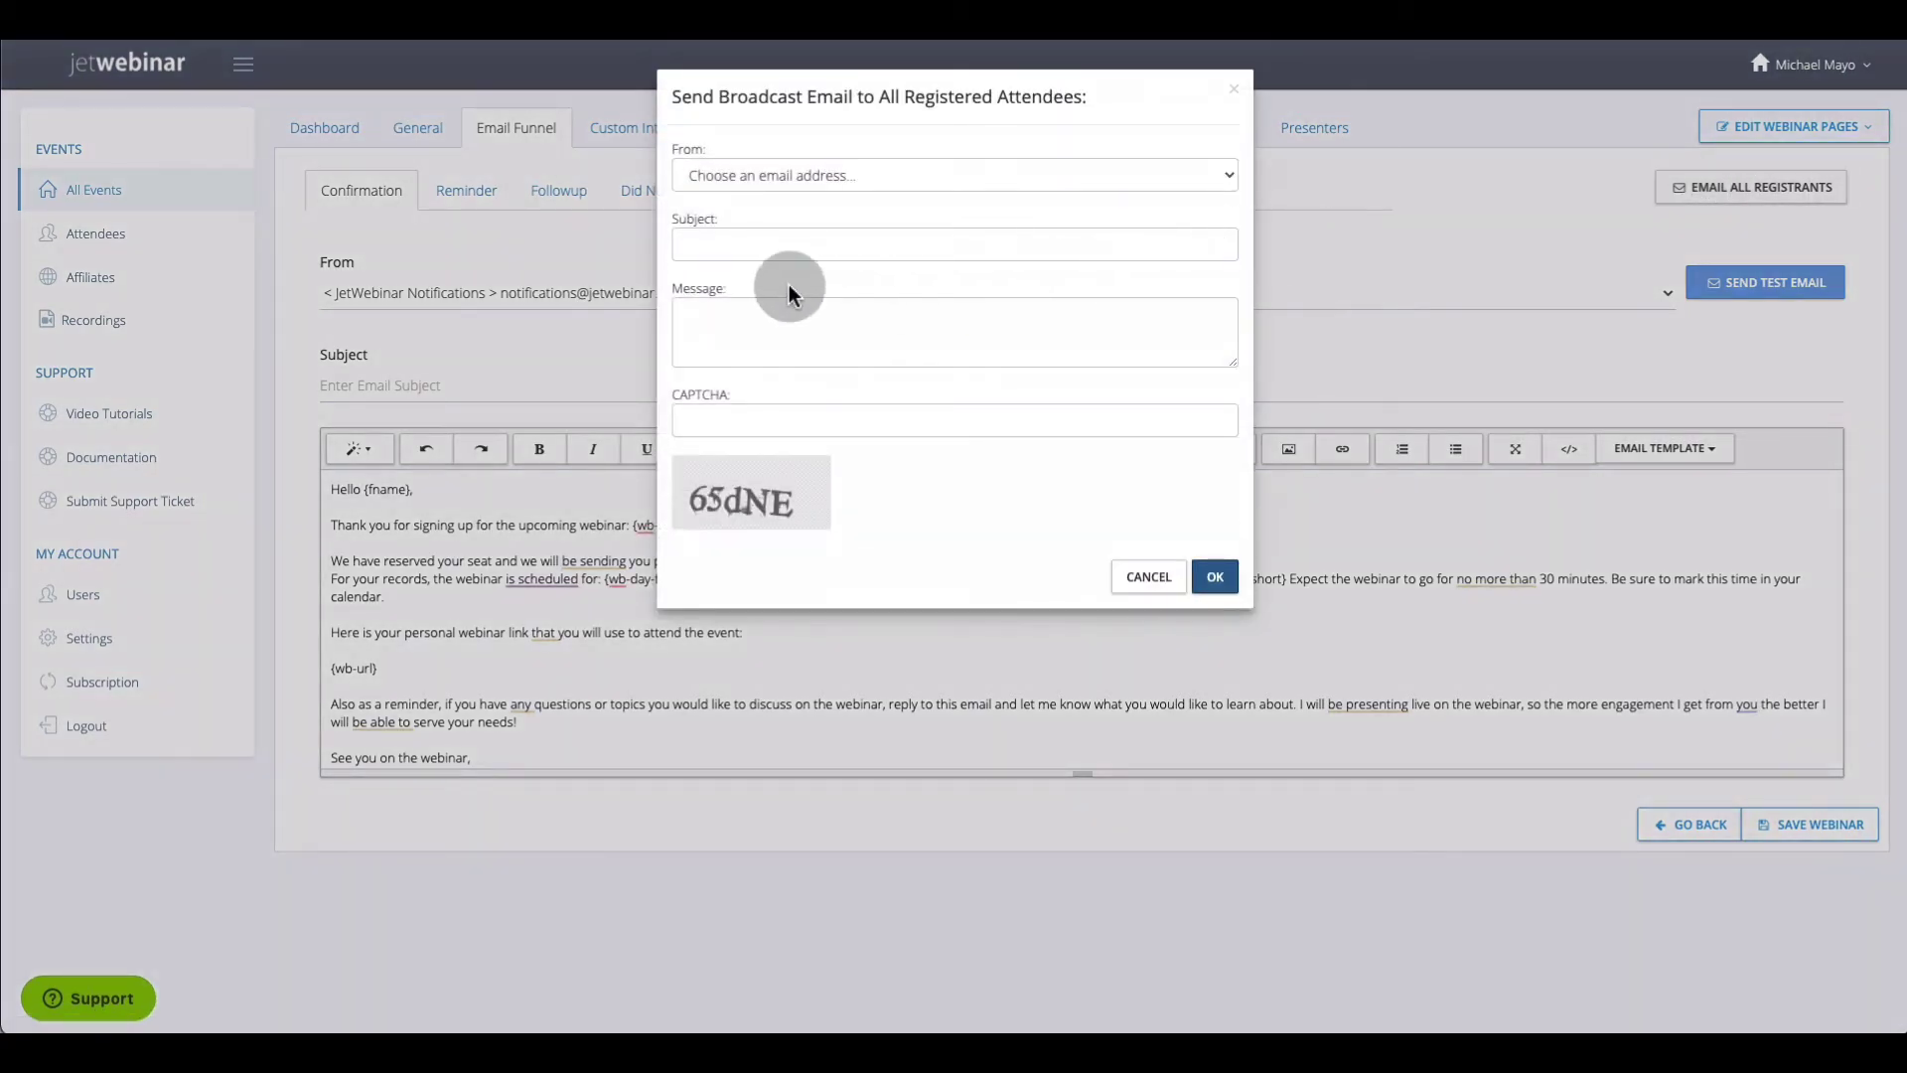
left_click(826, 307)
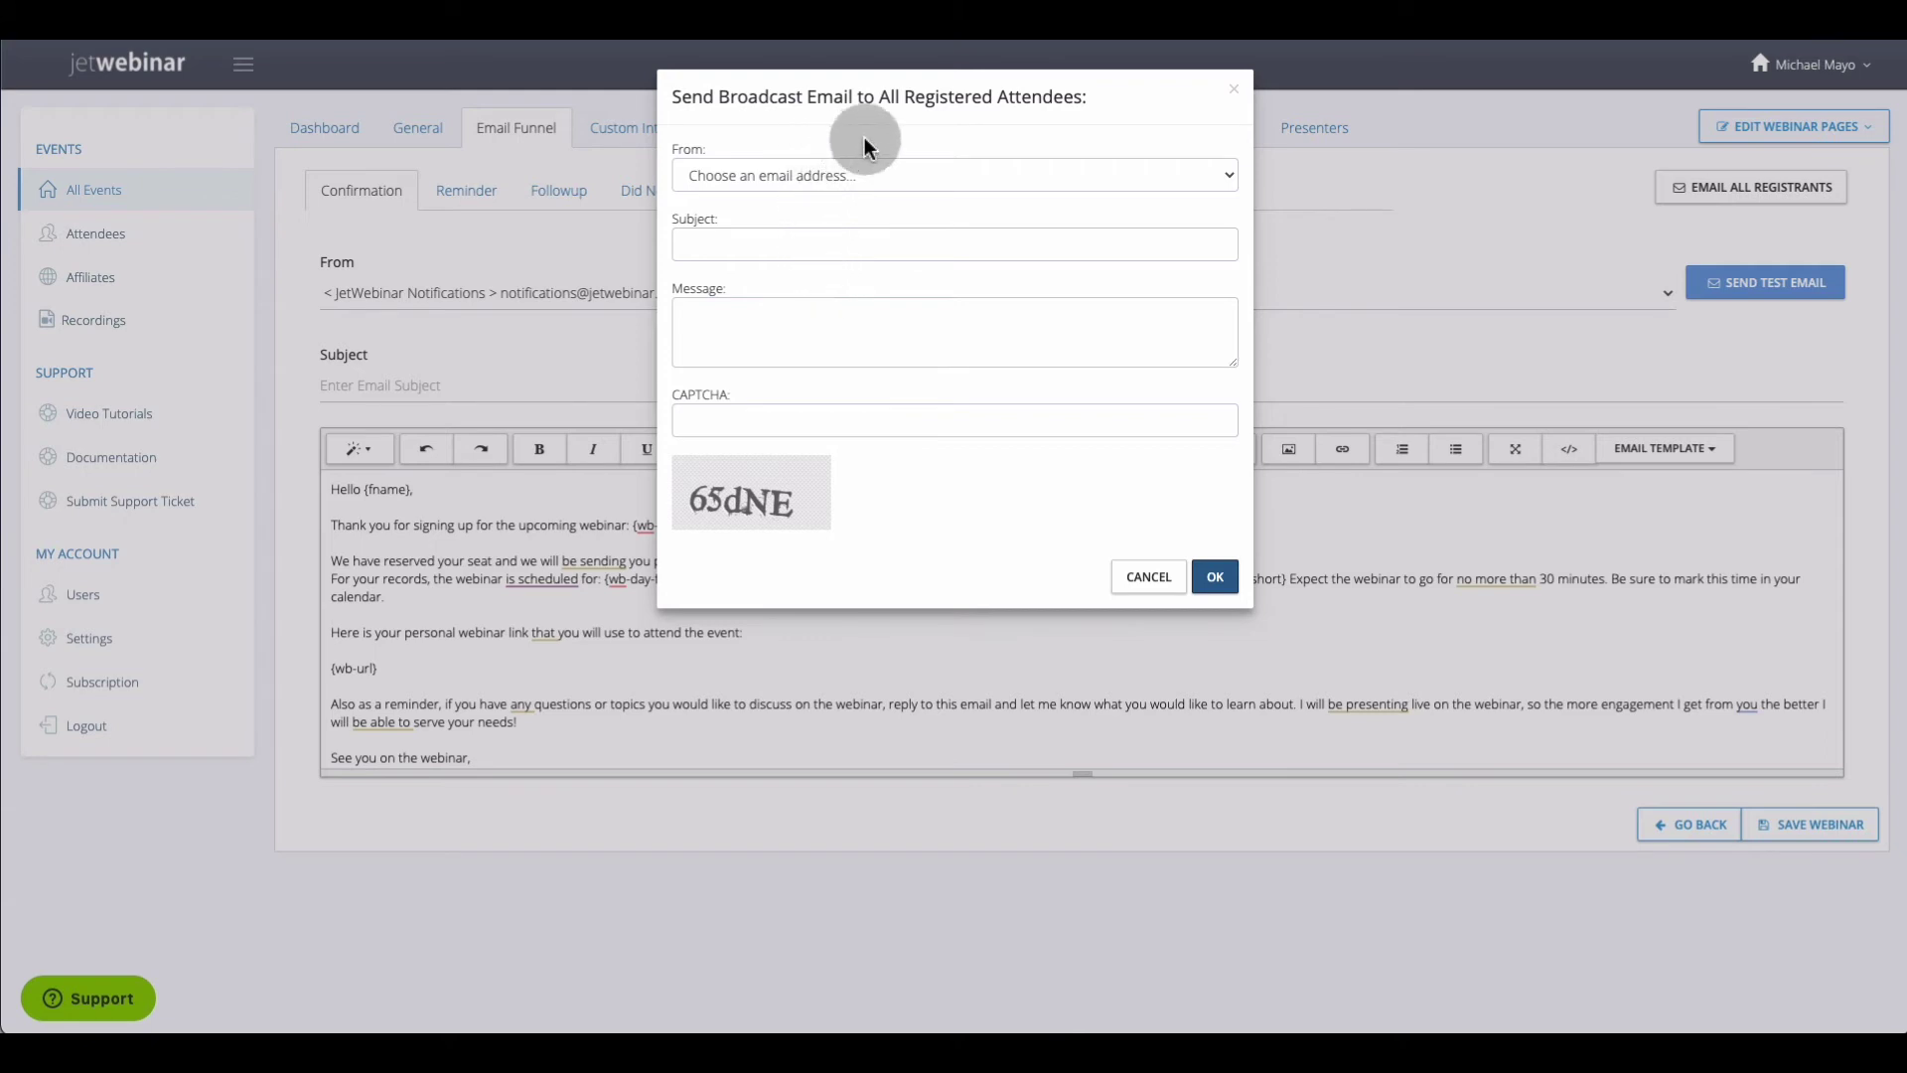
left_click(900, 340)
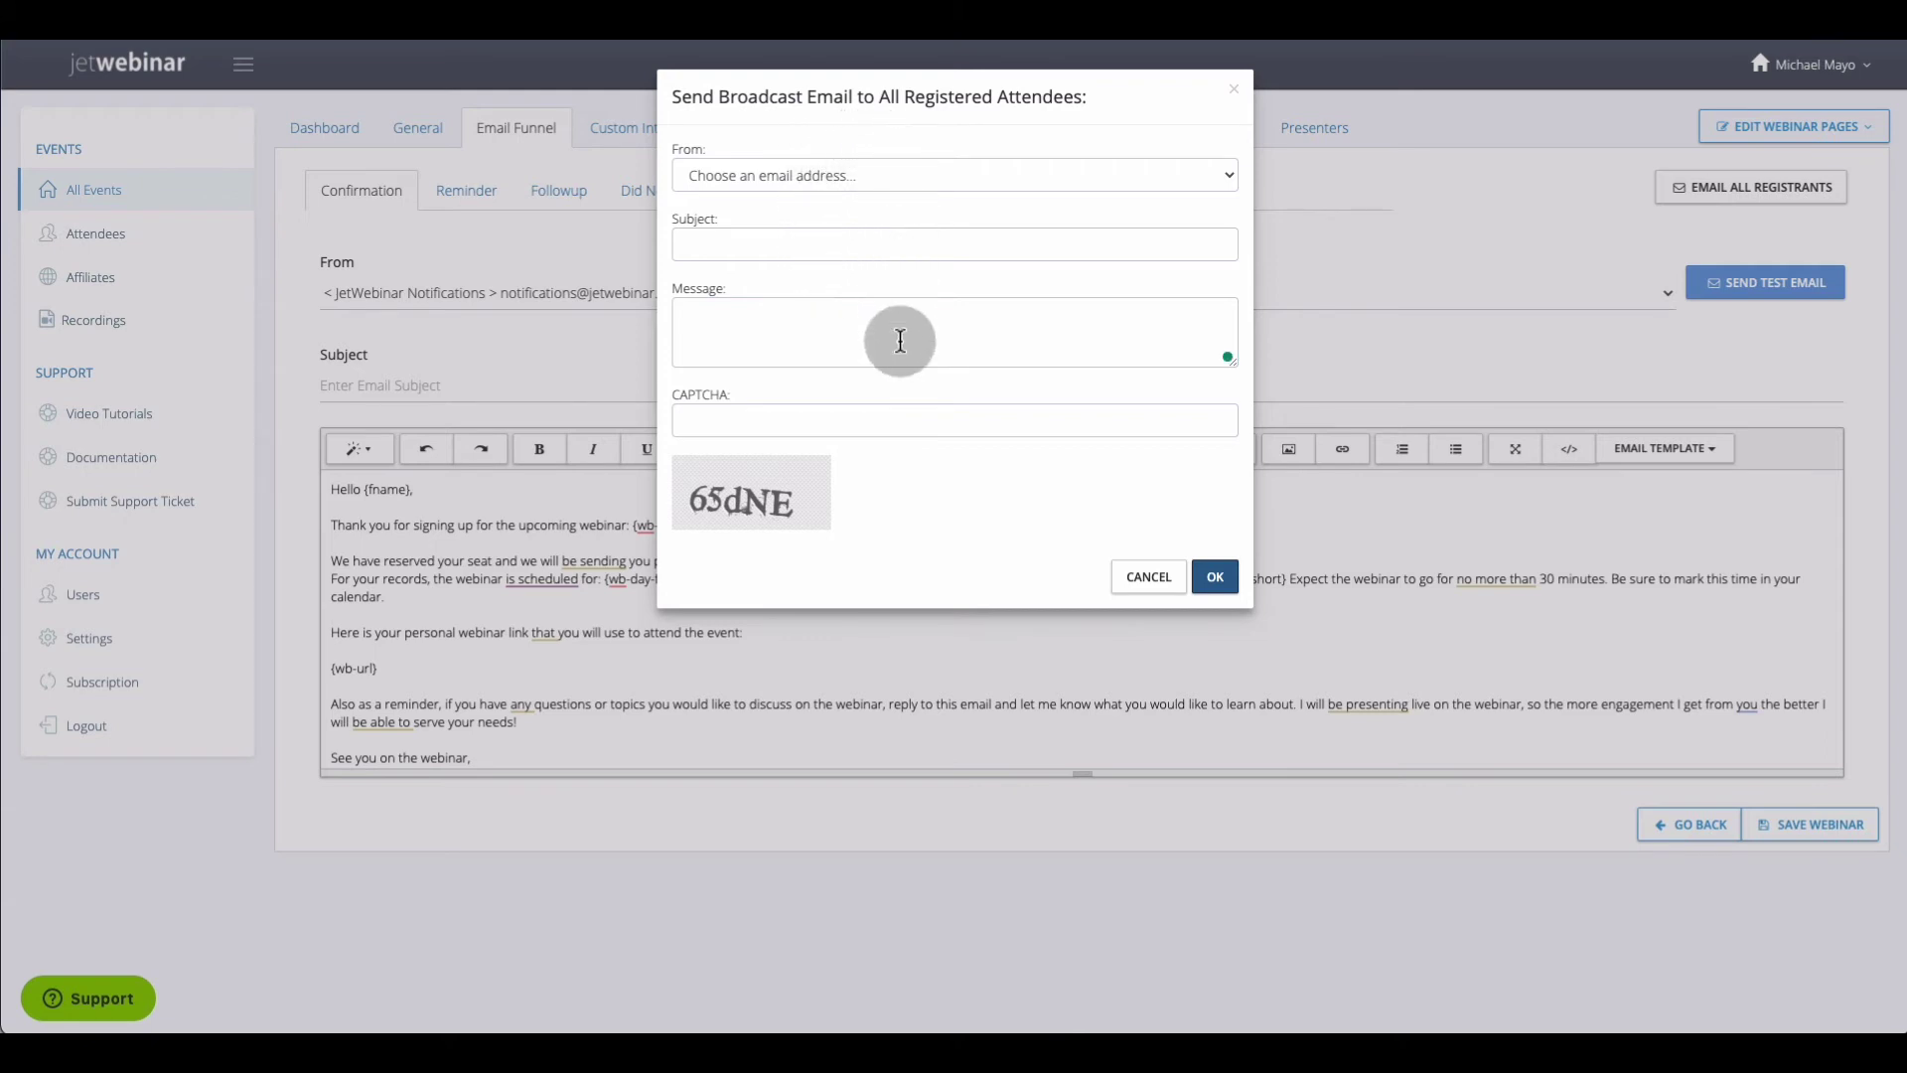
left_click(930, 188)
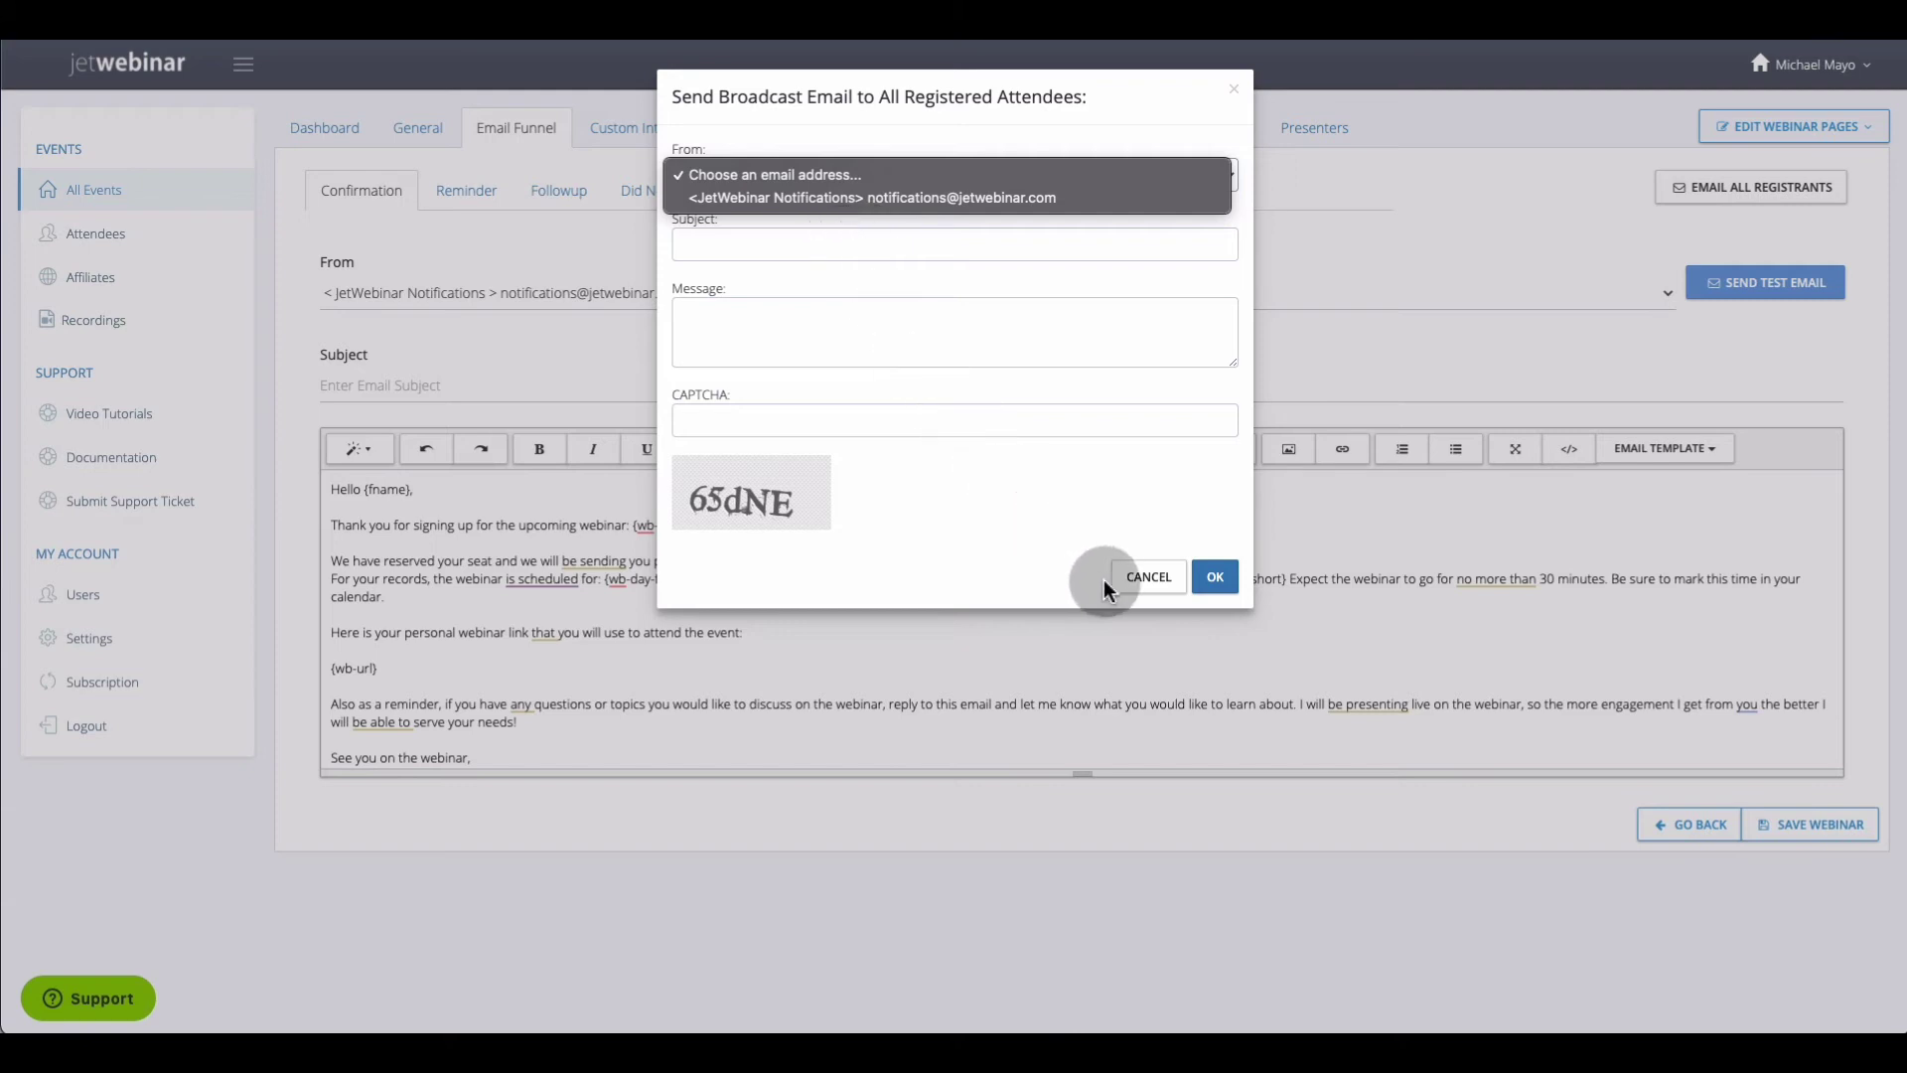
left_click(1143, 581)
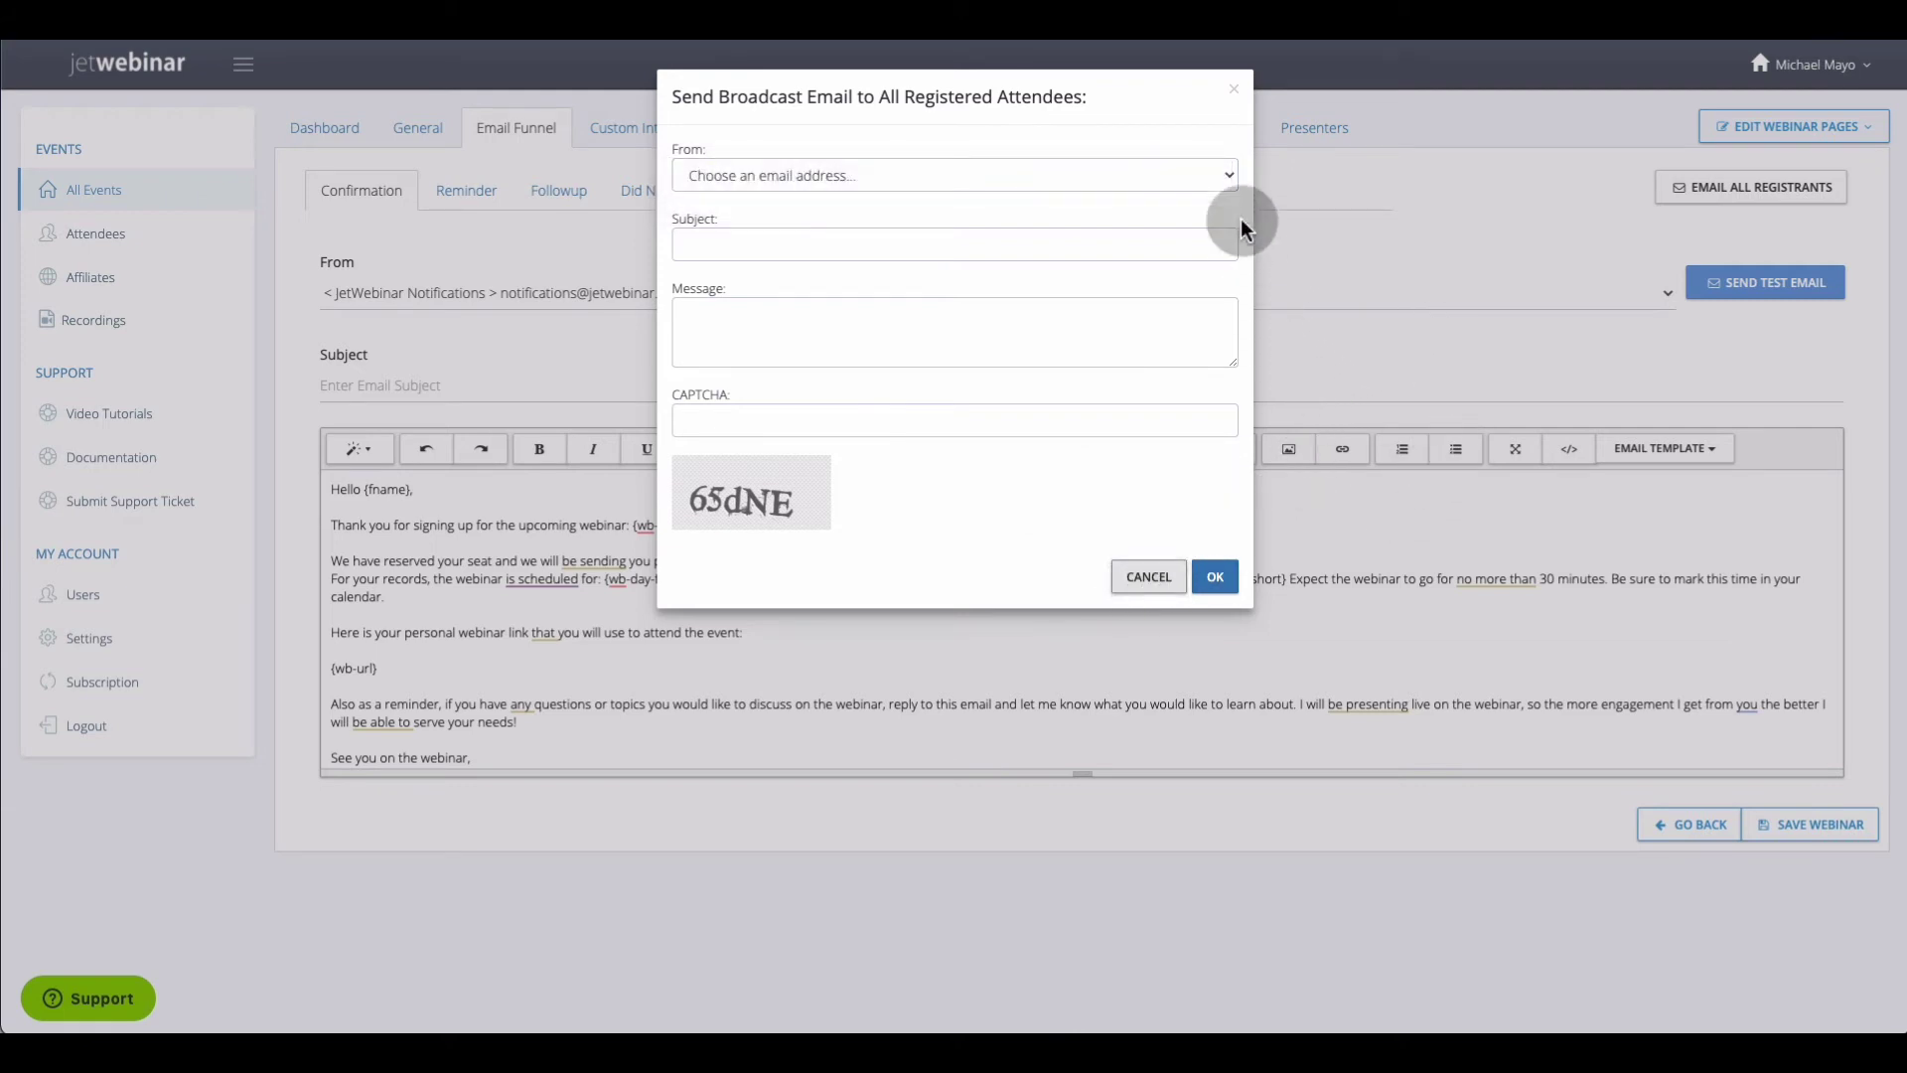
left_click(1231, 91)
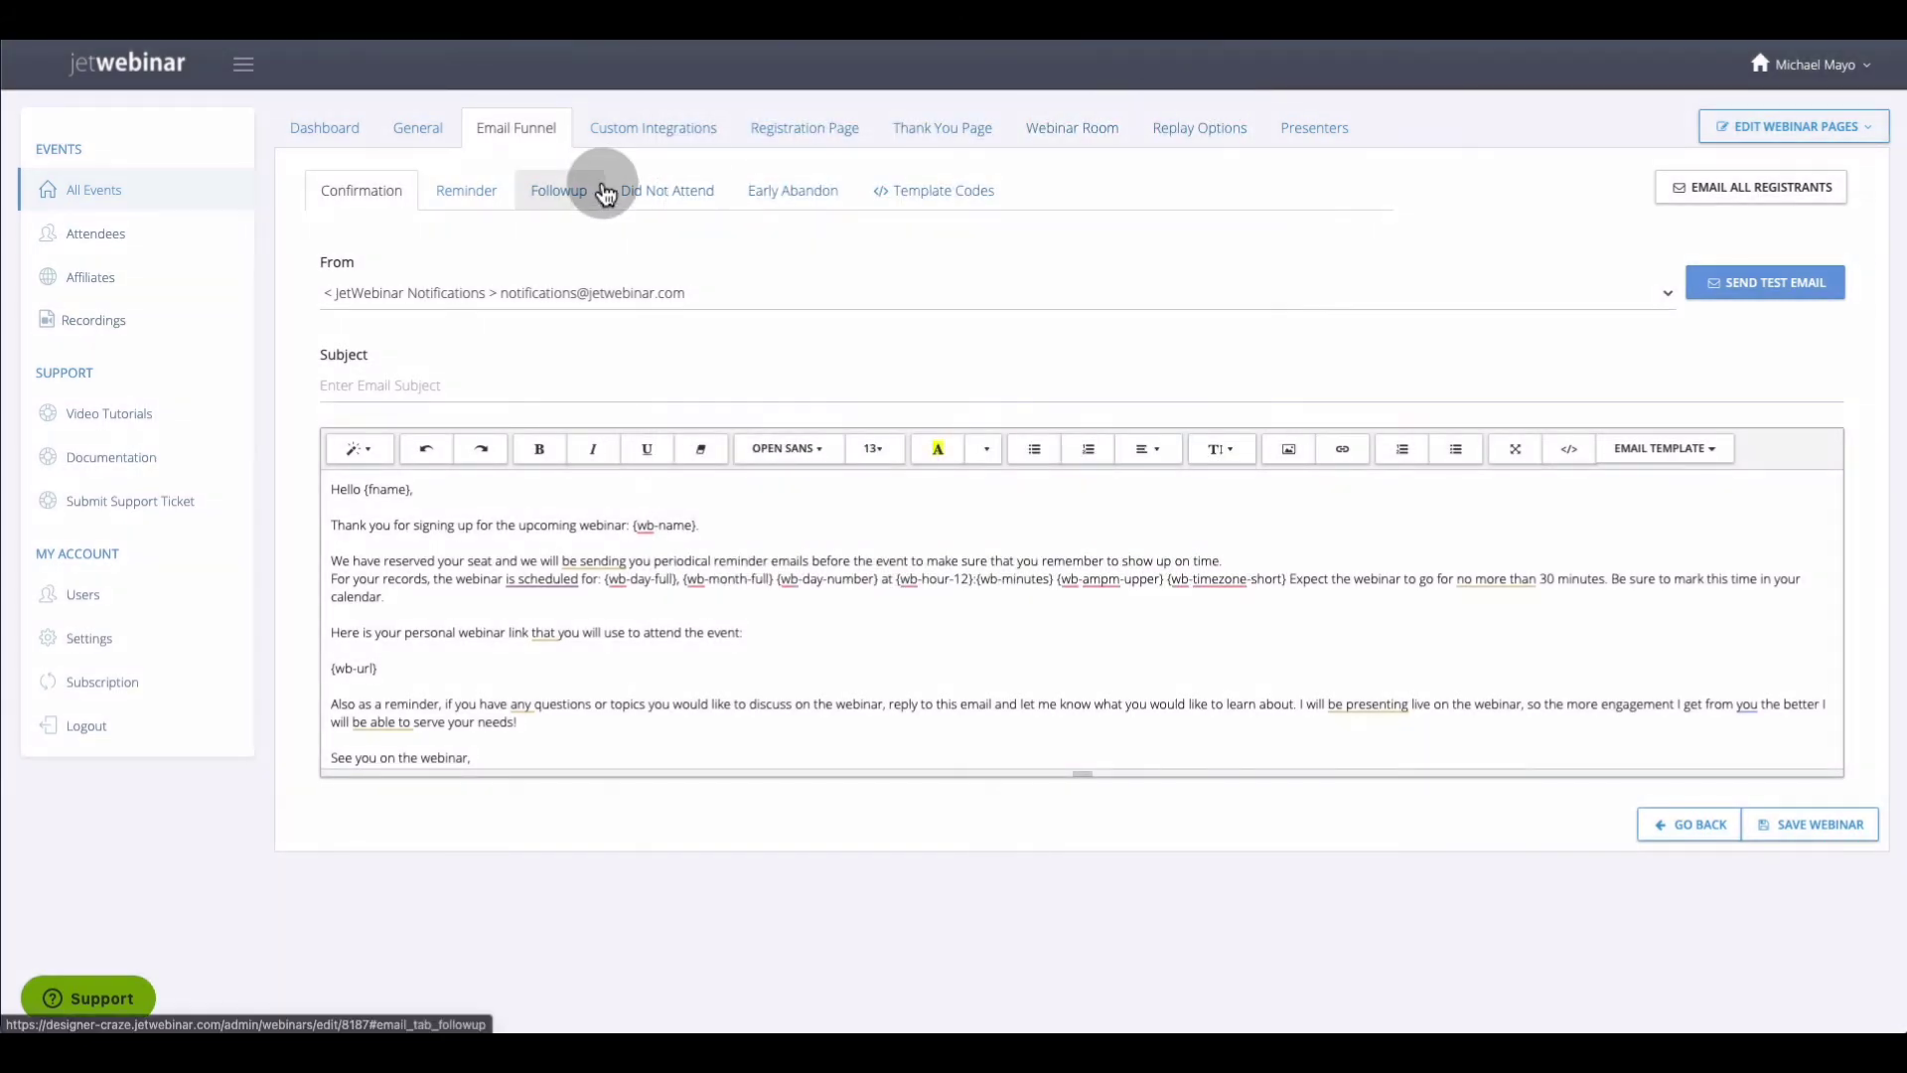
Review the Test webinar's Reminder, Followup and Did Not Attend emails, ending on Early Abandon
left_click(469, 204)
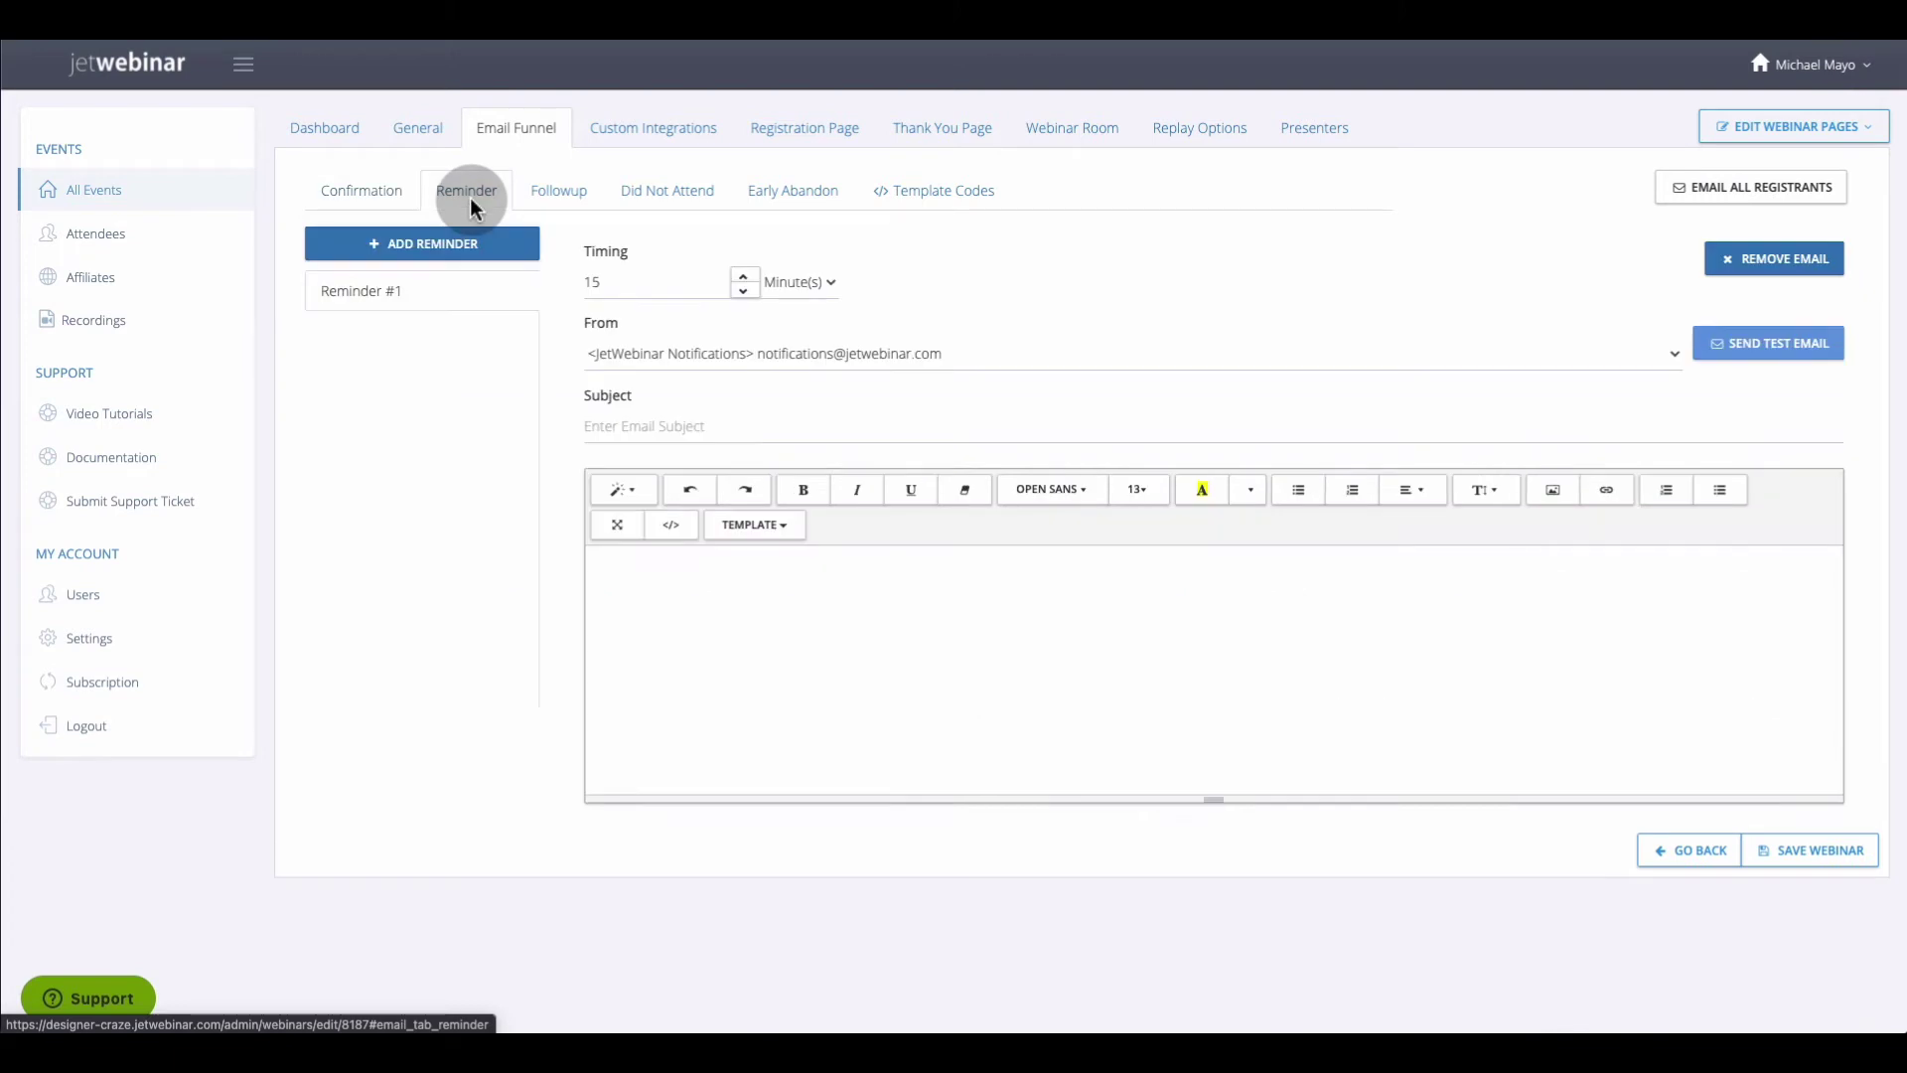
left_click(556, 195)
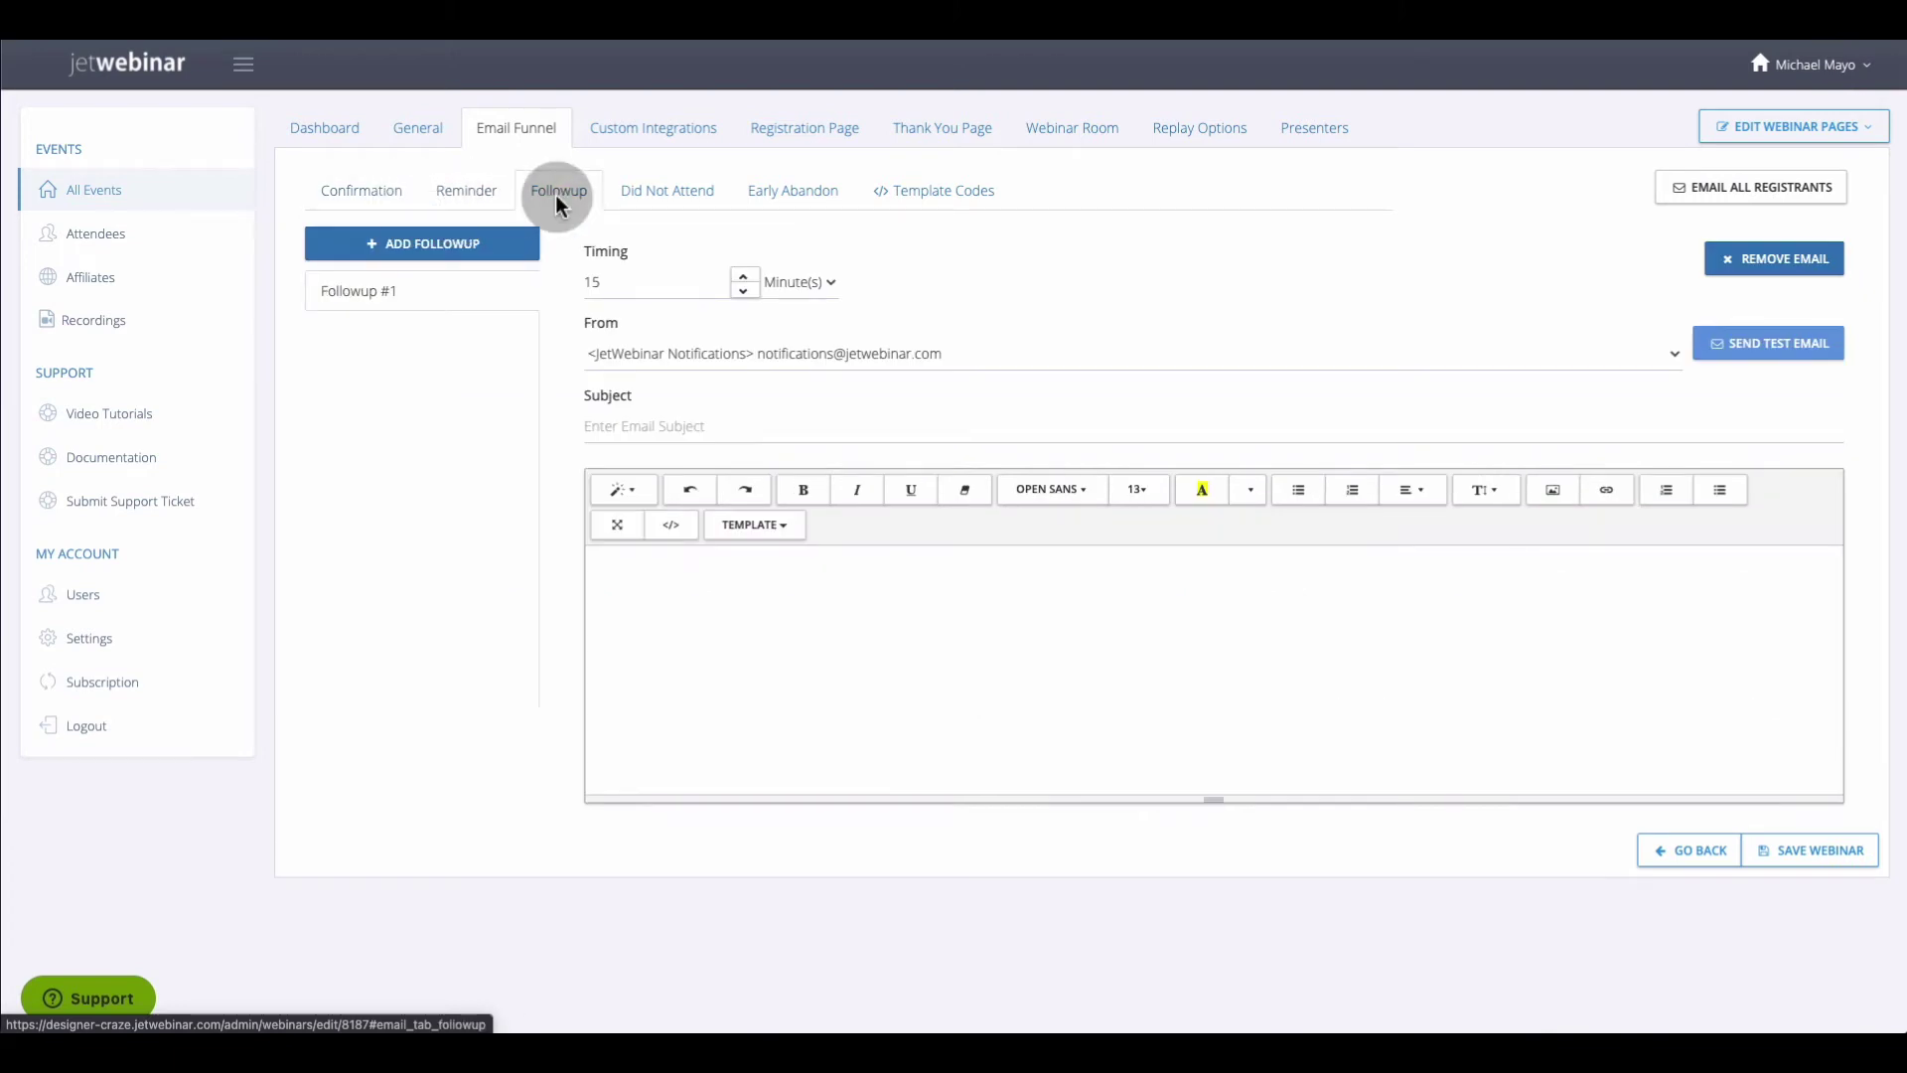
left_click(667, 204)
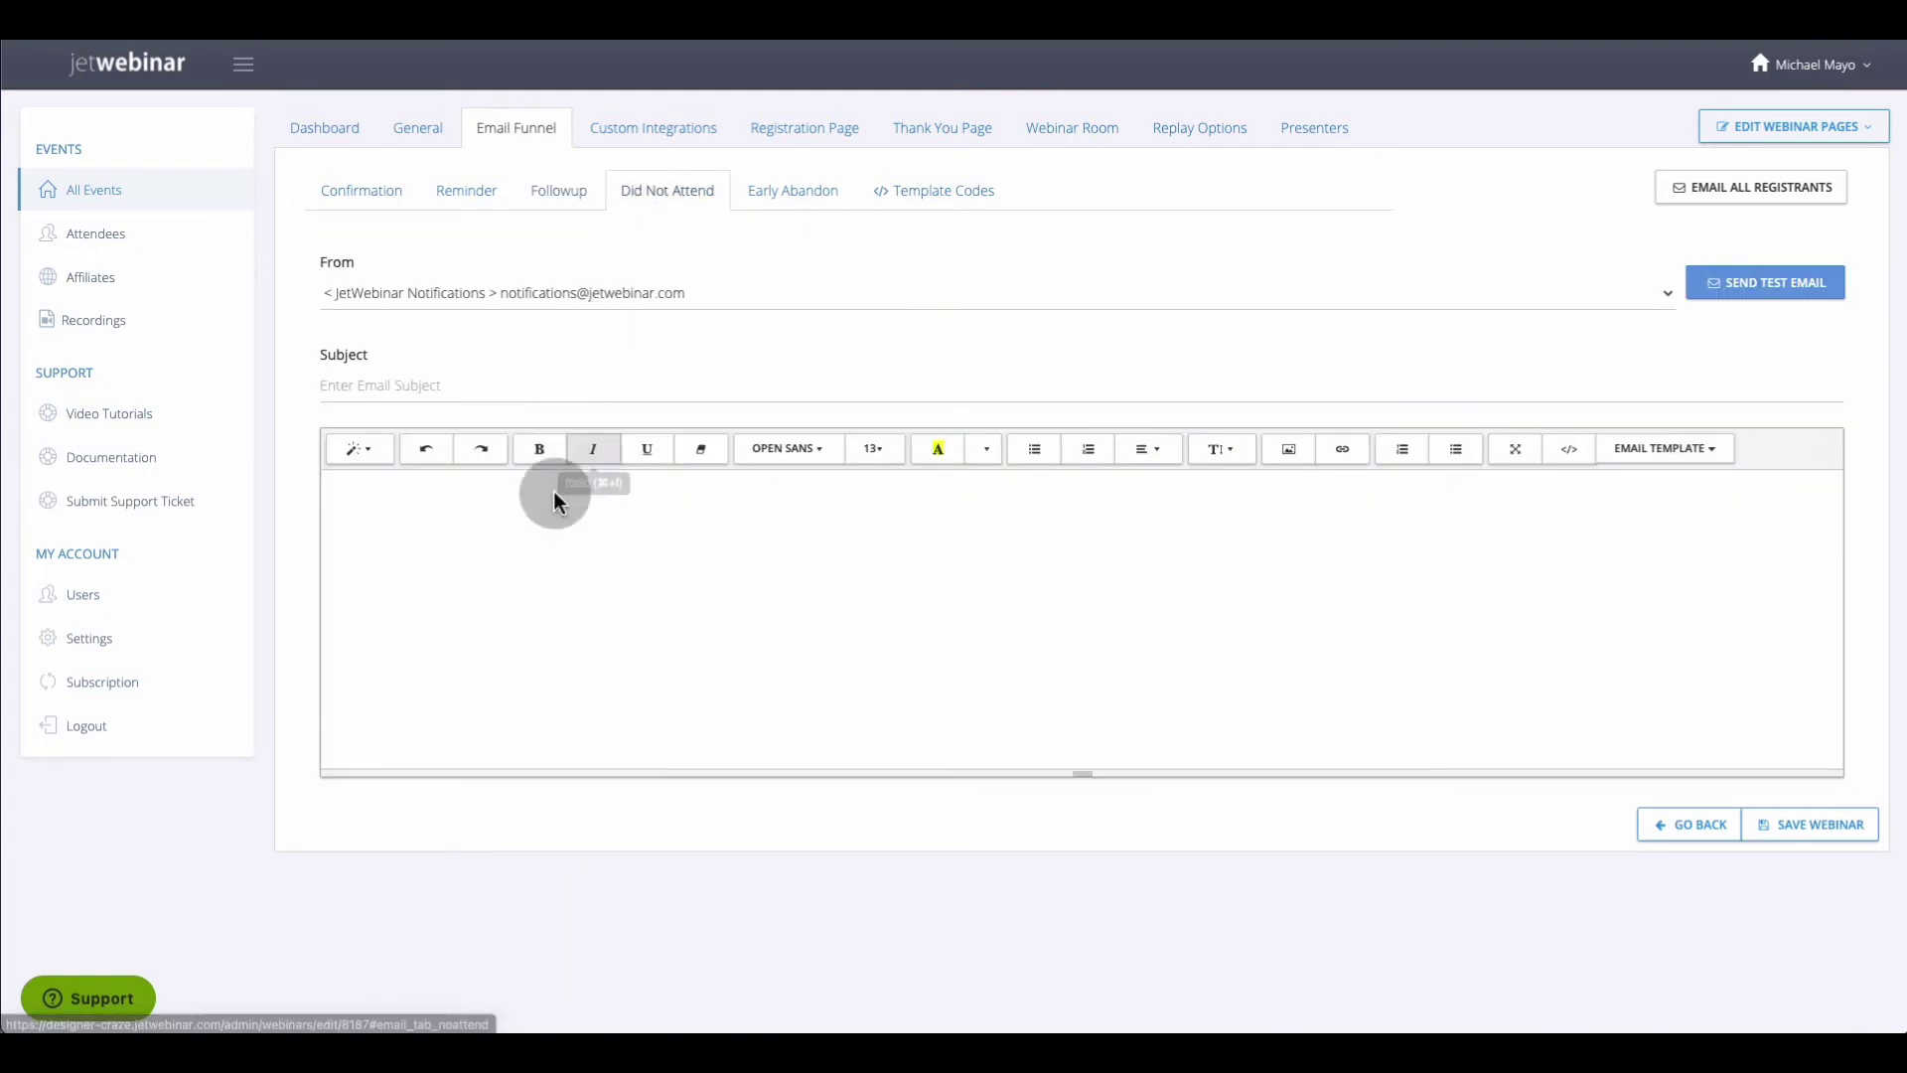
left_click(798, 206)
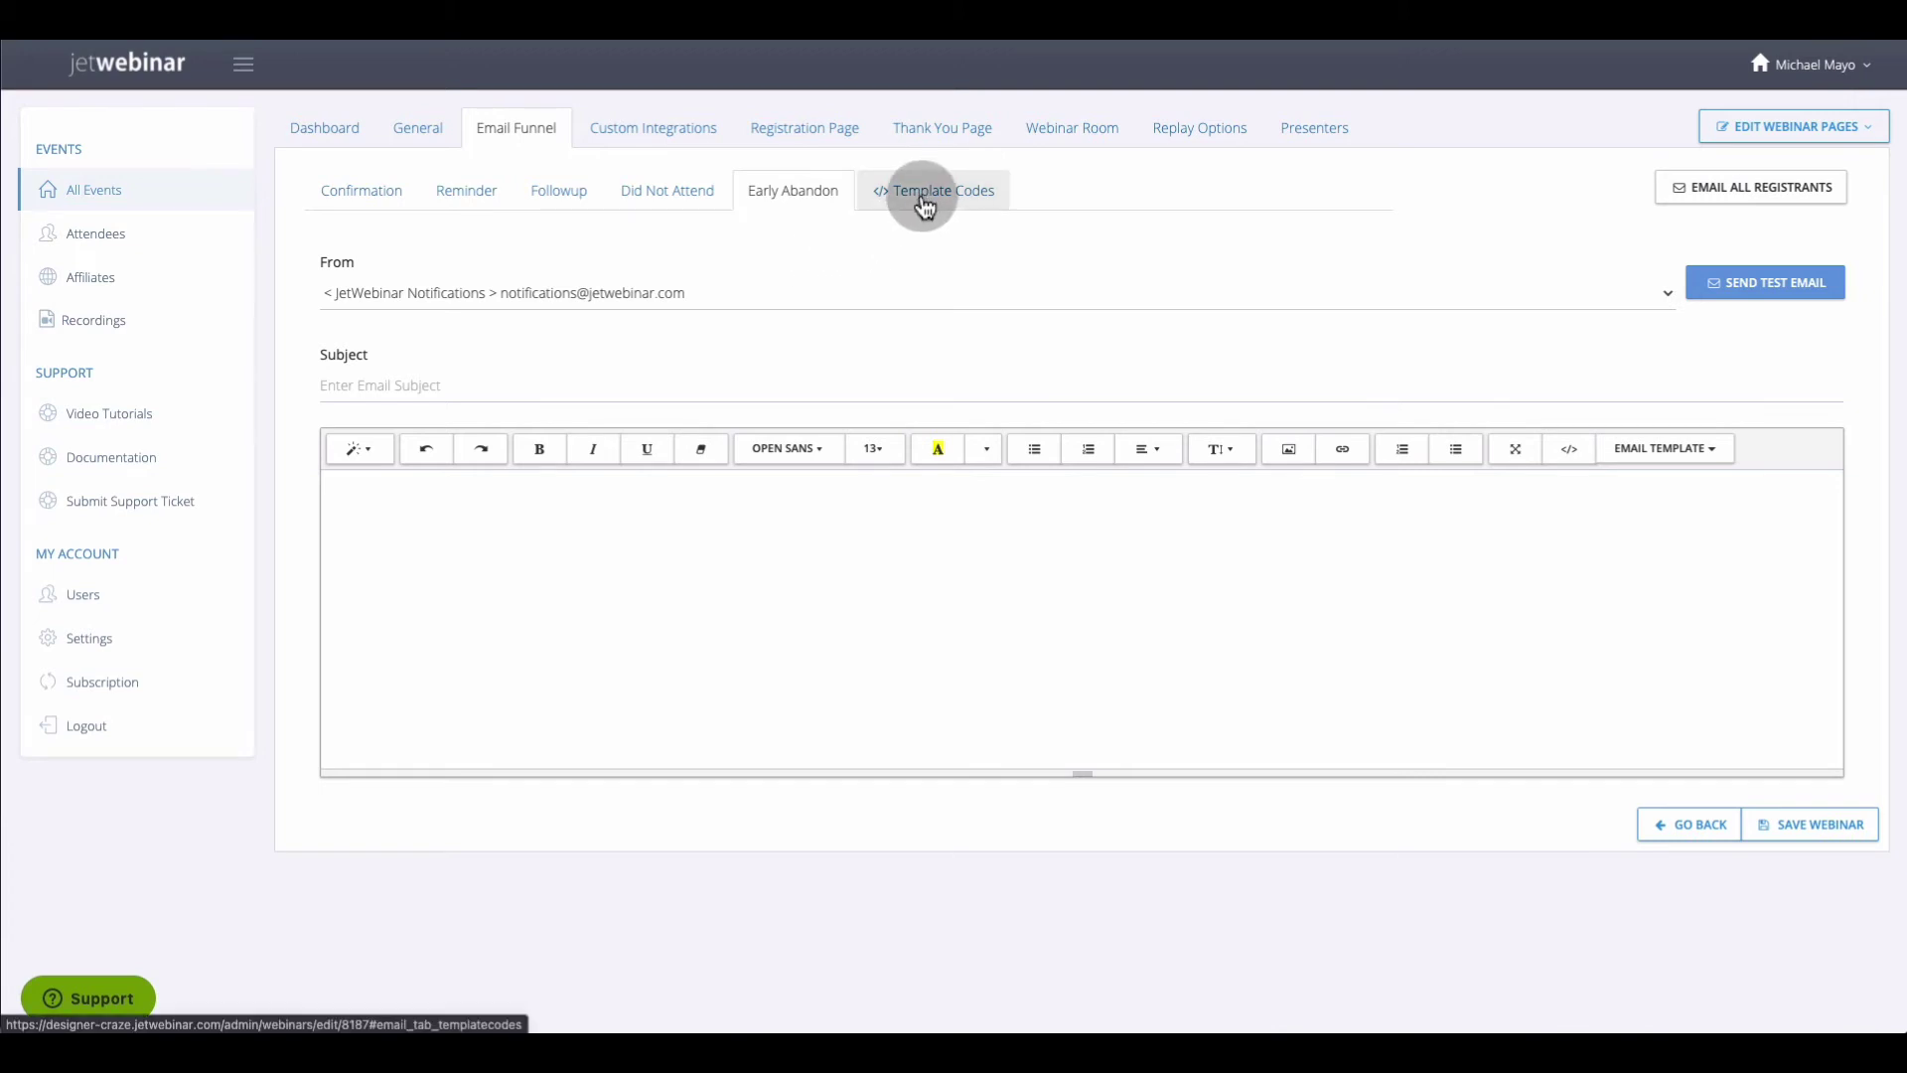
Read the template codes like {fname}, {wb-name} and {wb-url}, then return to the Confirmation email
left_click(875, 203)
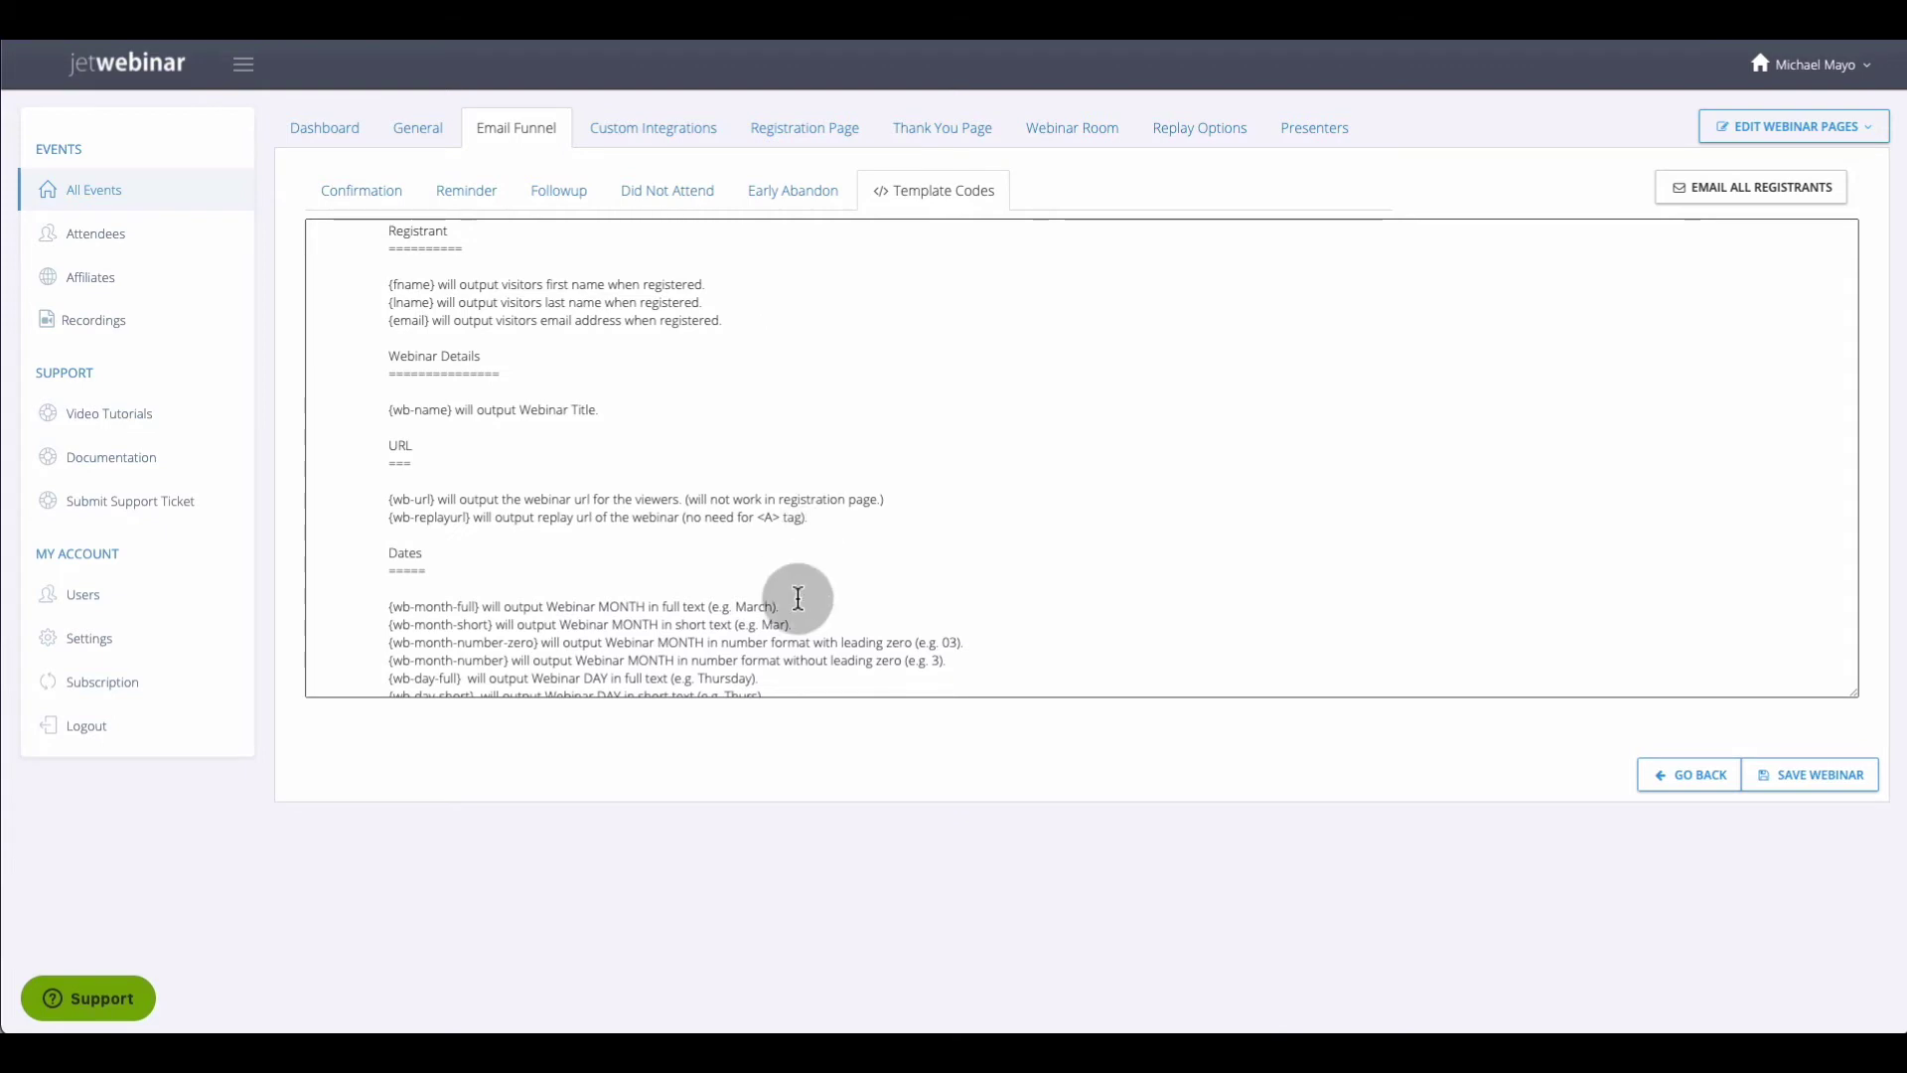
scroll(797, 597, "down", 3)
scroll(795, 596, "up", 3)
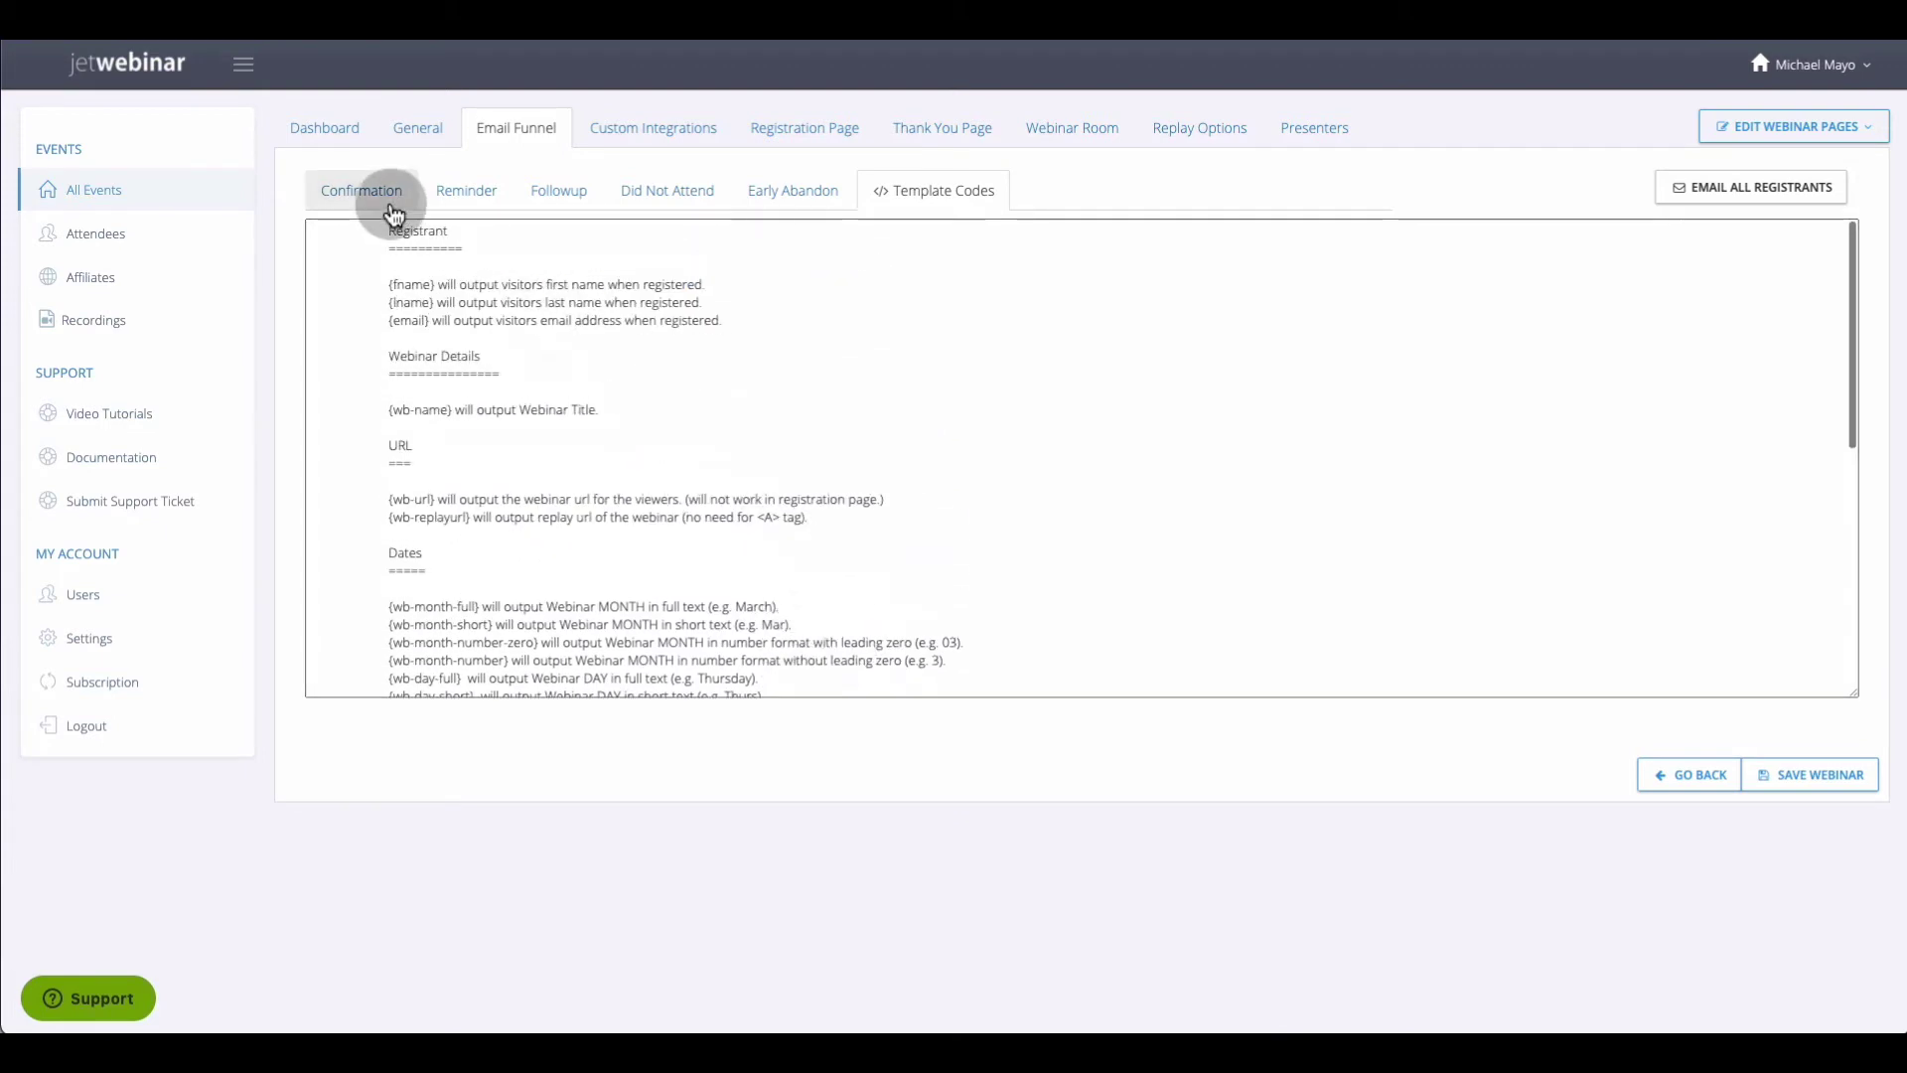
left_click(394, 208)
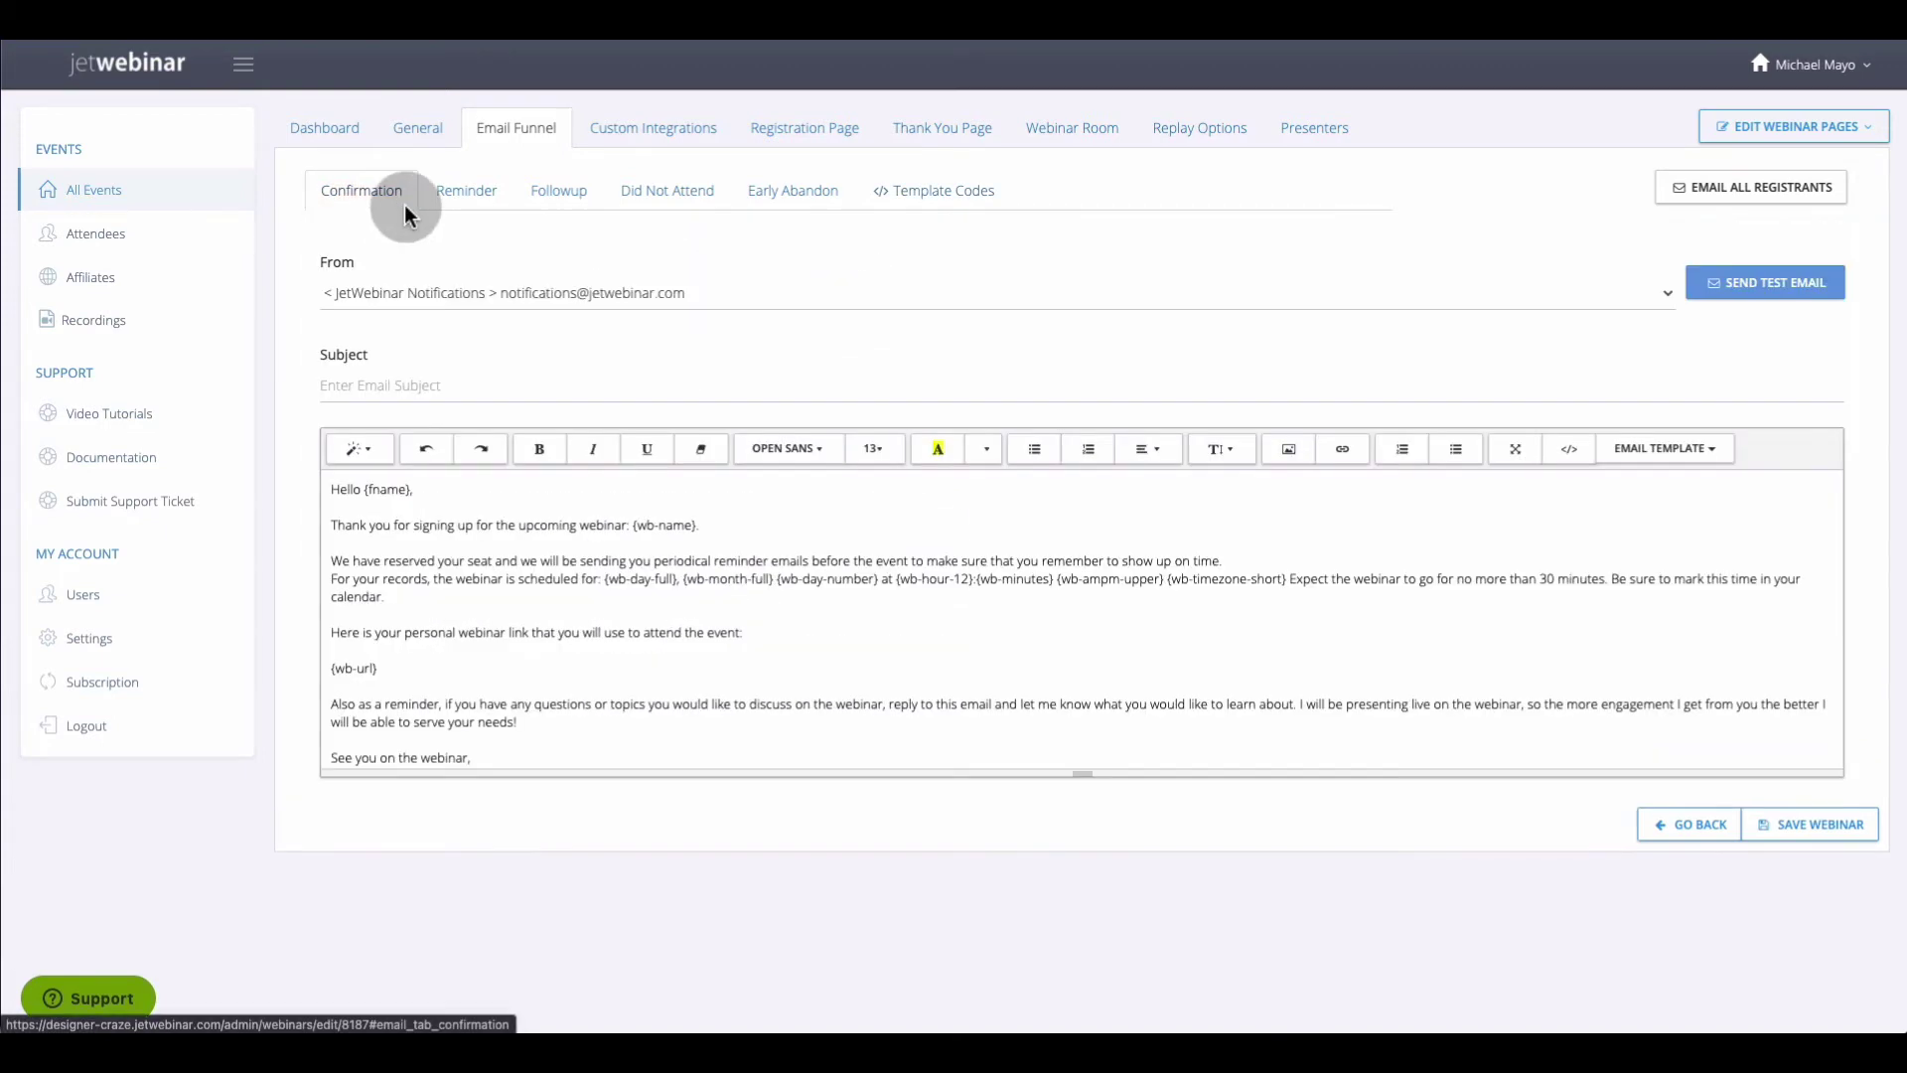
Check the empty footer and conversion code fields and keep Third Party Integration set to None
left_click(627, 144)
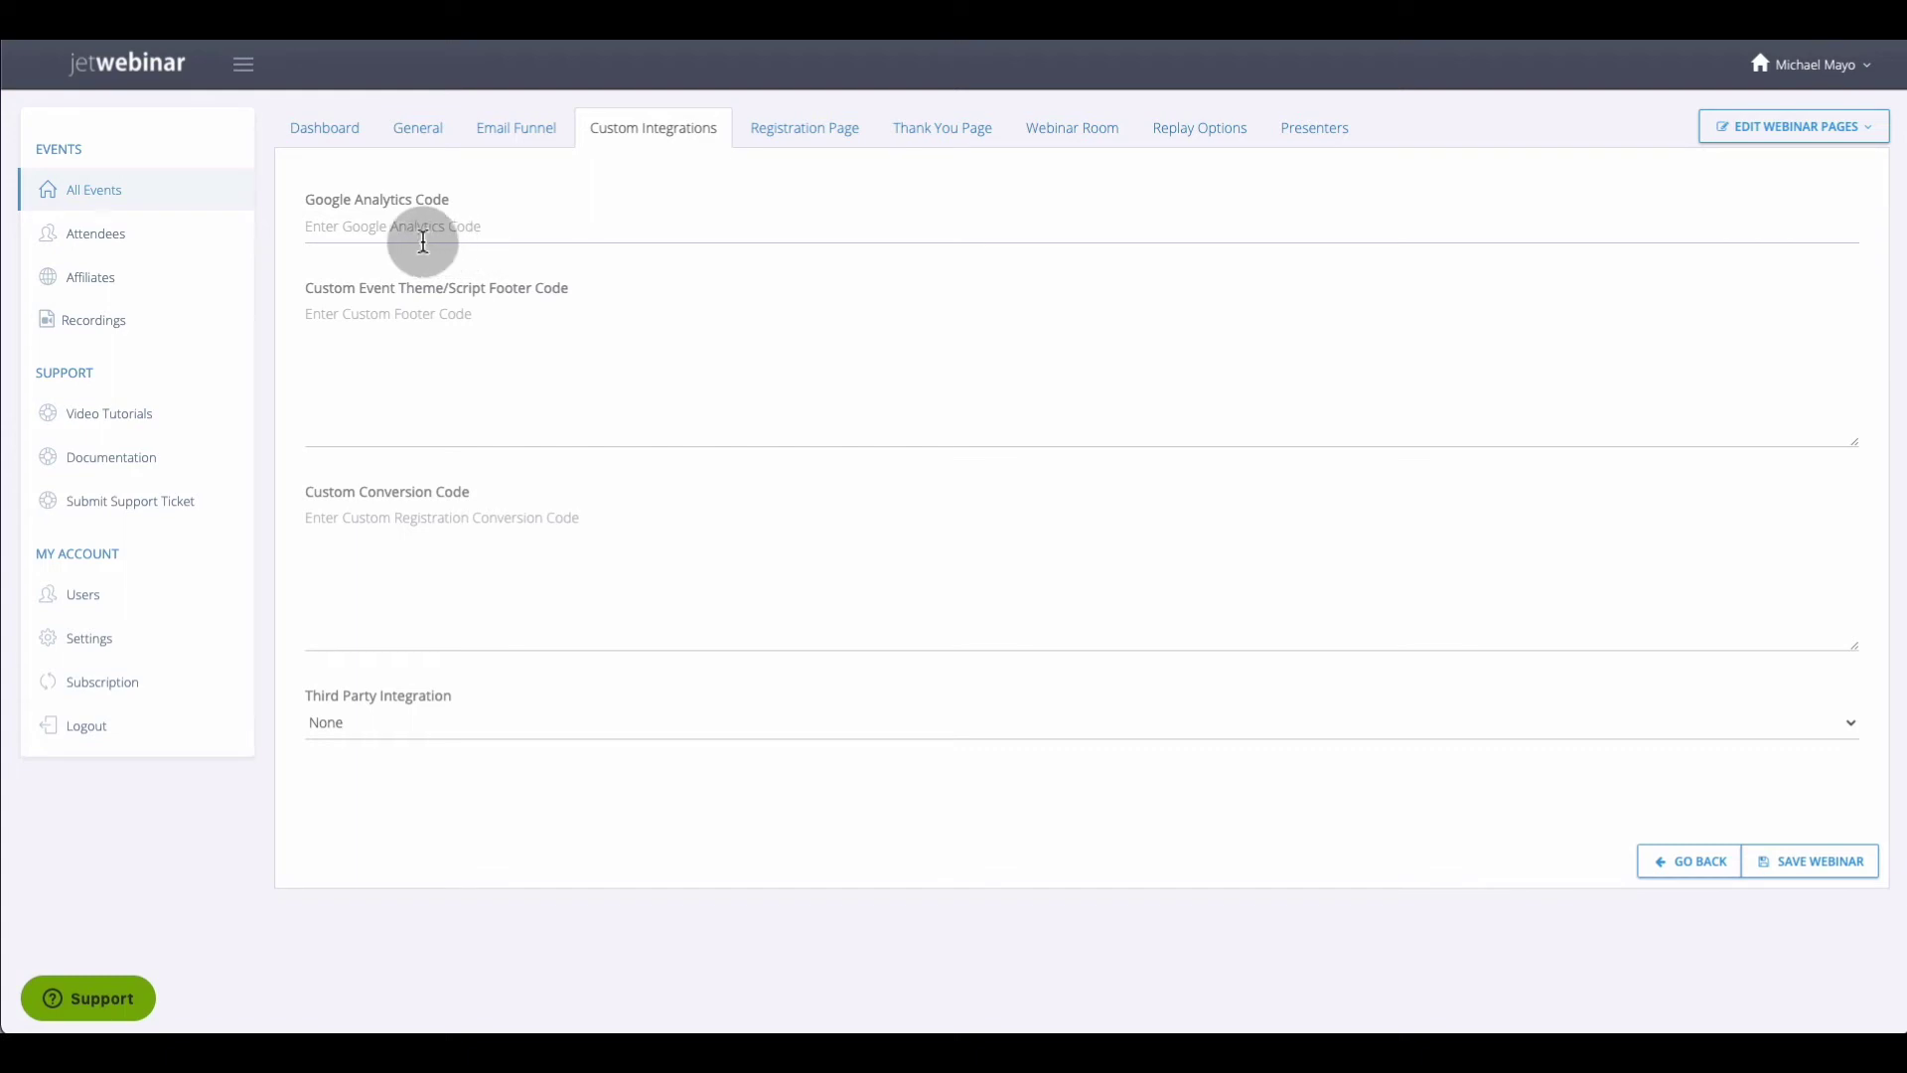
left_click(443, 324)
left_click(416, 526)
left_click(520, 725)
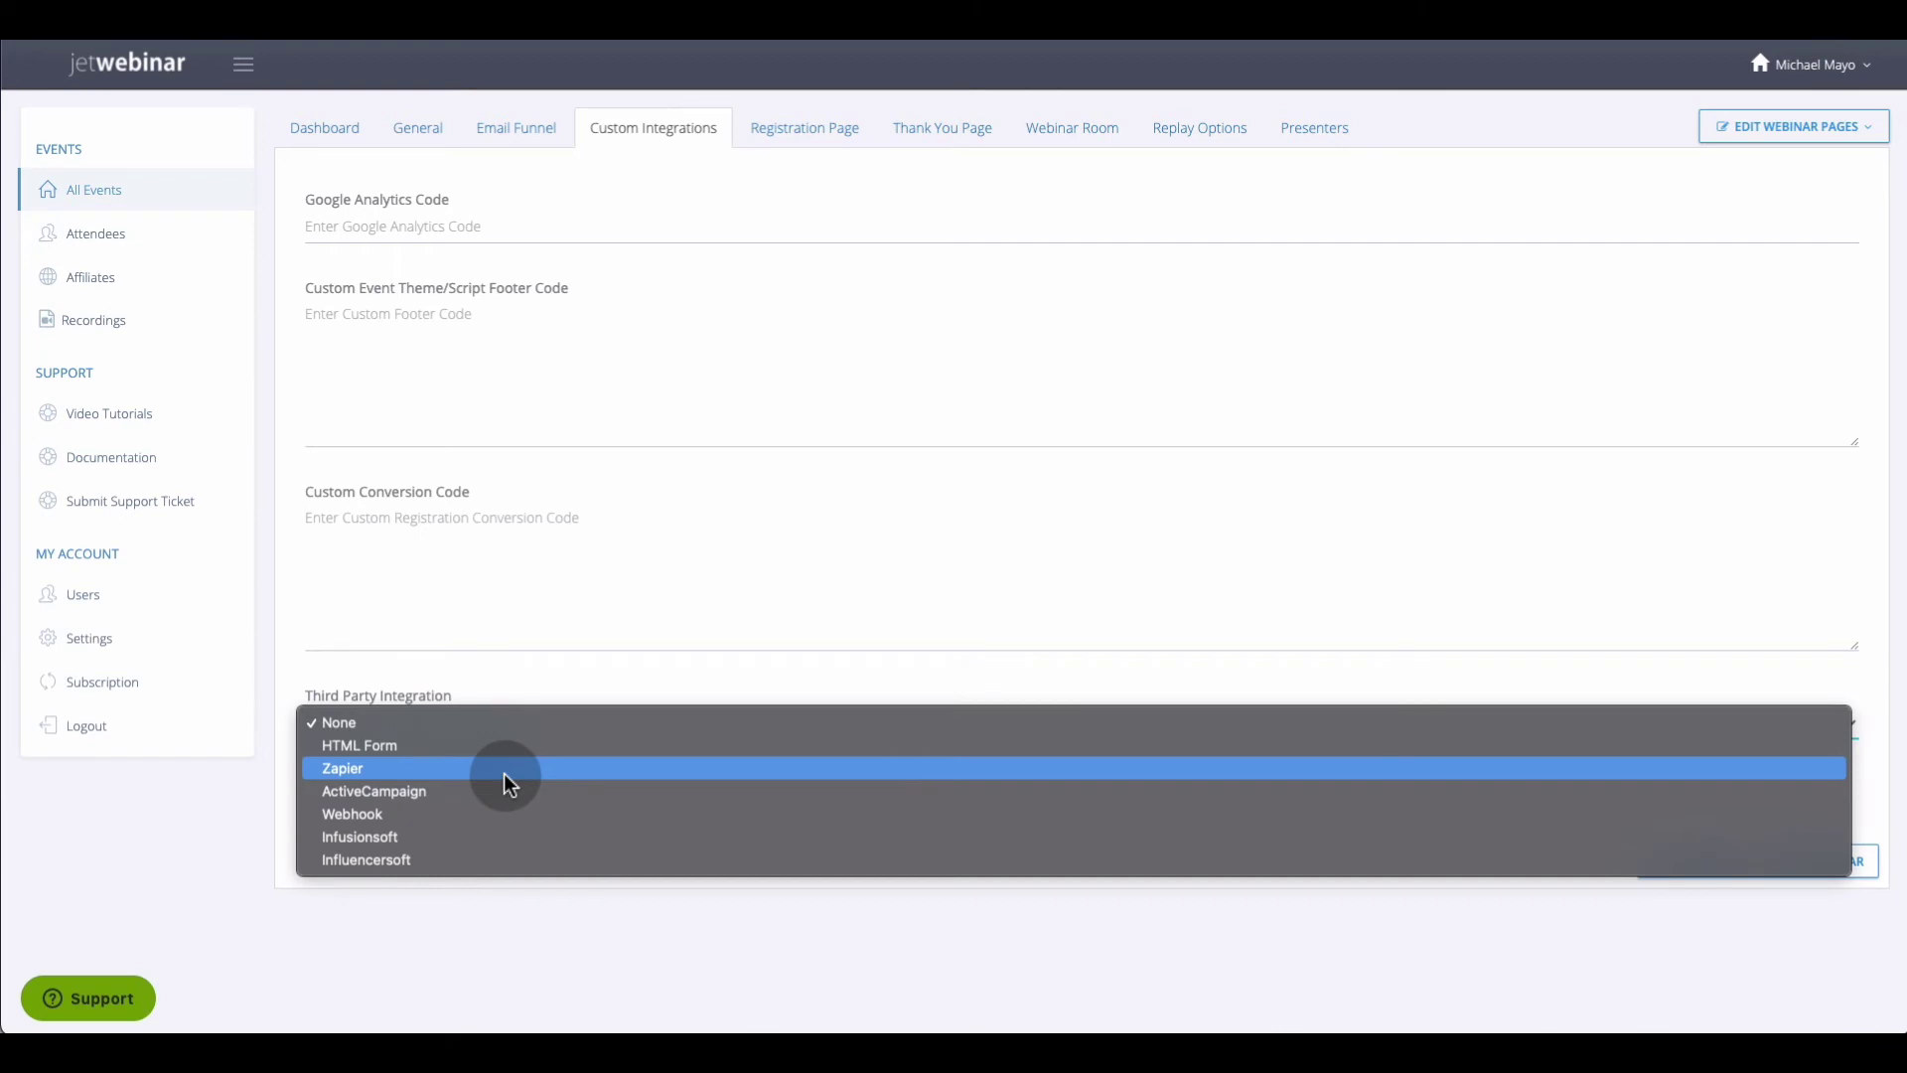
left_click(613, 590)
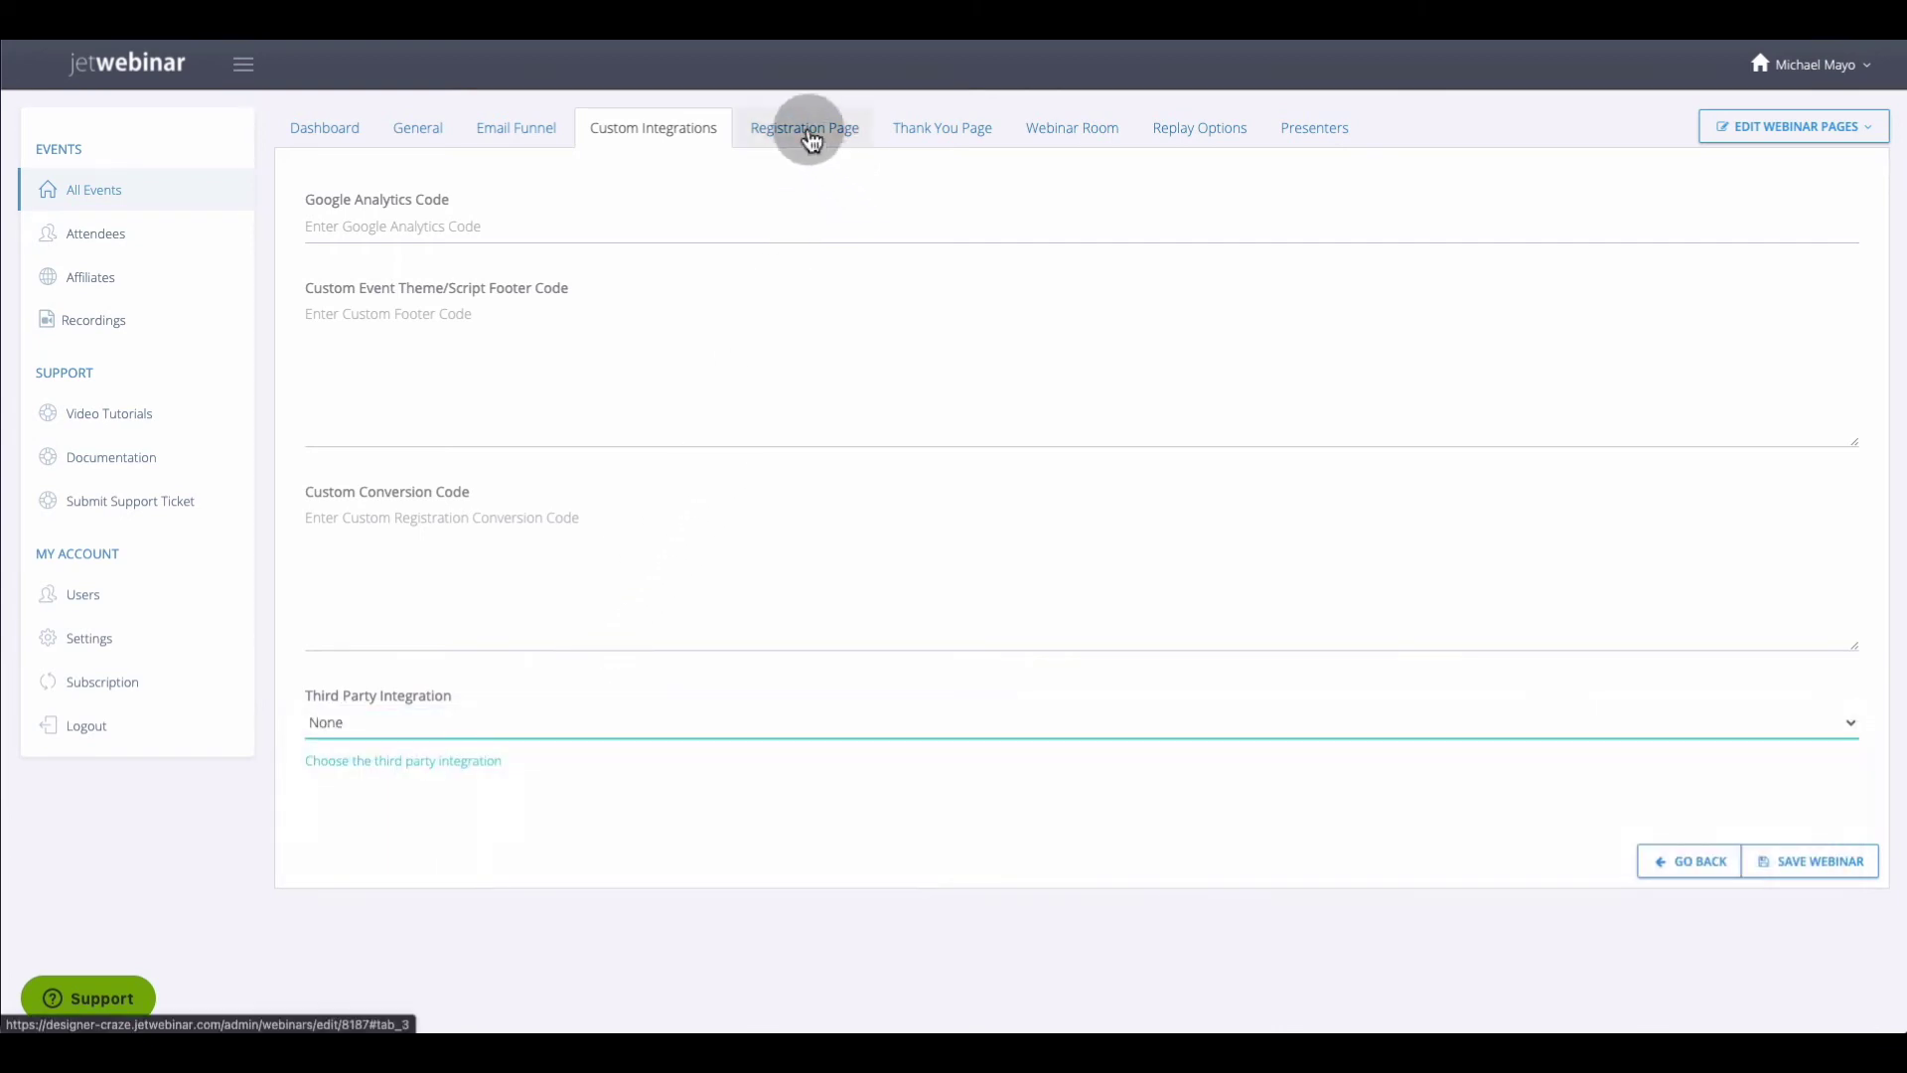
Look over the Registration Page settings, leaving the double opt-in choice unchanged
left_click(811, 139)
scroll(724, 494, "down", 2)
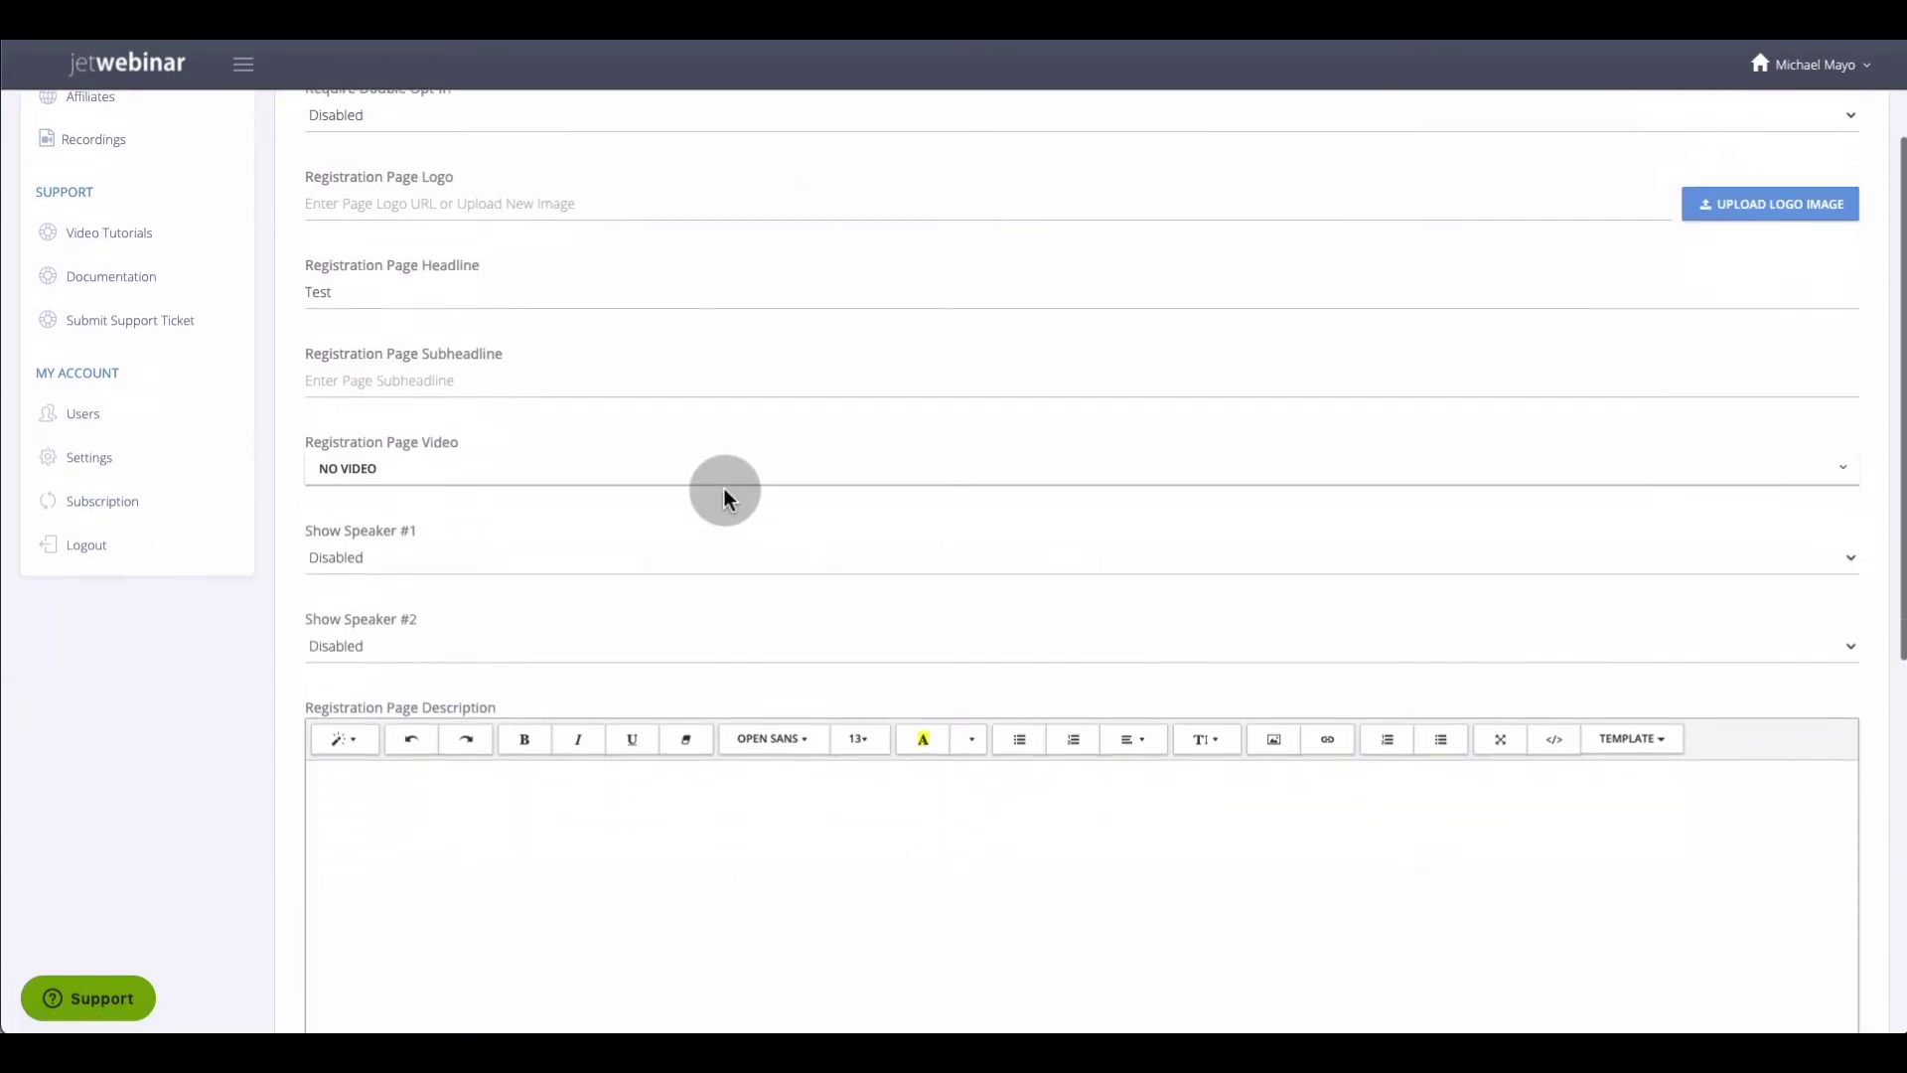
scroll(724, 494, "down", 2)
scroll(724, 494, "up", 4)
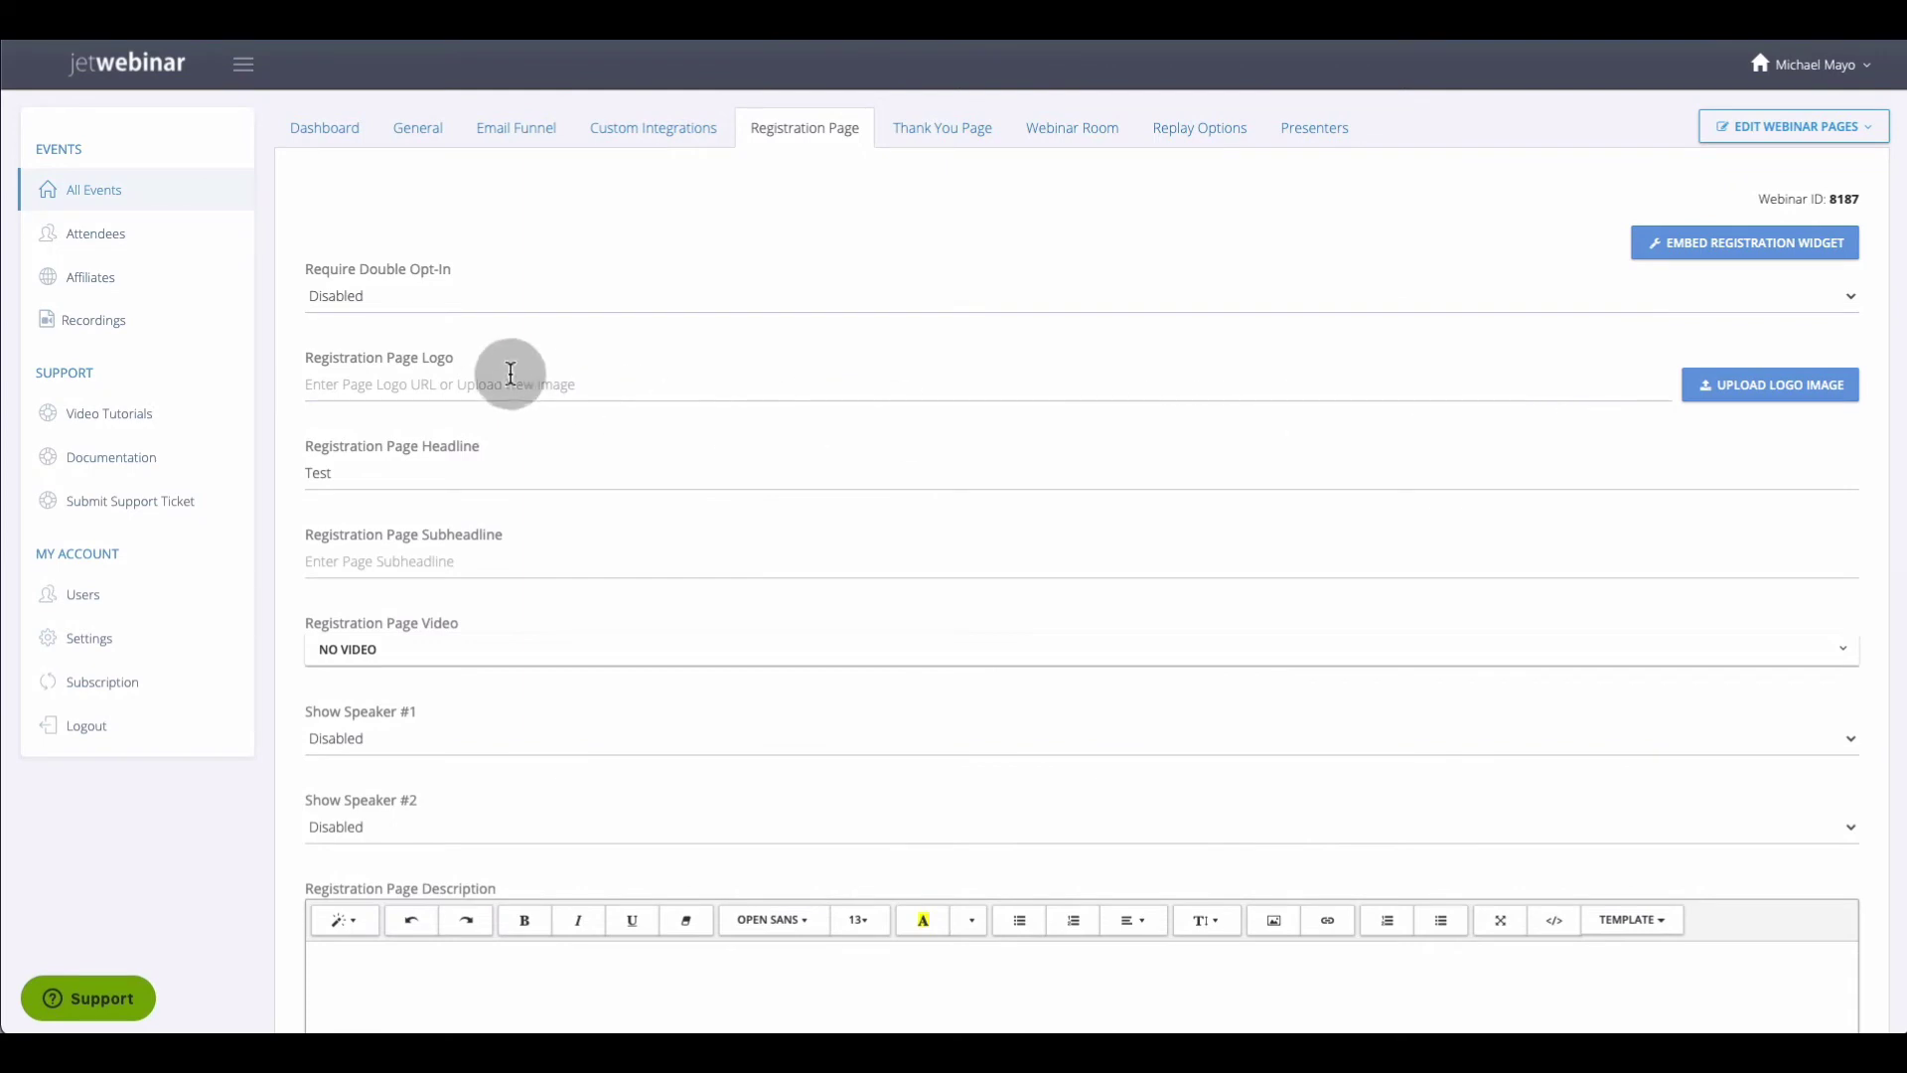
left_click(449, 301)
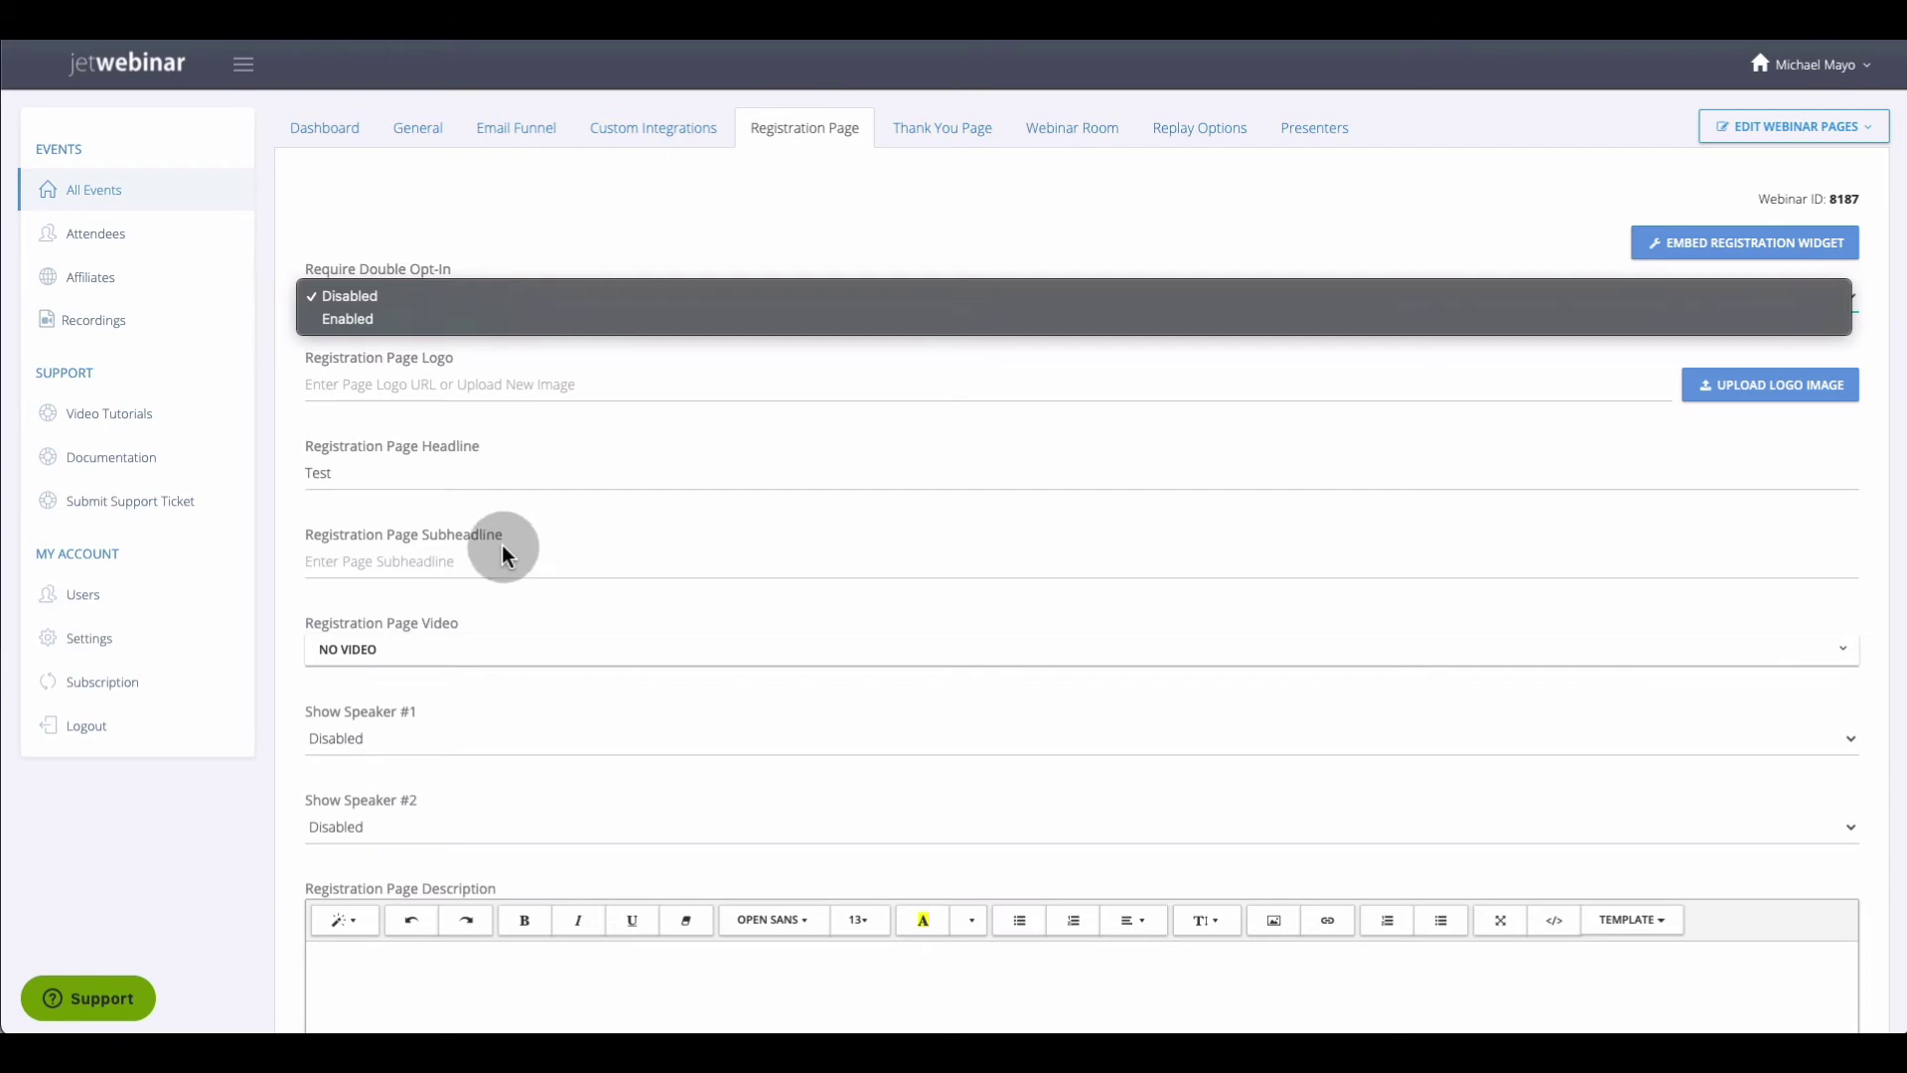
left_click(457, 657)
Keep NO VIDEO on the registration page and move to the Thank You Page settings
left_click(428, 658)
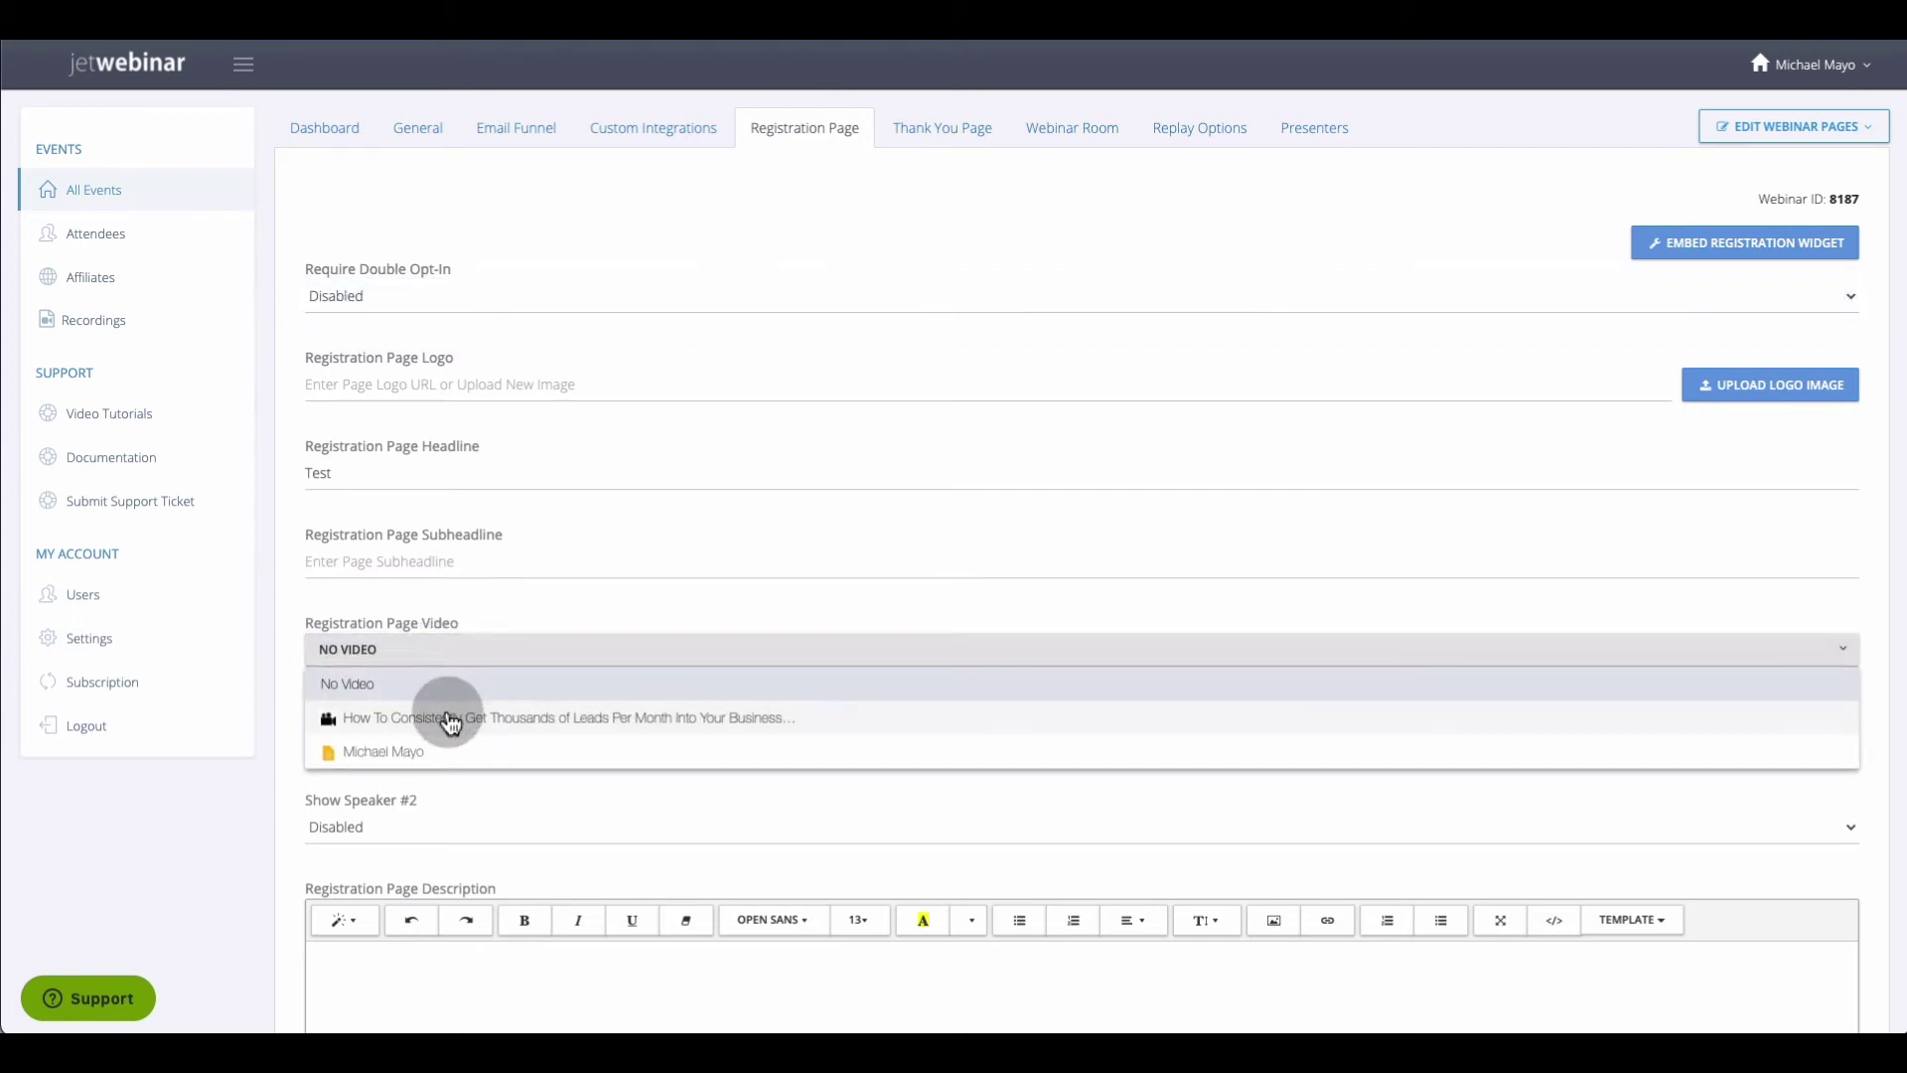
left_click(642, 538)
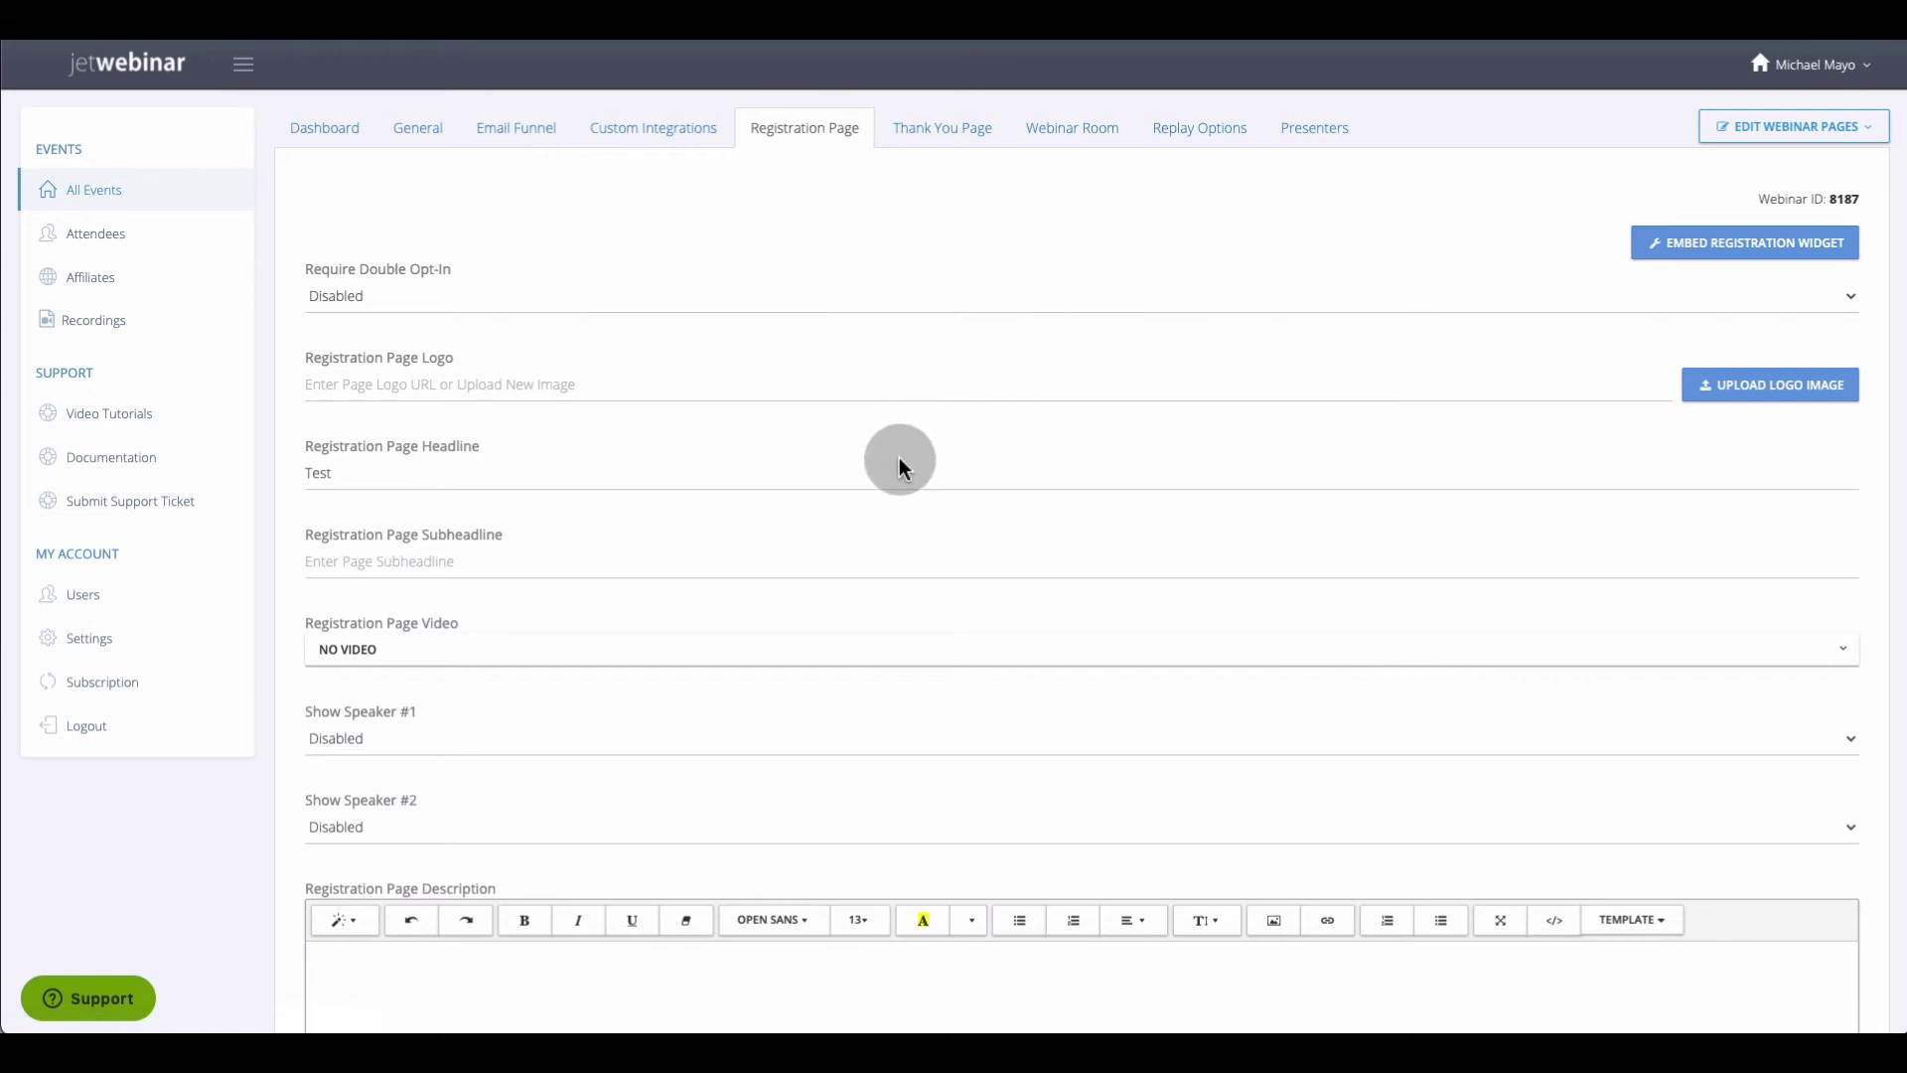
scroll(599, 684, "down", 2)
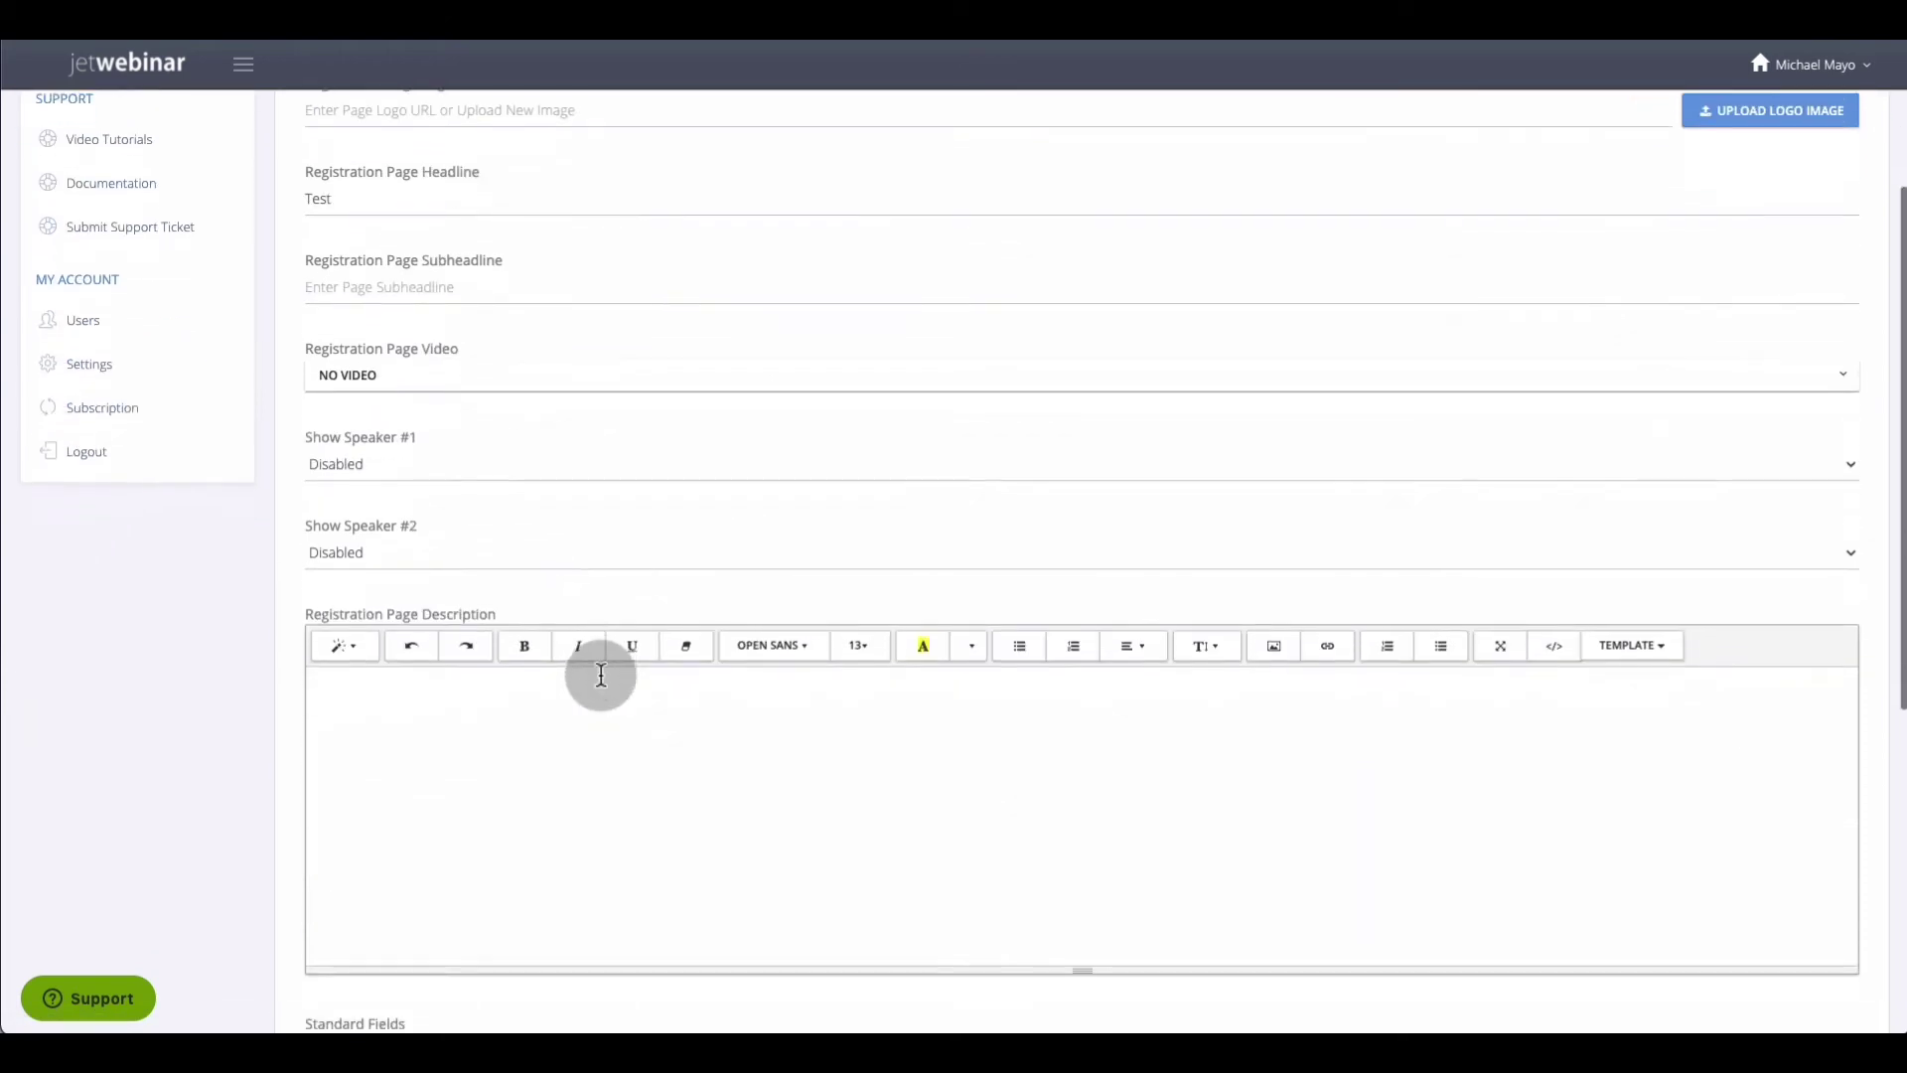
scroll(596, 672, "up", 3)
left_click(934, 139)
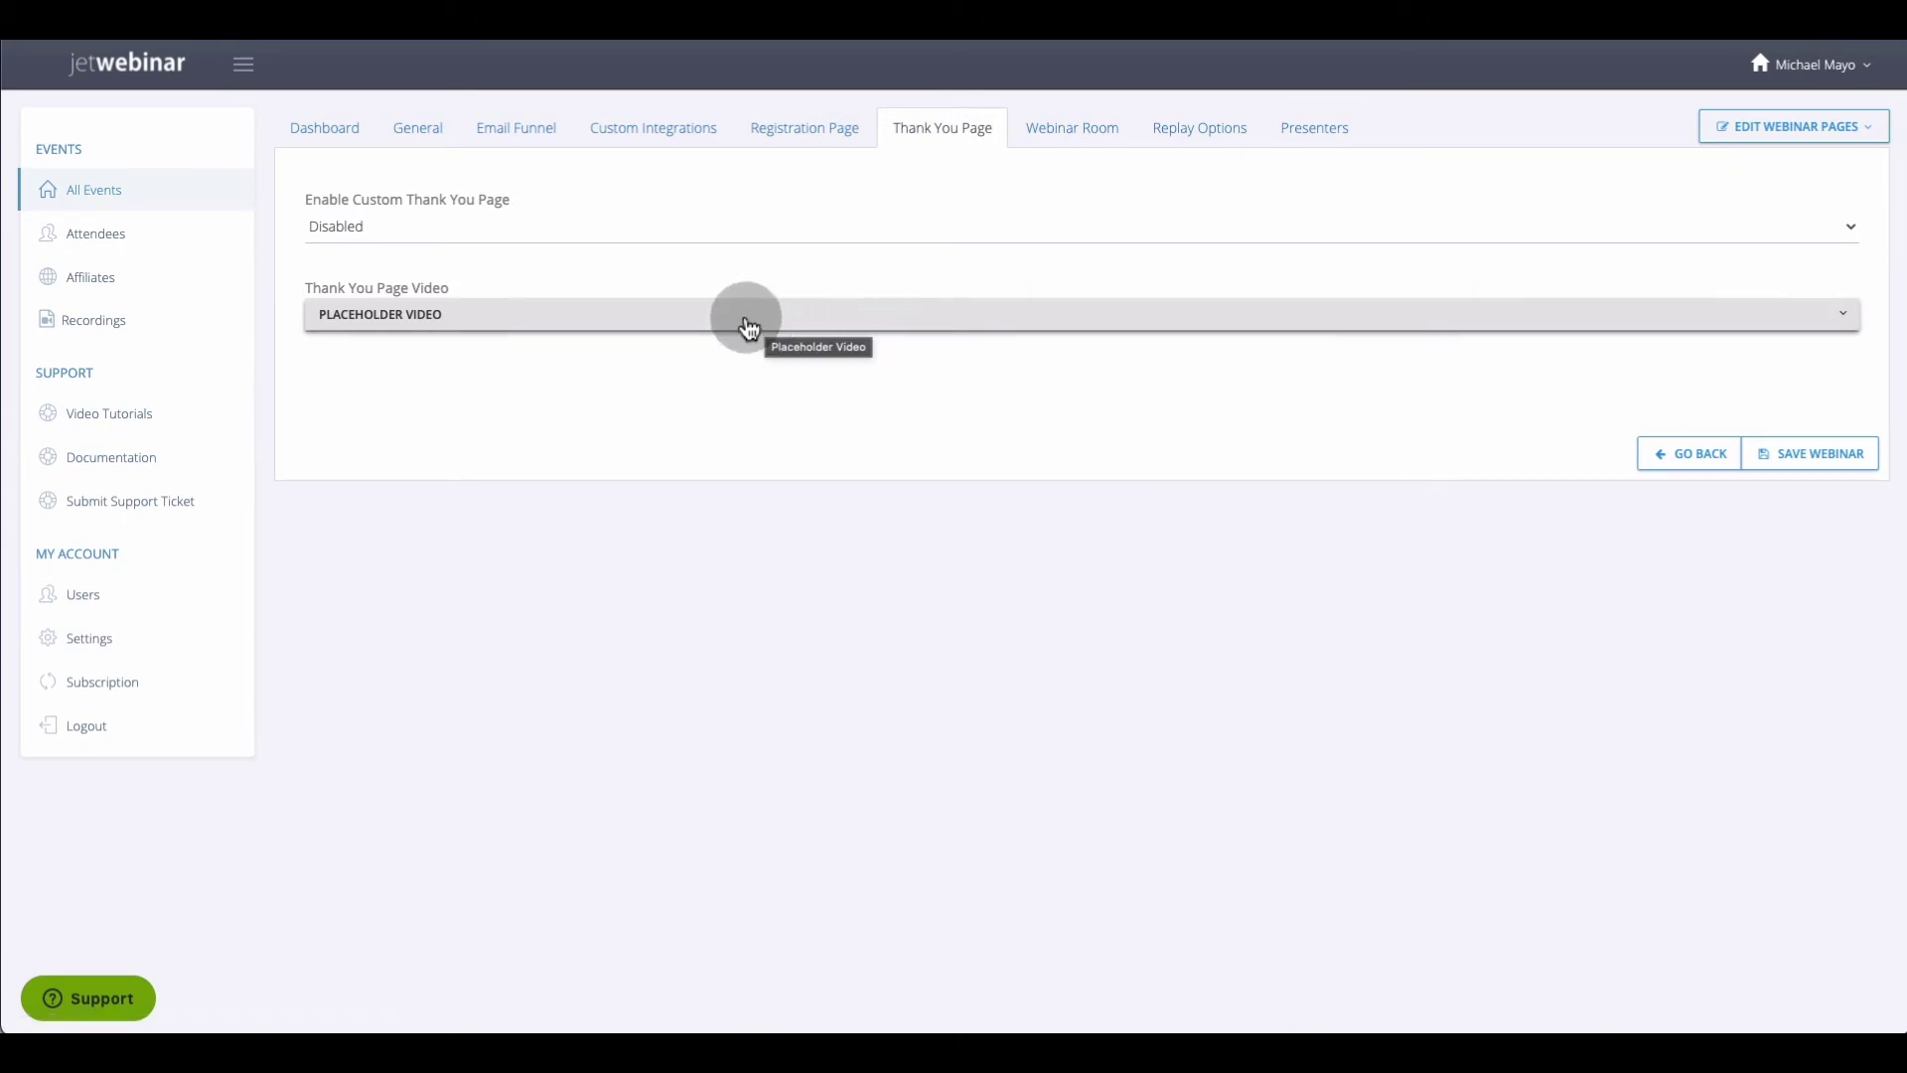
Keep the Placeholder Video and the custom thank-you page Disabled, then go to Webinar Room
left_click(700, 319)
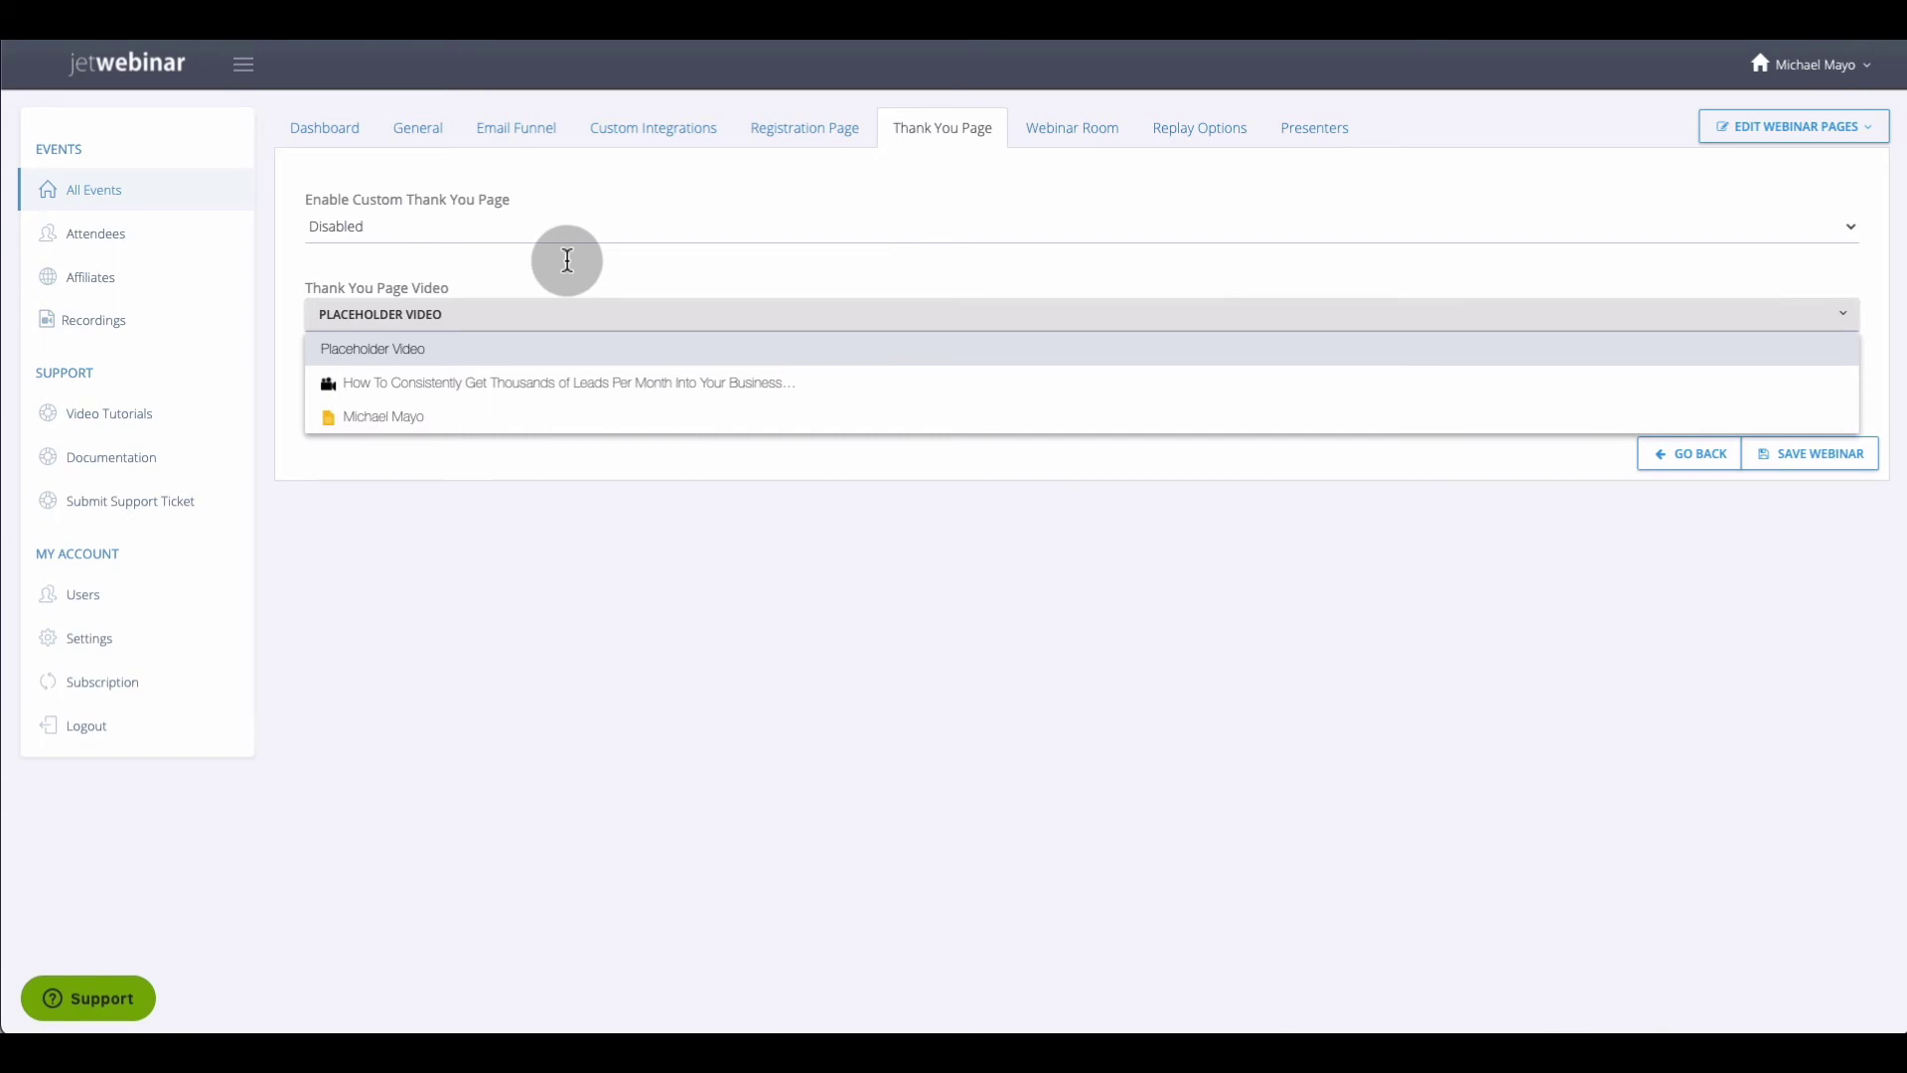
left_click(554, 230)
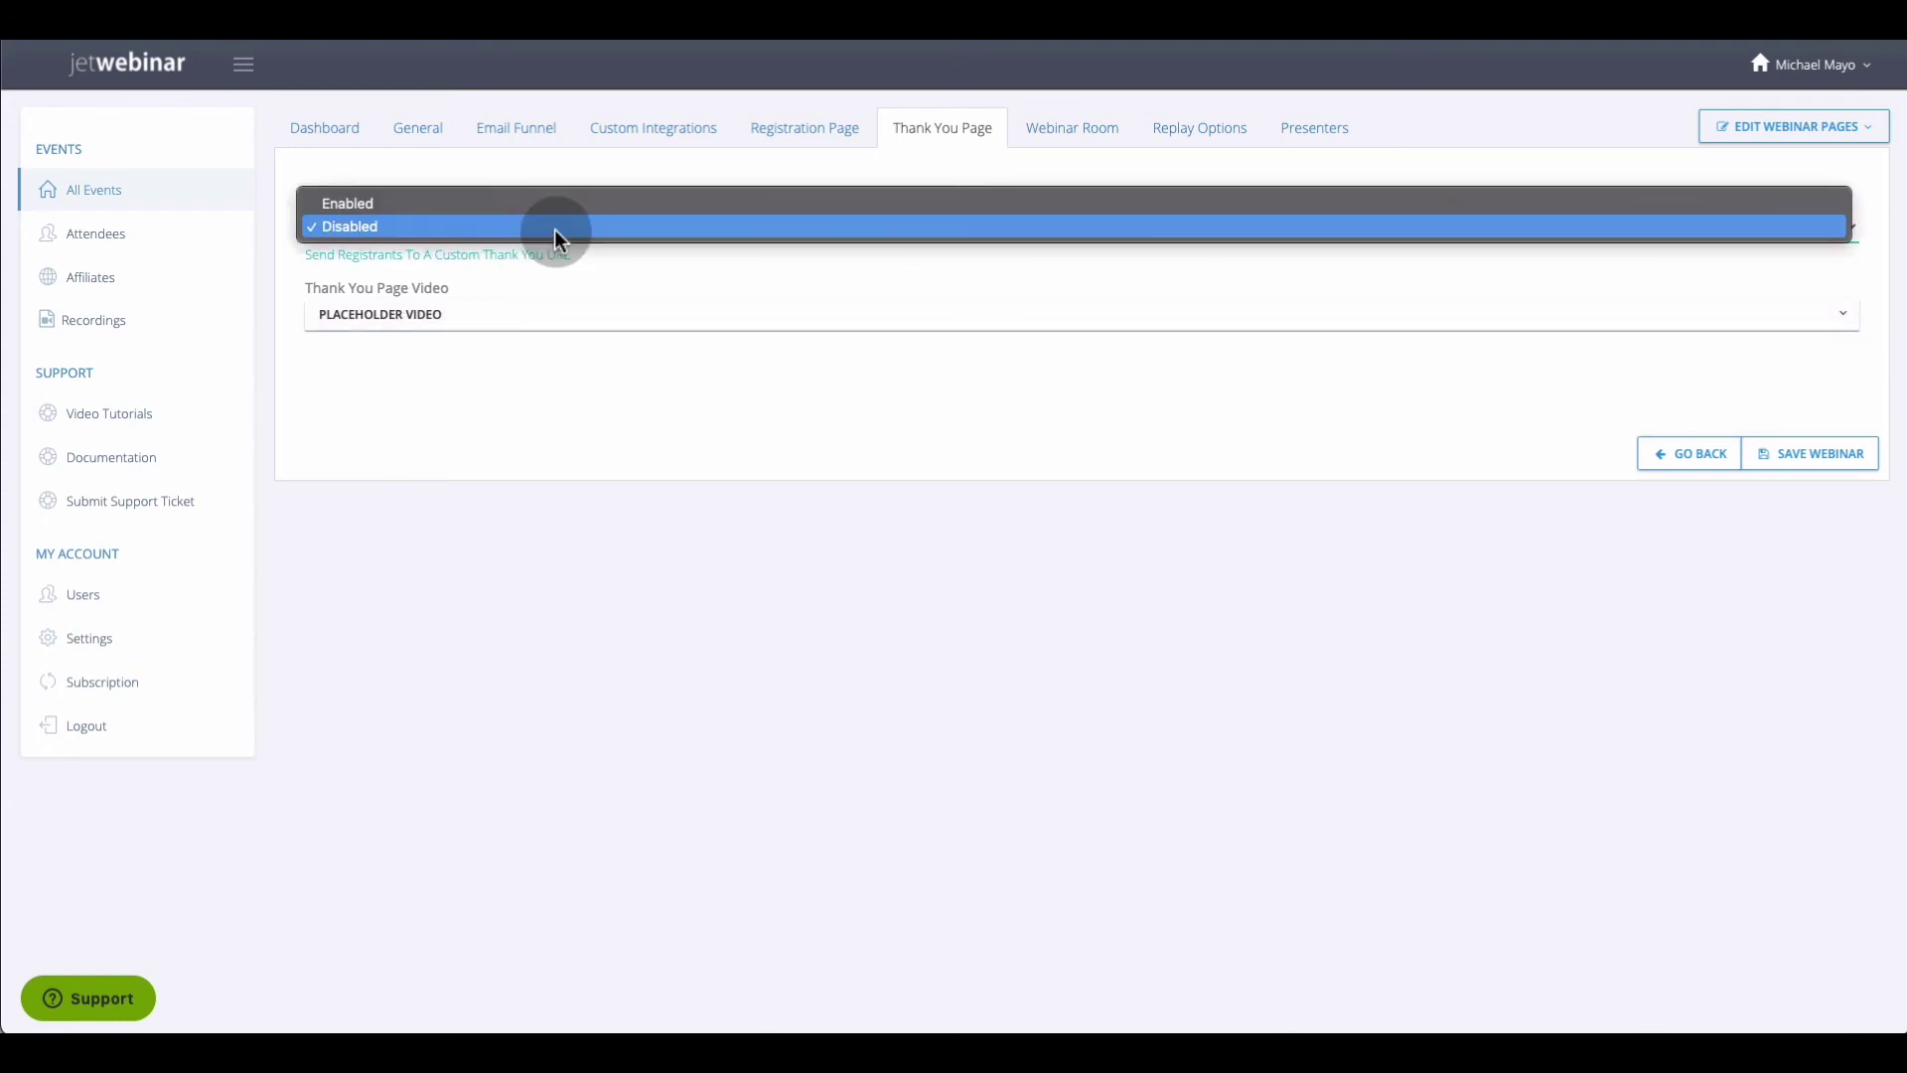
left_click(538, 229)
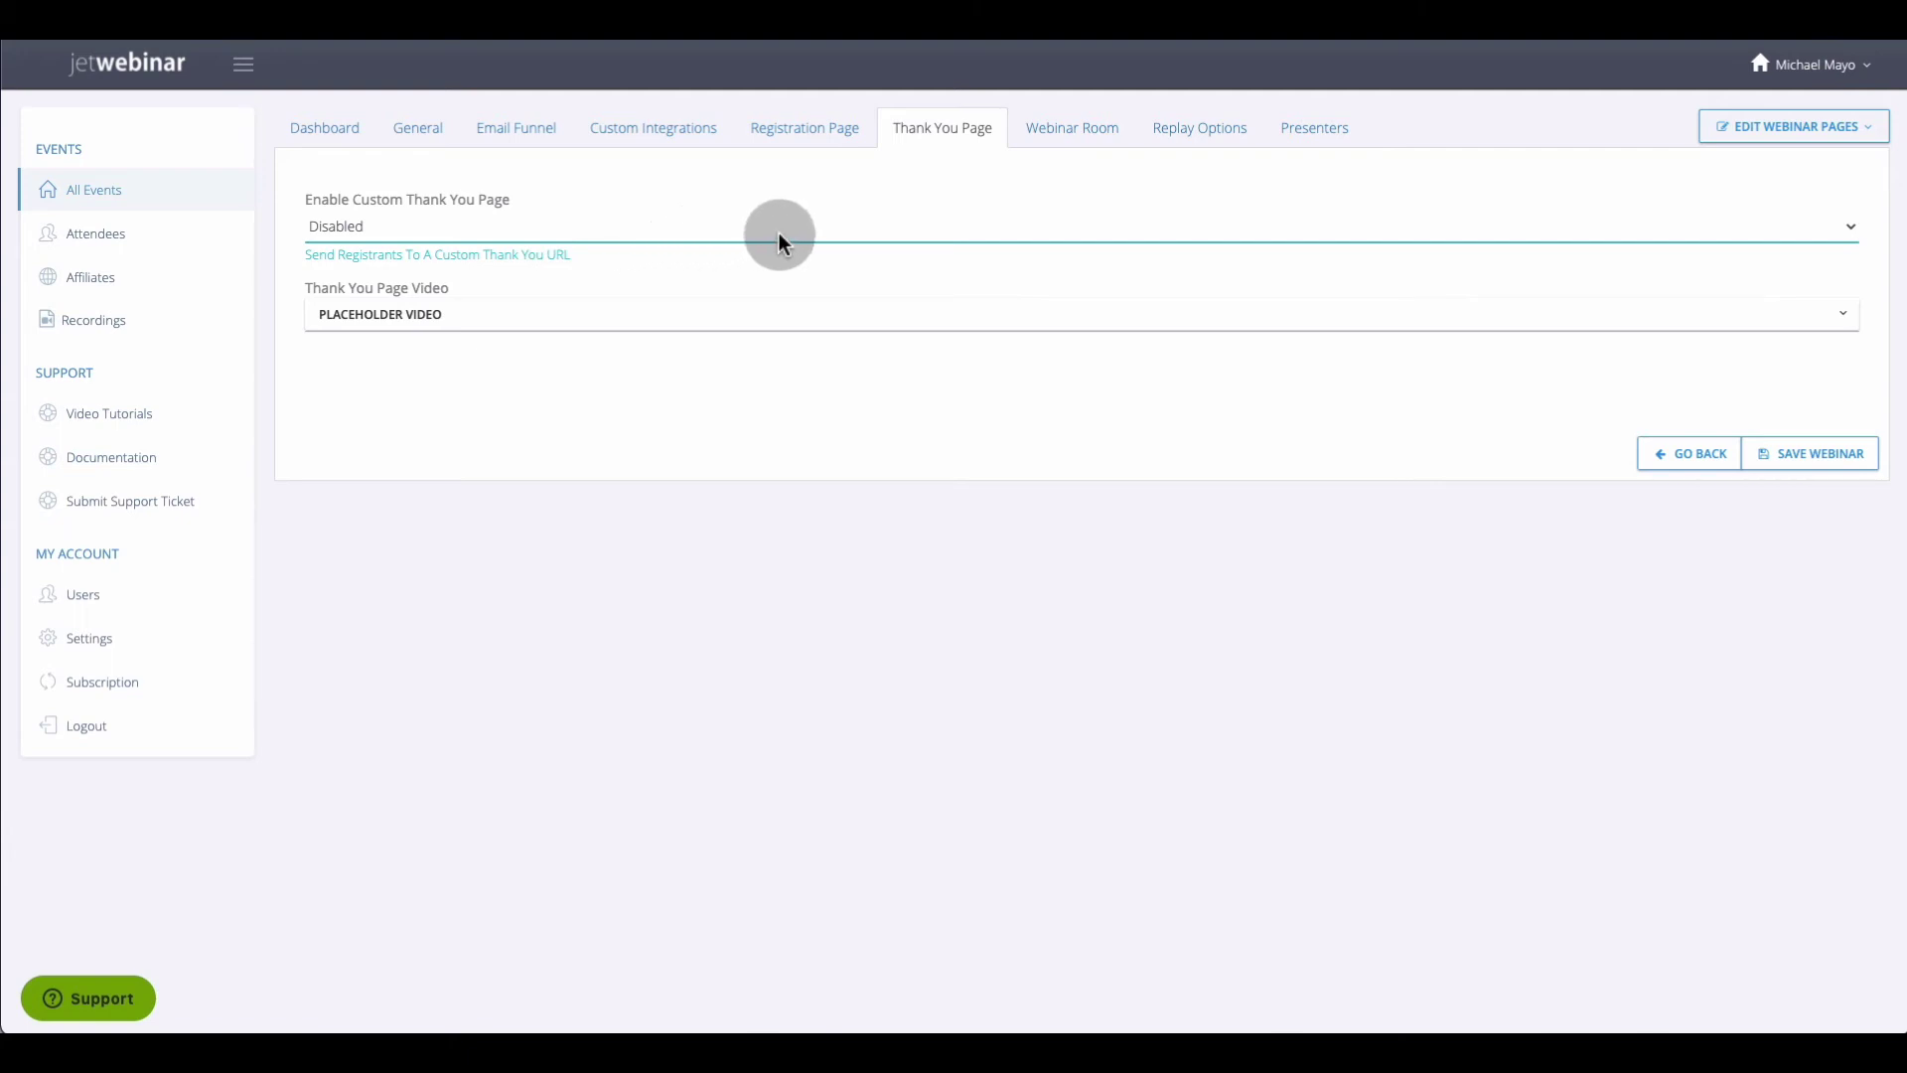
left_click(1064, 134)
scroll(656, 266, "down", 1)
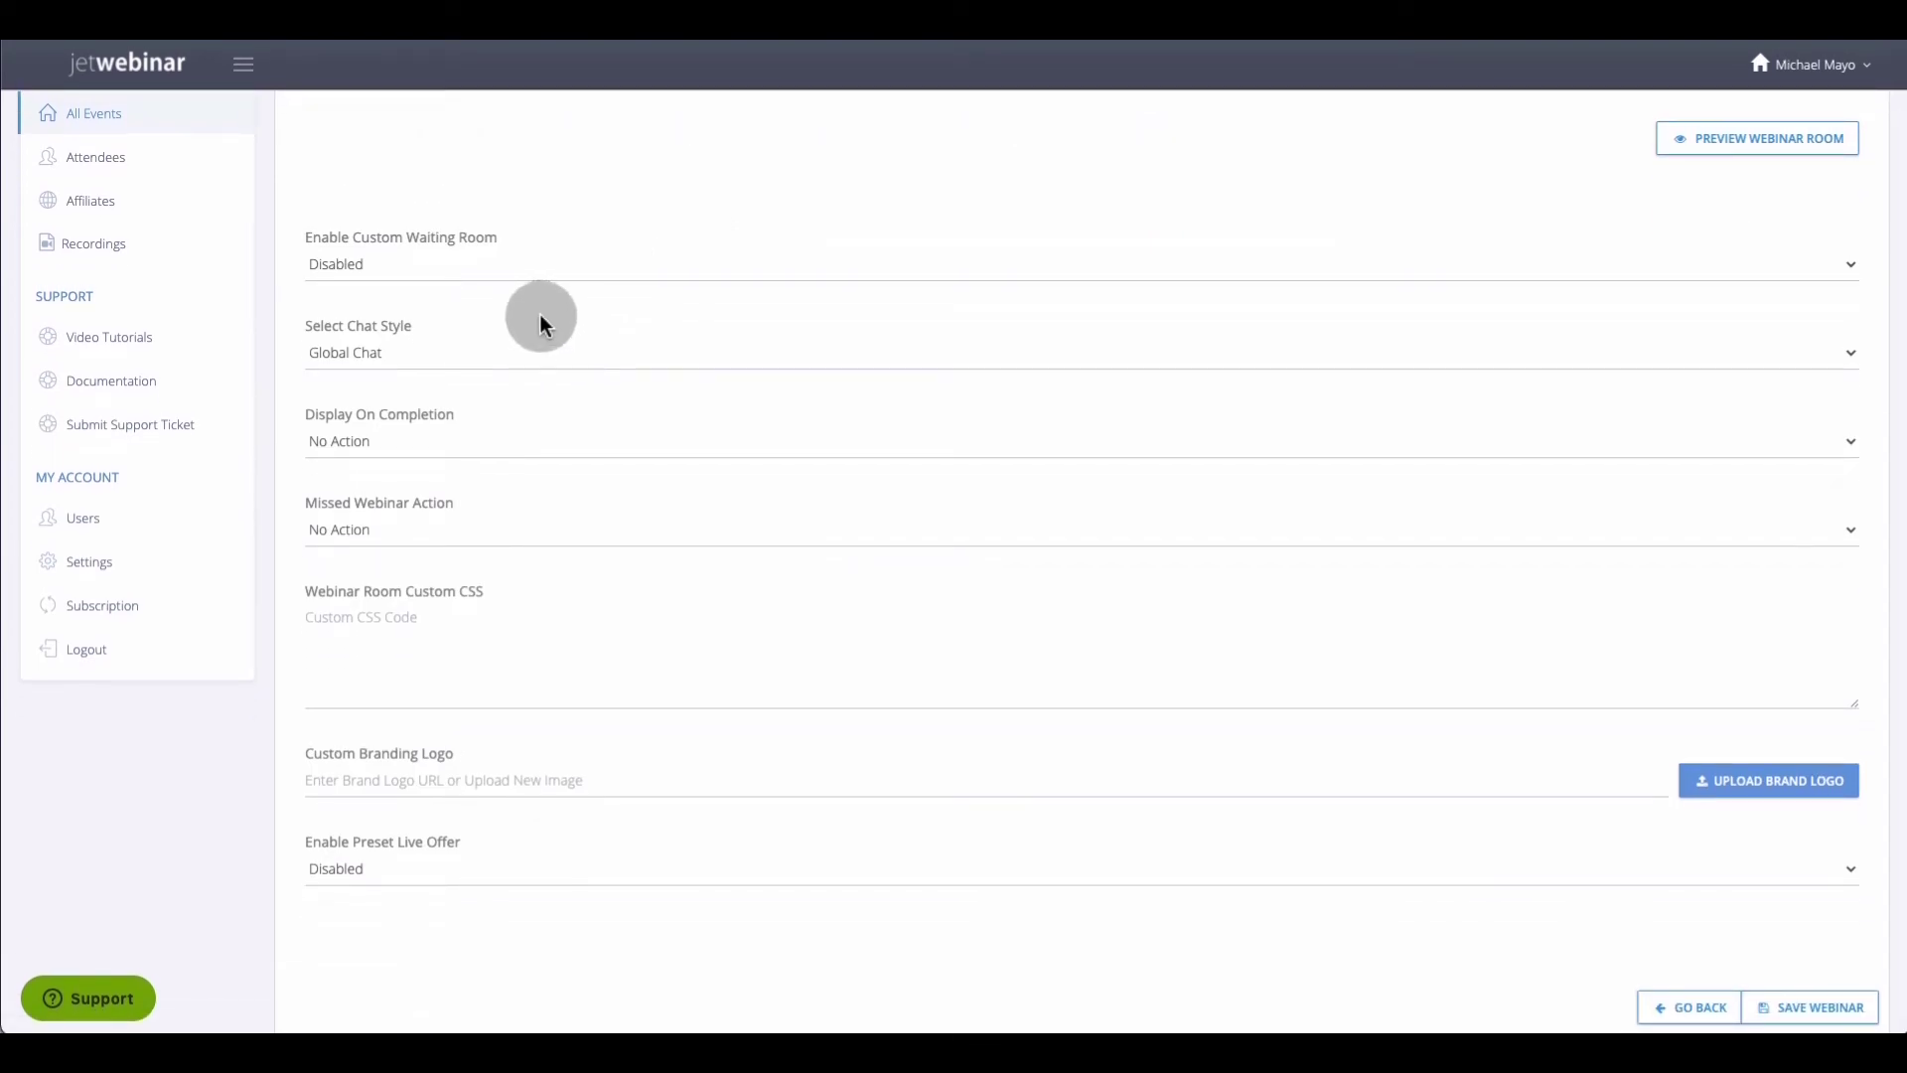
left_click(491, 360)
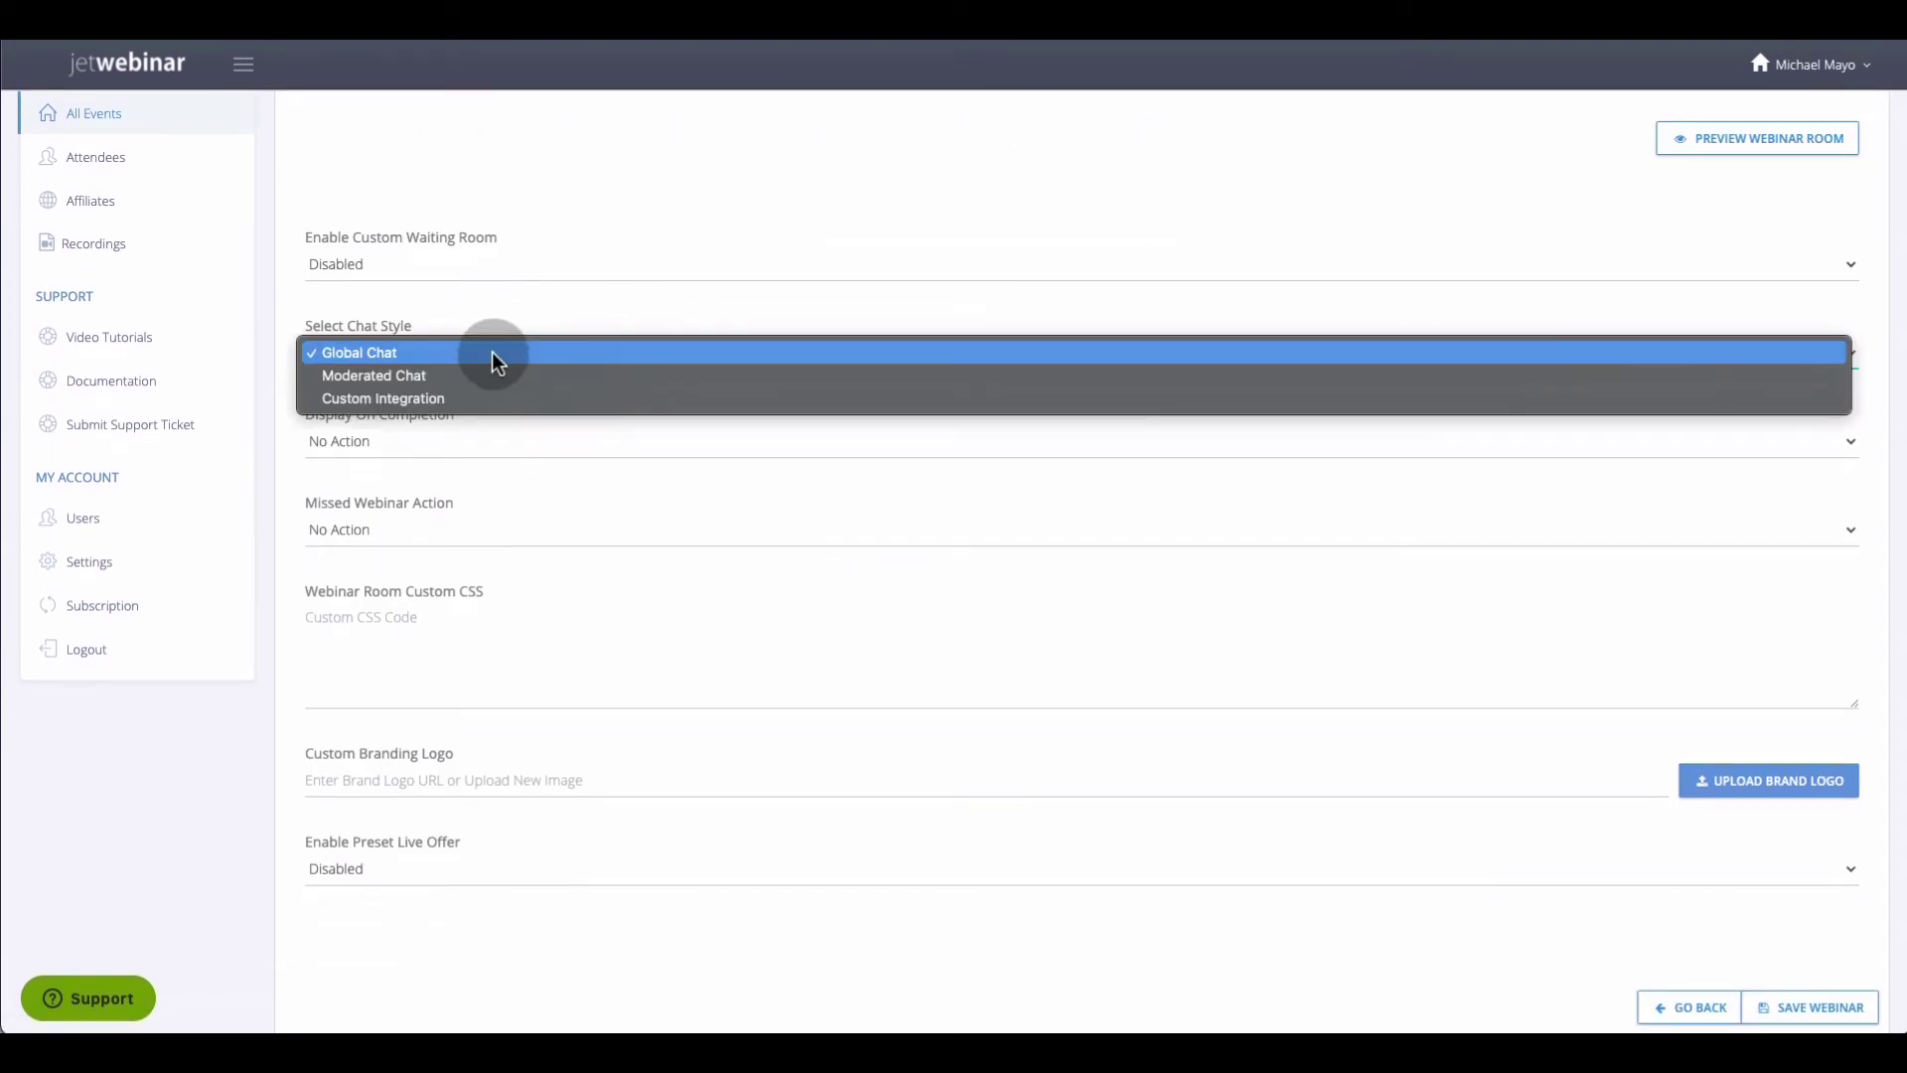
left_click(535, 320)
left_click(455, 437)
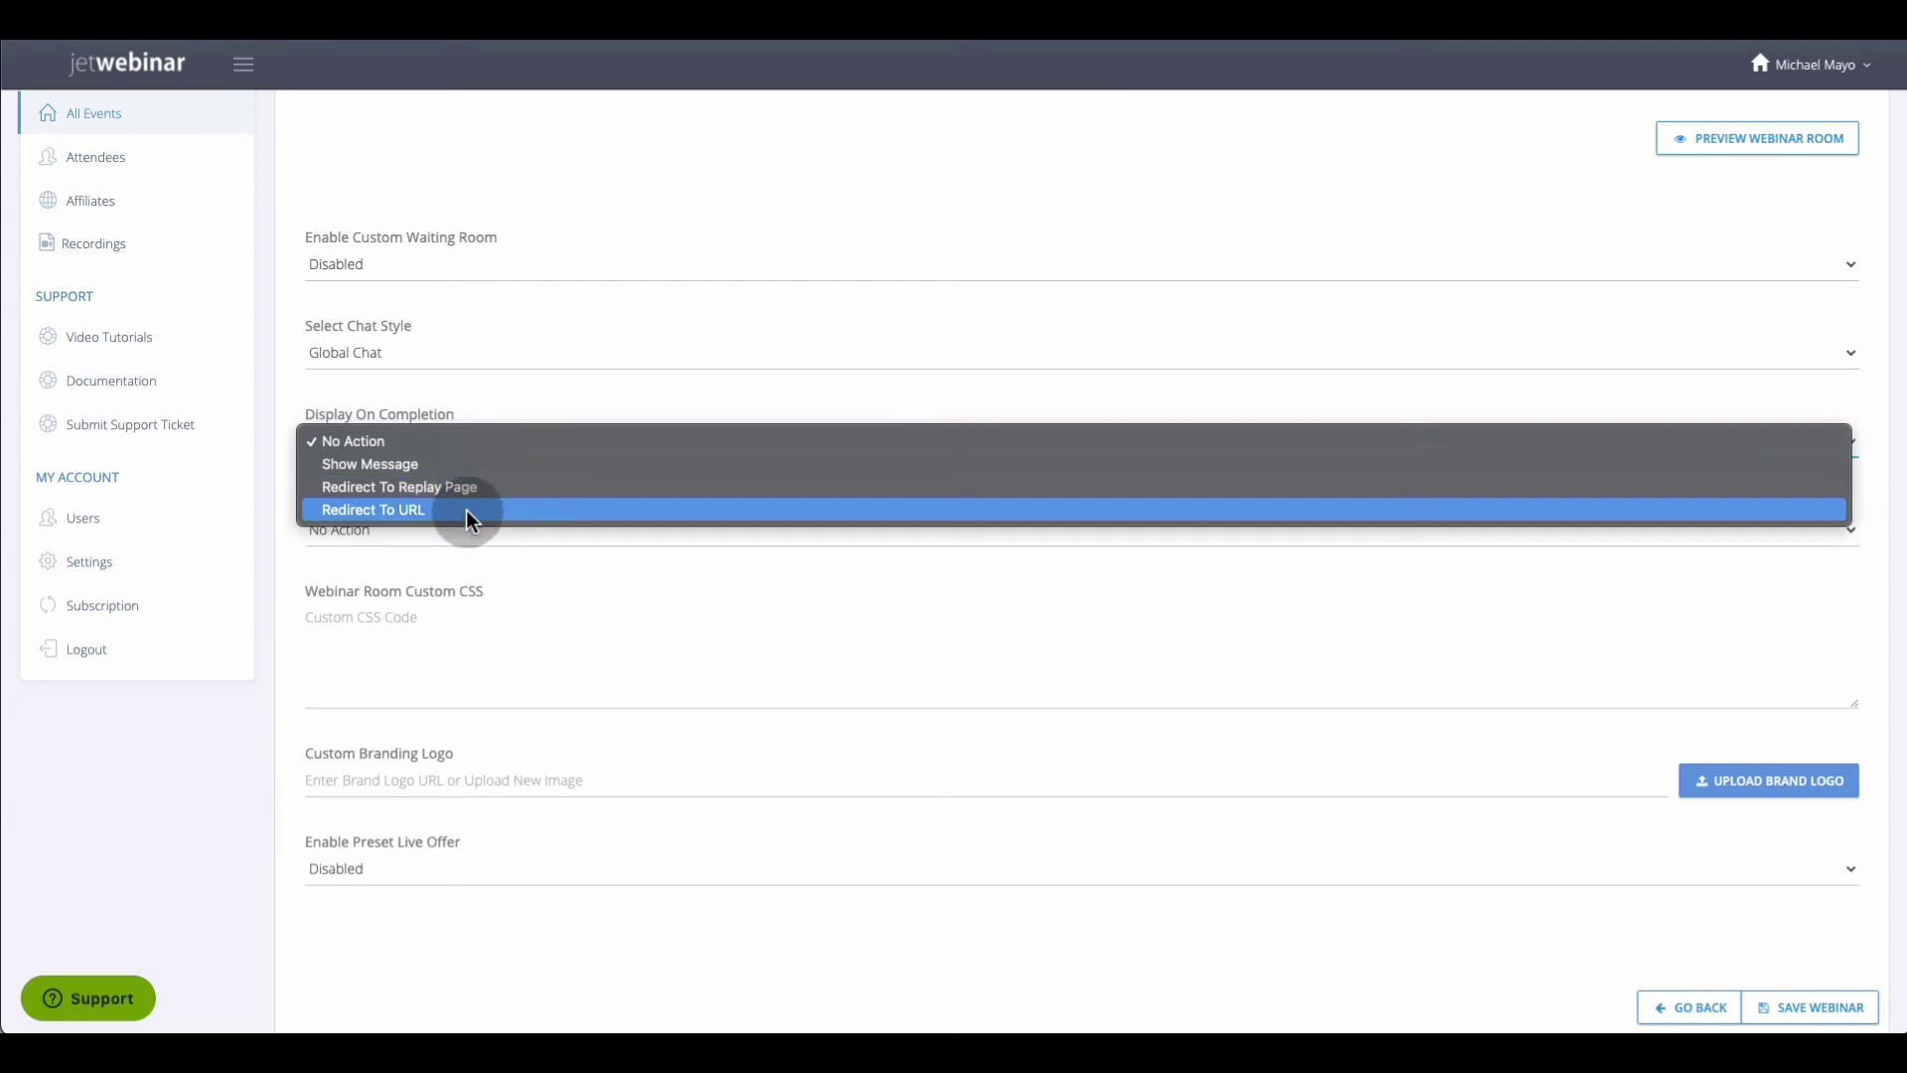
left_click(561, 397)
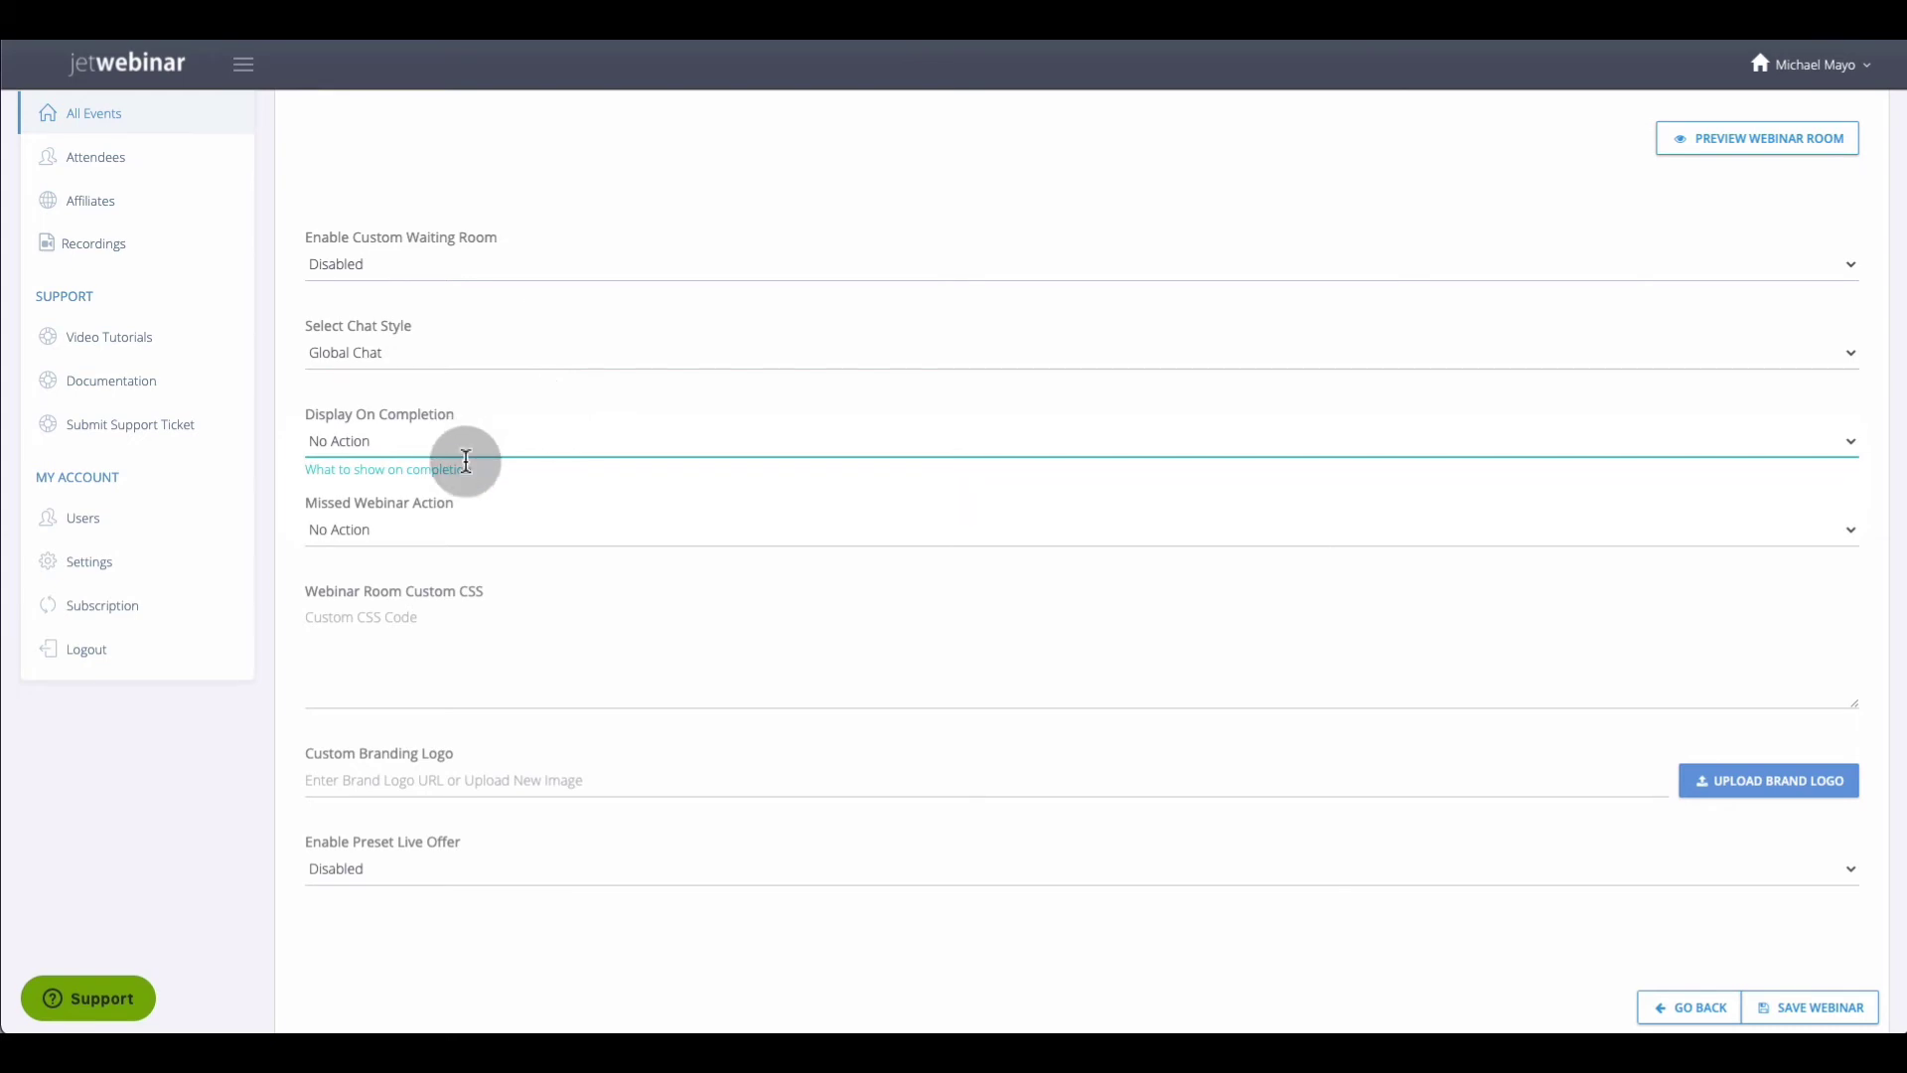
left_click(444, 526)
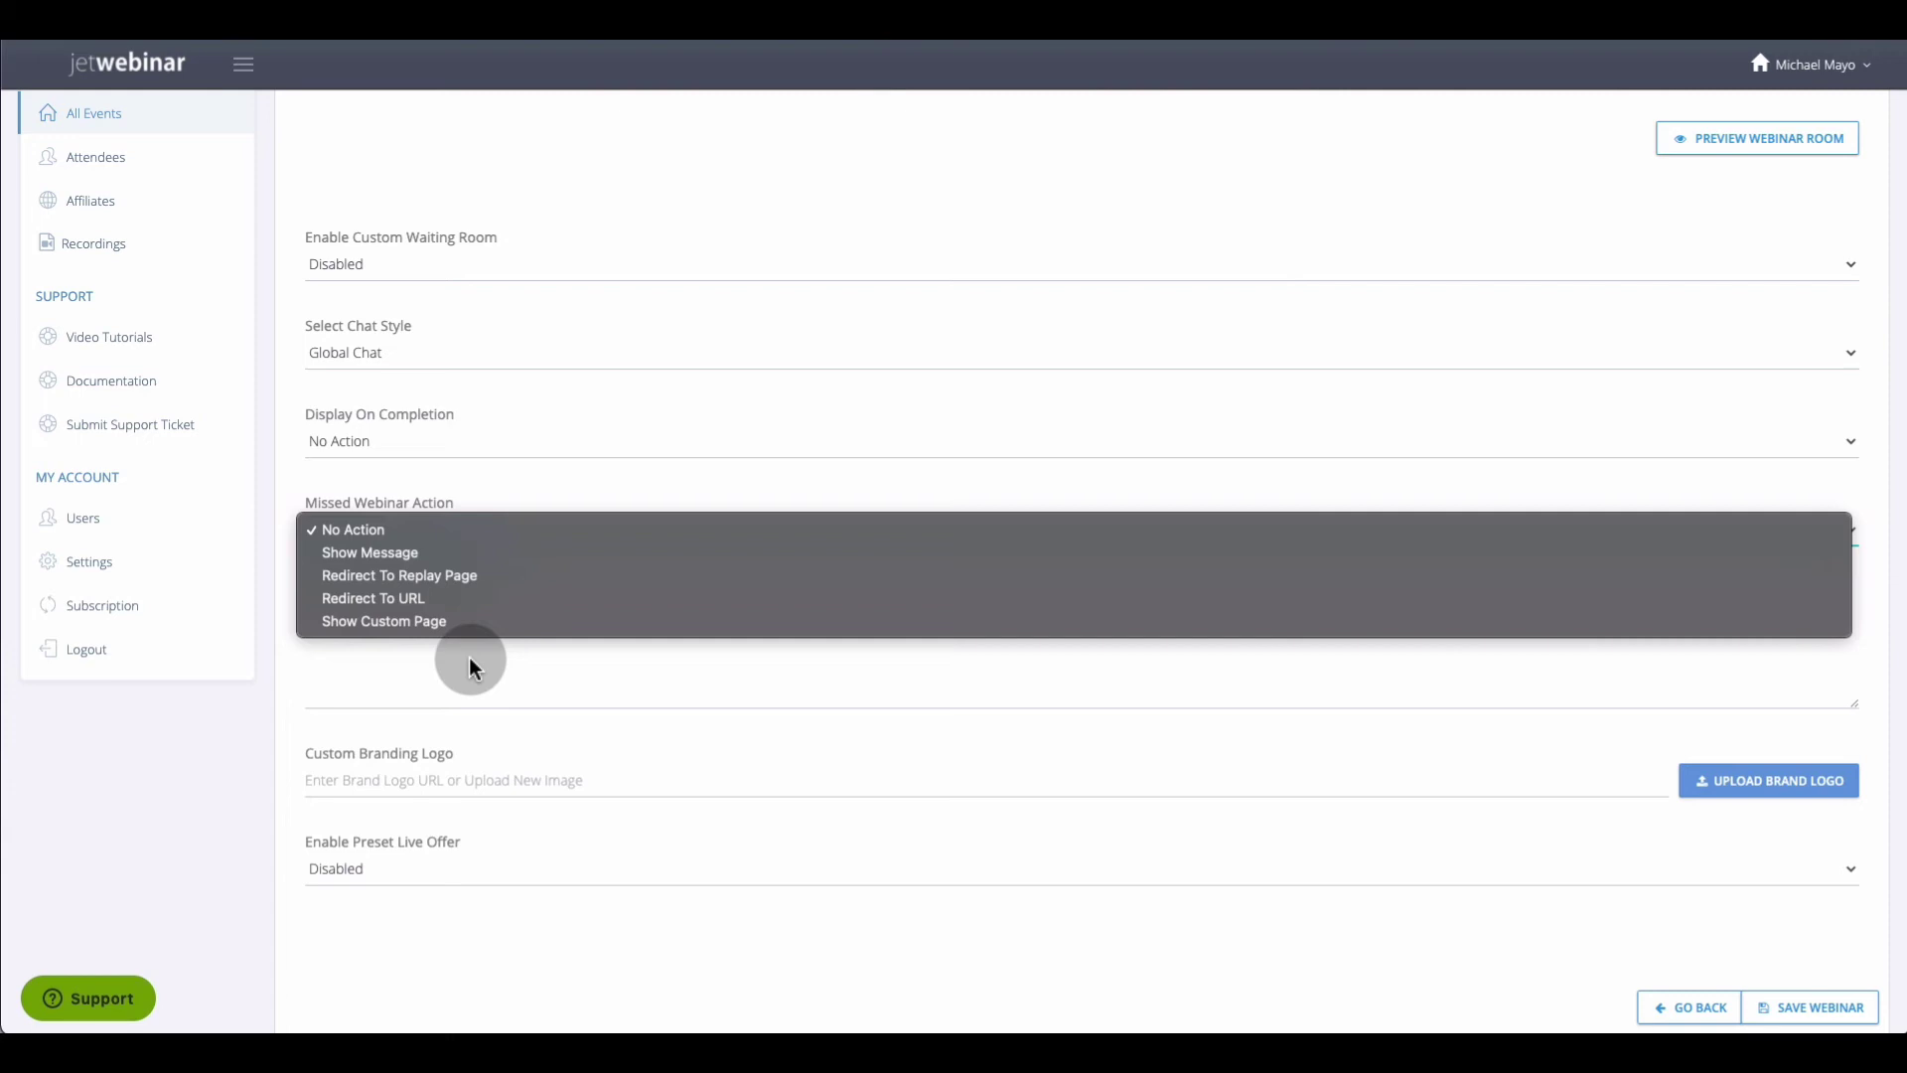
left_click(469, 661)
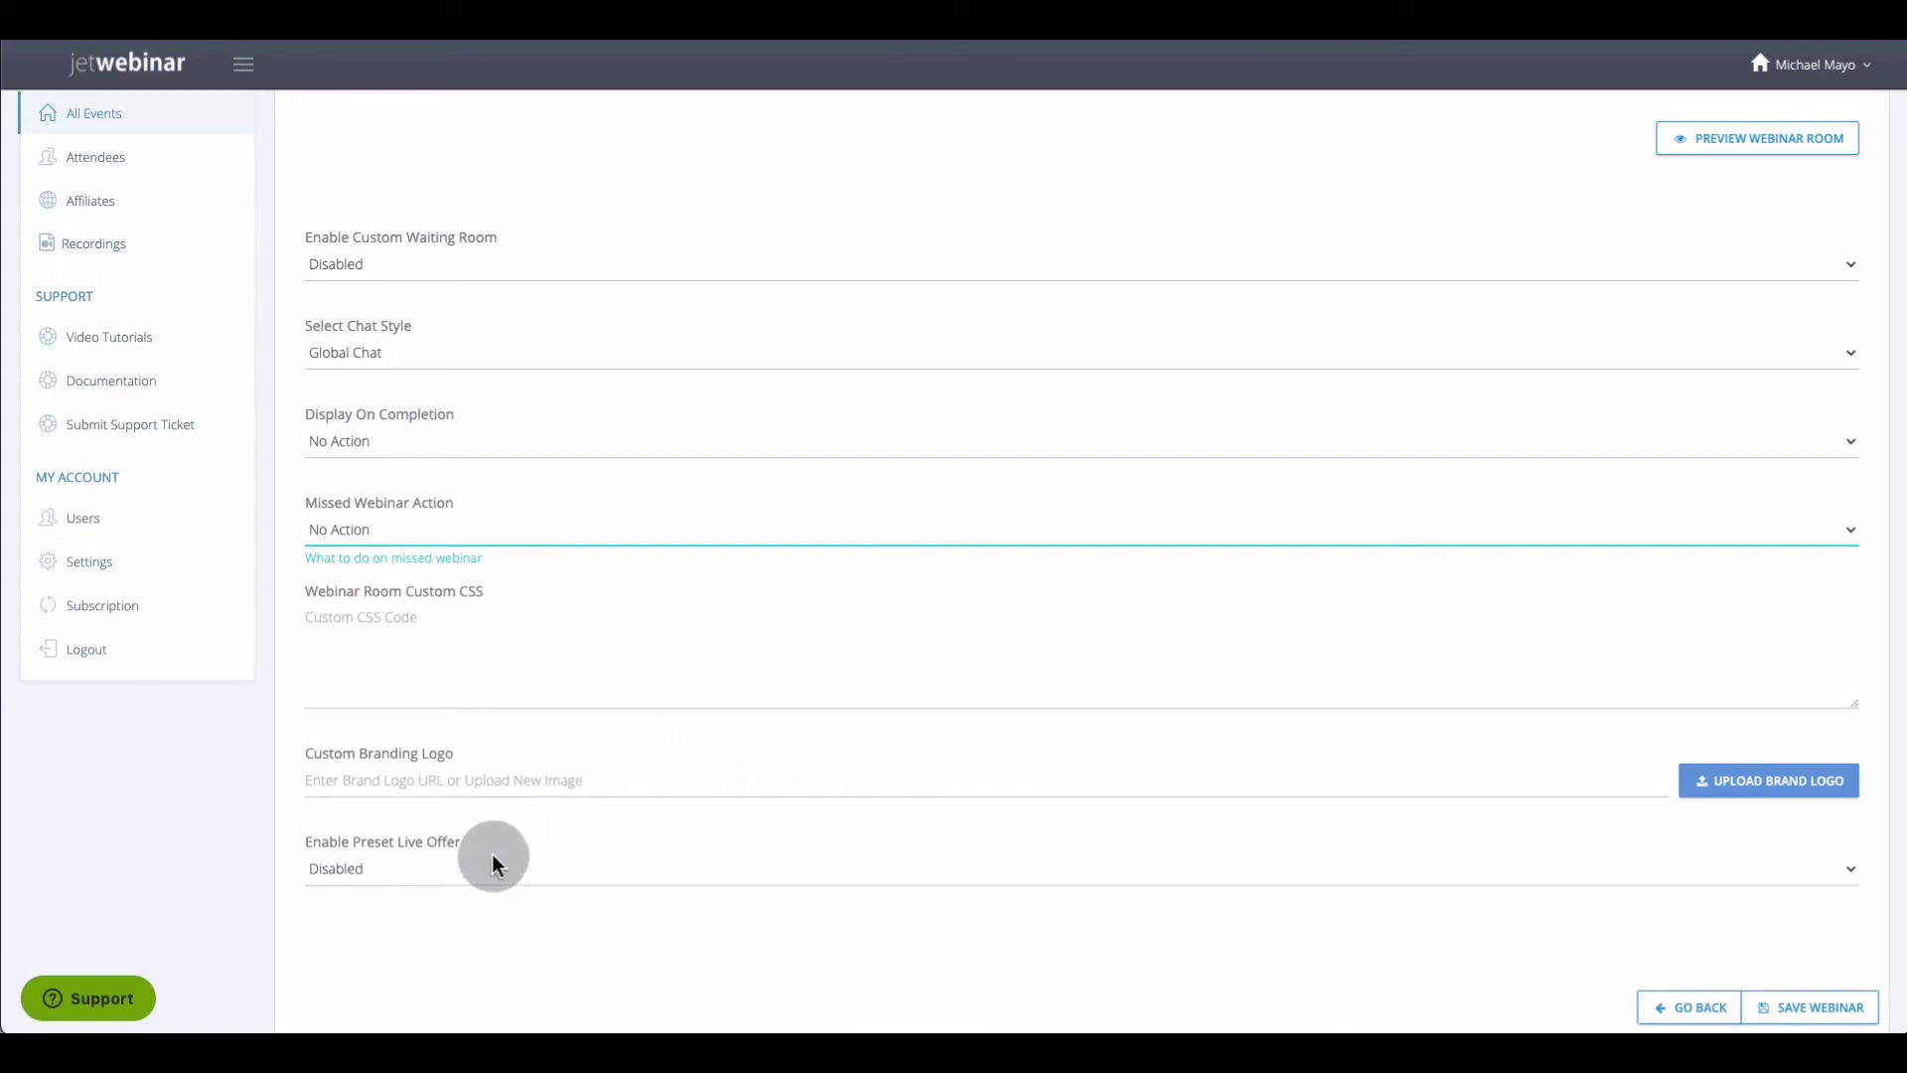
left_click(463, 870)
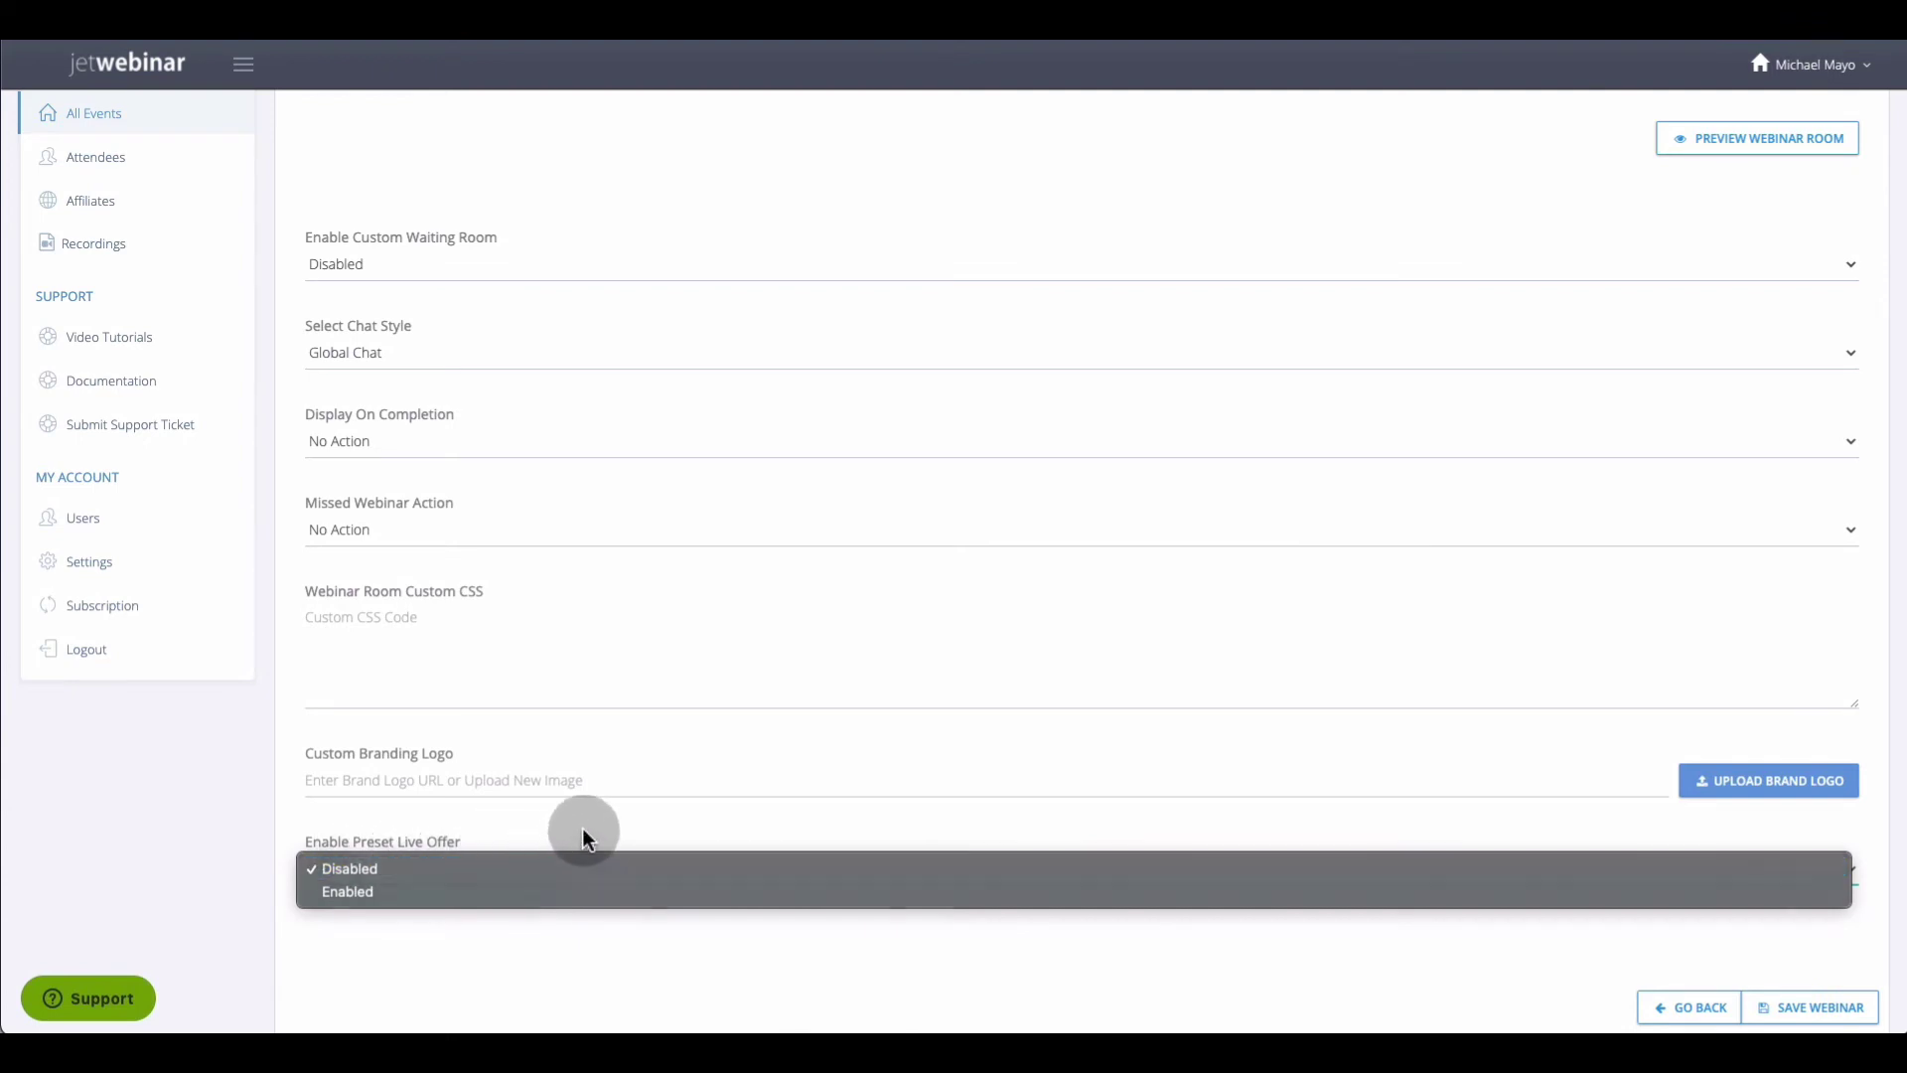
Set Enable Preset Live Offer to Enabled and visit the new Offer Description and Offer URL fields
left_click(528, 866)
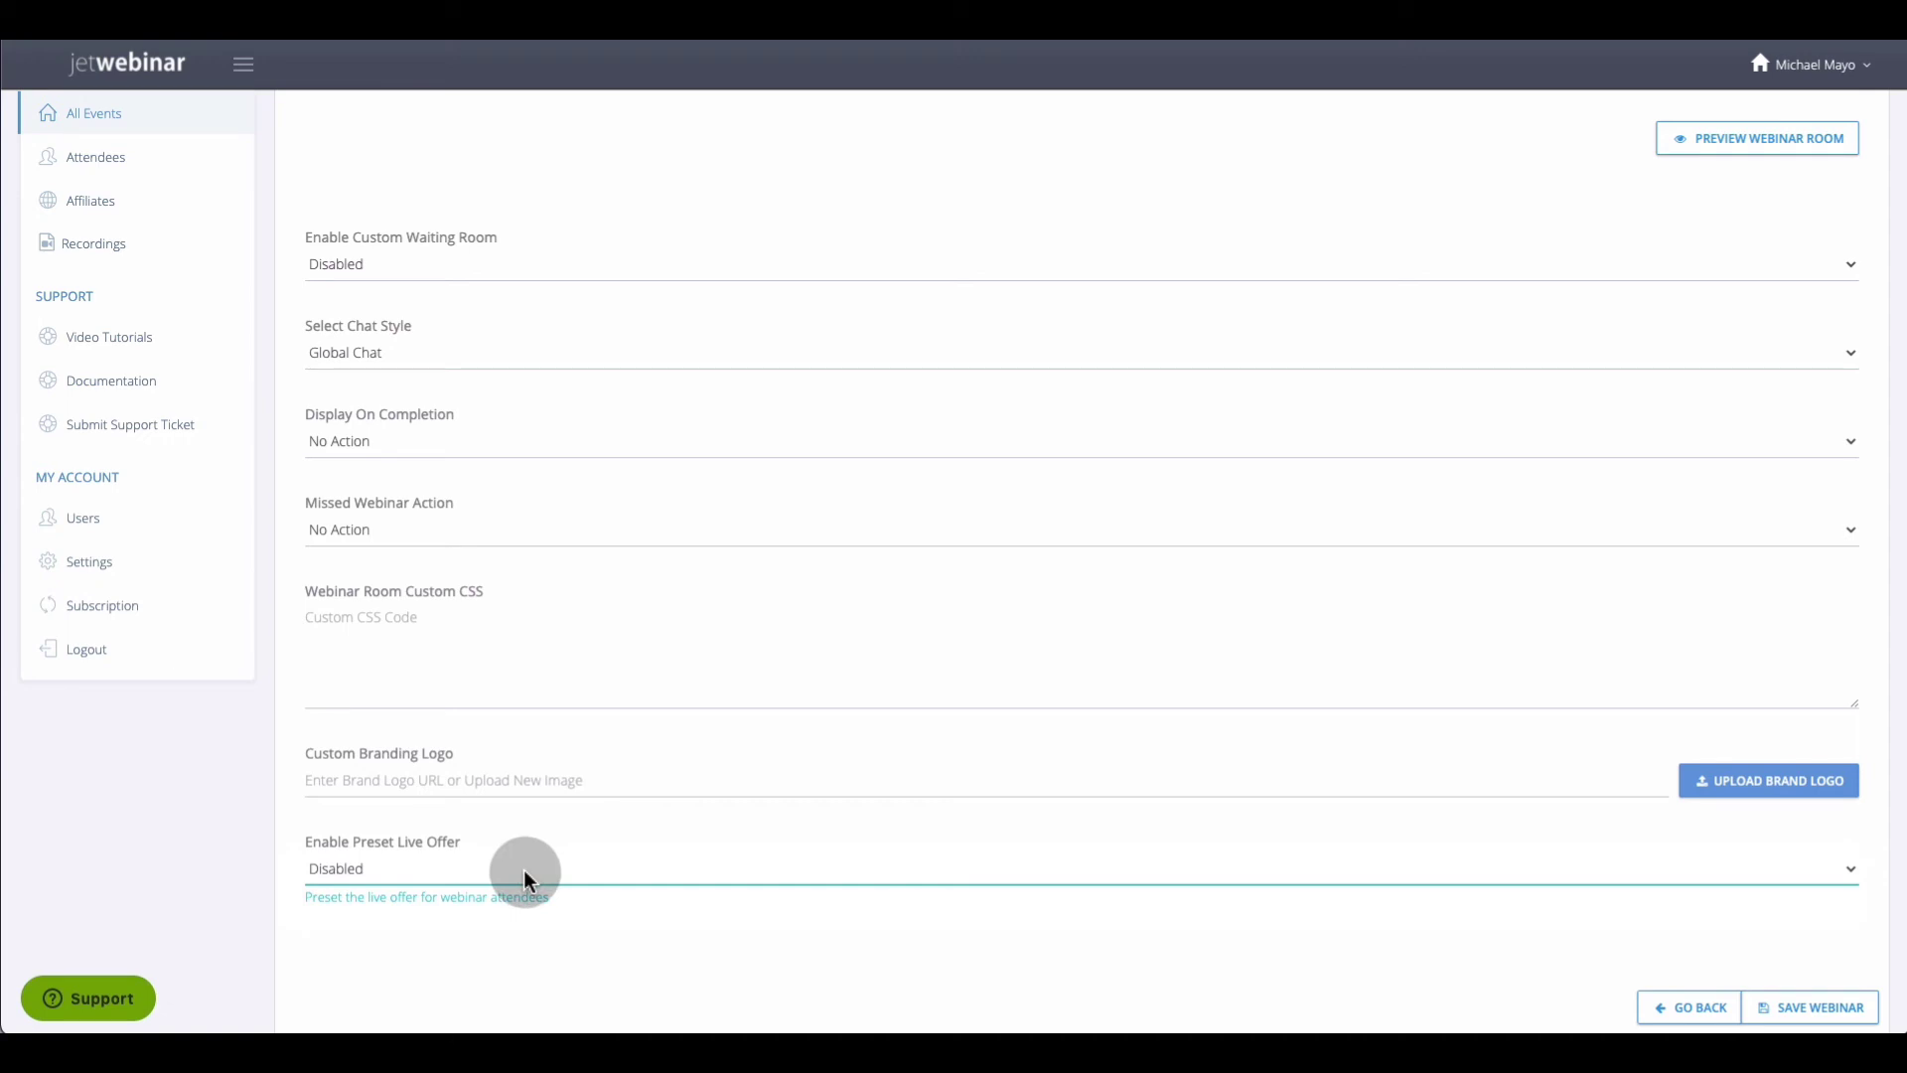
left_click(522, 869)
left_click(475, 896)
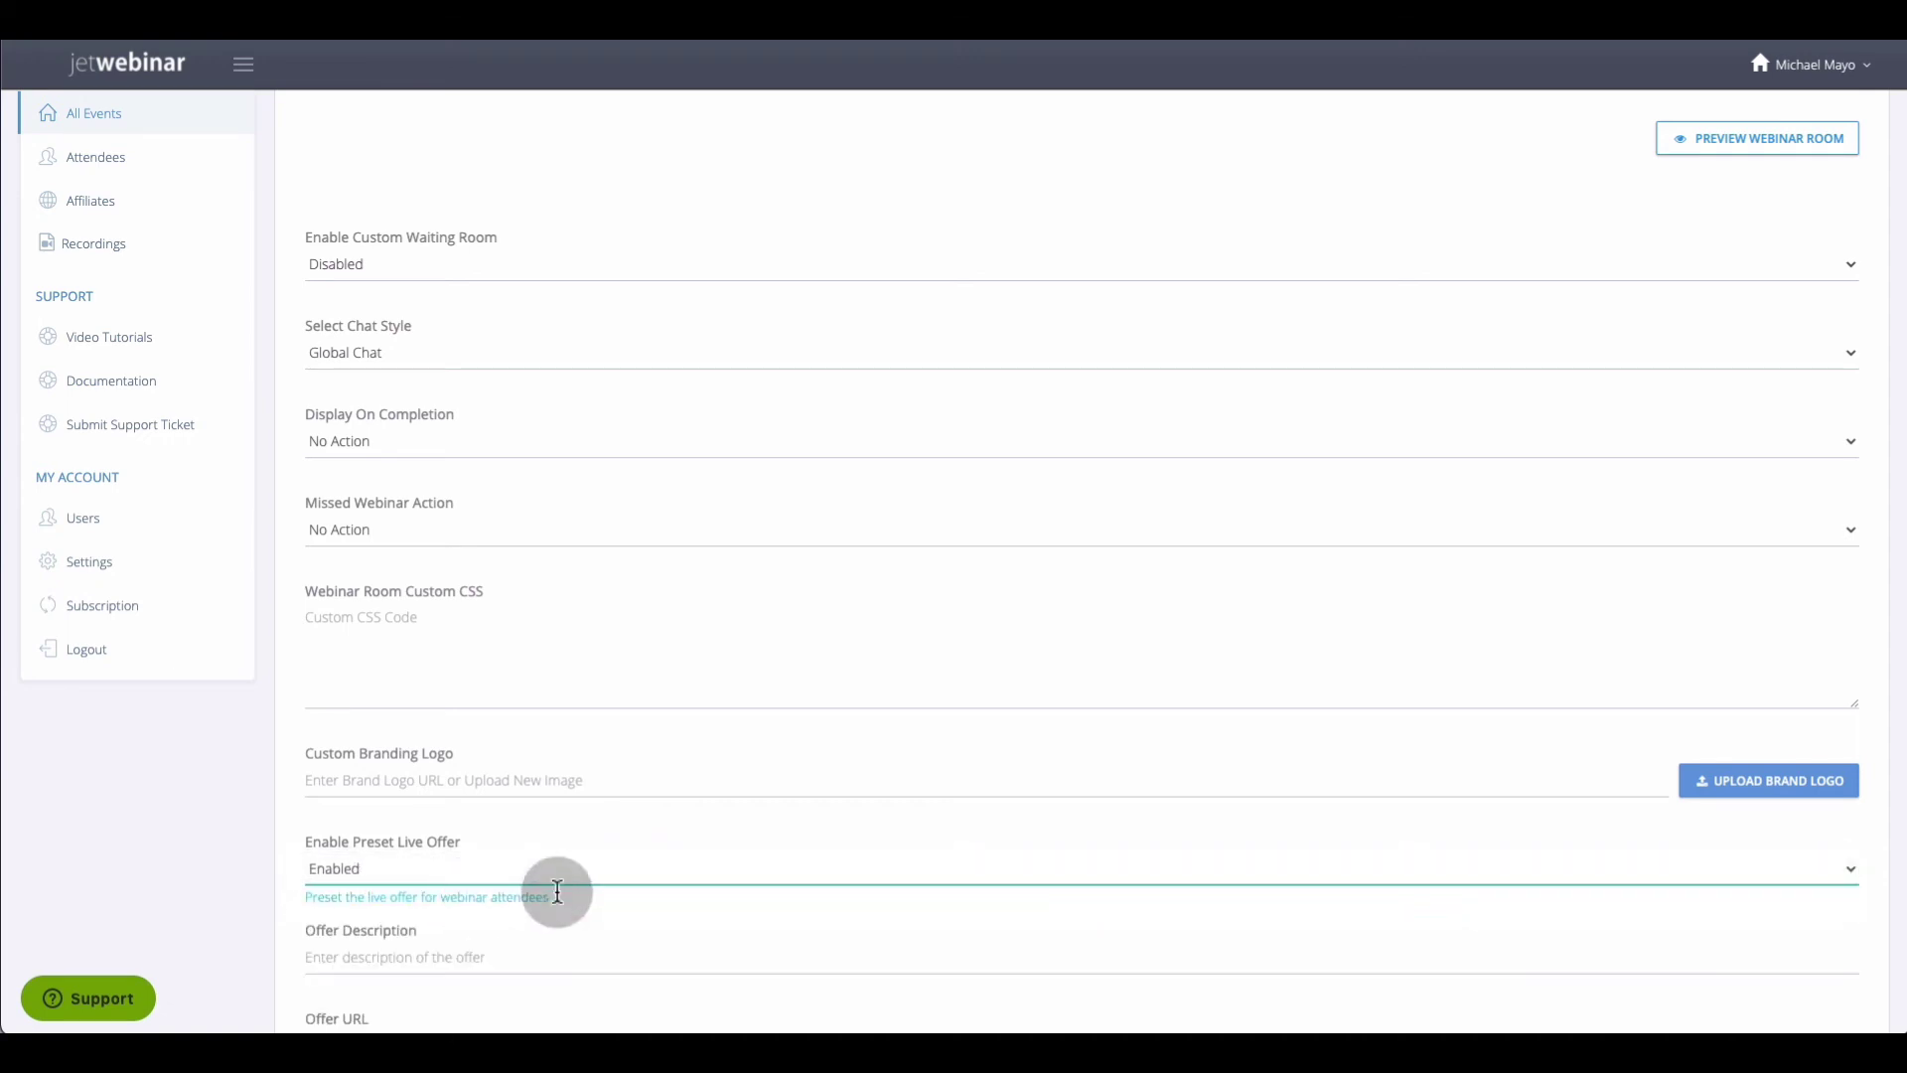
scroll(630, 849, "down", 3)
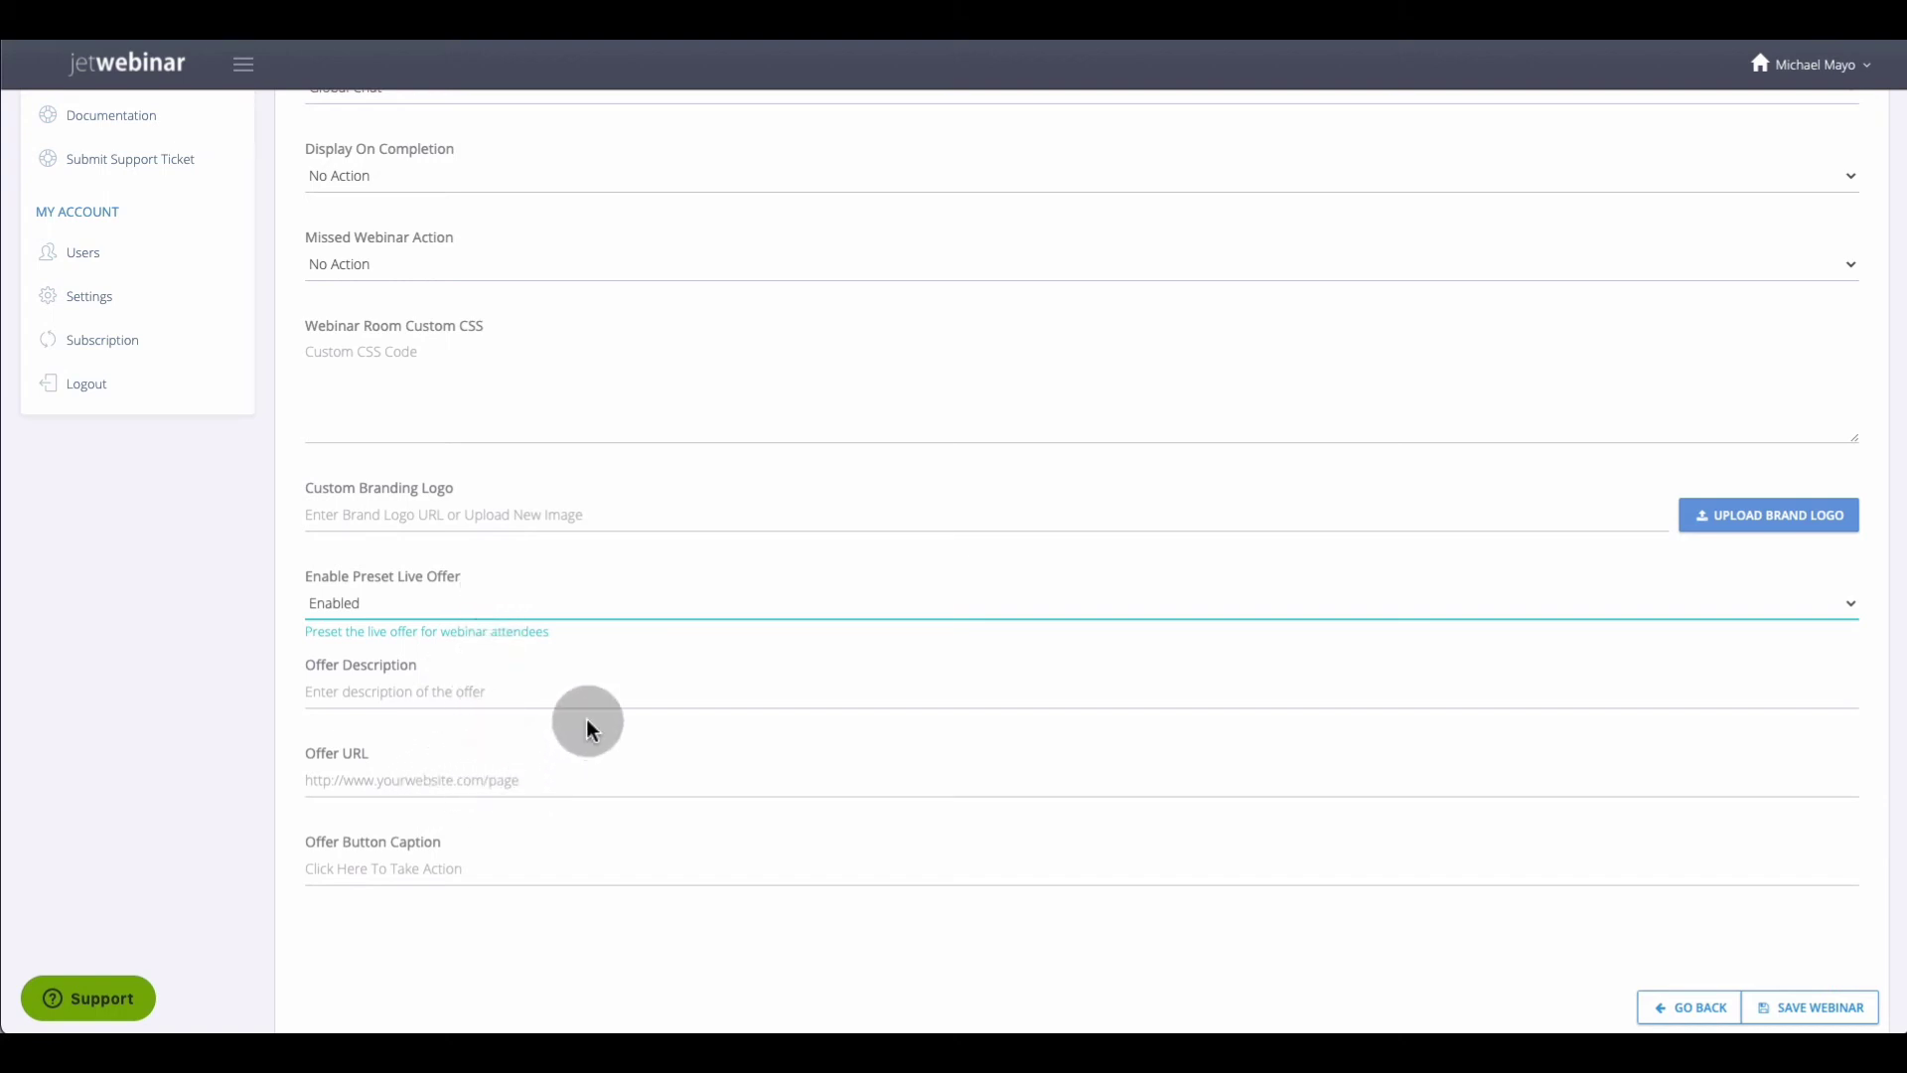
left_click(558, 675)
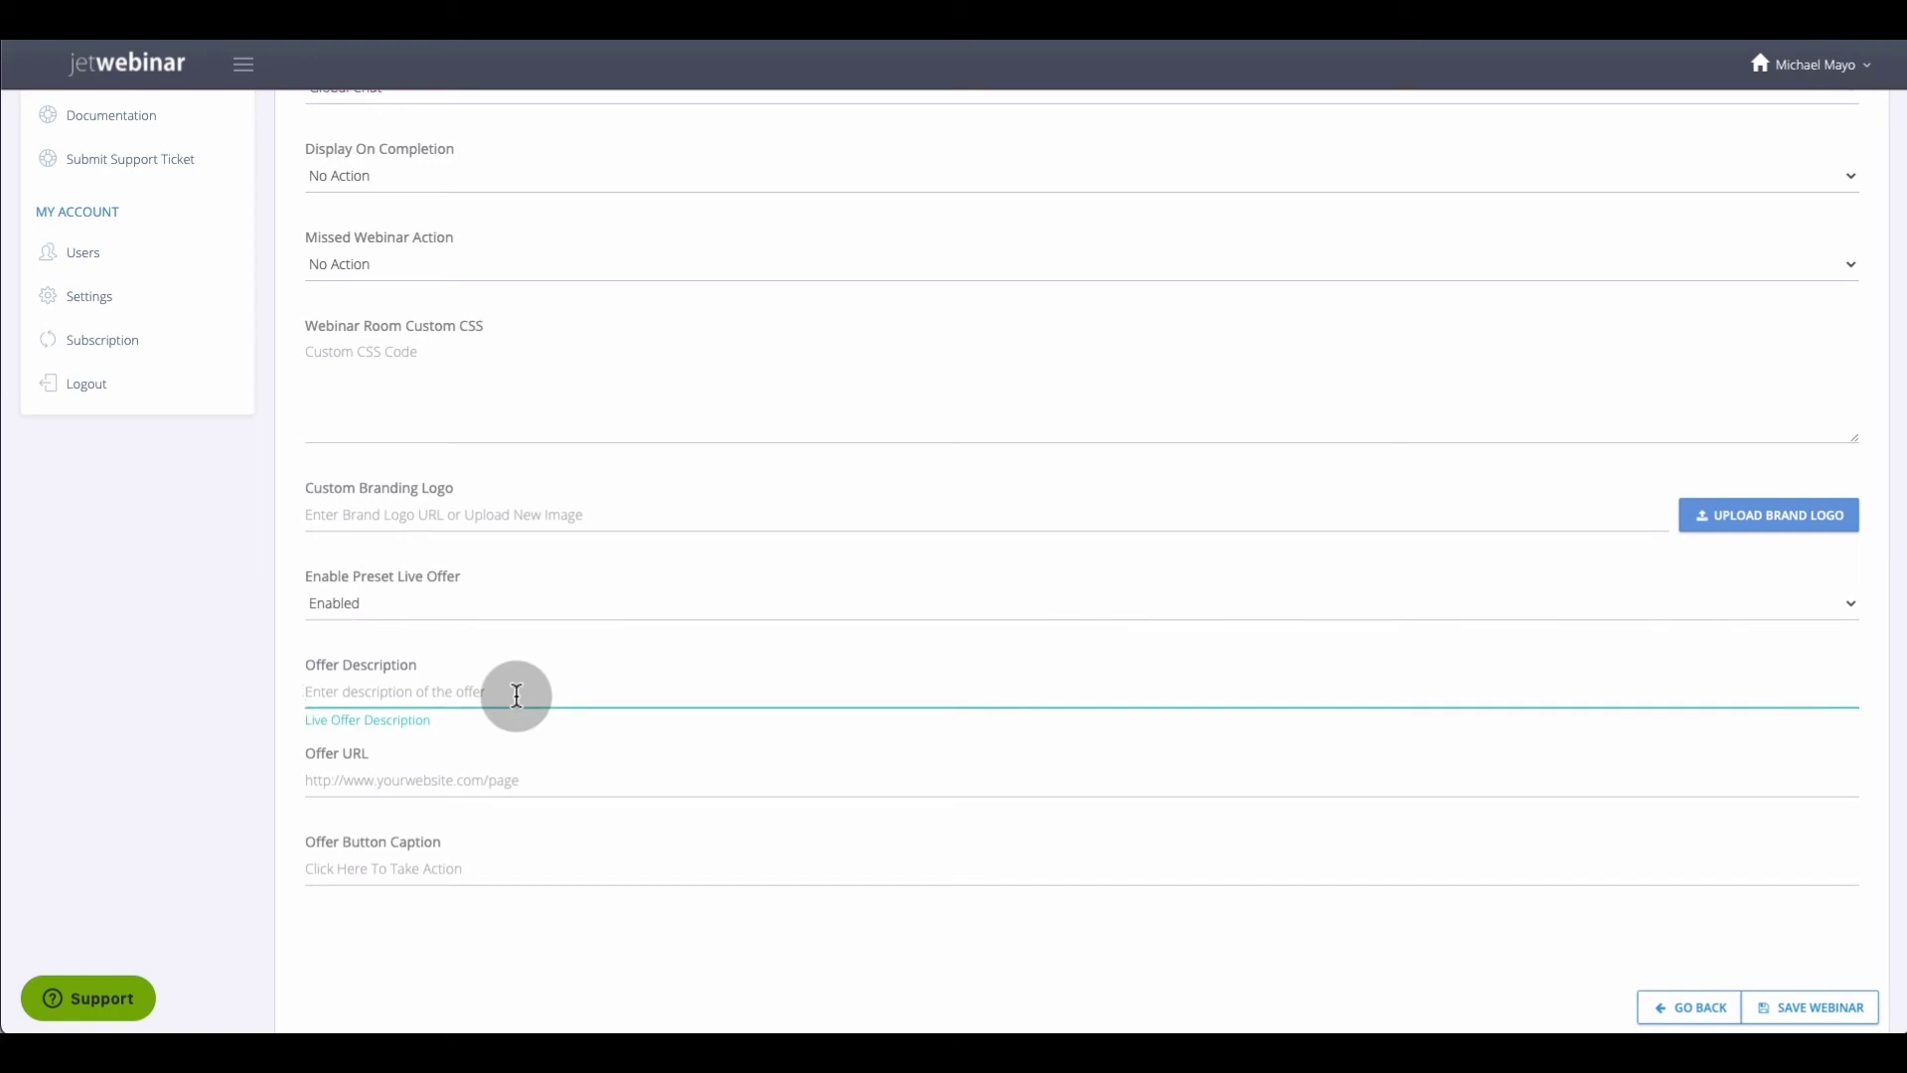
key("Tab")
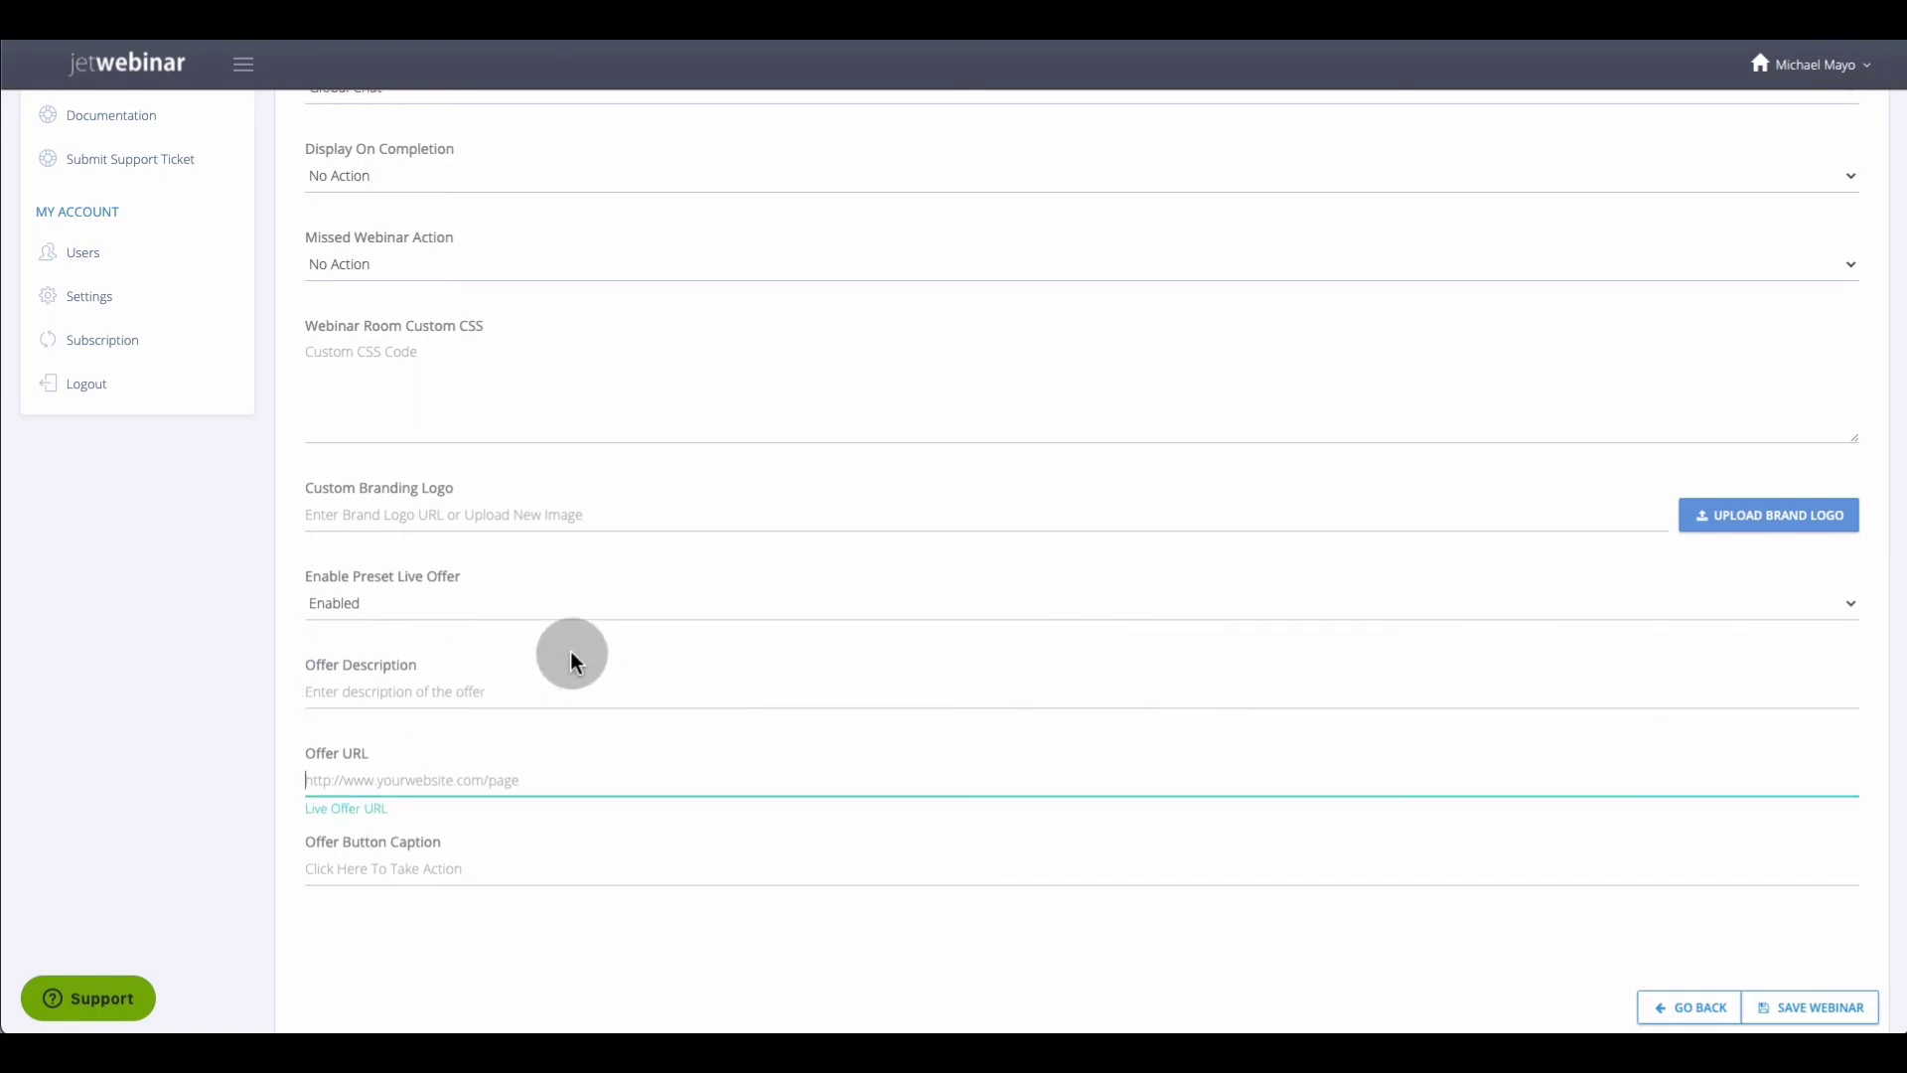
scroll(578, 653, "up", 1)
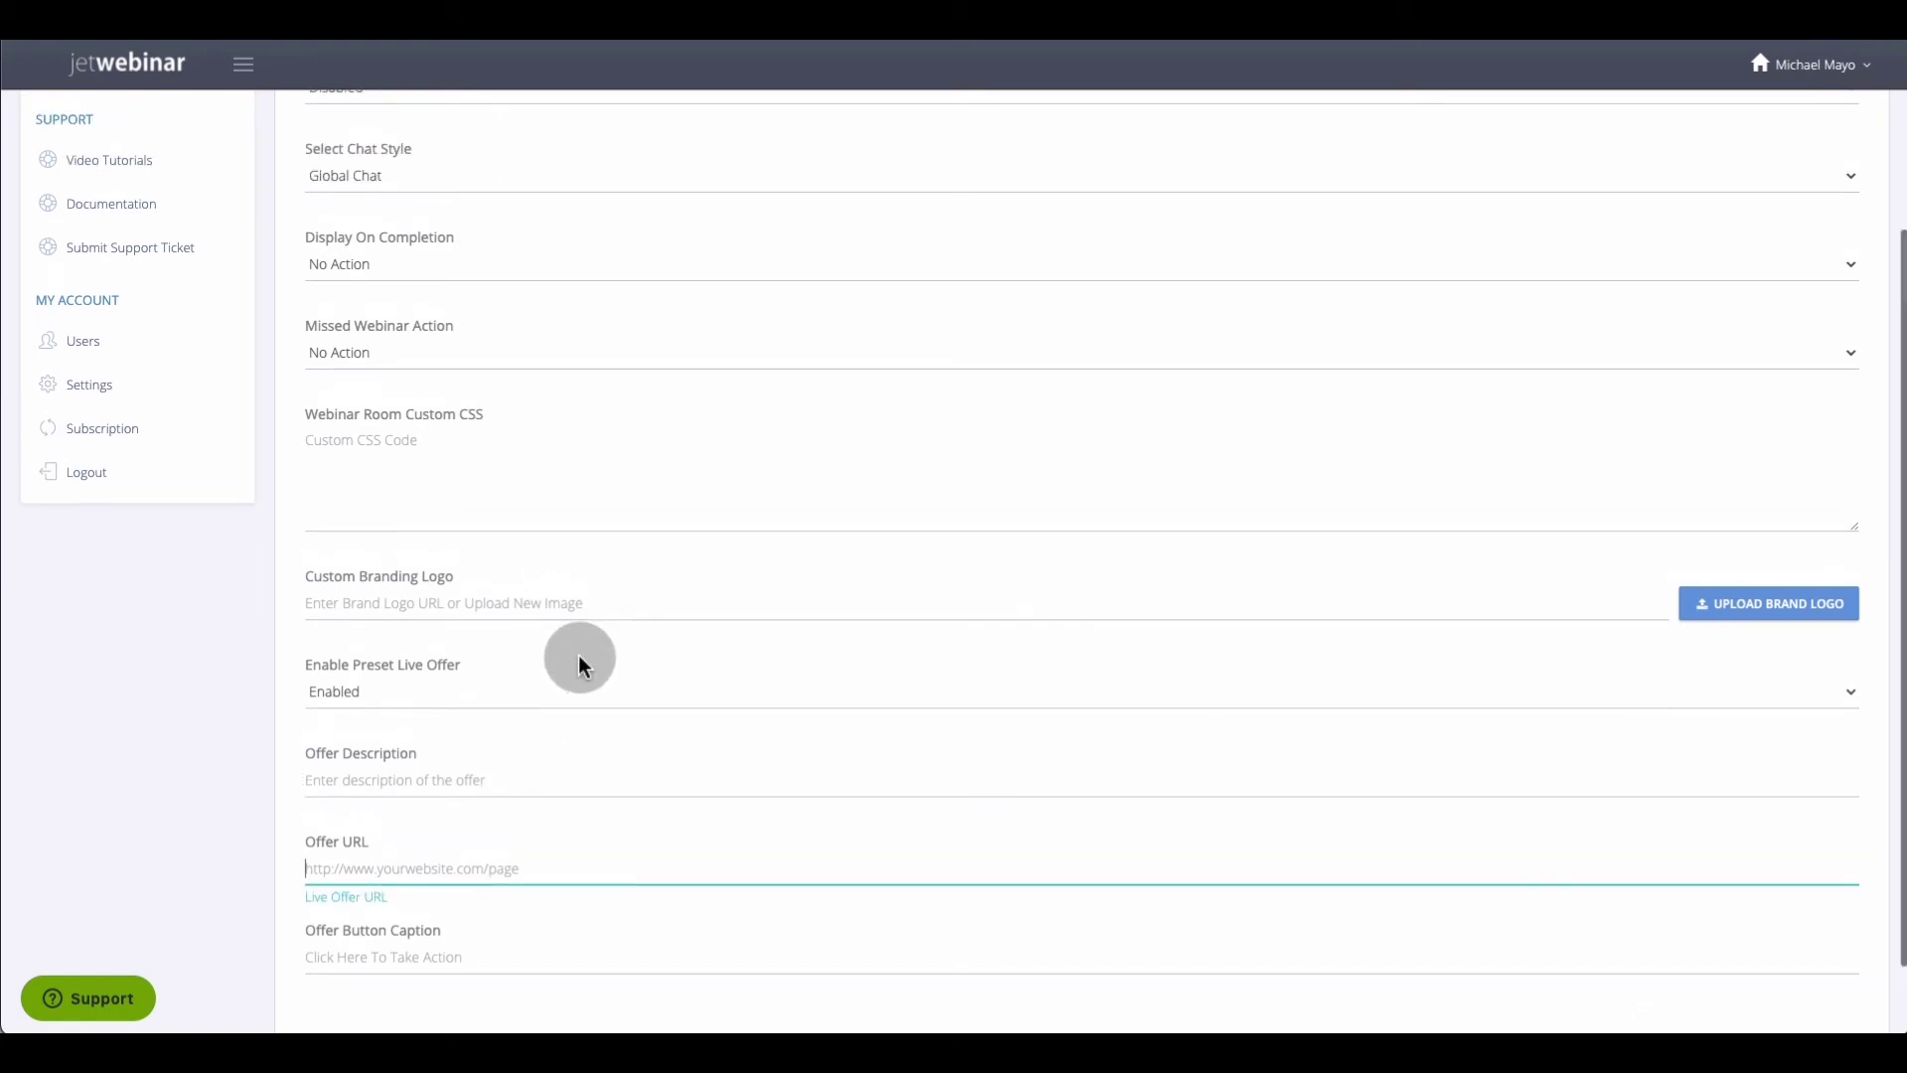
scroll(596, 654, "up", 1)
scroll(598, 654, "up", 2)
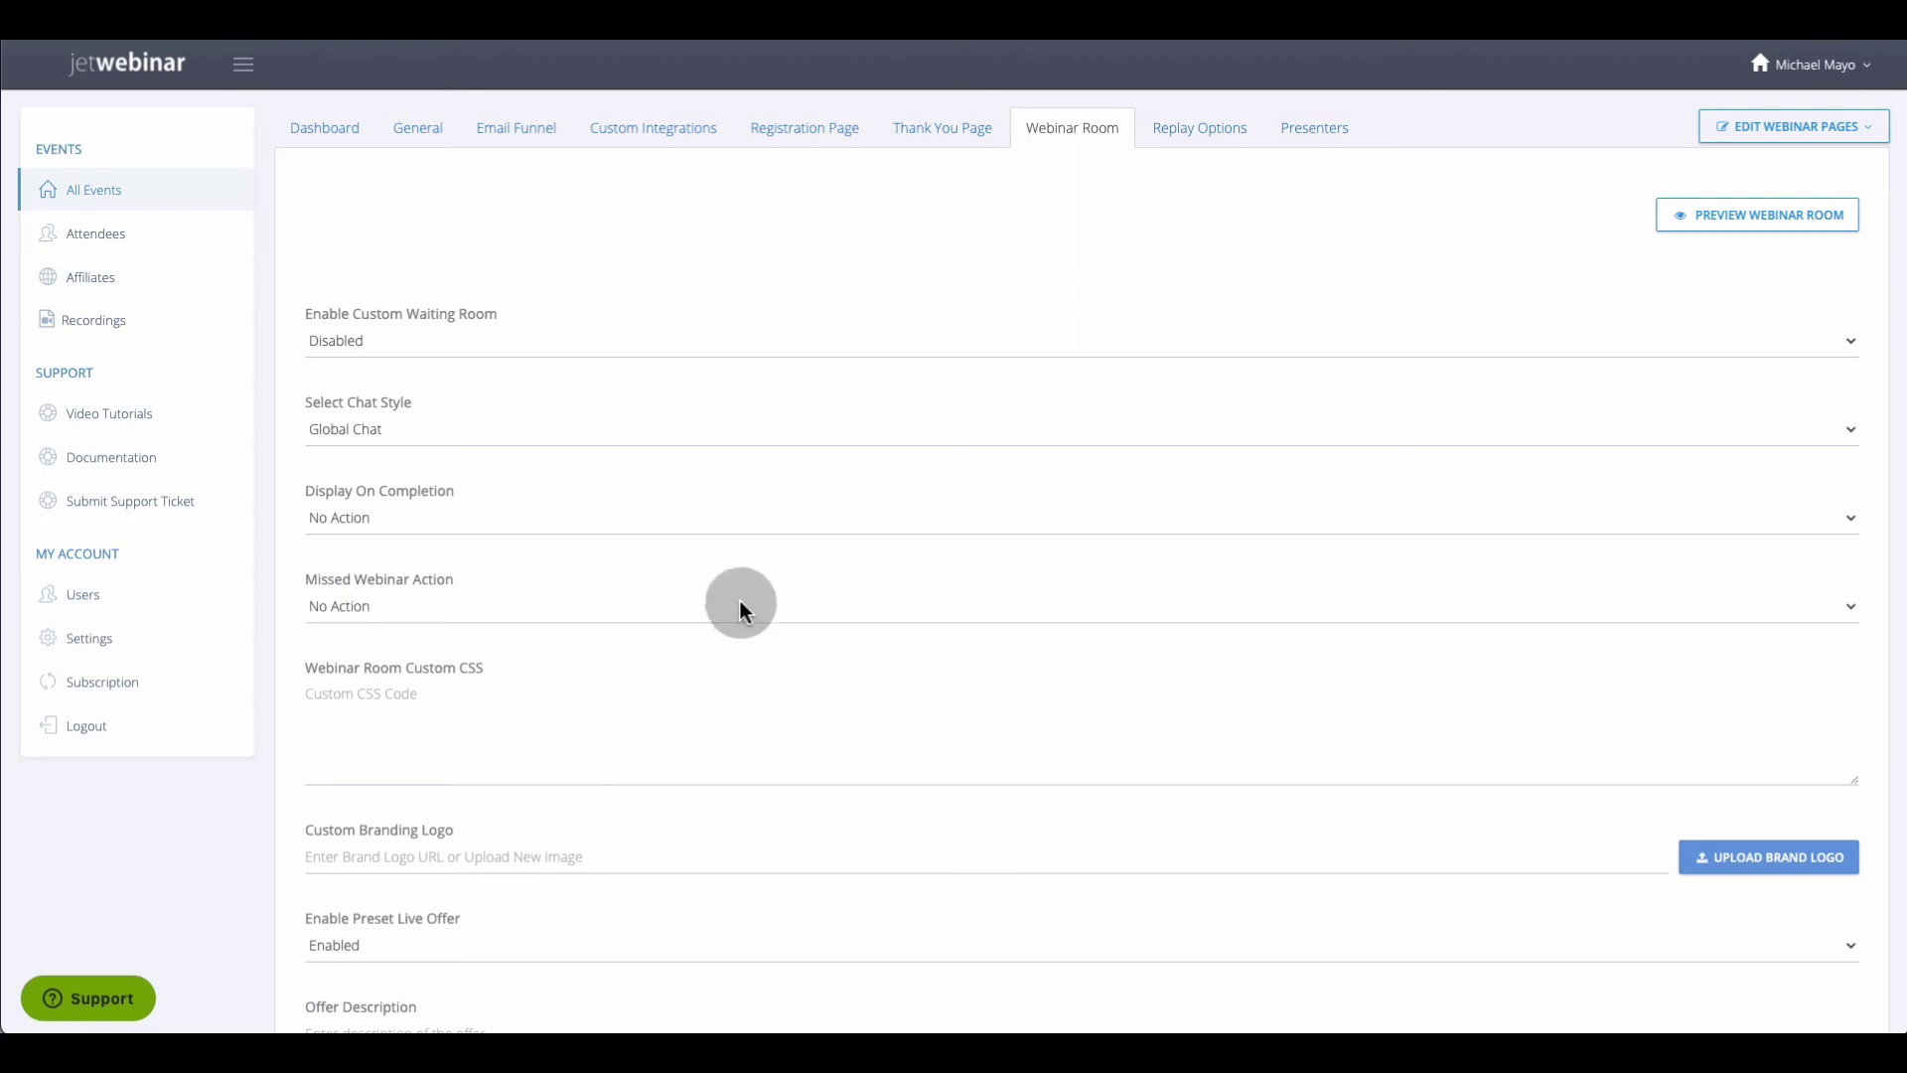
Keep Replay Available Enabled and choose the leads webinar recording as the replay video
left_click(1185, 131)
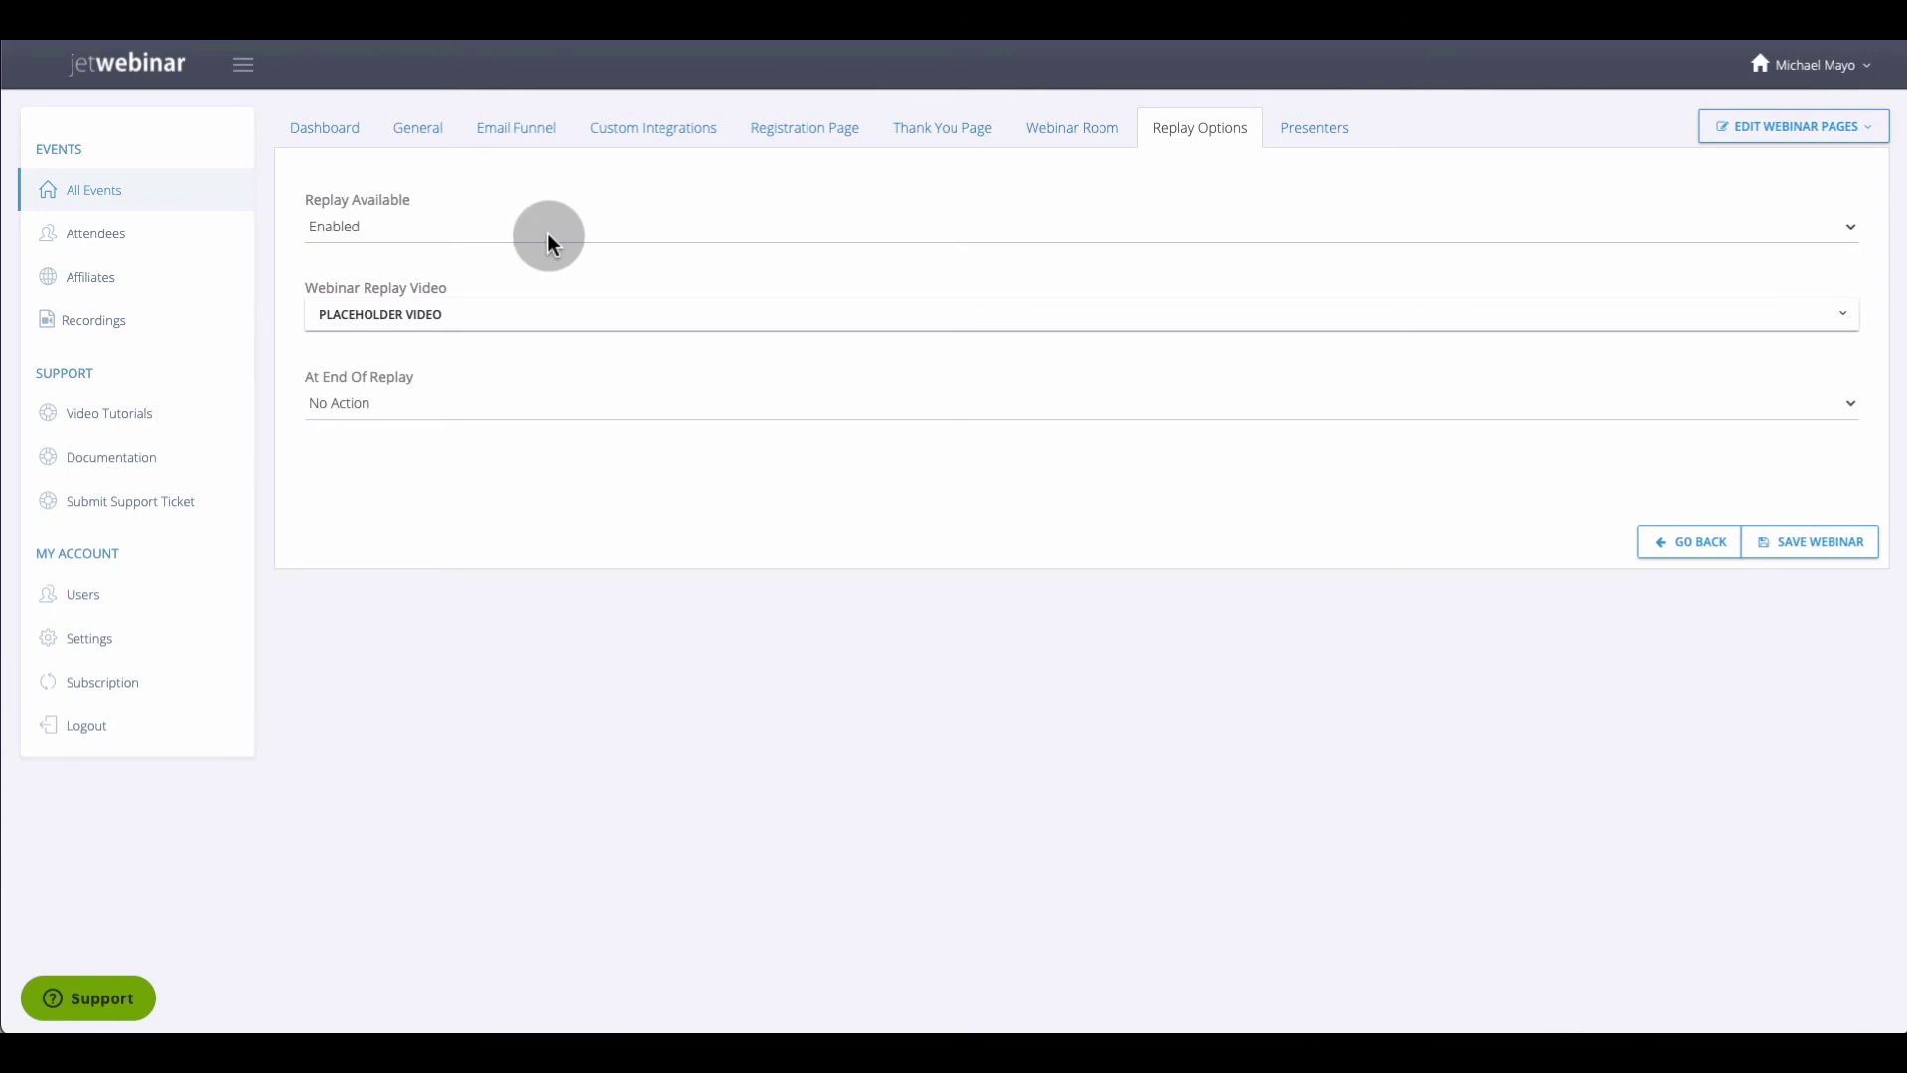
left_click(548, 235)
left_click(547, 231)
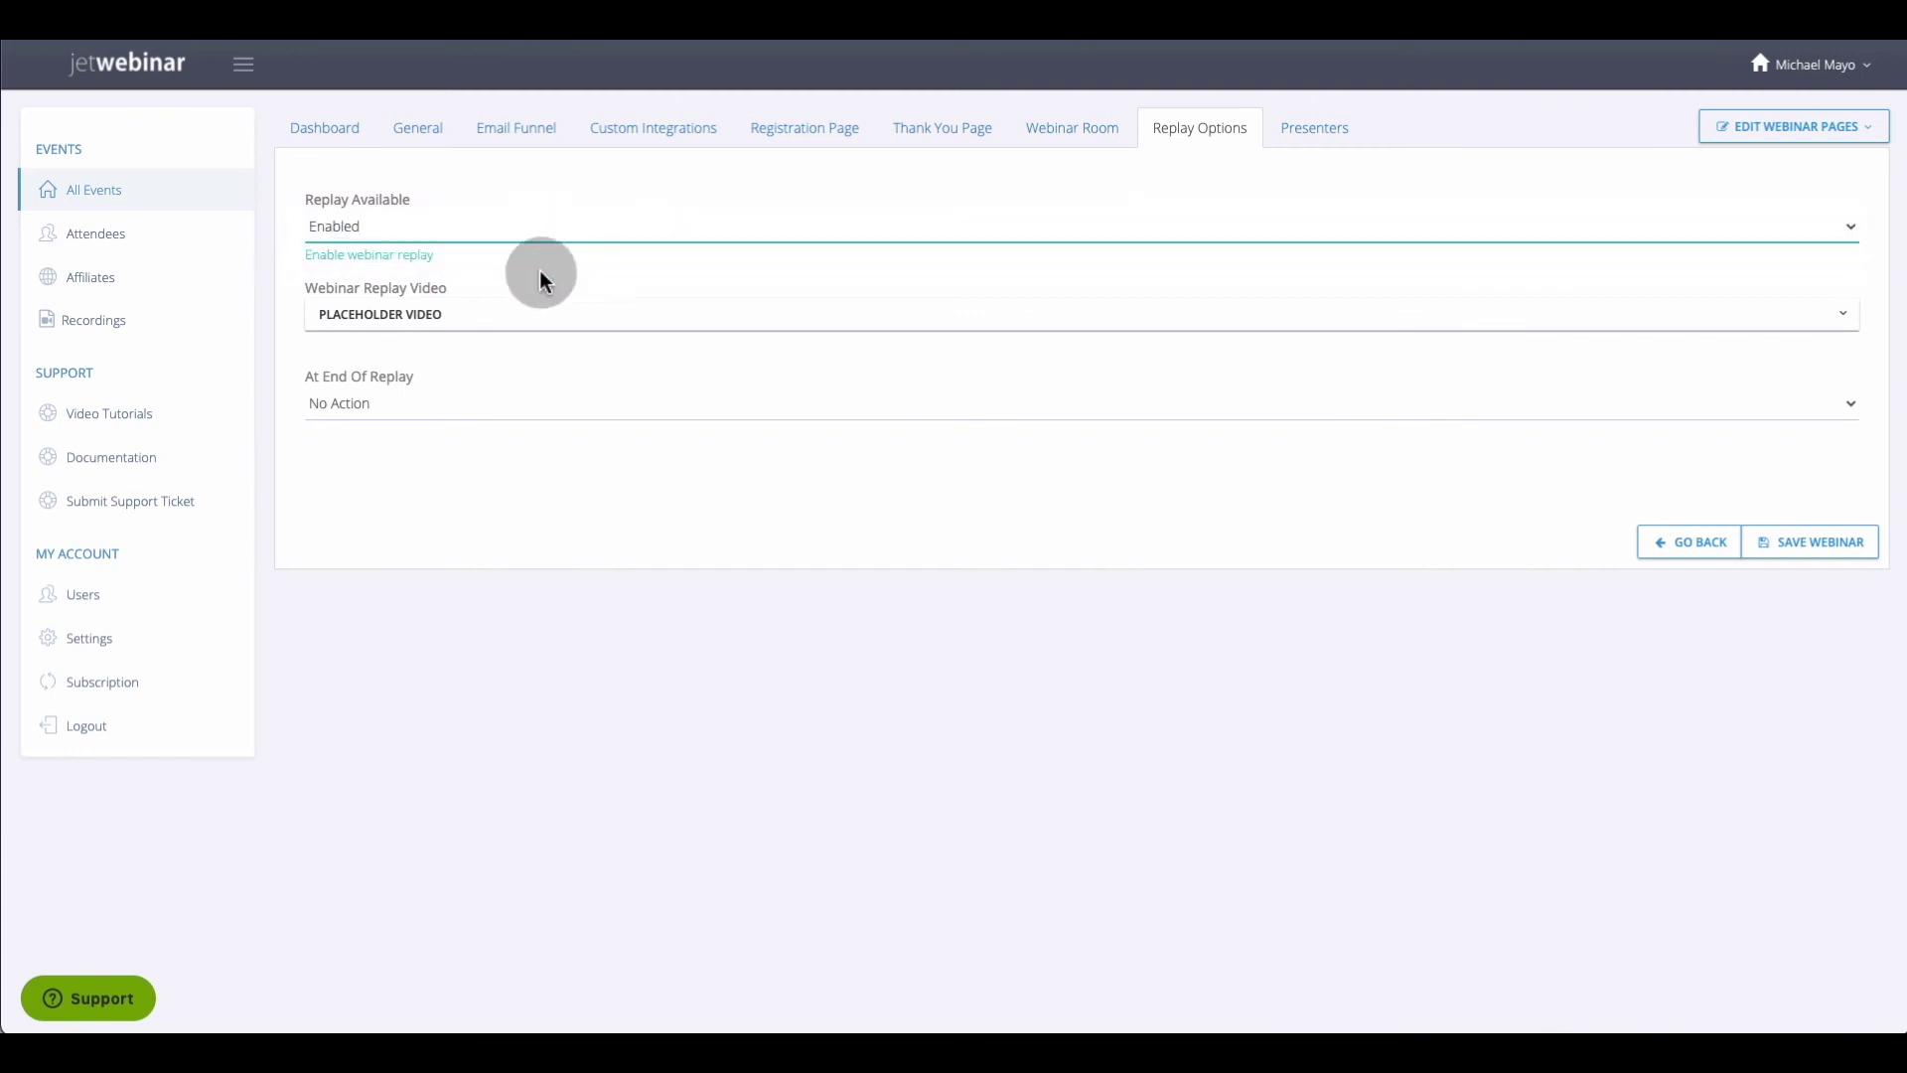
left_click(510, 324)
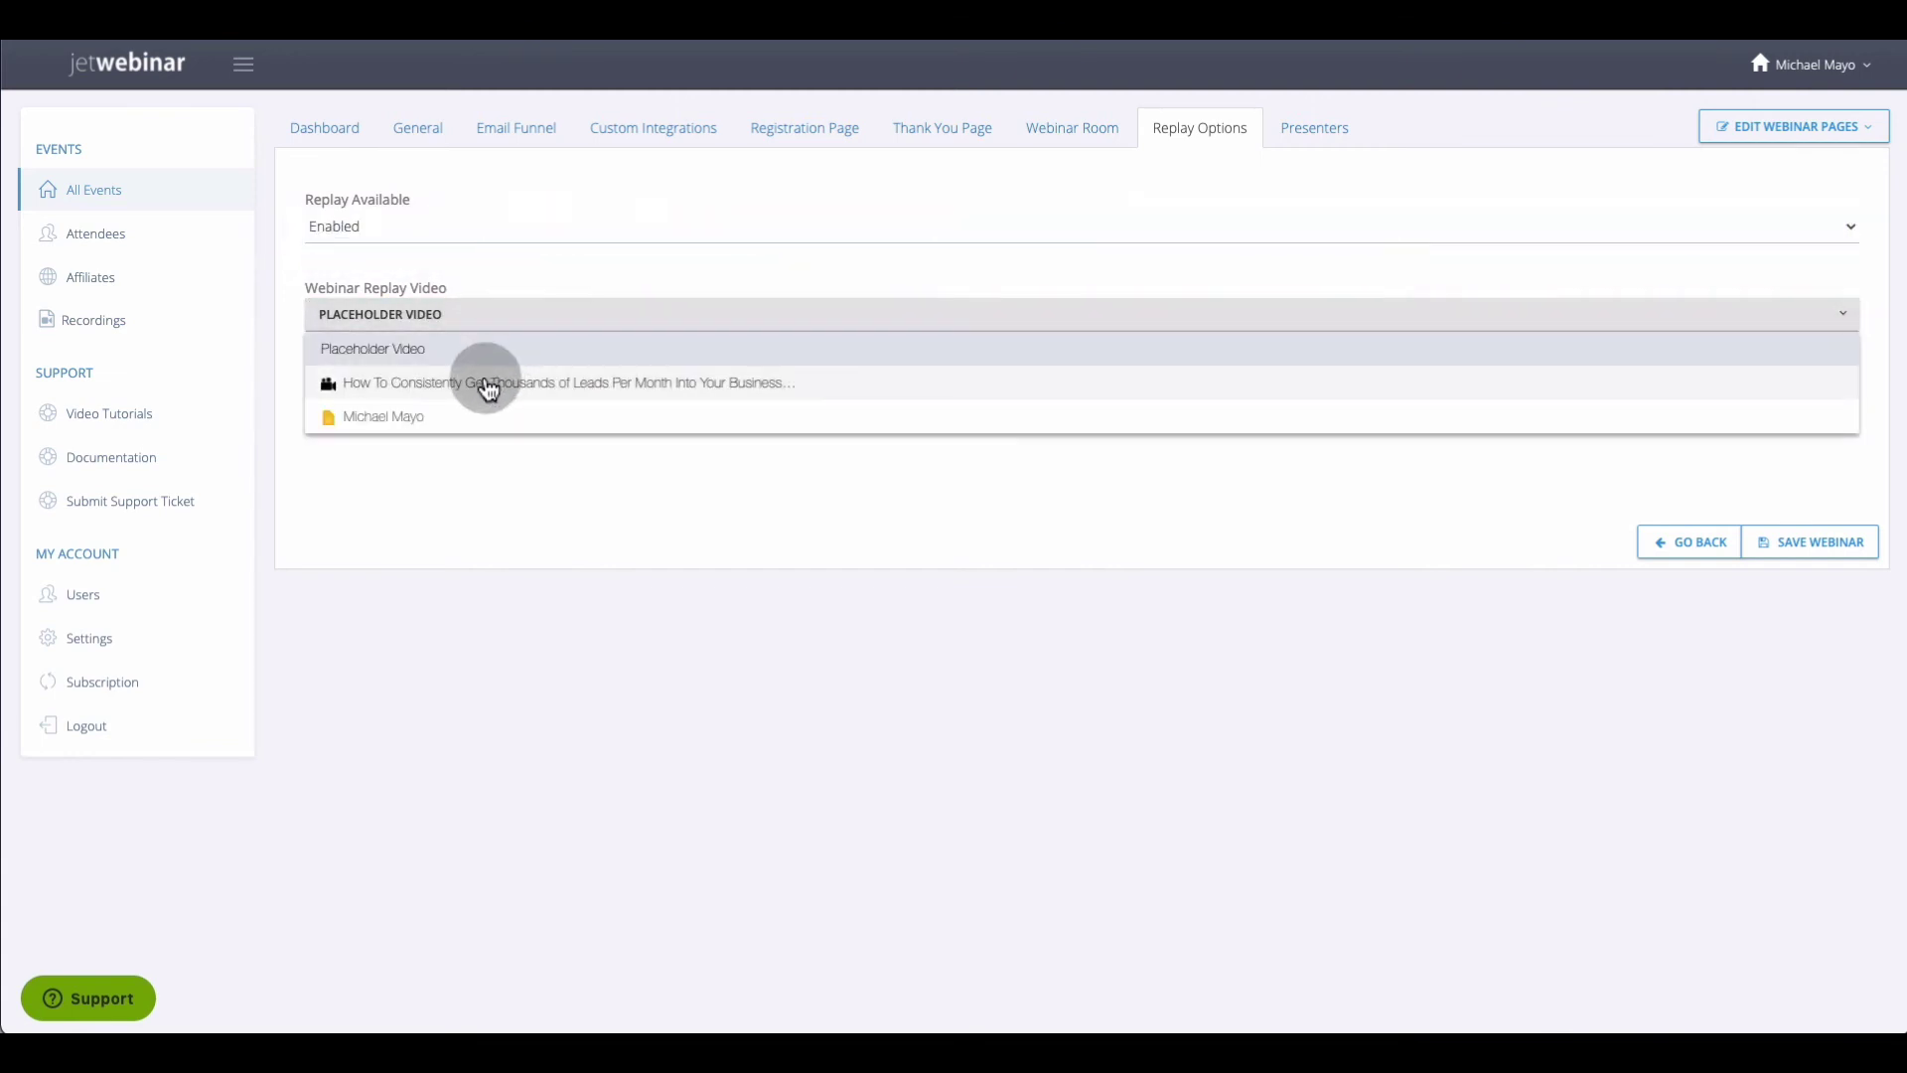
left_click(501, 383)
Leave No Action at the end of the replay and view the empty Presenters list
left_click(488, 416)
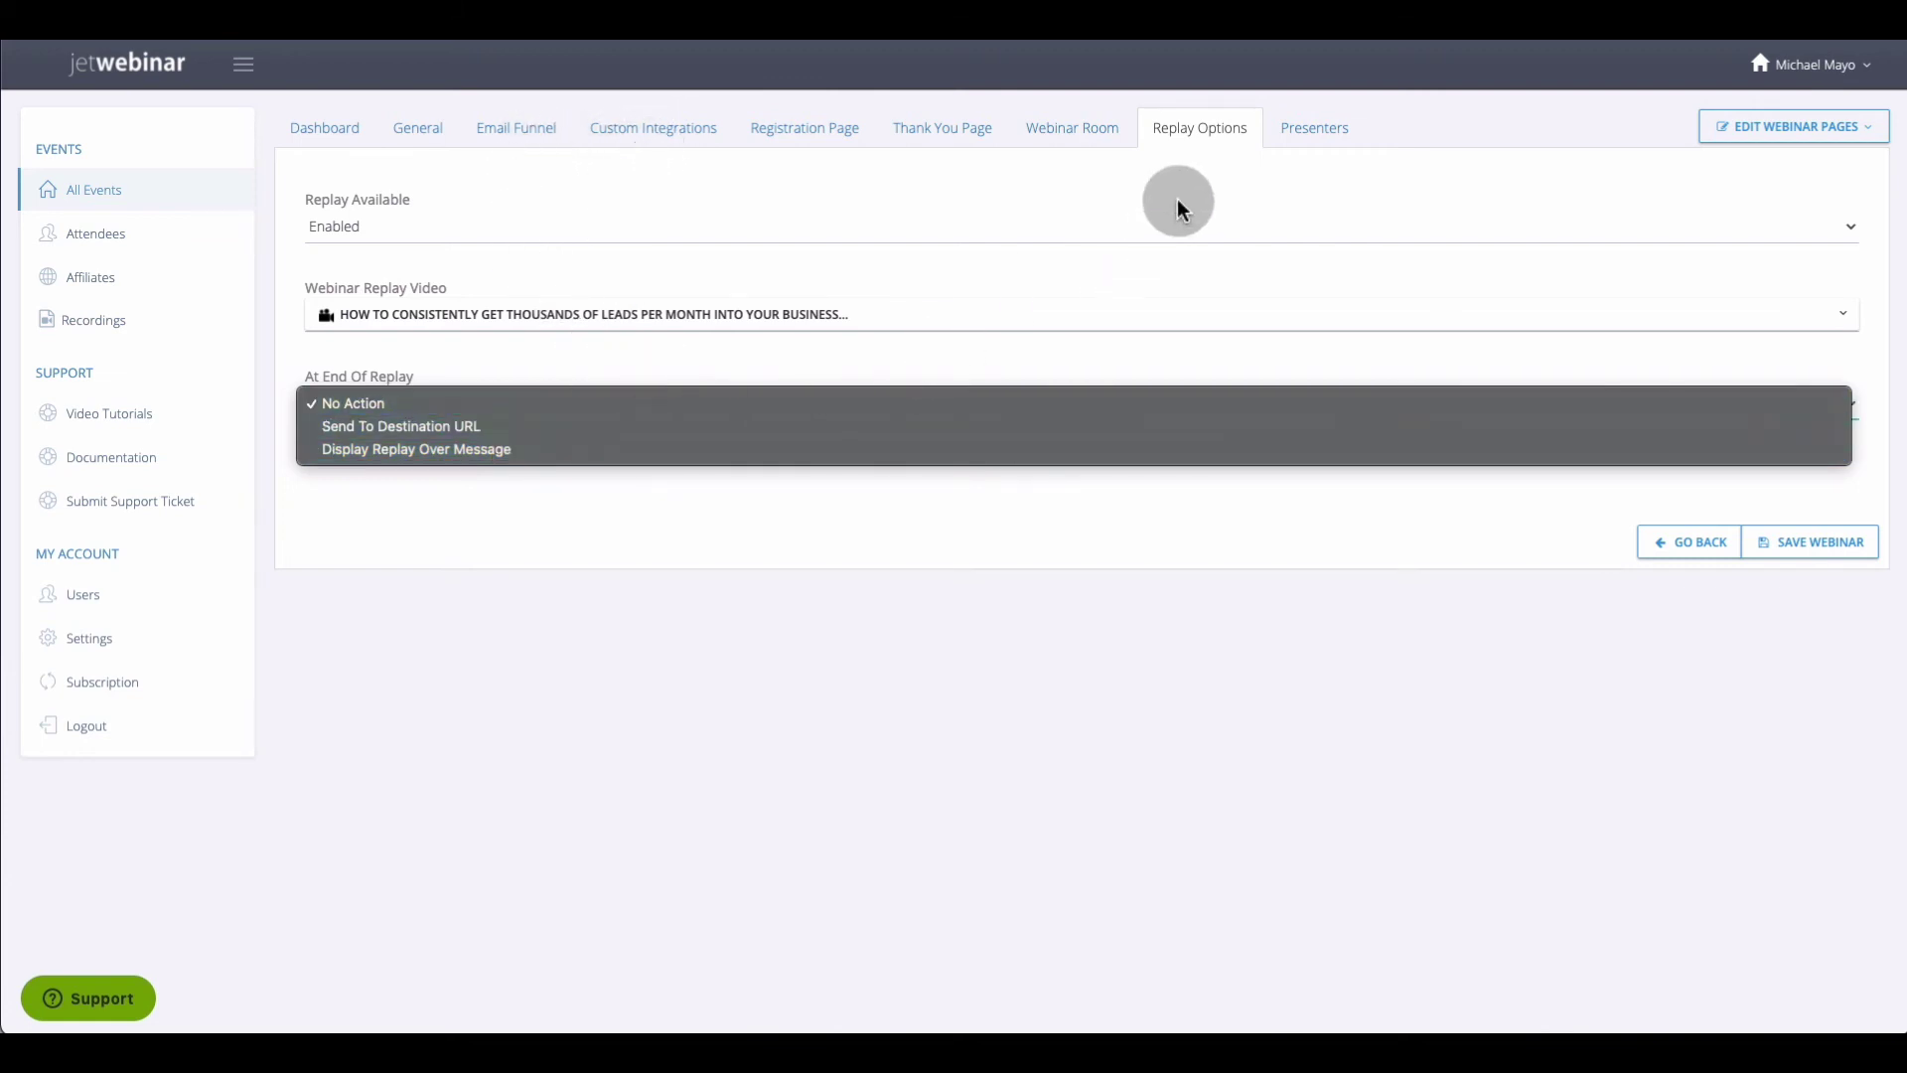
left_click(1259, 191)
left_click(1296, 132)
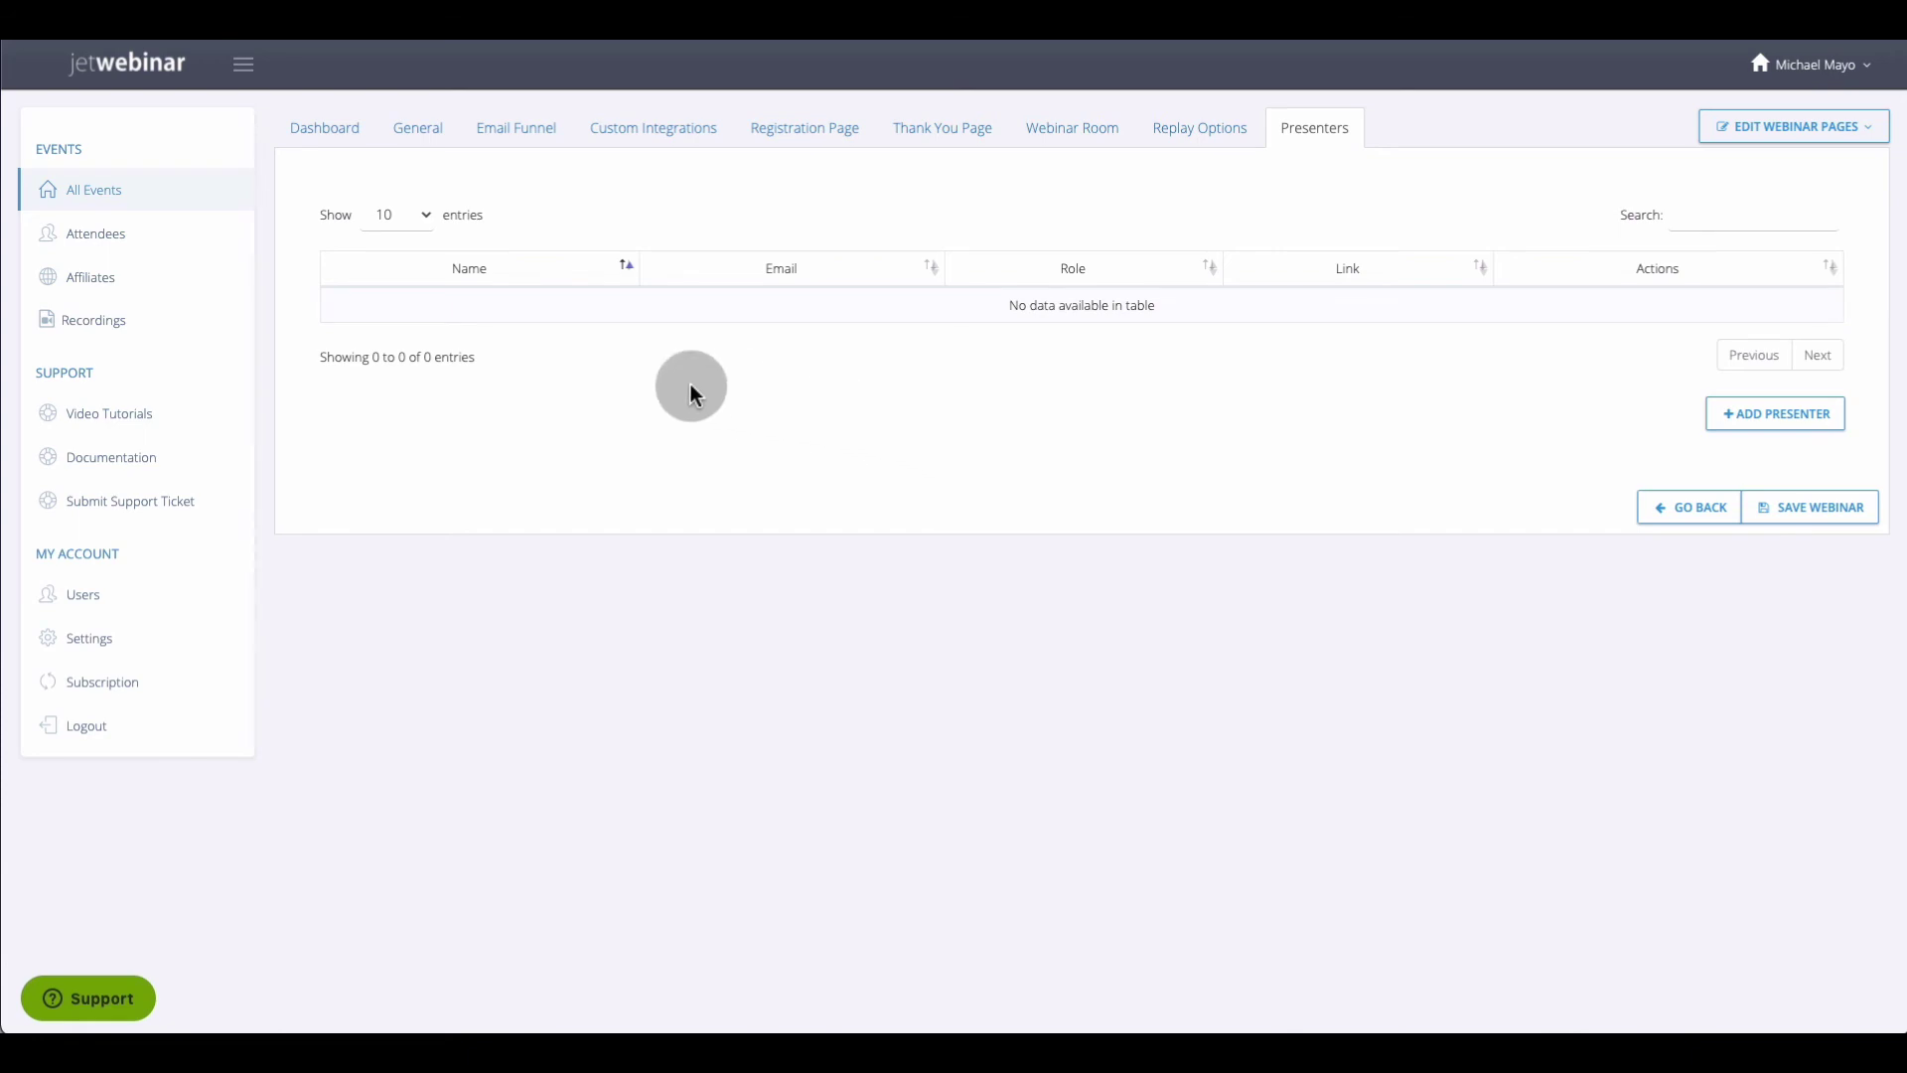
Return to All Events, where the Test live event shows 1 registrant
left_click(116, 188)
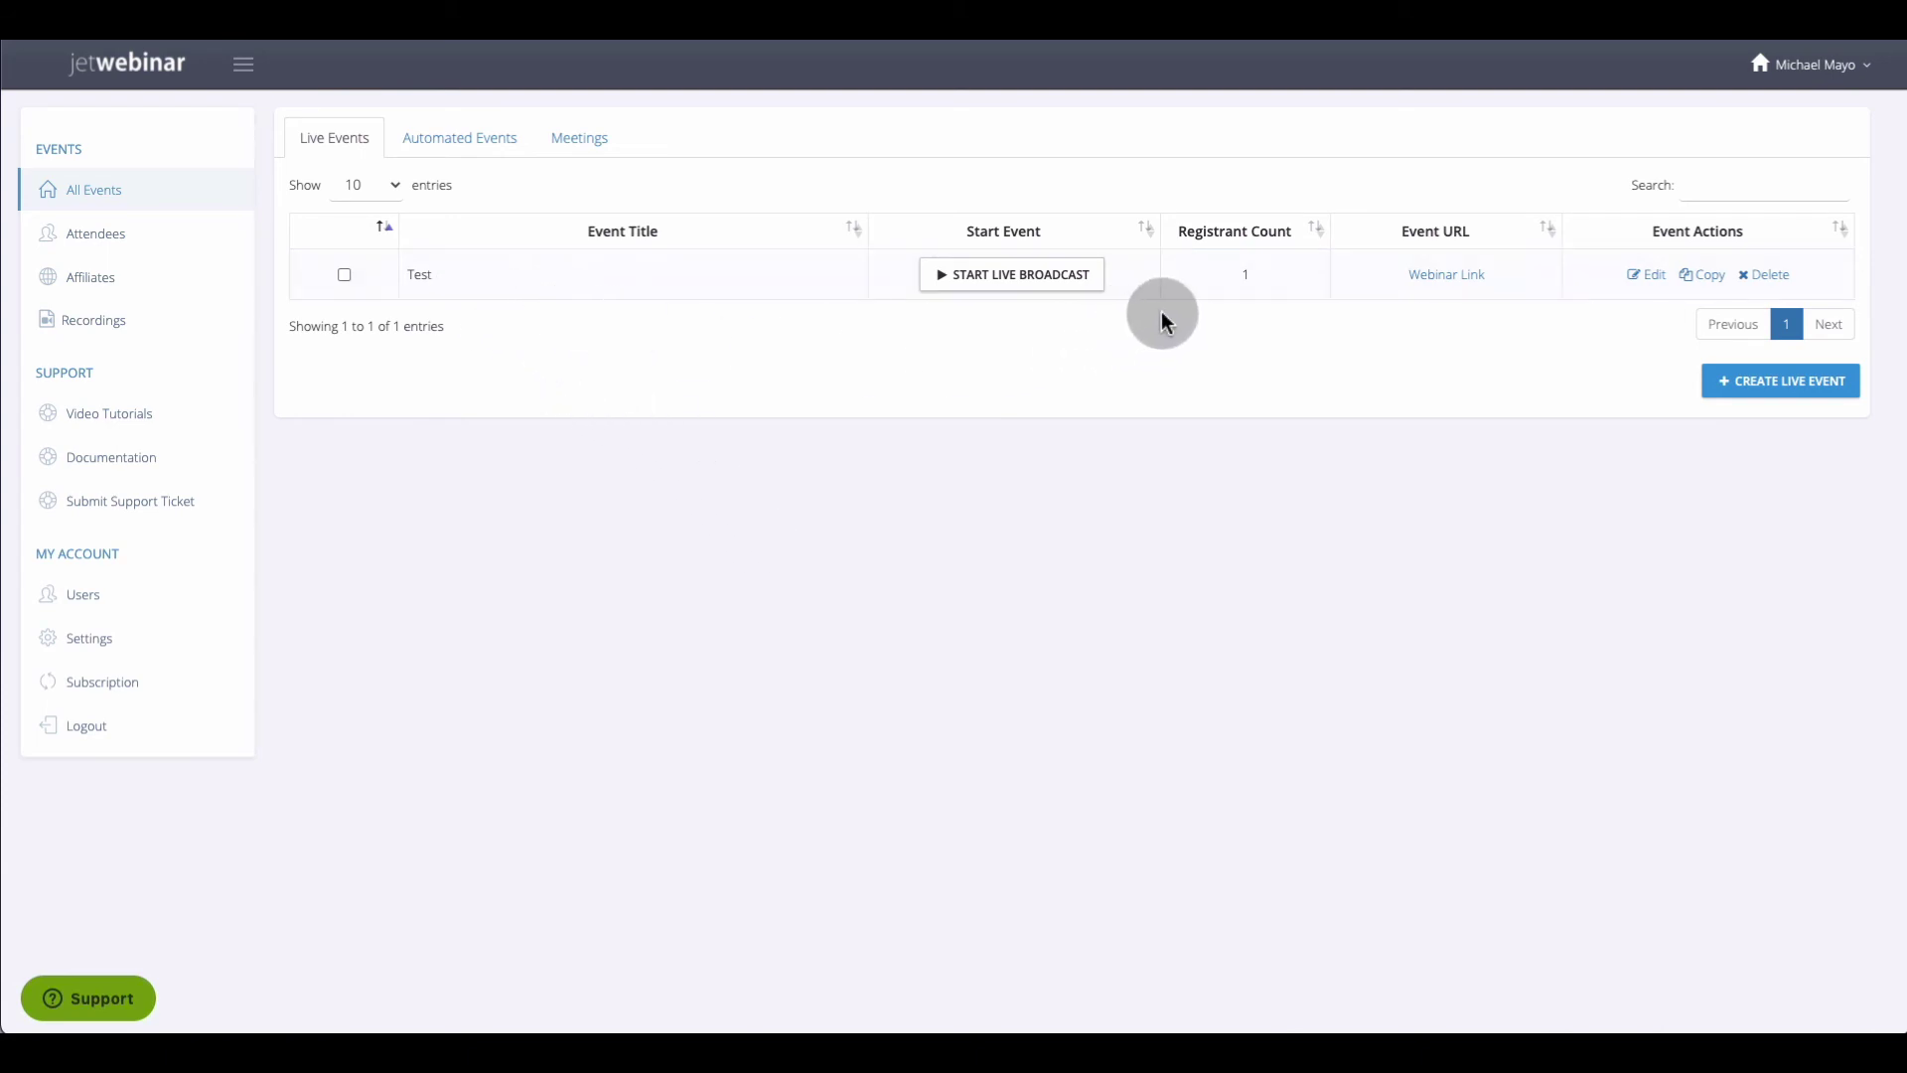
Start the Test event's live broadcast to enter the webinar room's camera and microphone prompt
left_click(1005, 280)
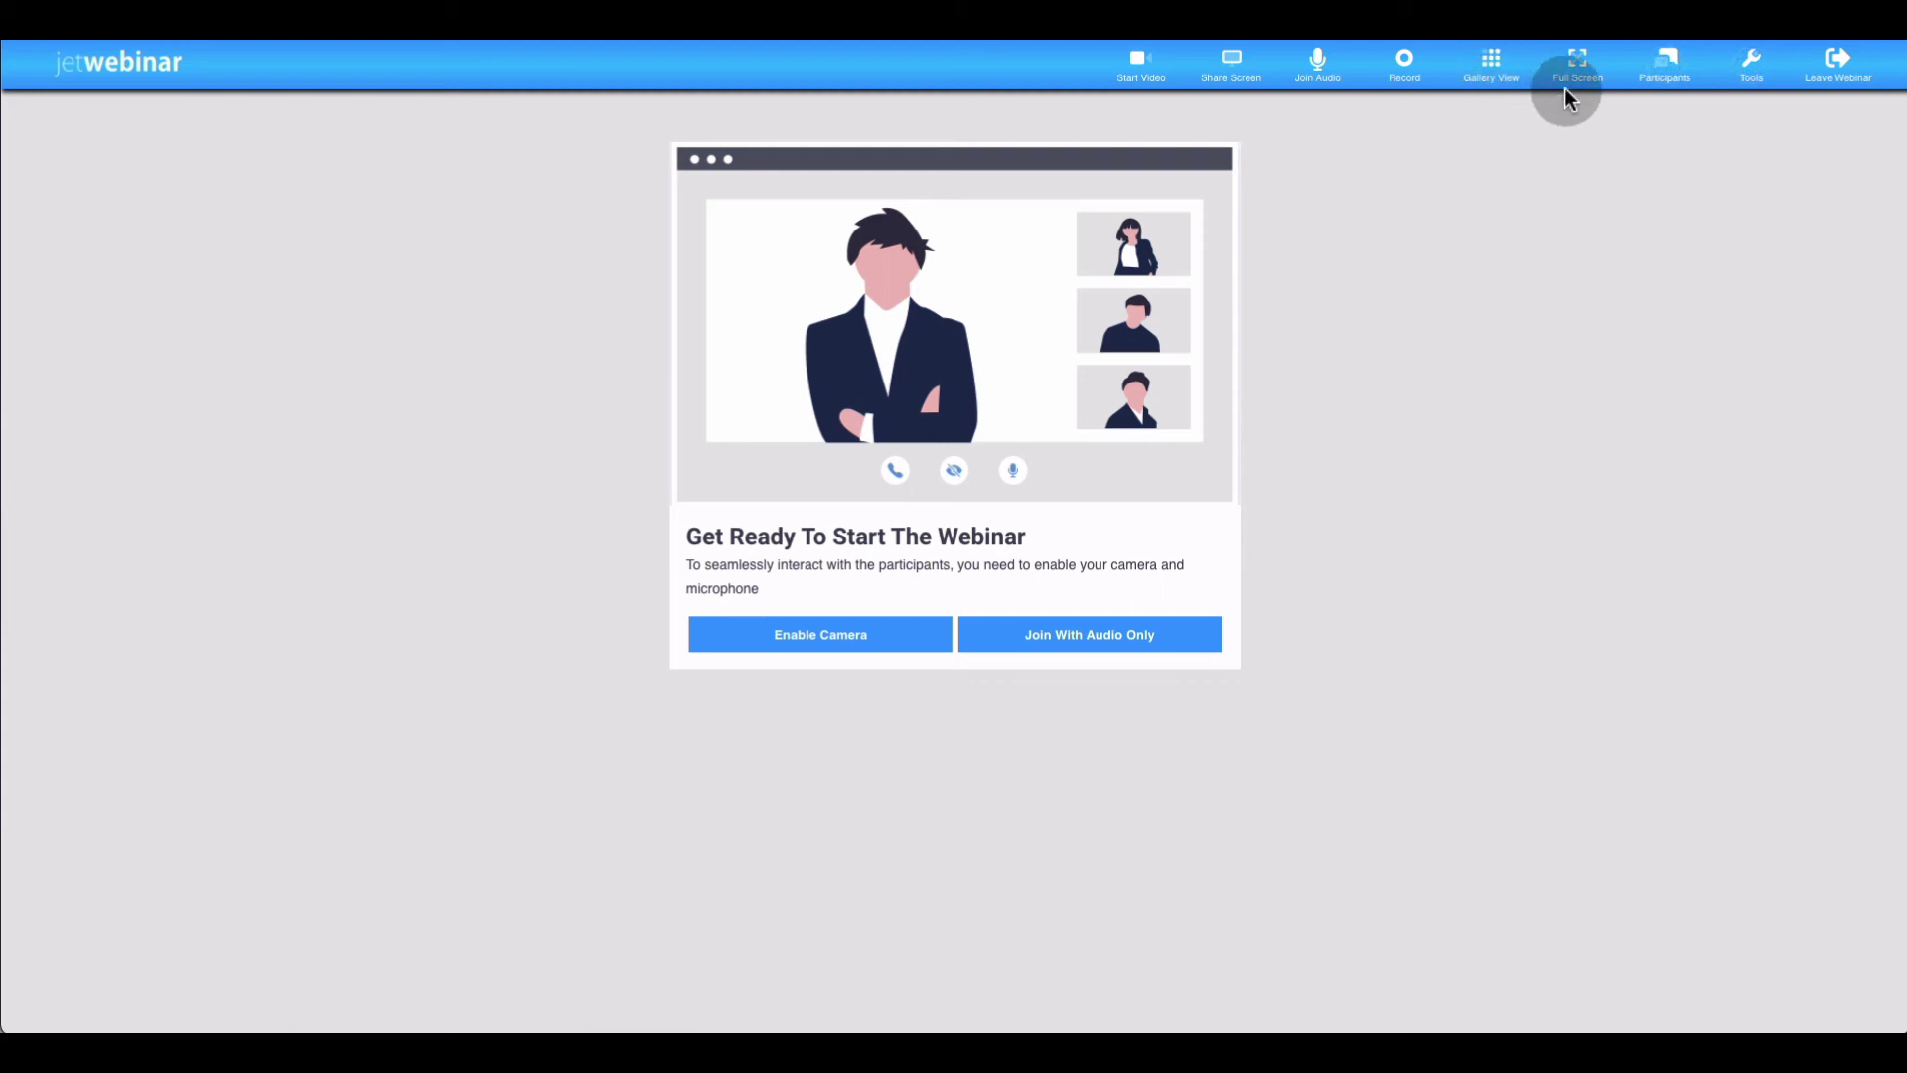
Browse the Chat, Participants (0 attendees) and empty Offer tabs, then open the Tools list
left_click(1666, 91)
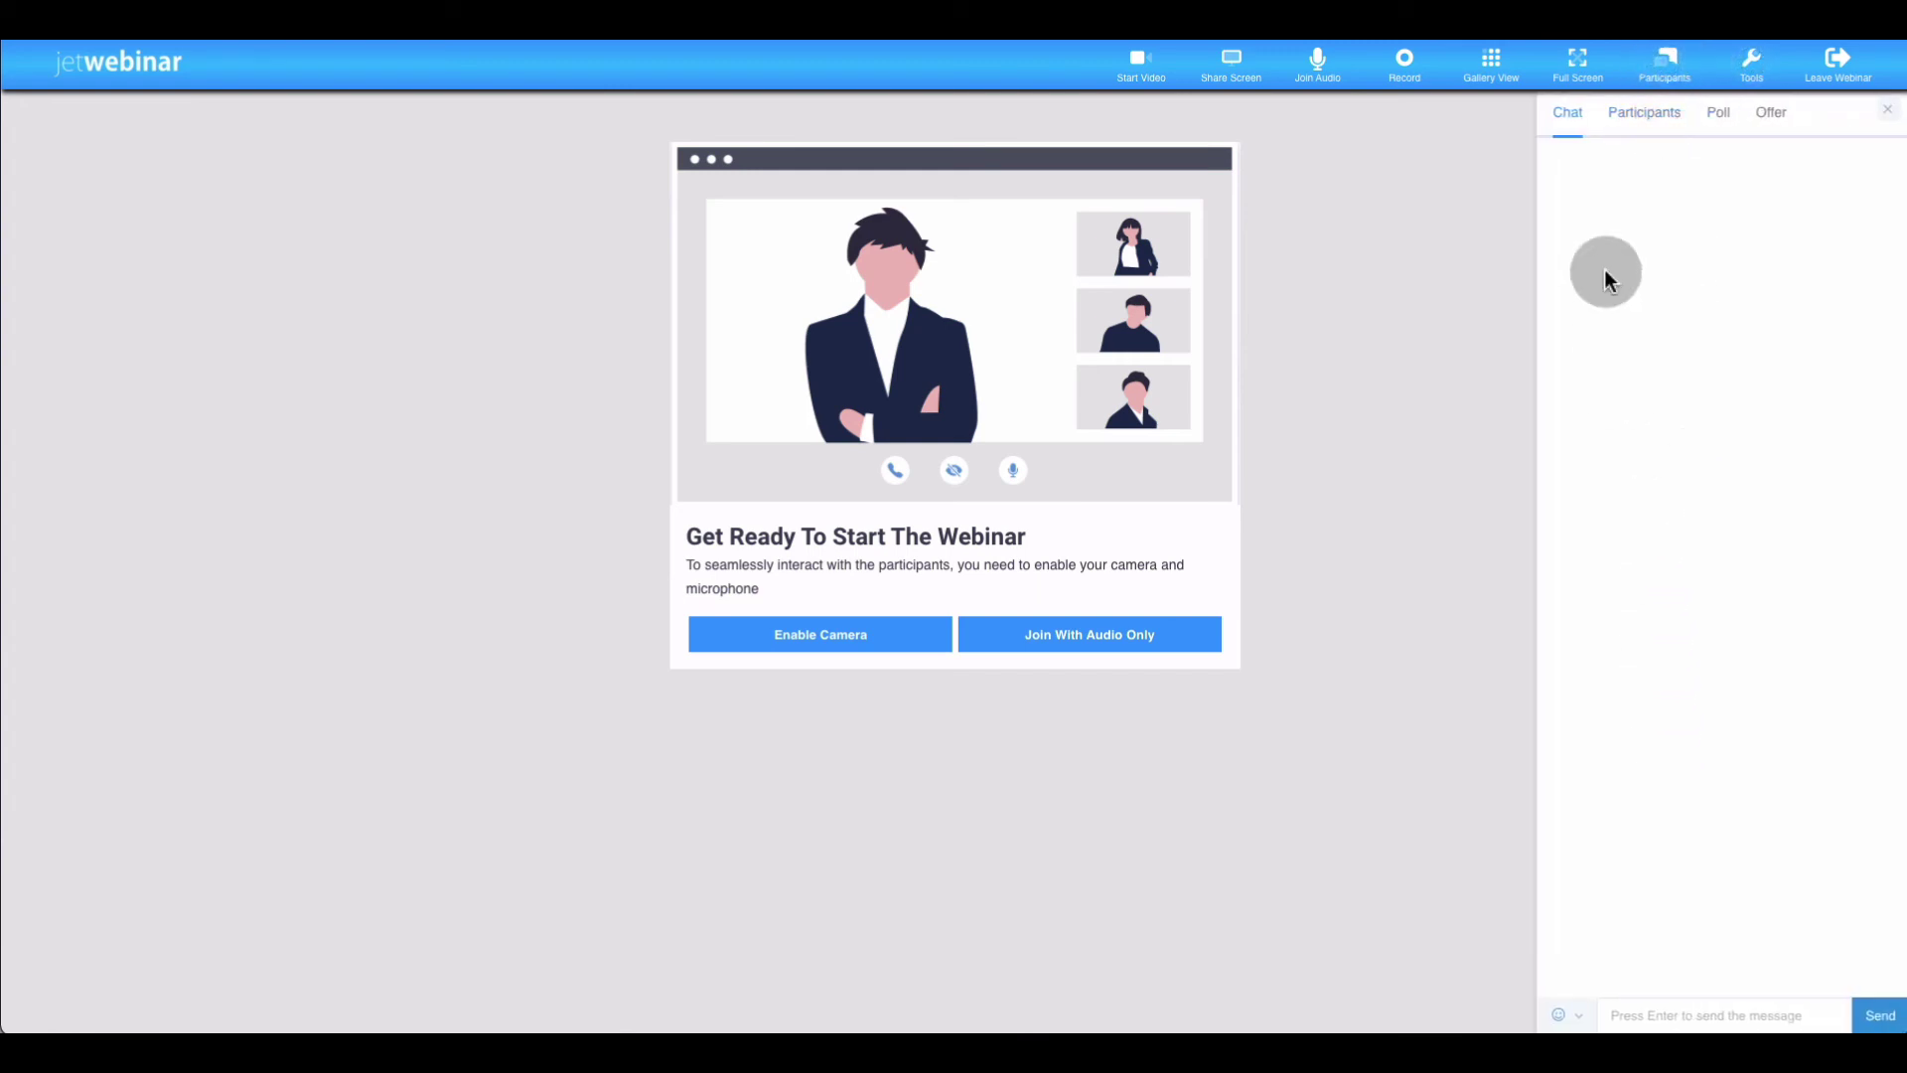
left_click(1644, 117)
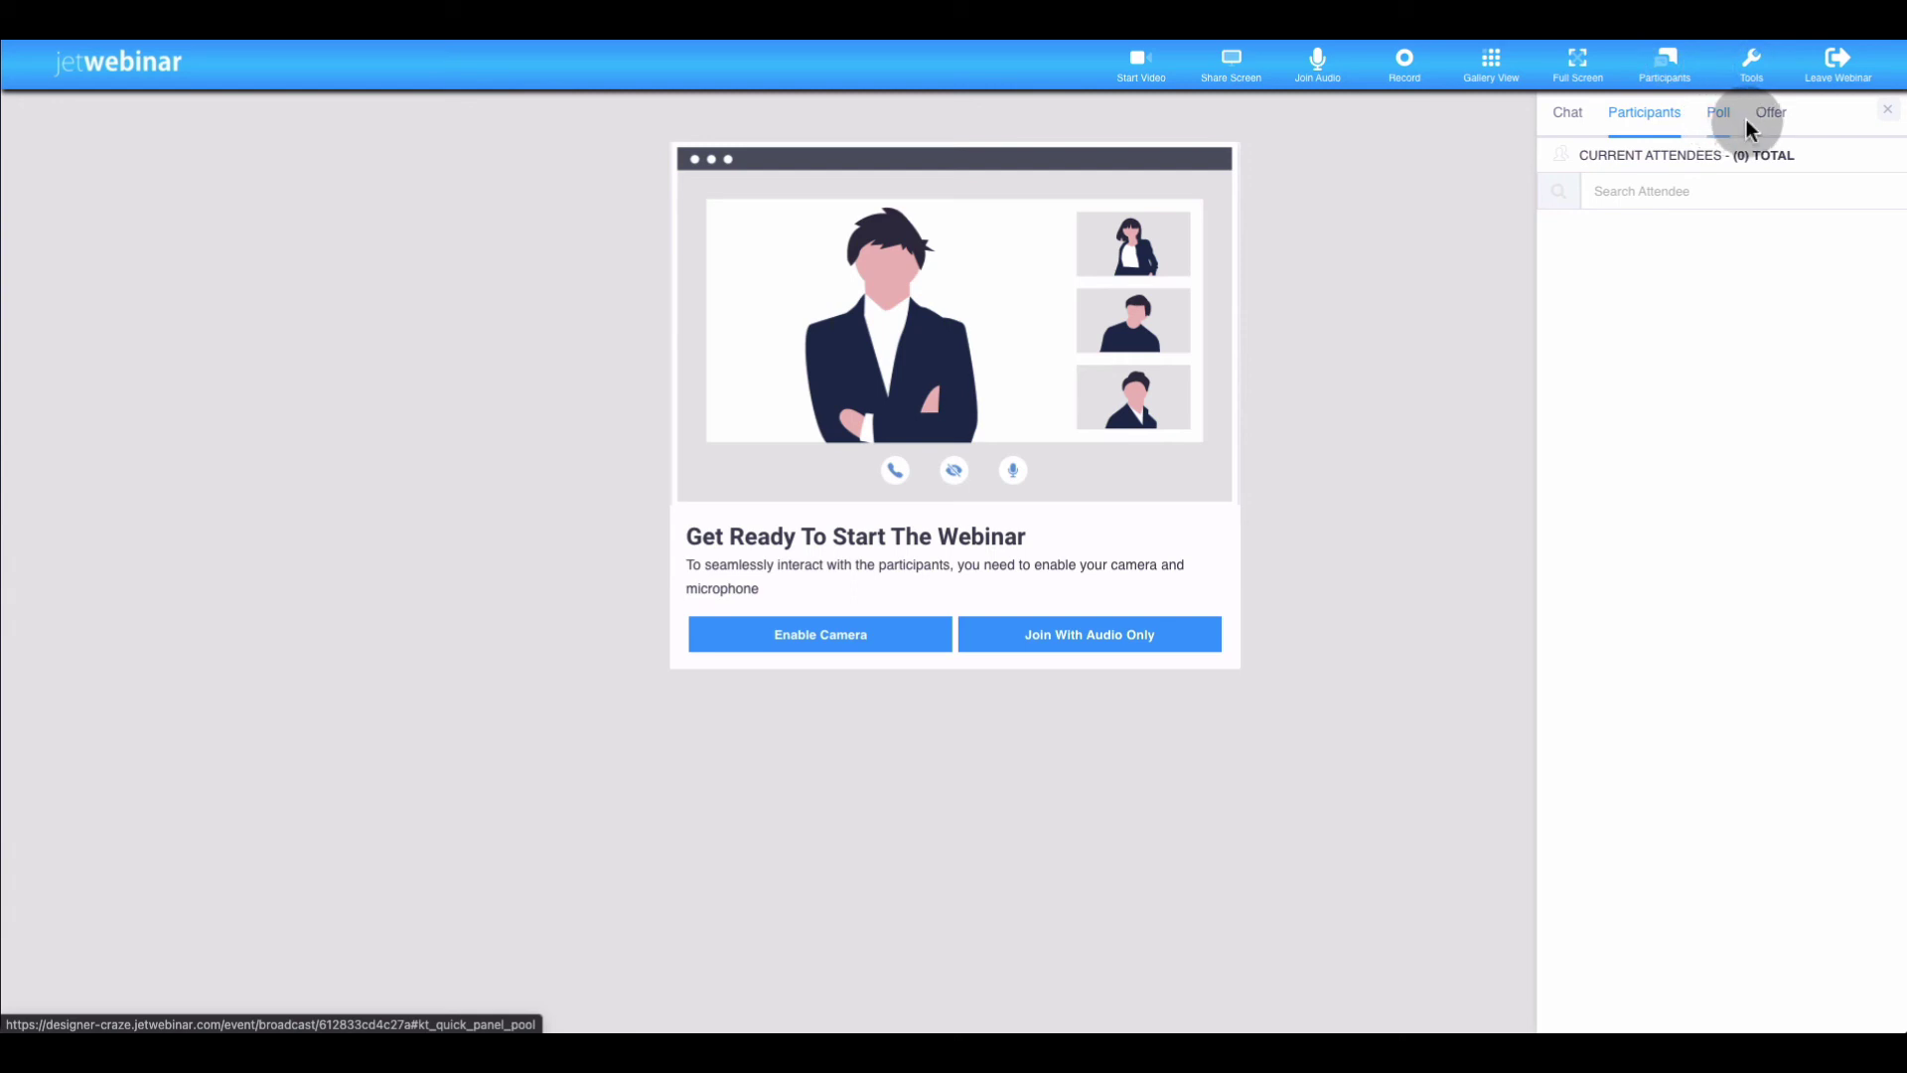
left_click(1775, 124)
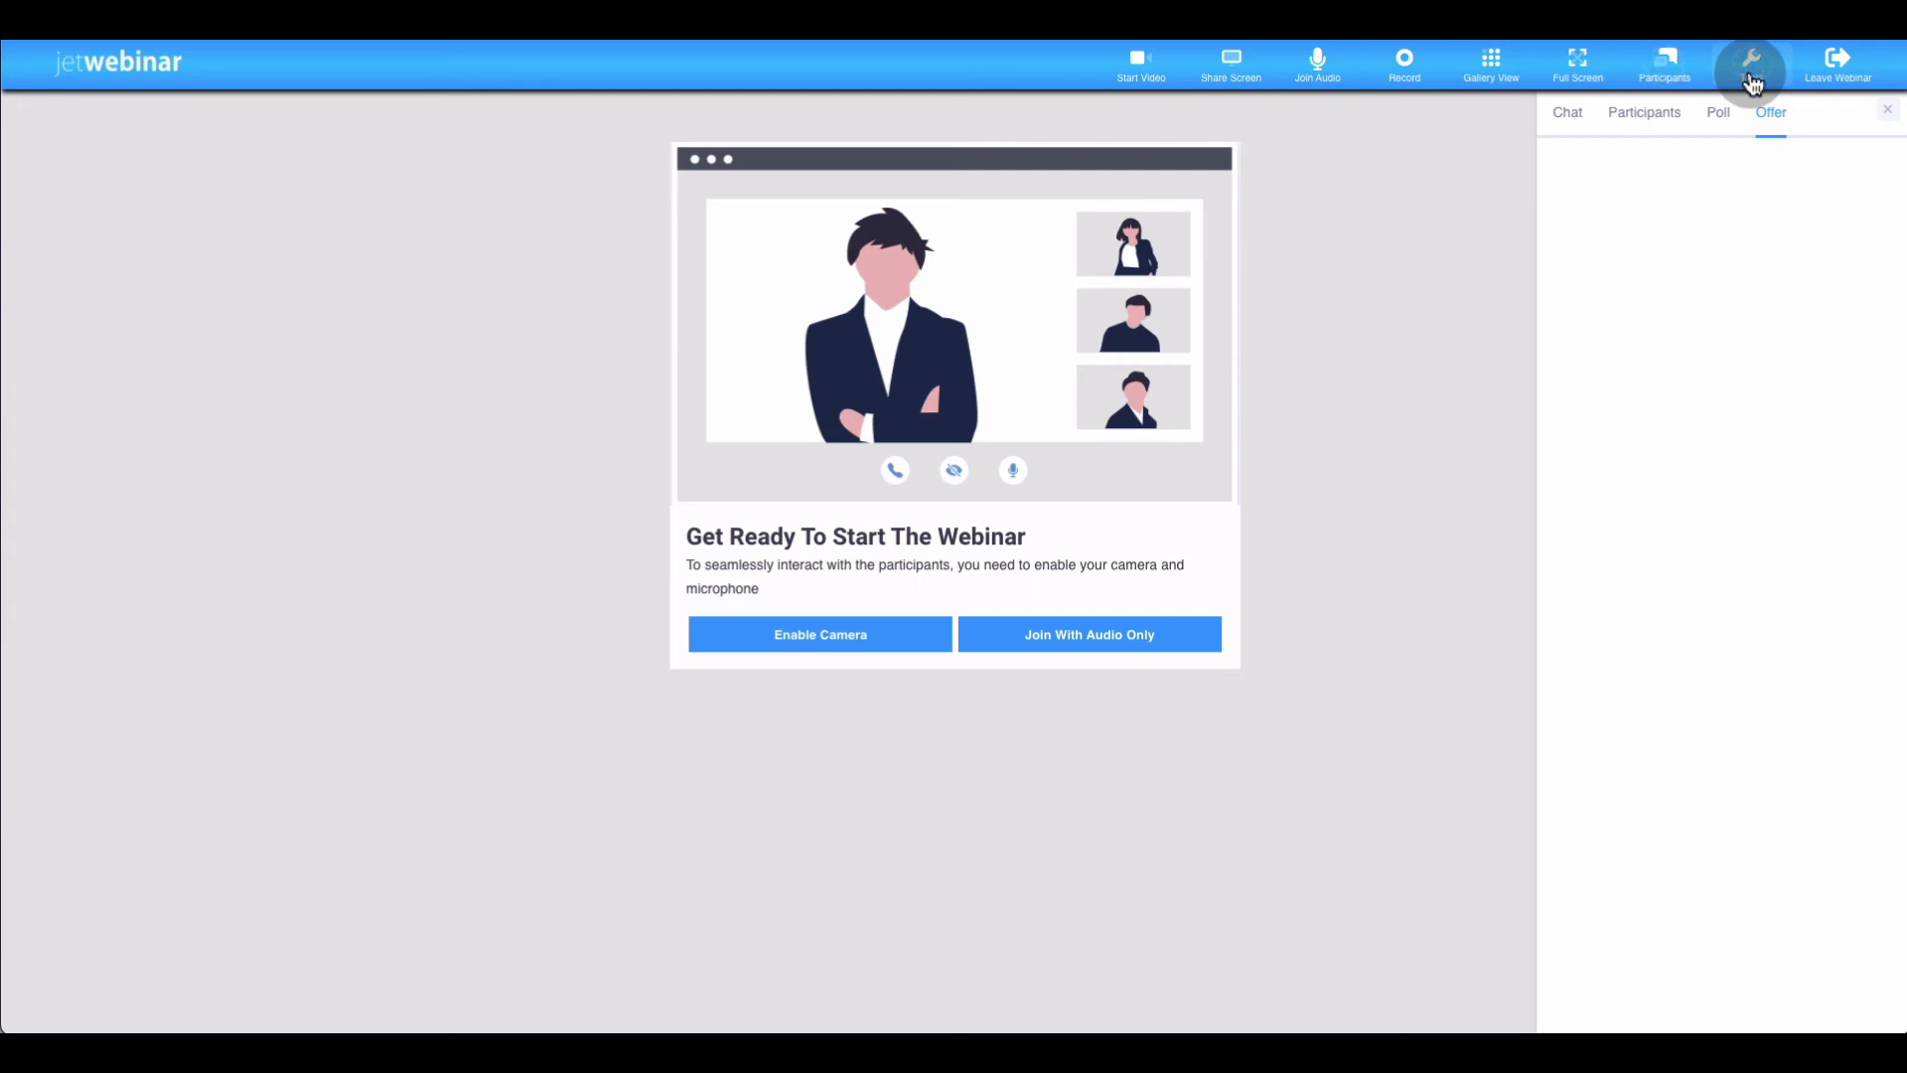
left_click(1754, 82)
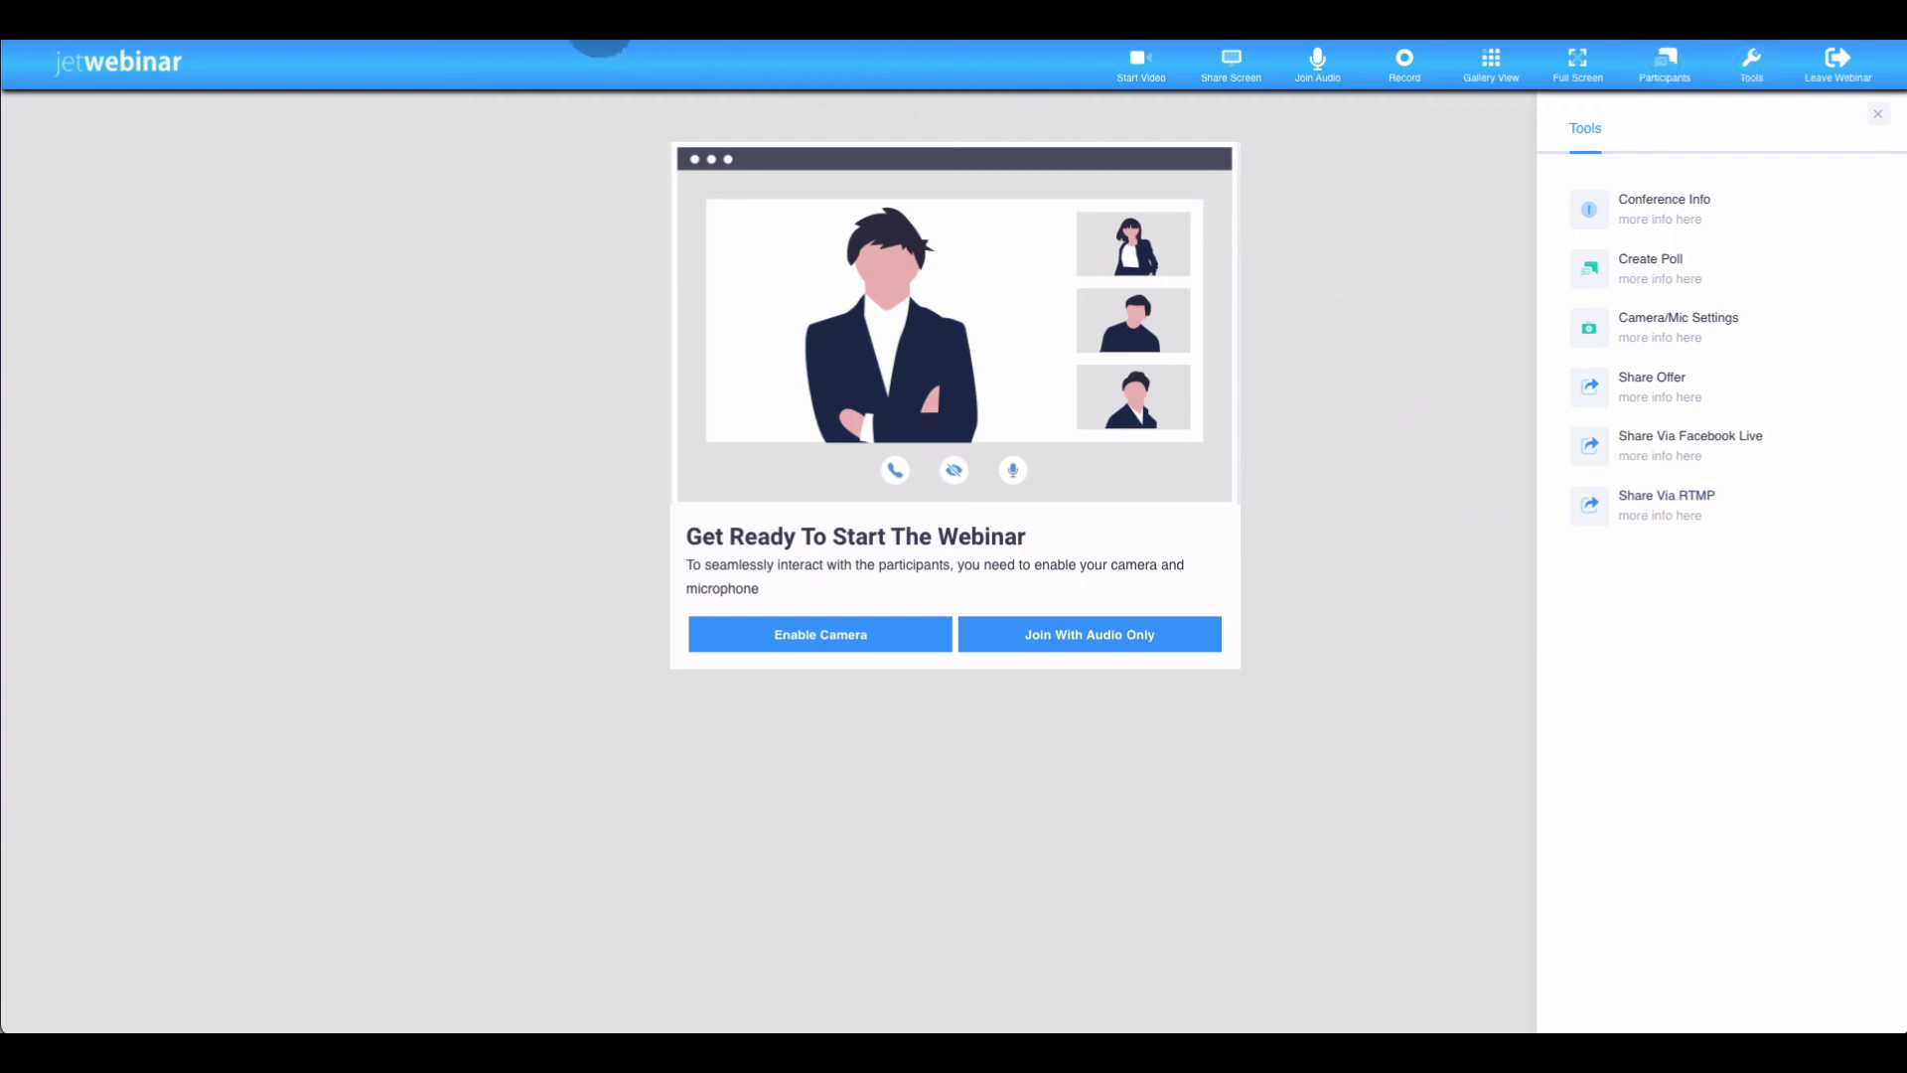
Leave the broadcast room by switching to the other browser tab
left_click(457, 15)
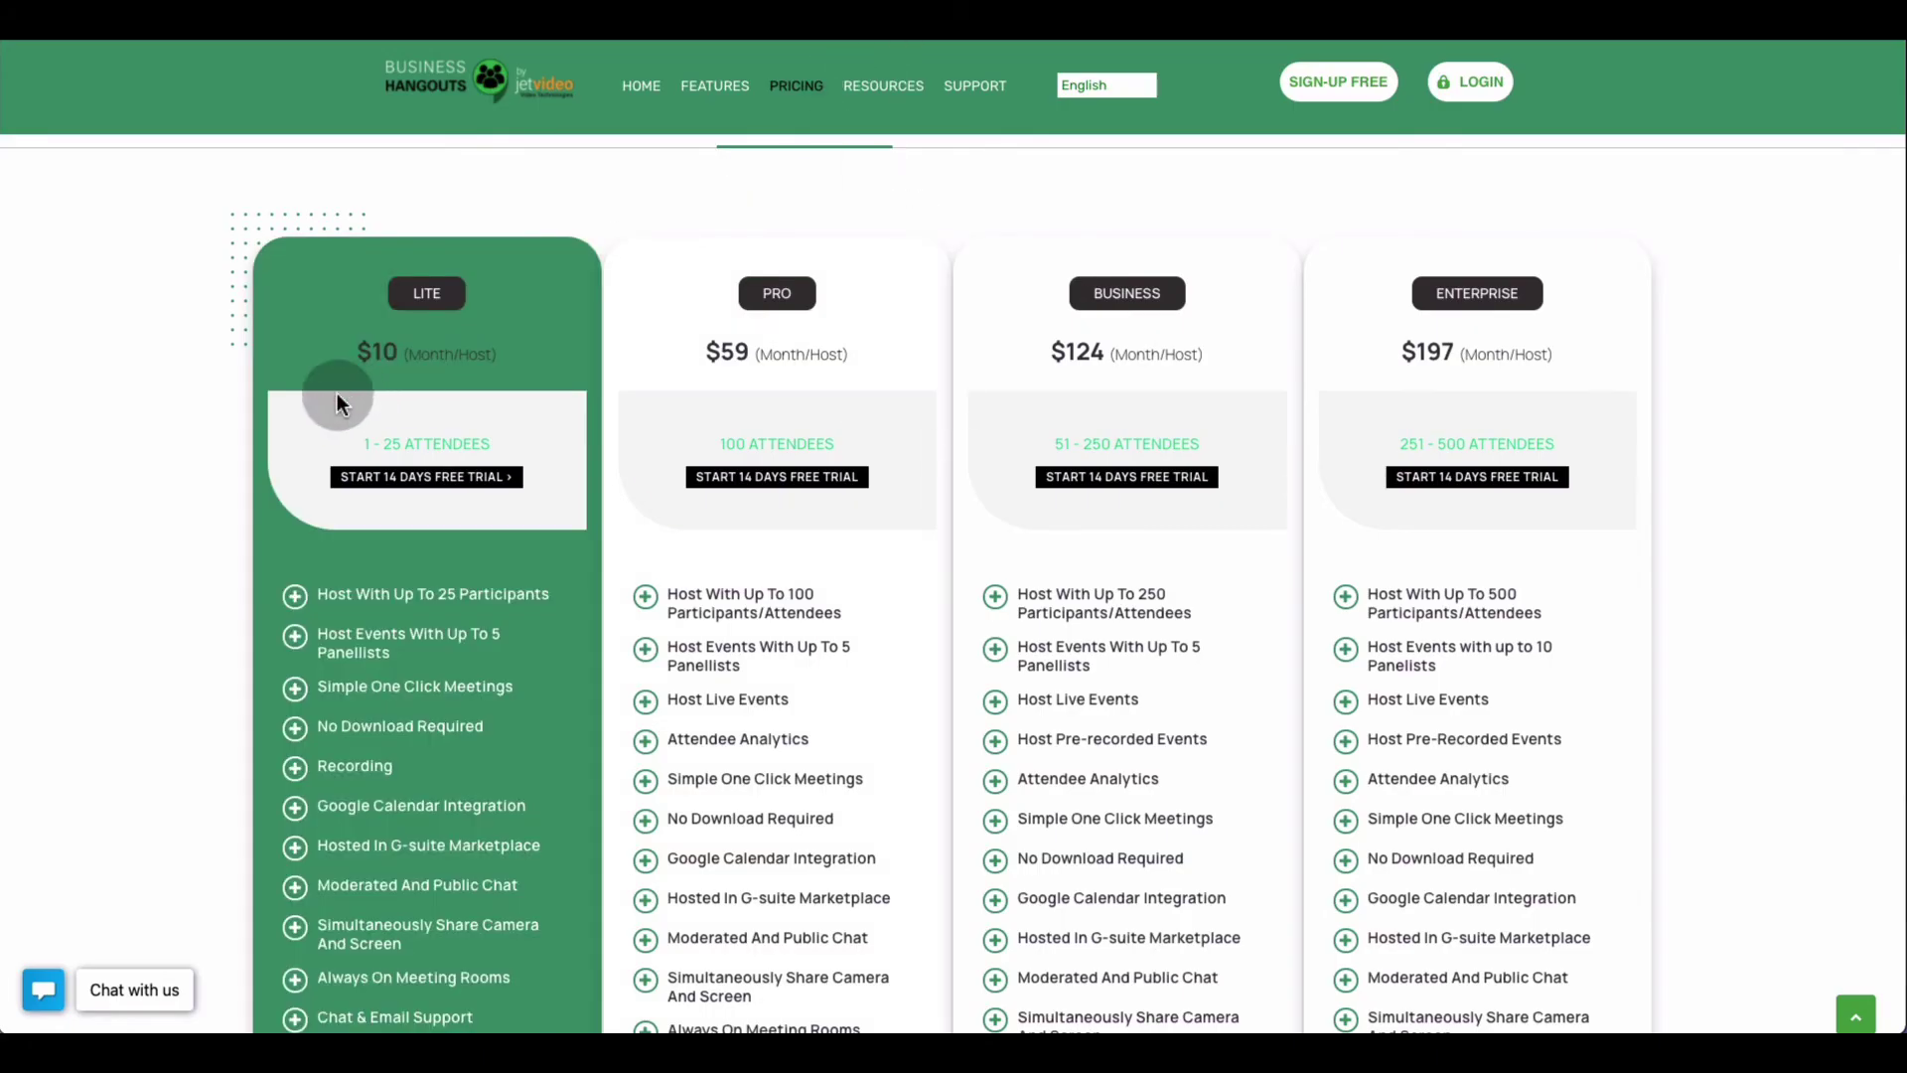
Read the Lite, Pro, Business and Enterprise plan cards, then return to the Monthly/Annual toggle
scroll(158, 427, "down", 1)
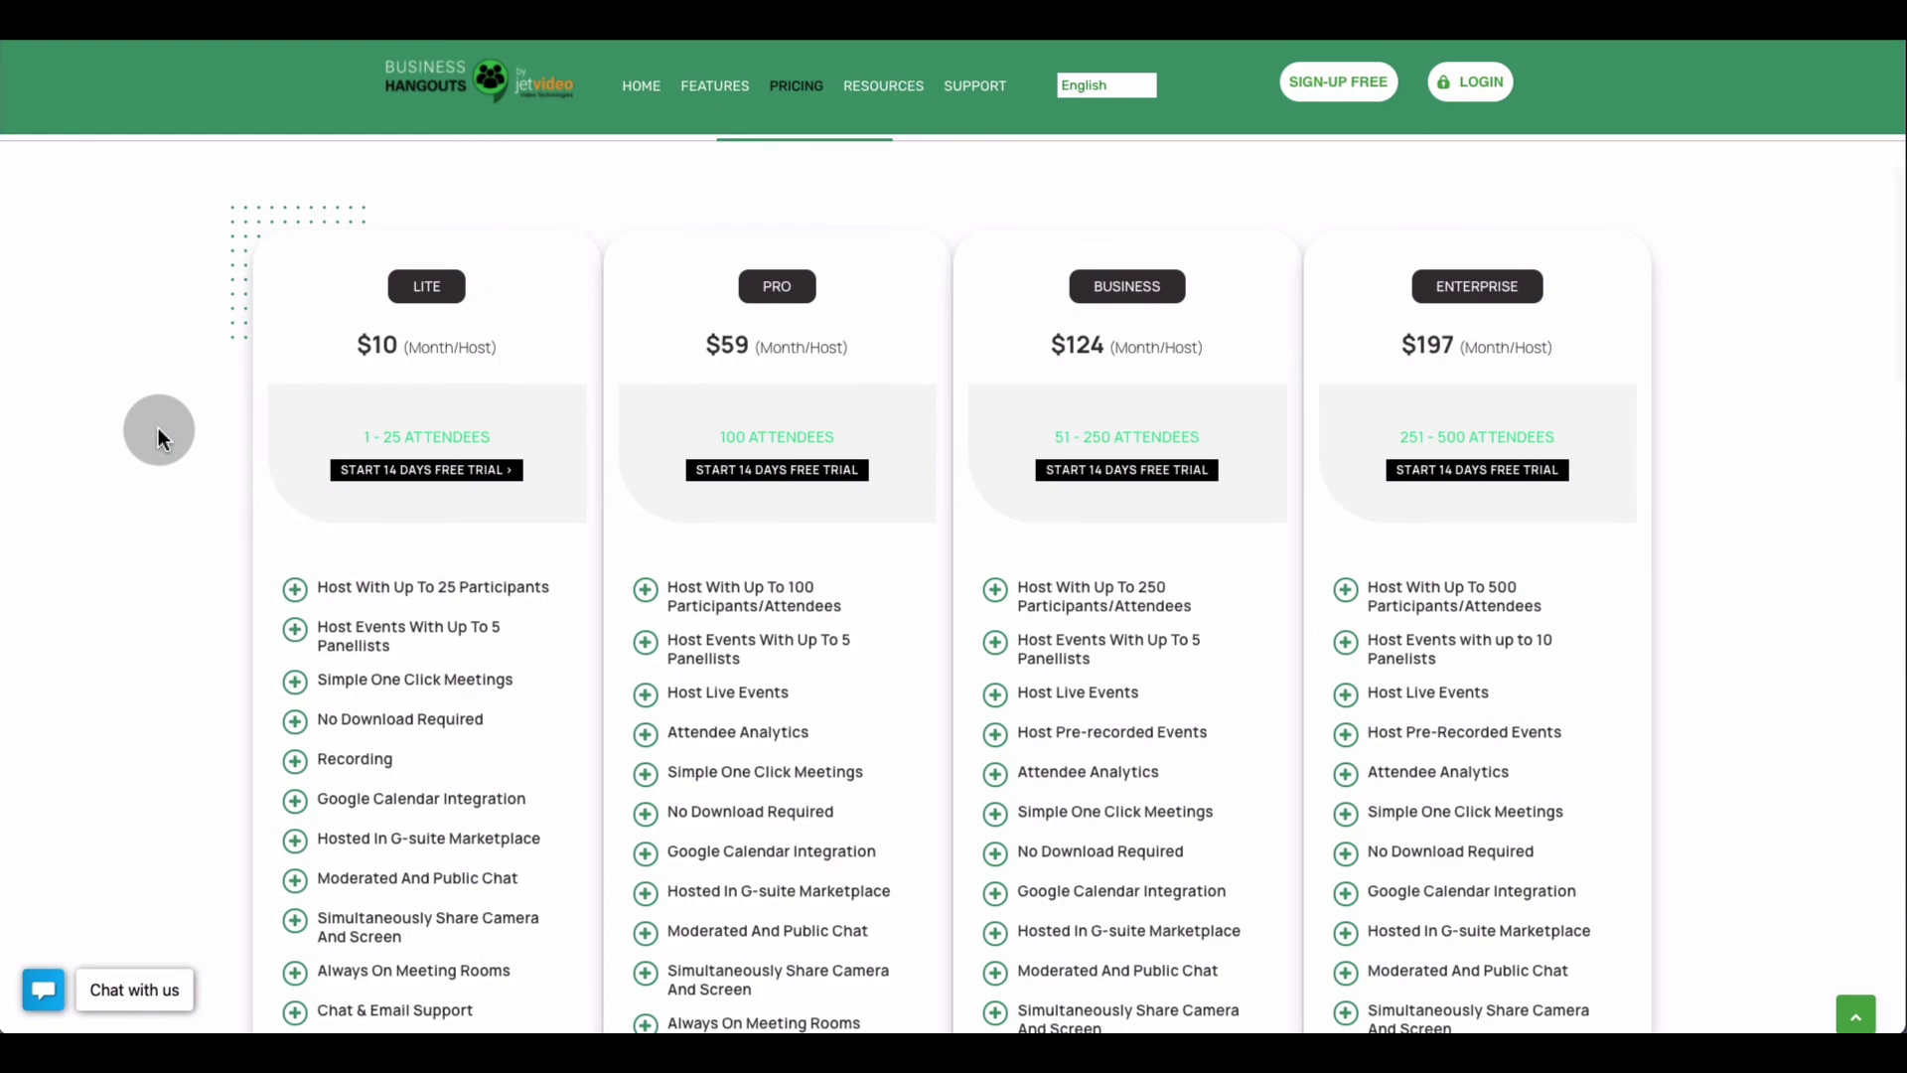
scroll(158, 428, "down", 1)
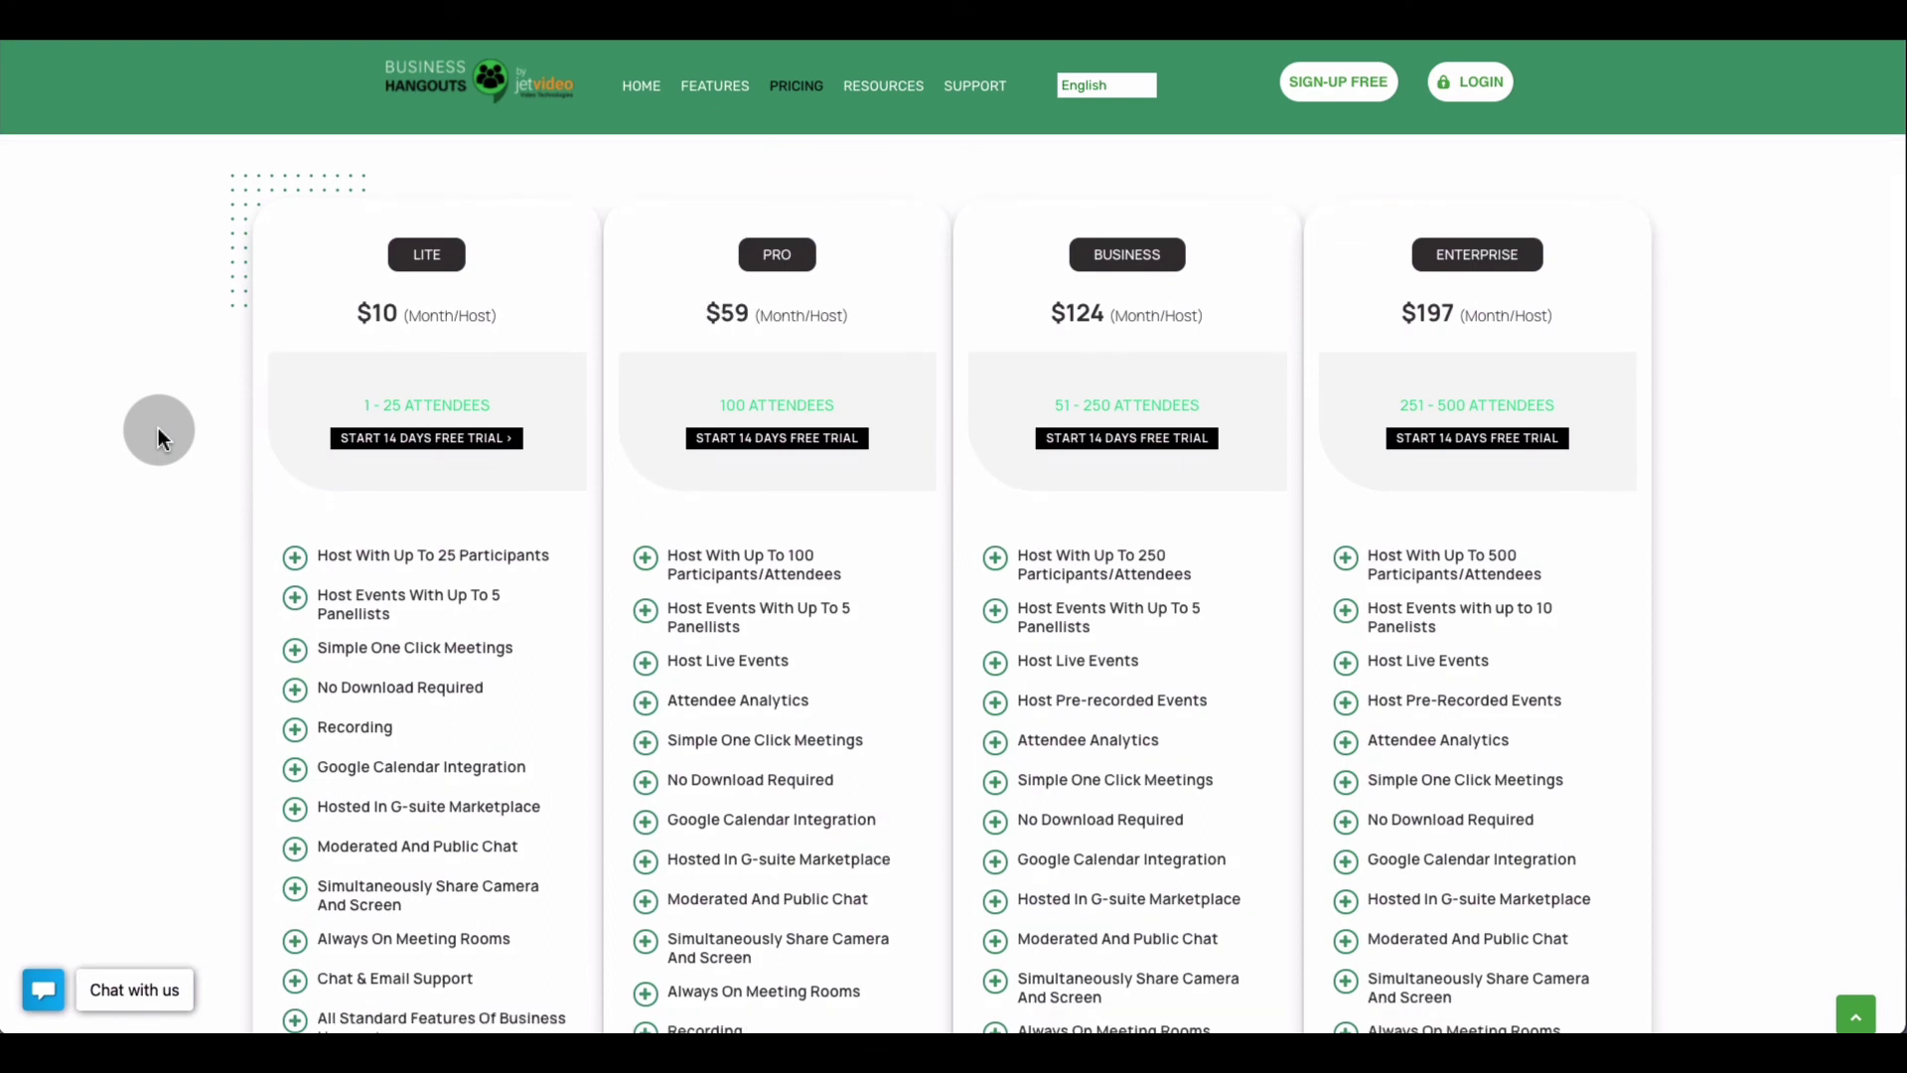
scroll(158, 427, "down", 1)
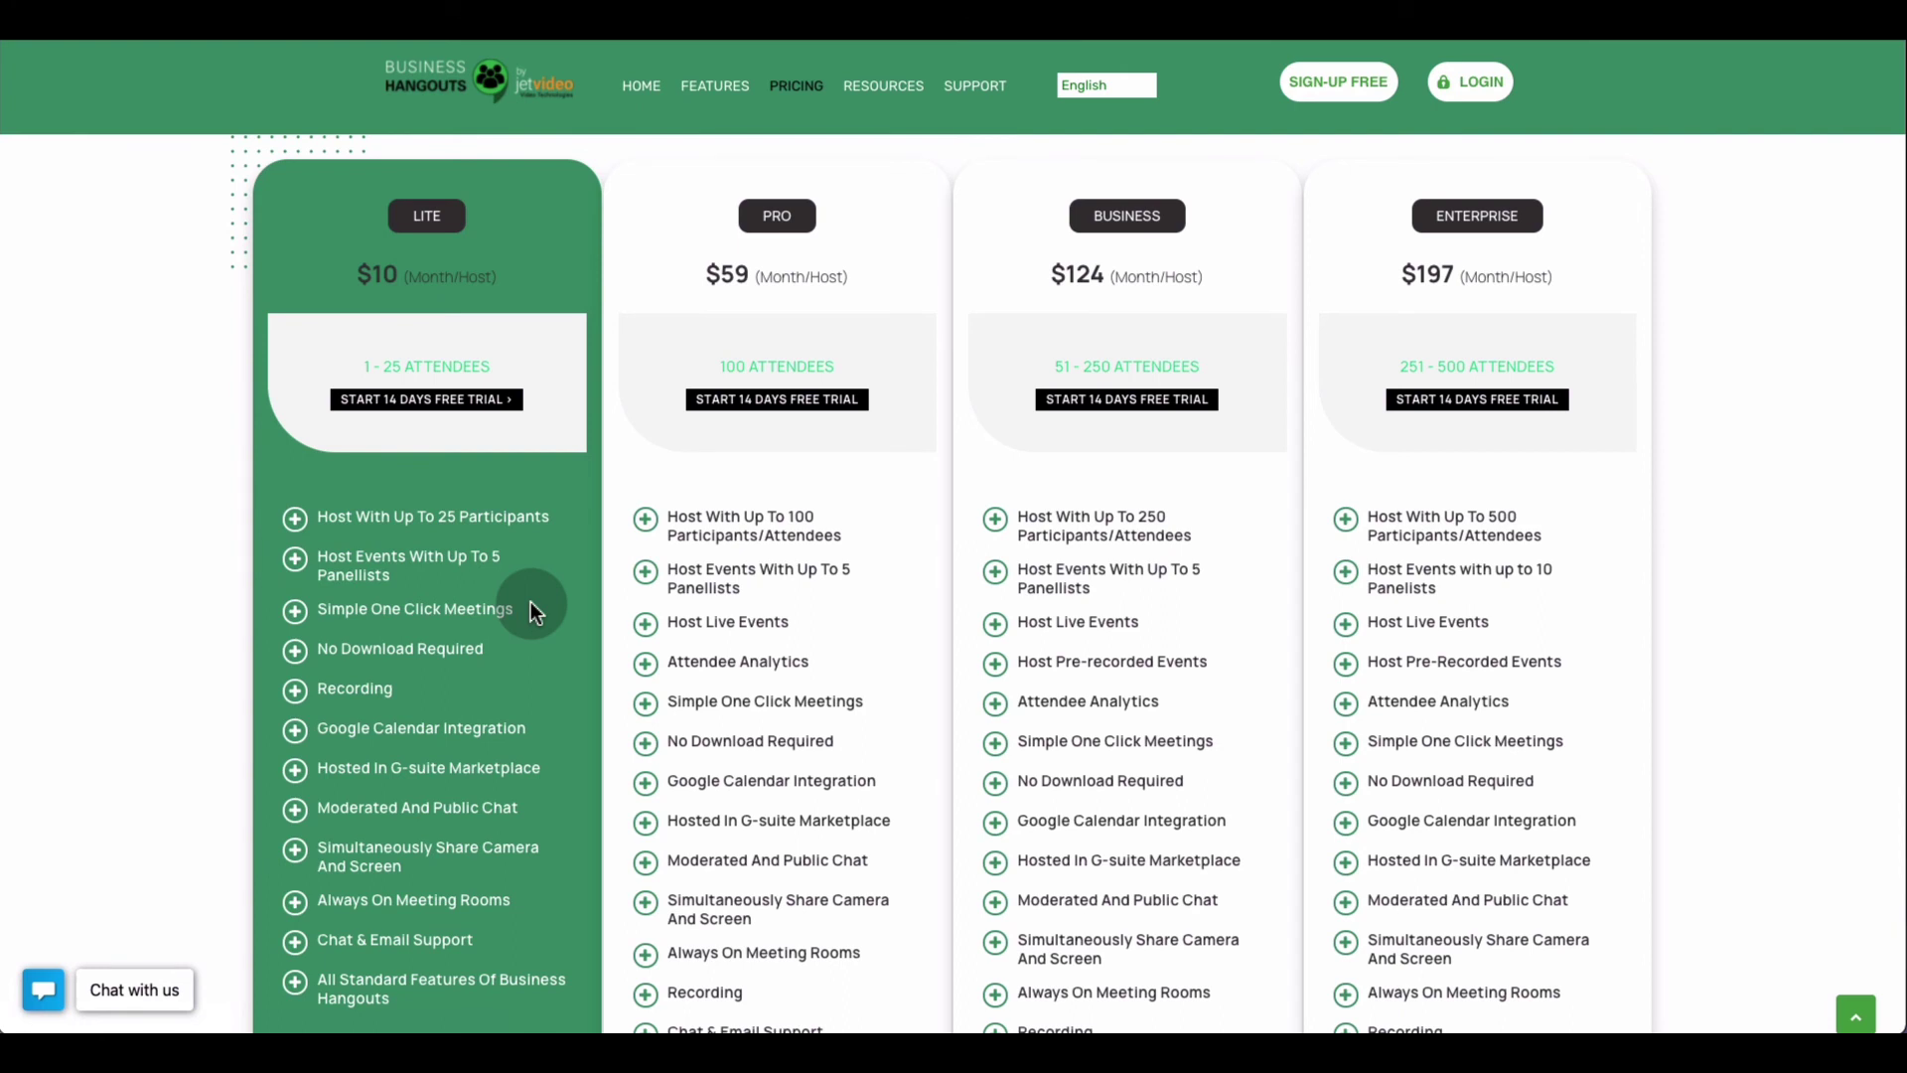
scroll(530, 602, "down", 1)
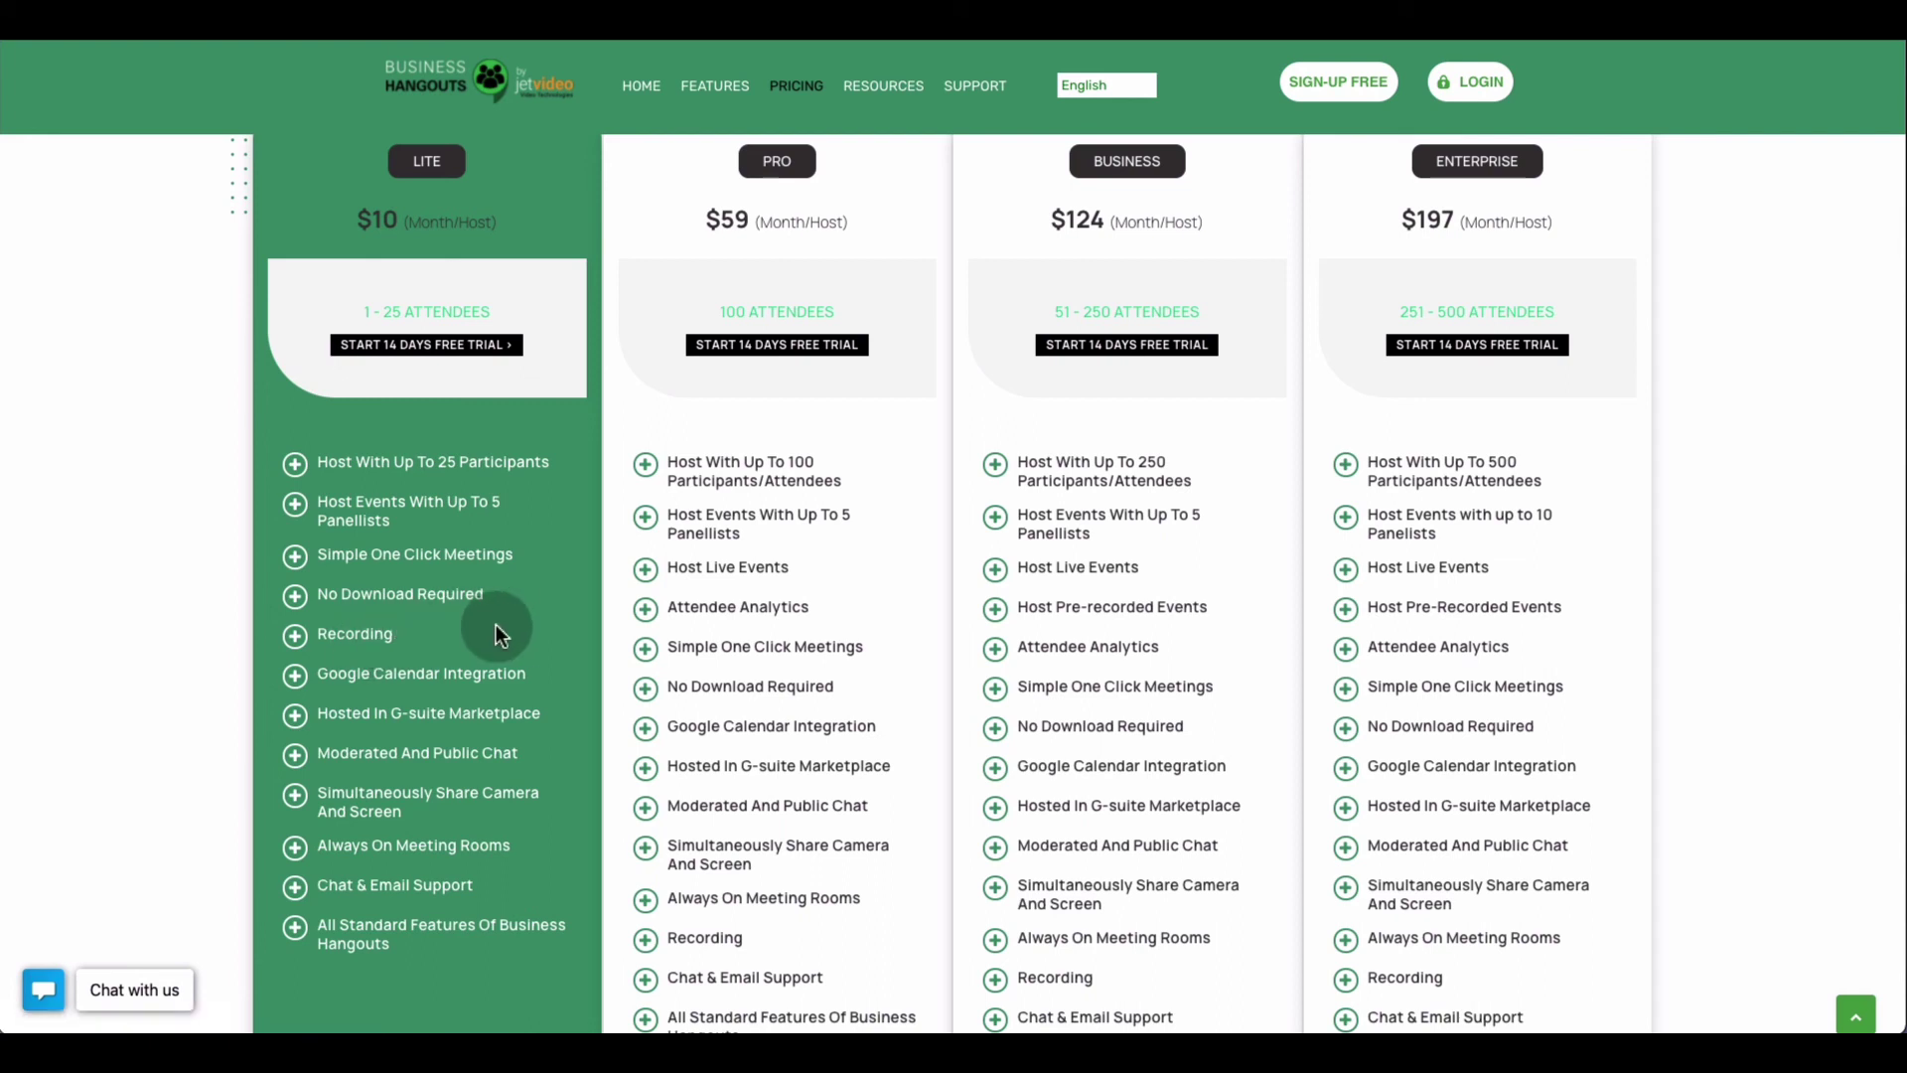
scroll(497, 626, "down", 1)
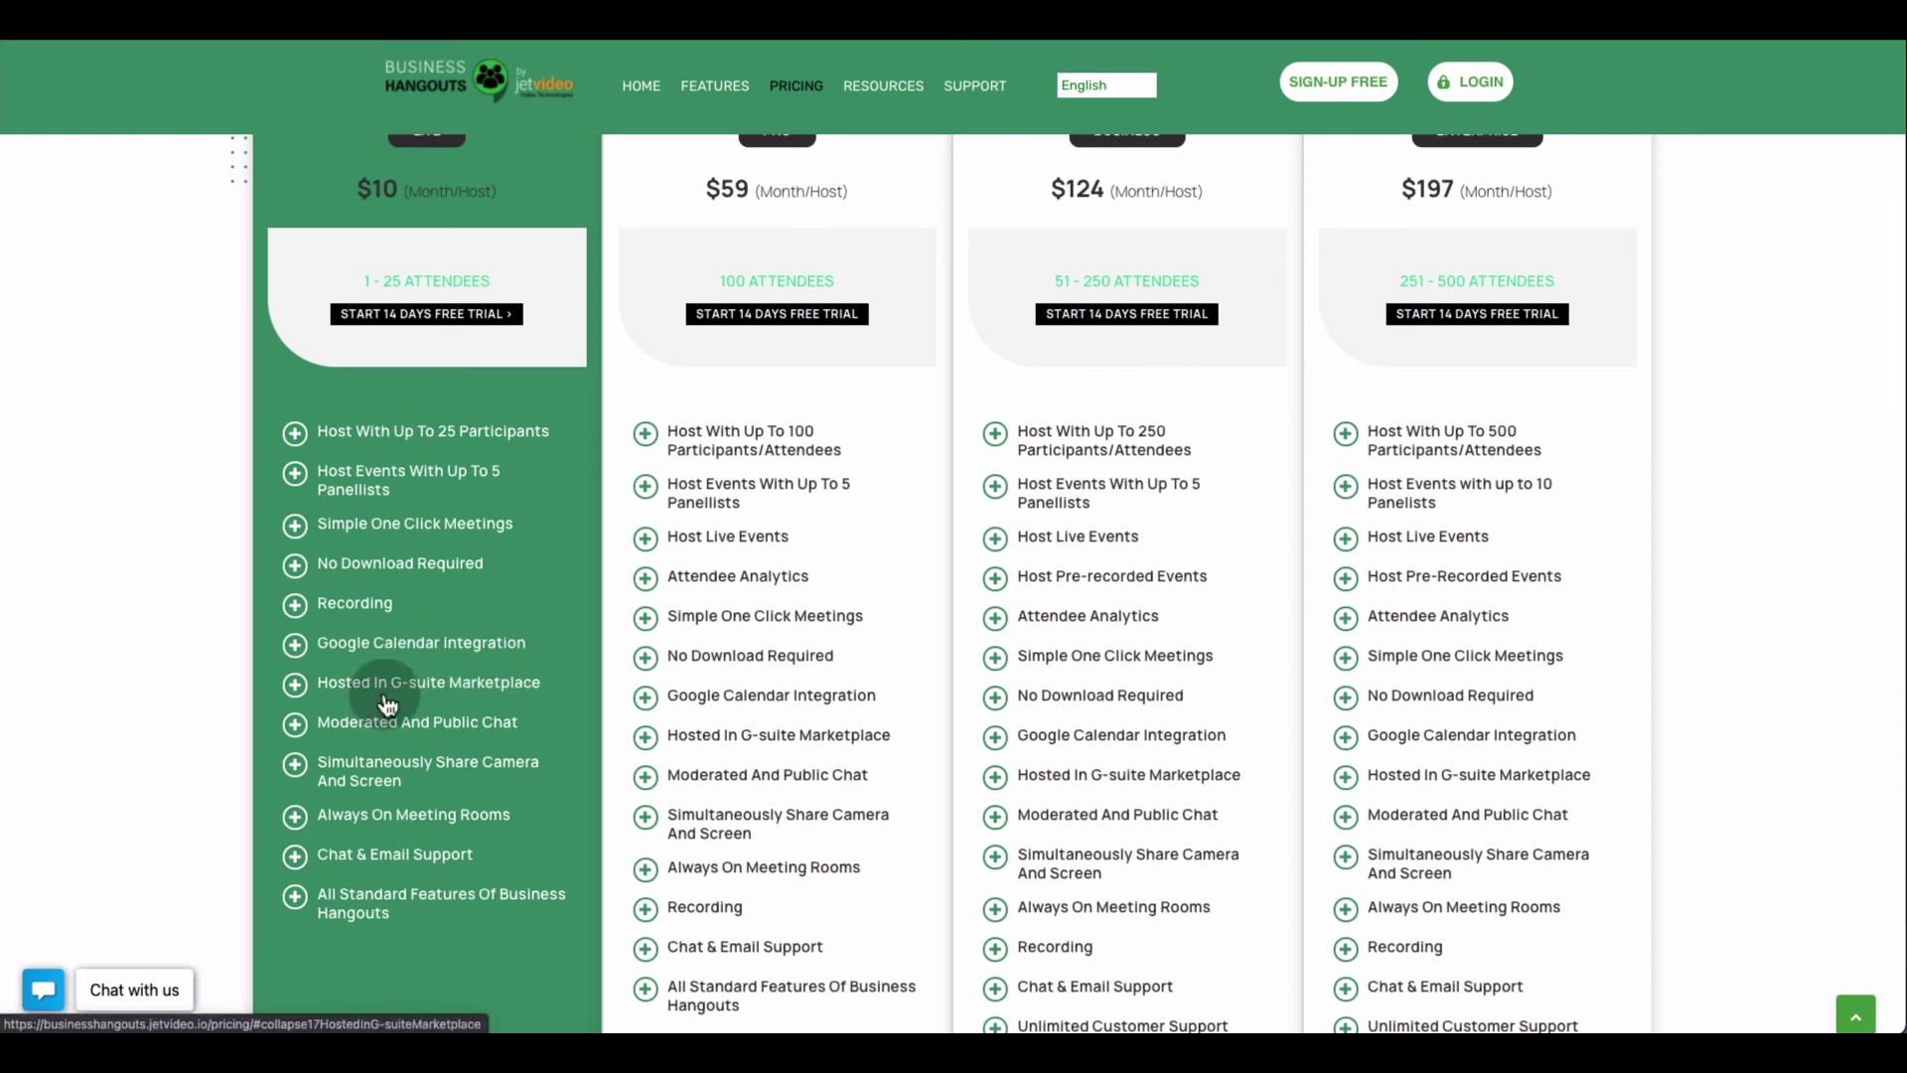
scroll(548, 680, "down", 1)
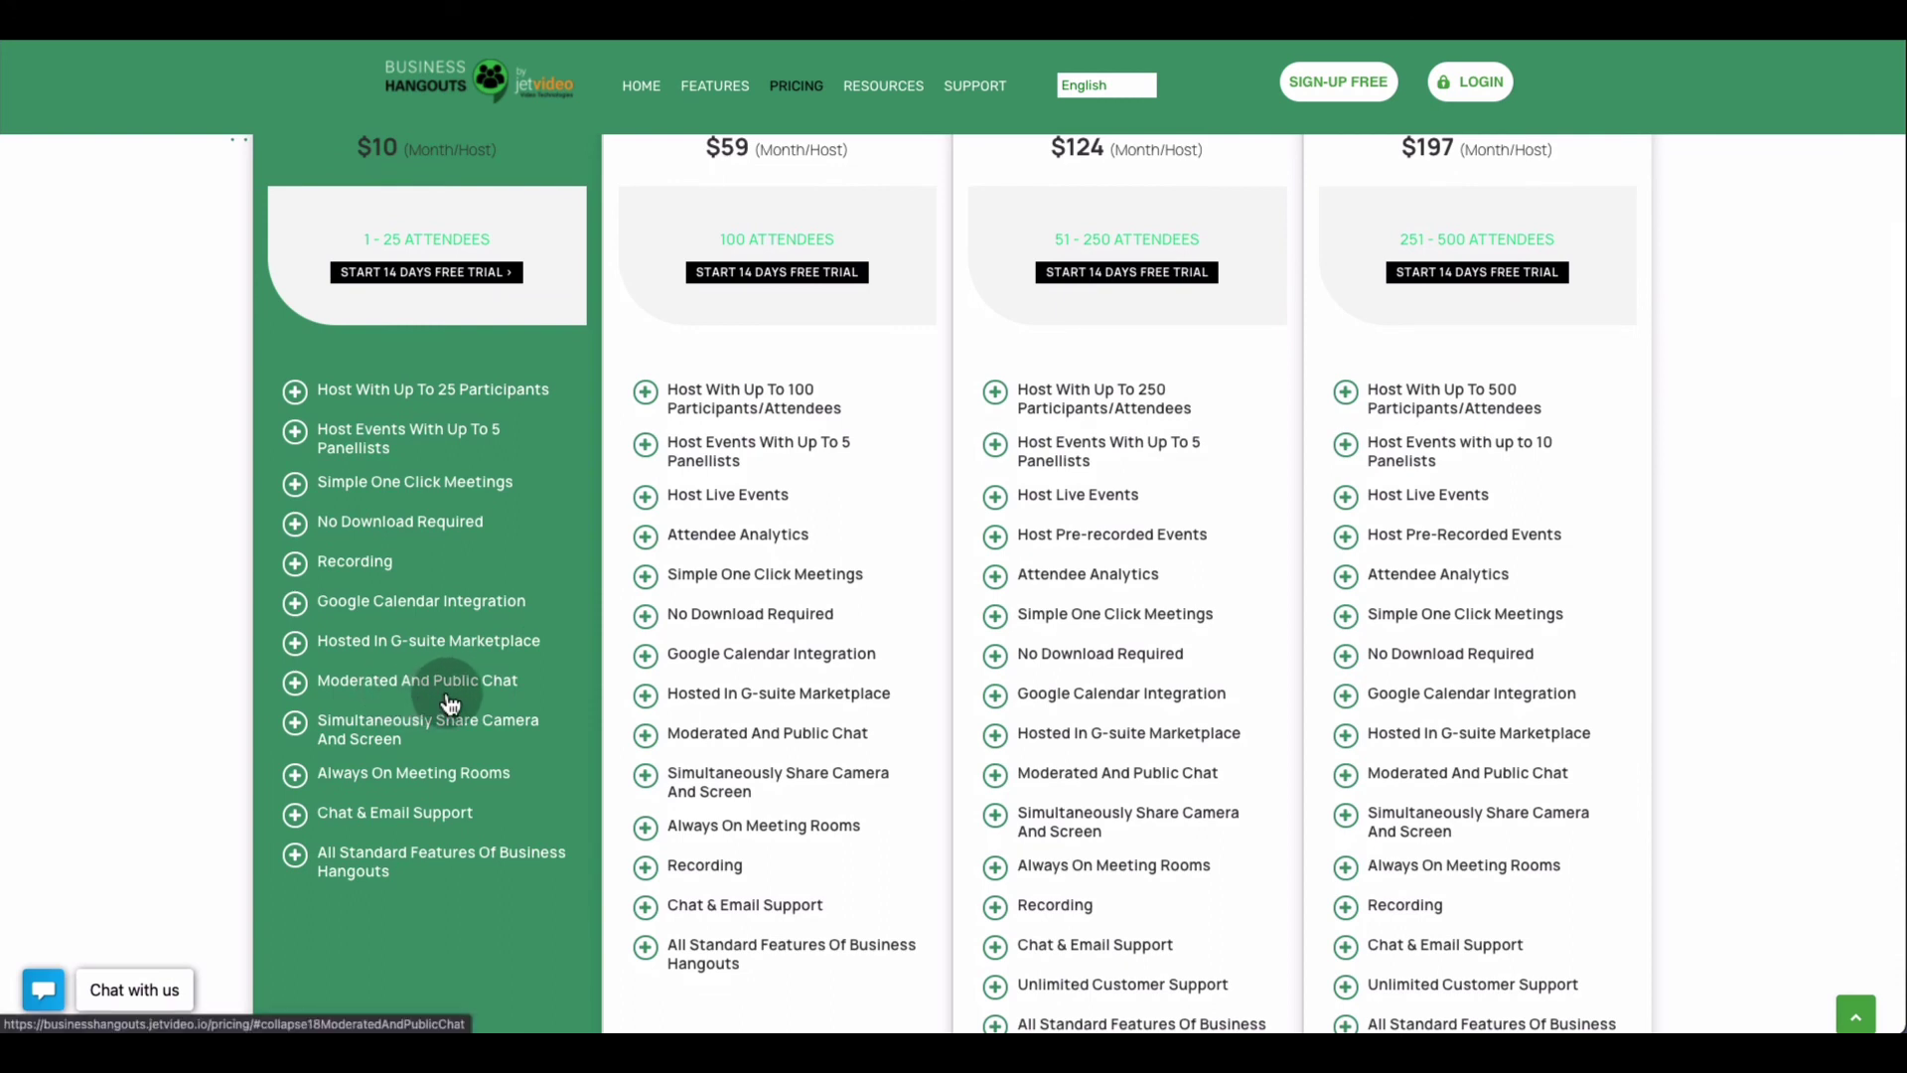
scroll(504, 699, "down", 1)
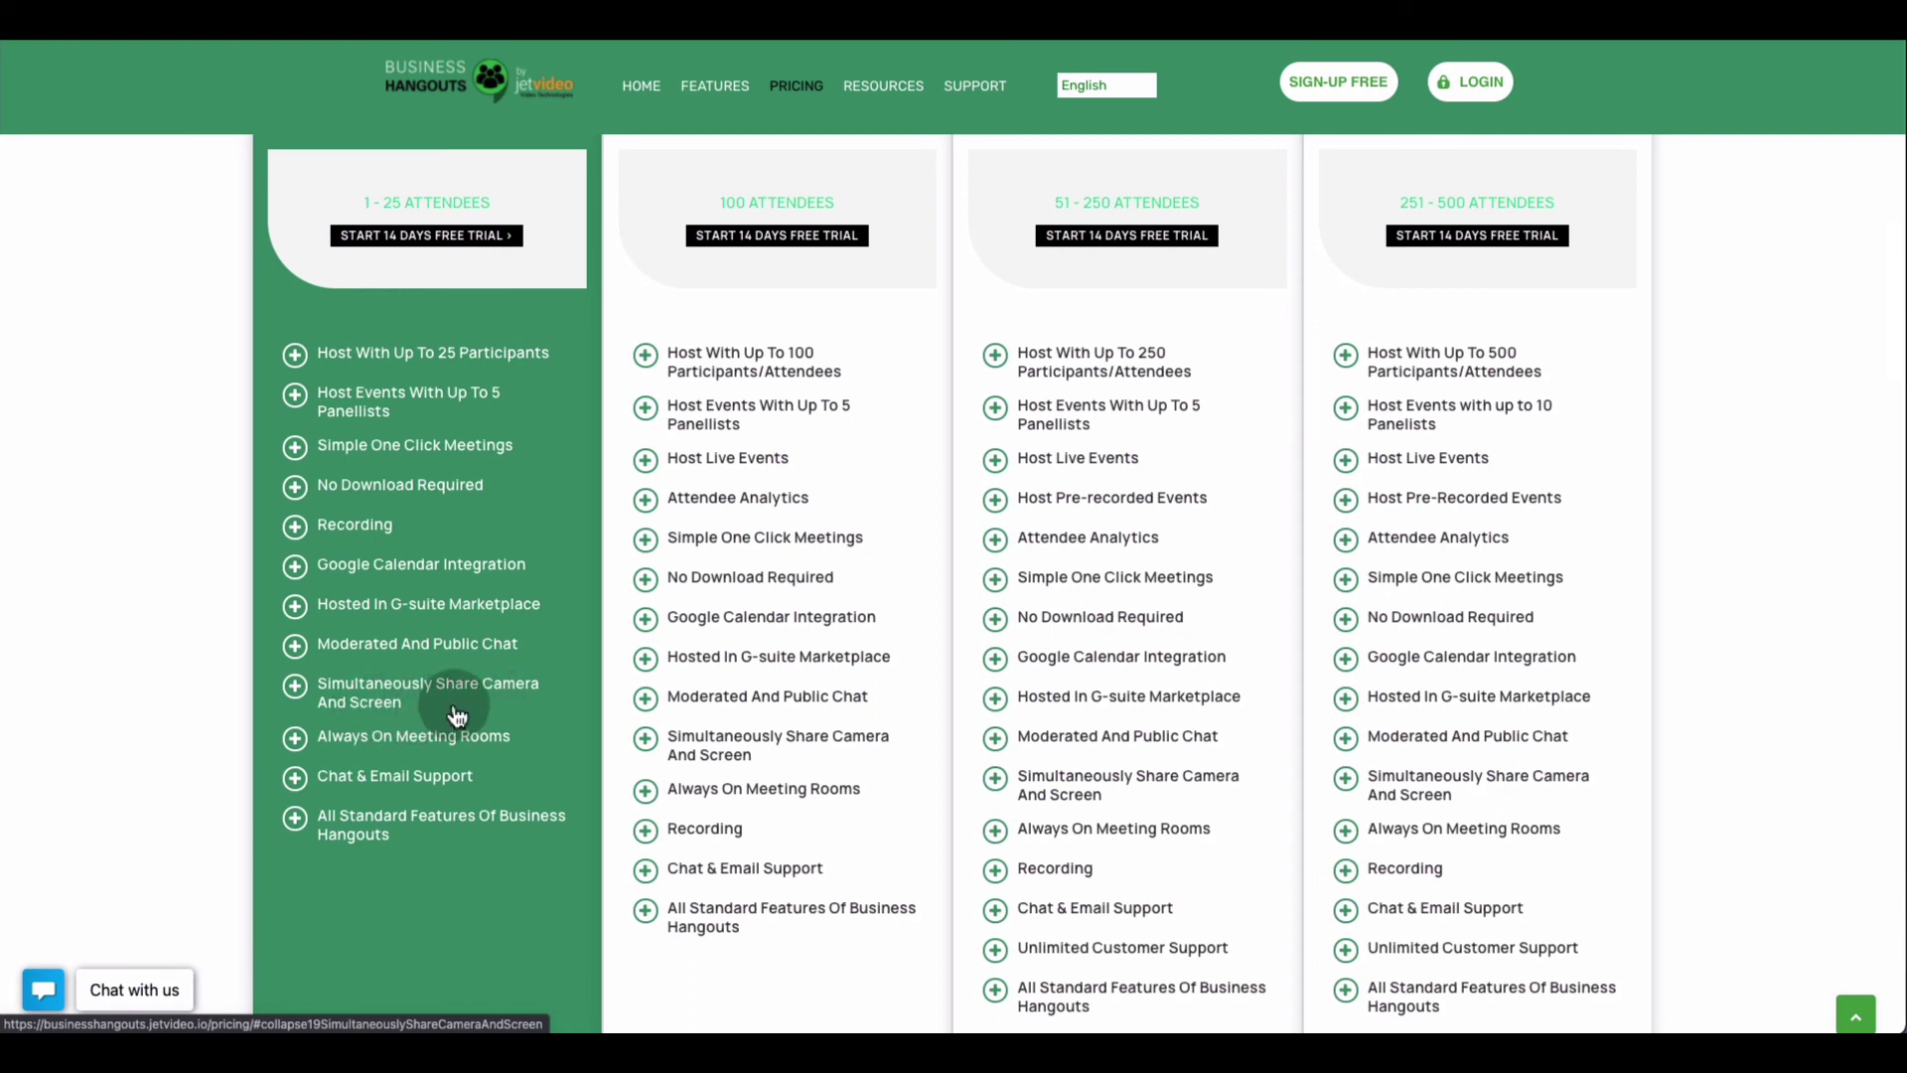
scroll(457, 713, "down", 1)
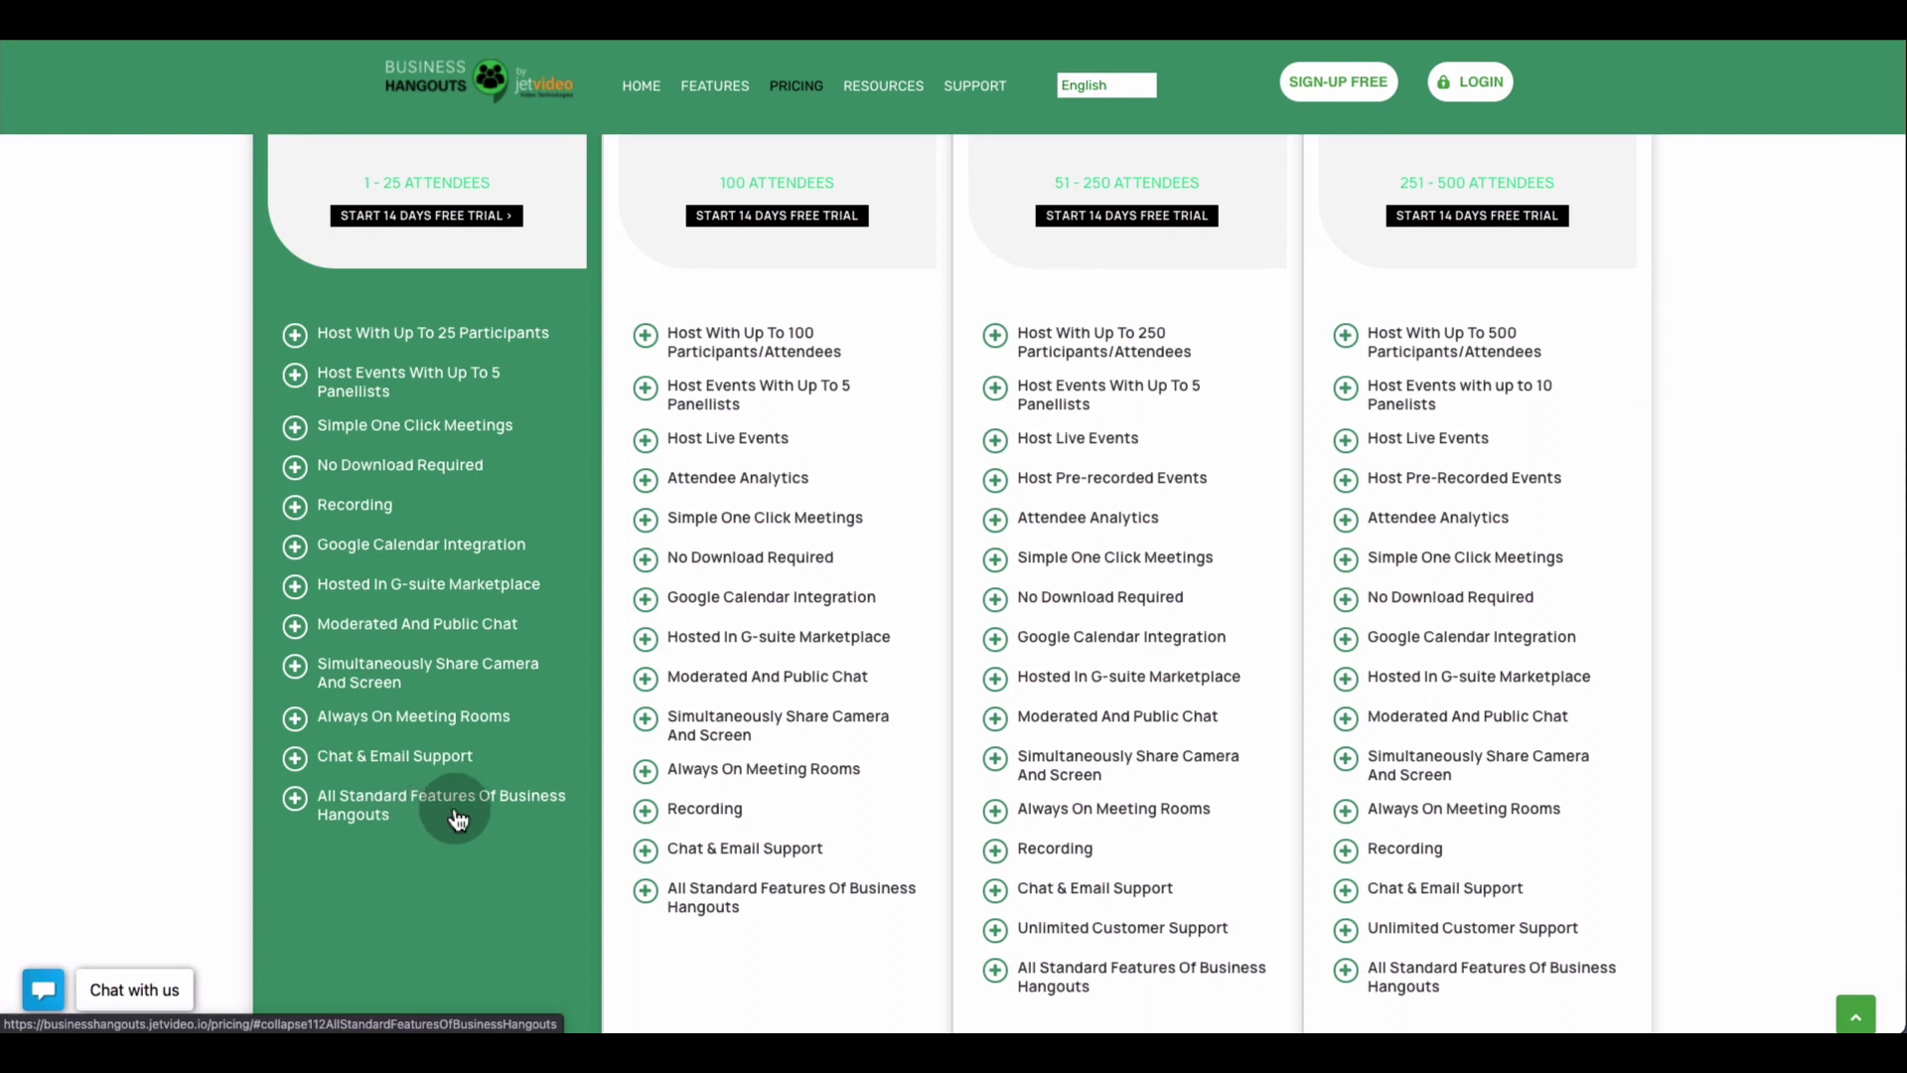
scroll(498, 812, "up", 1)
scroll(500, 806, "up", 3)
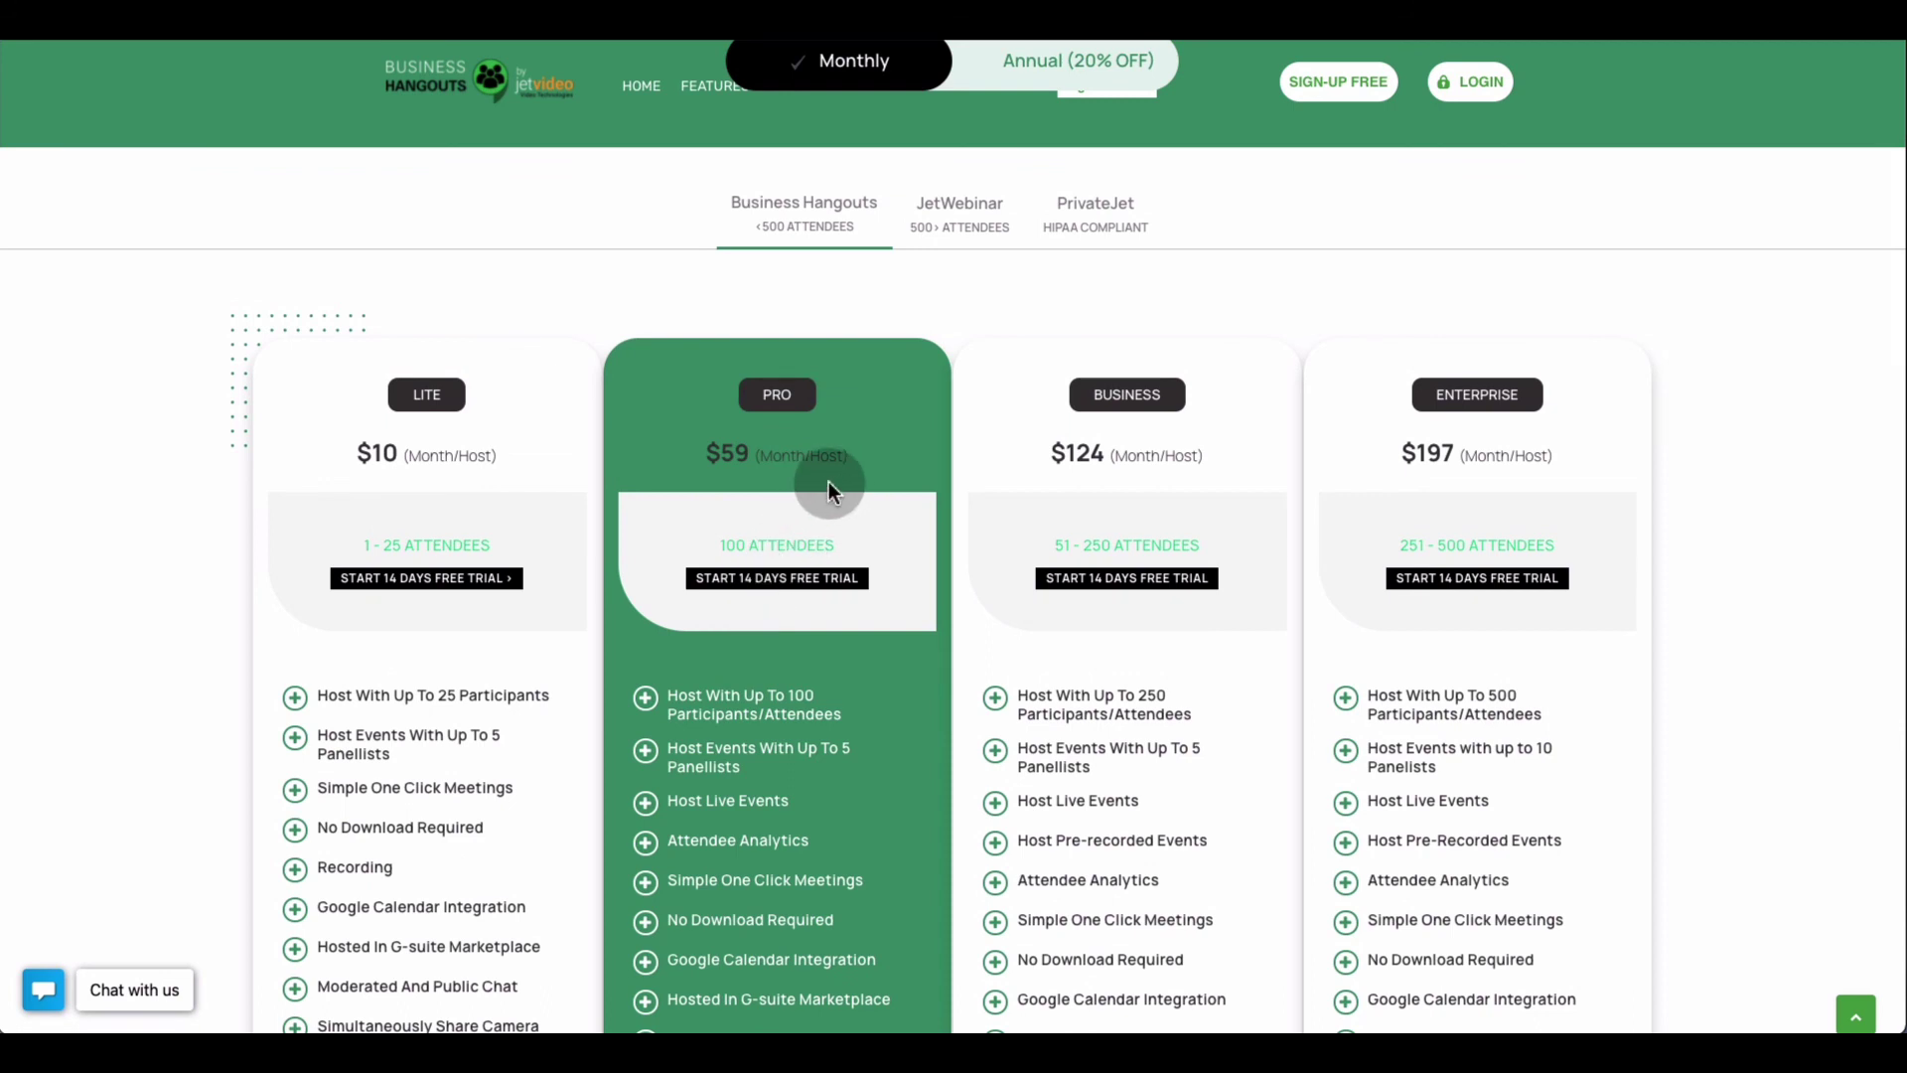
scroll(829, 481, "down", 1)
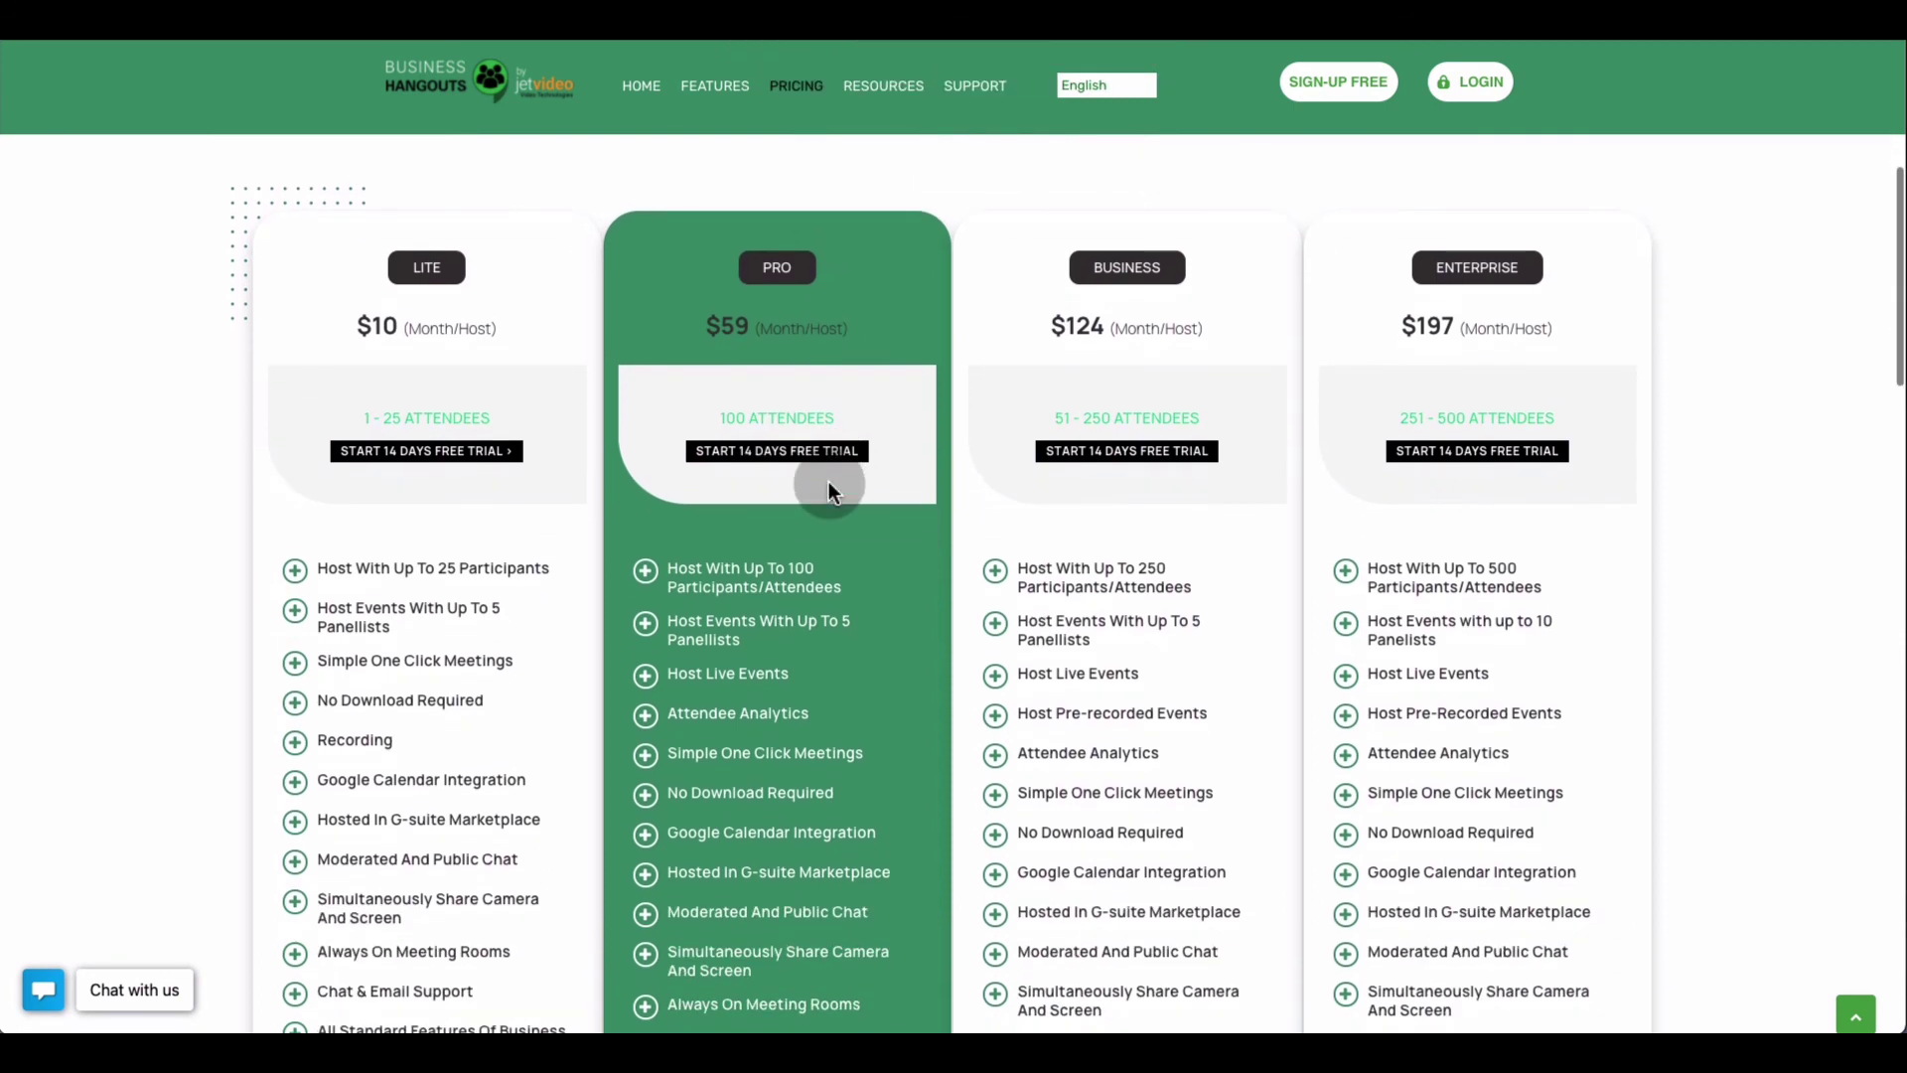
scroll(828, 481, "down", 1)
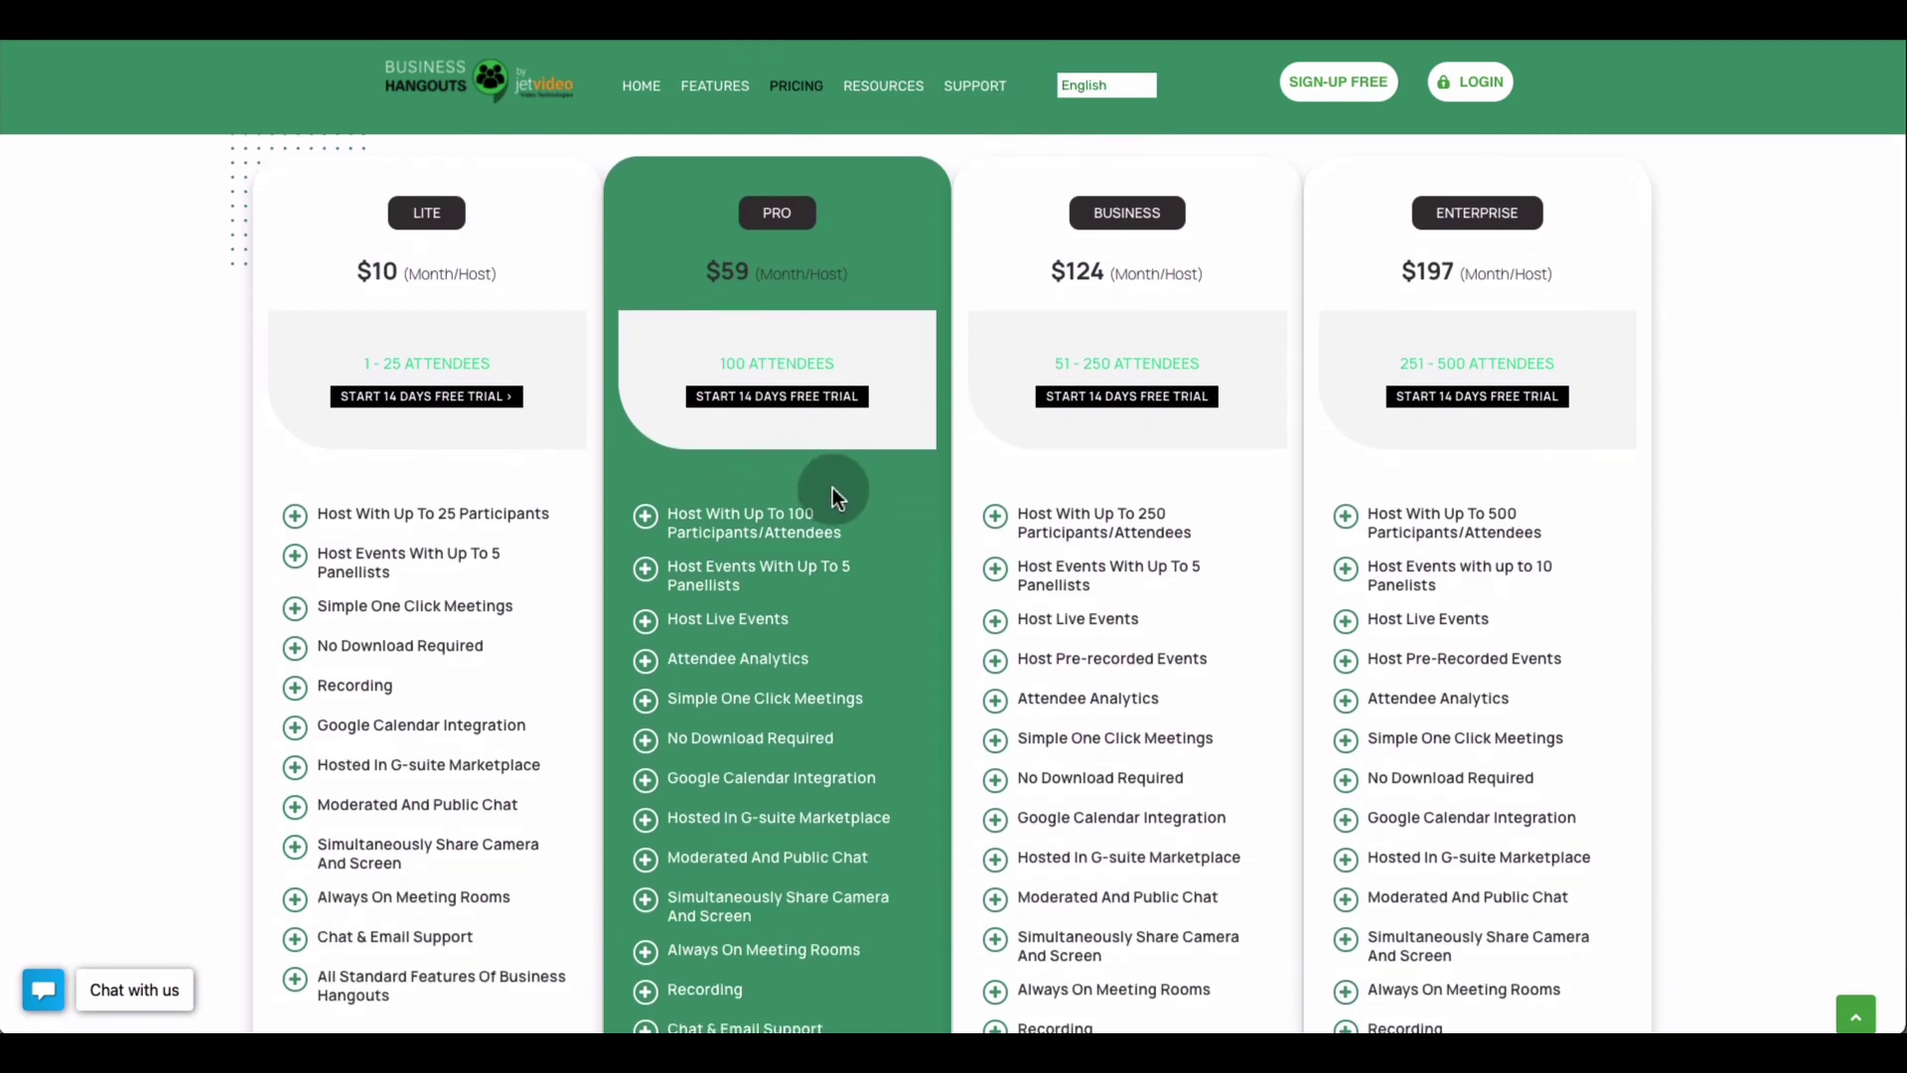
scroll(832, 487, "down", 1)
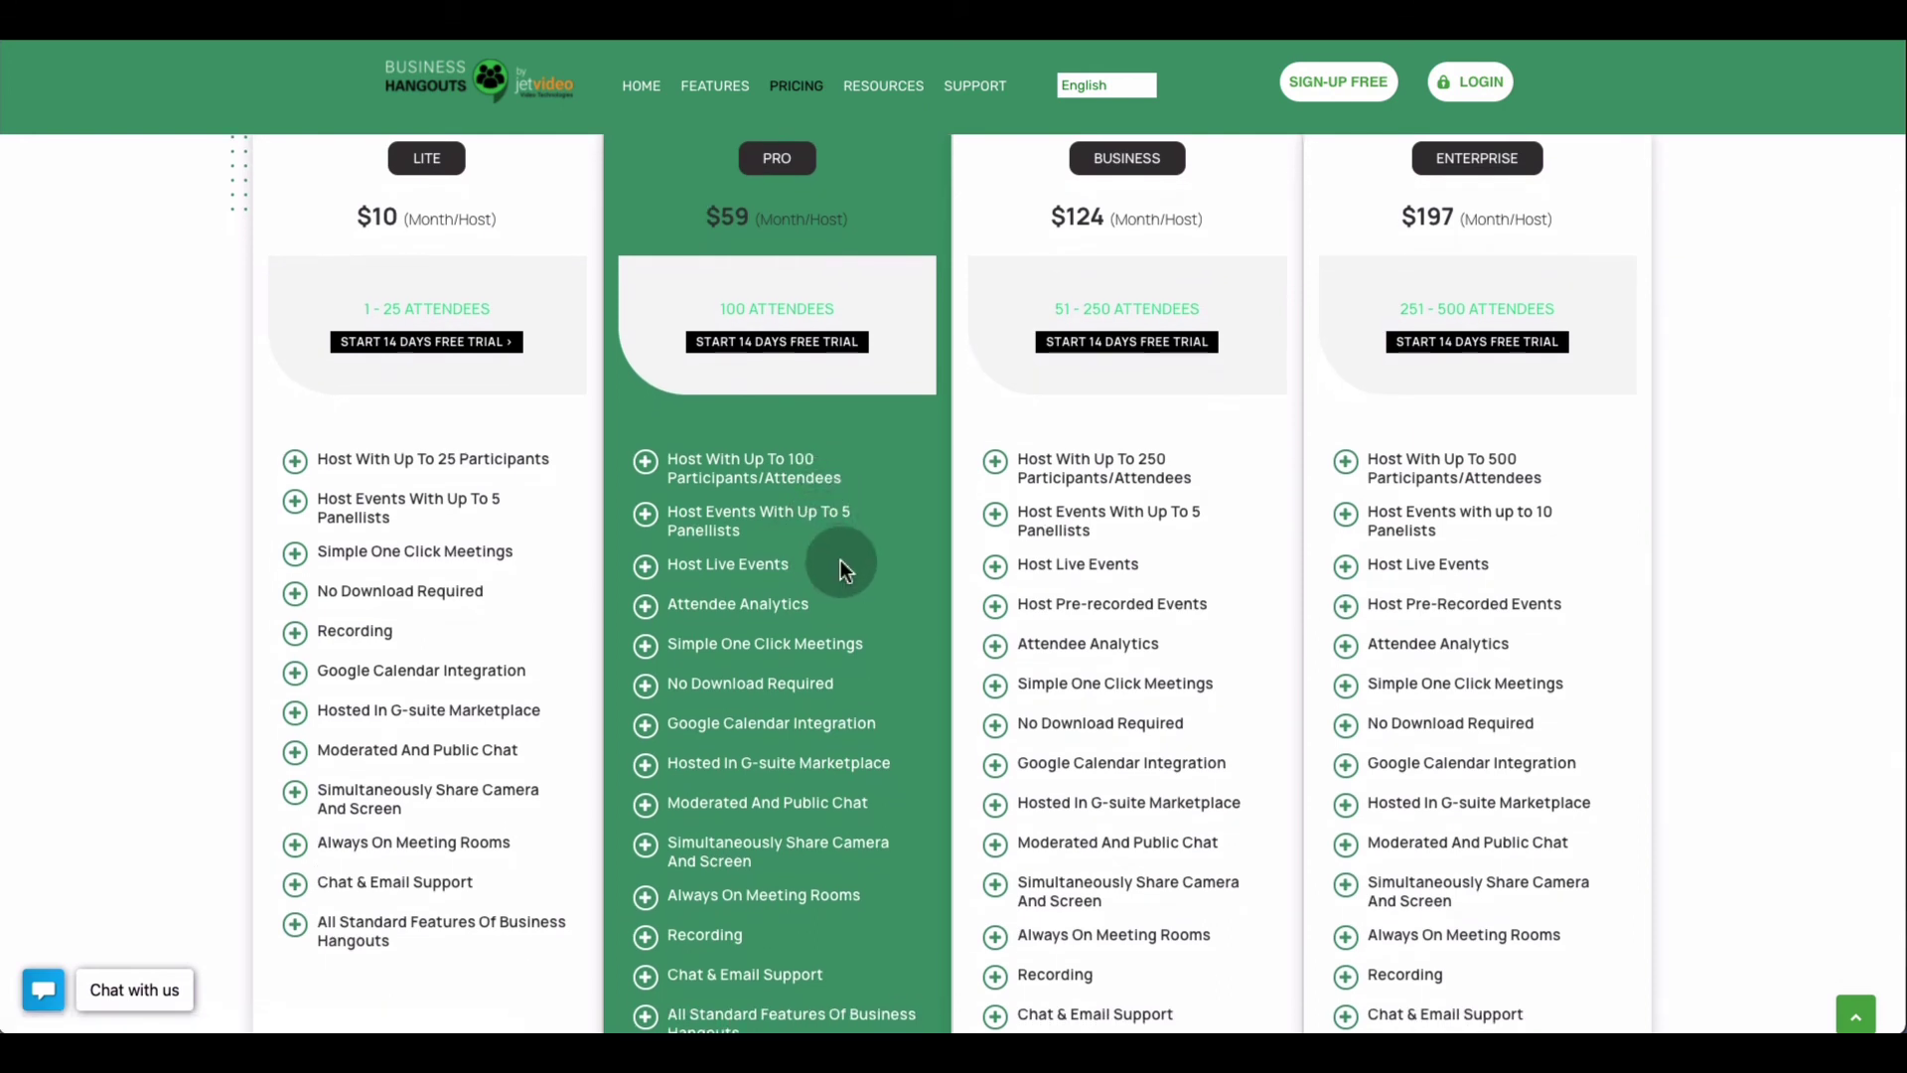
scroll(841, 566, "down", 1)
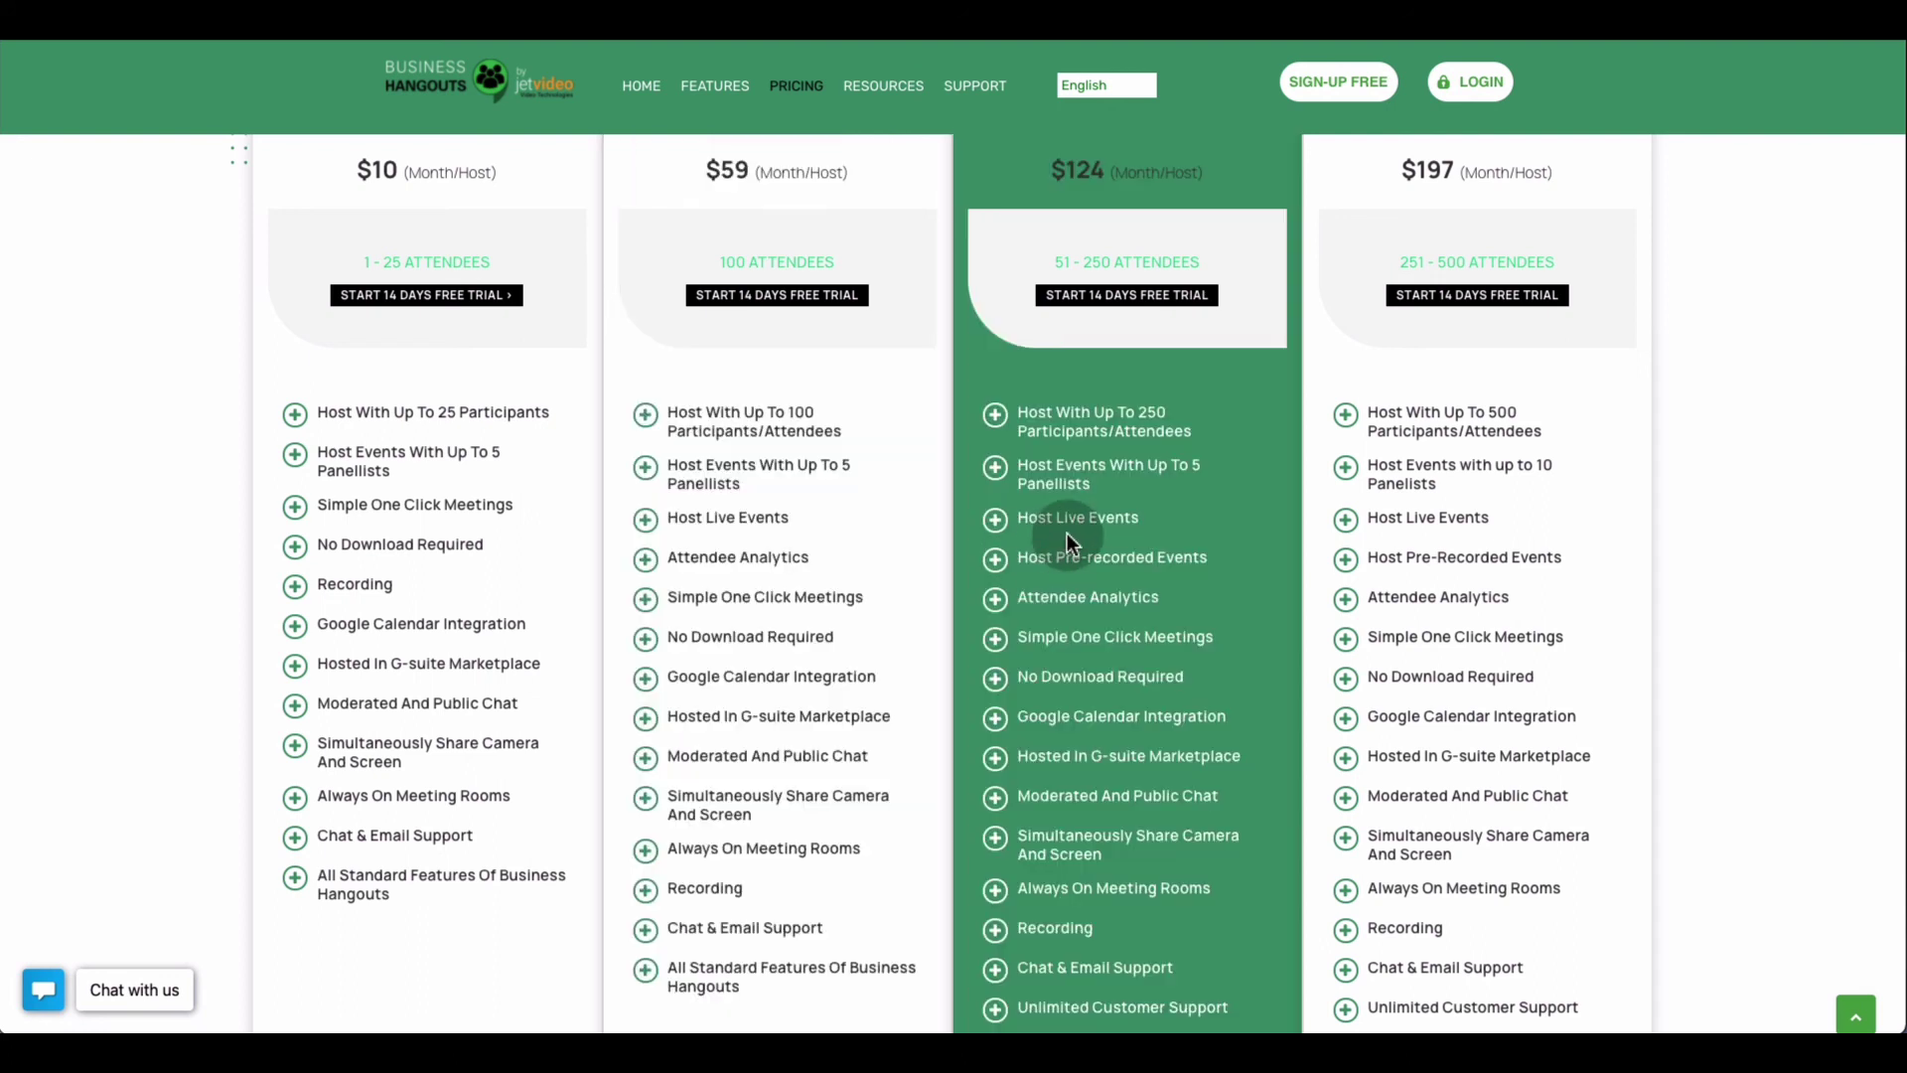
scroll(1064, 532, "up", 2)
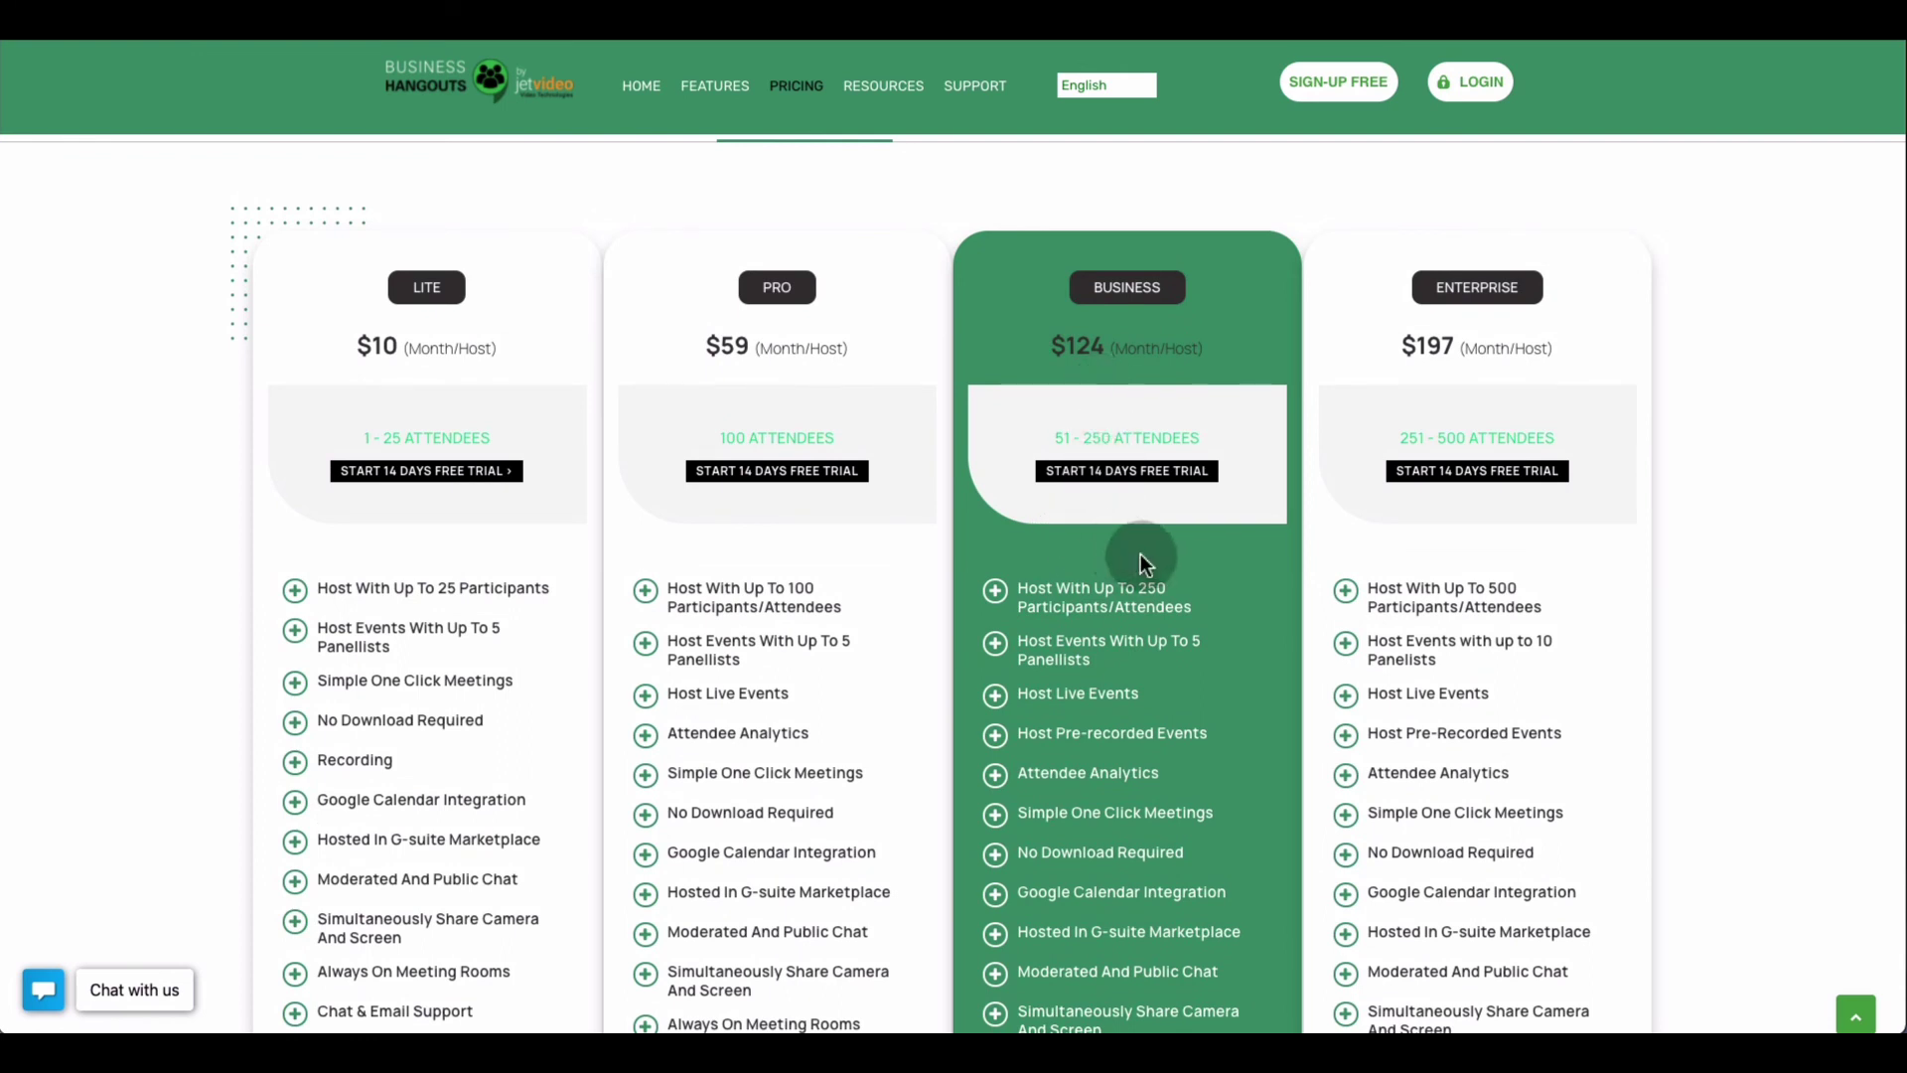
scroll(1142, 558, "down", 1)
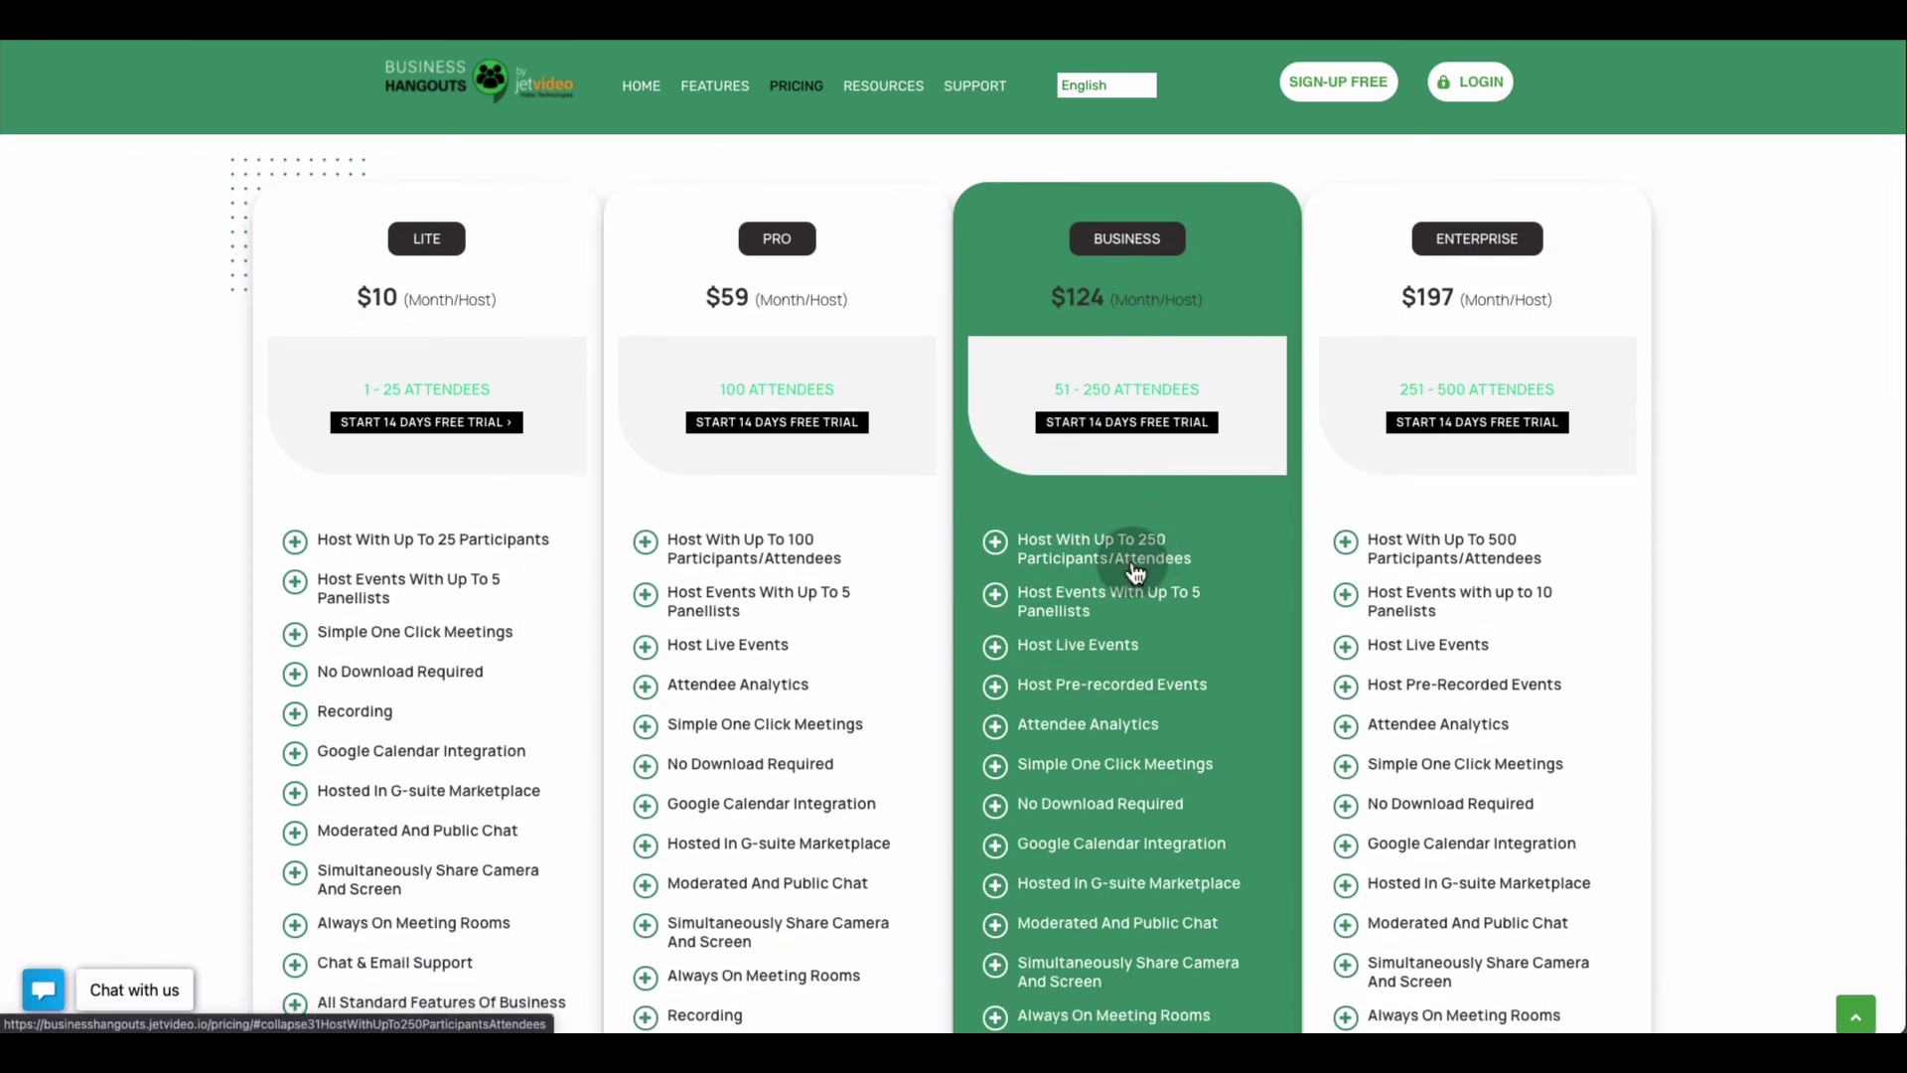
scroll(1138, 568, "down", 1)
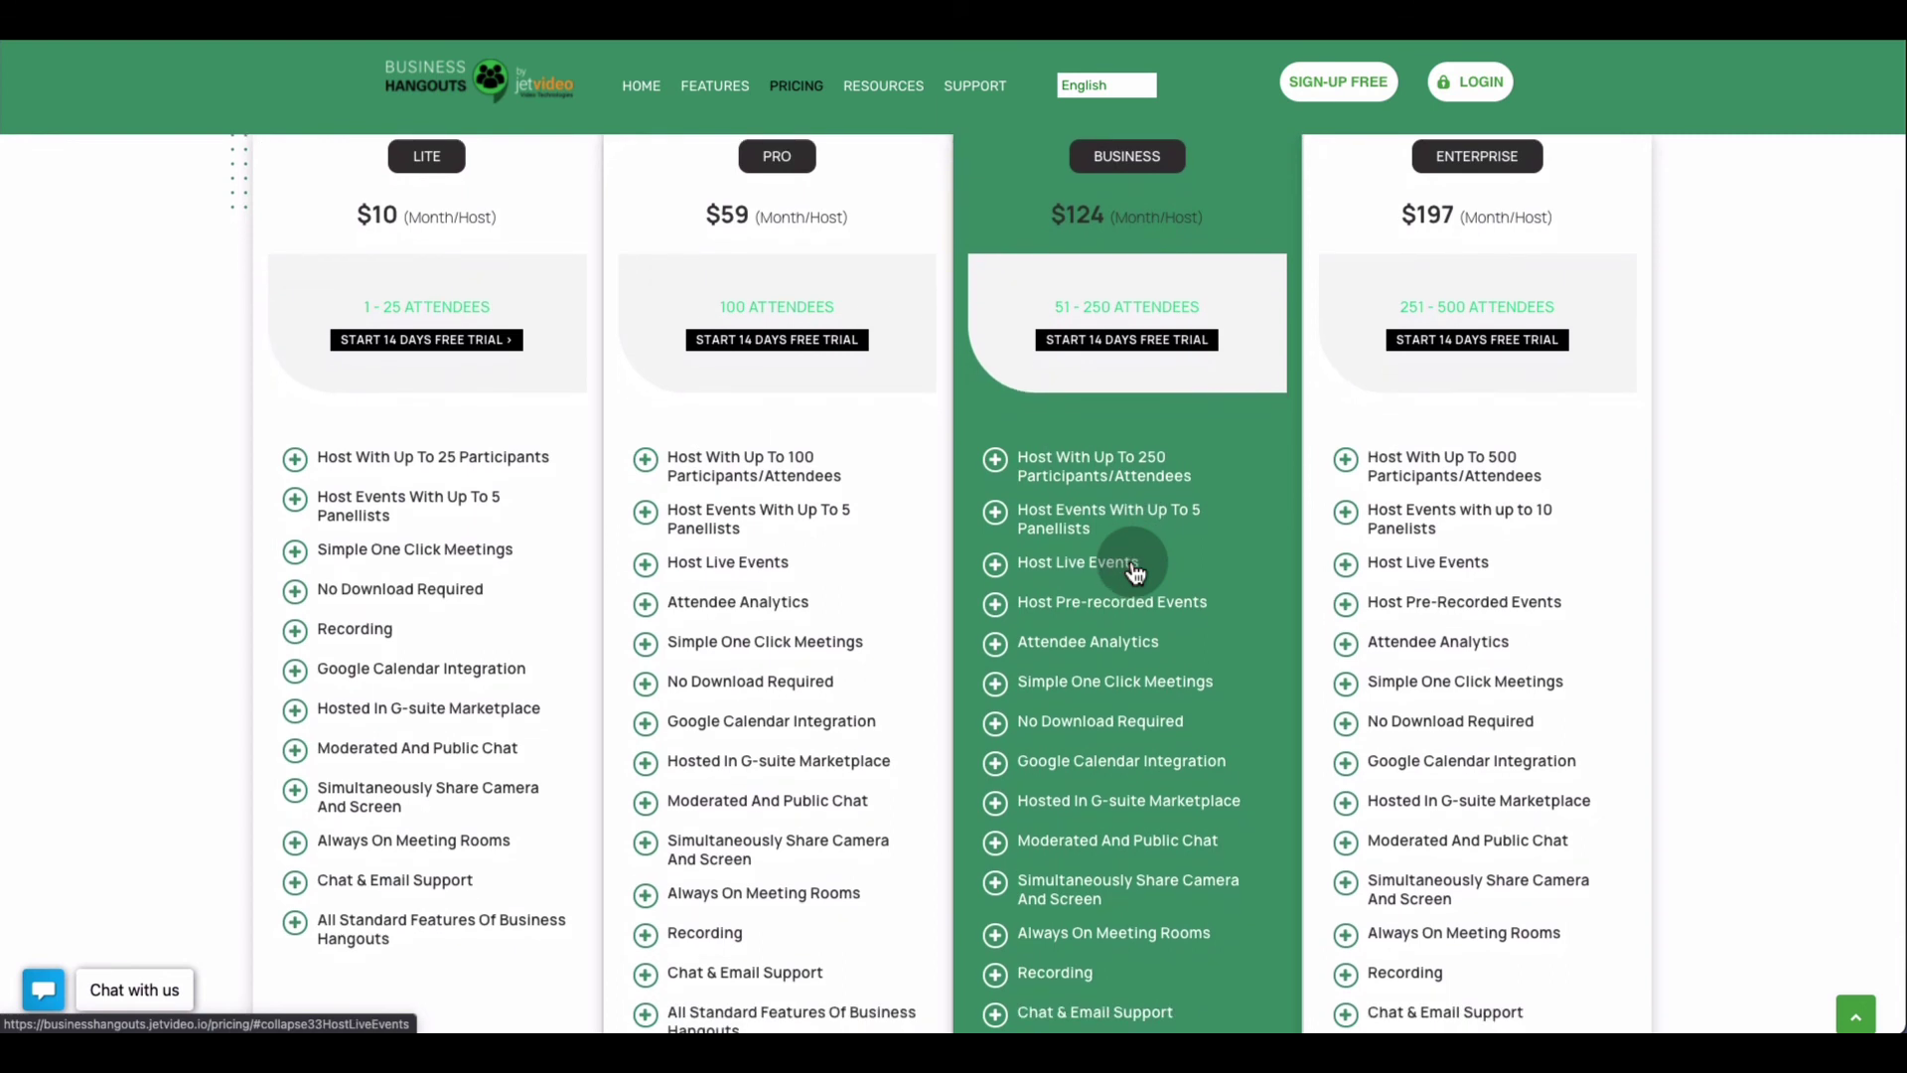
scroll(1135, 571, "down", 1)
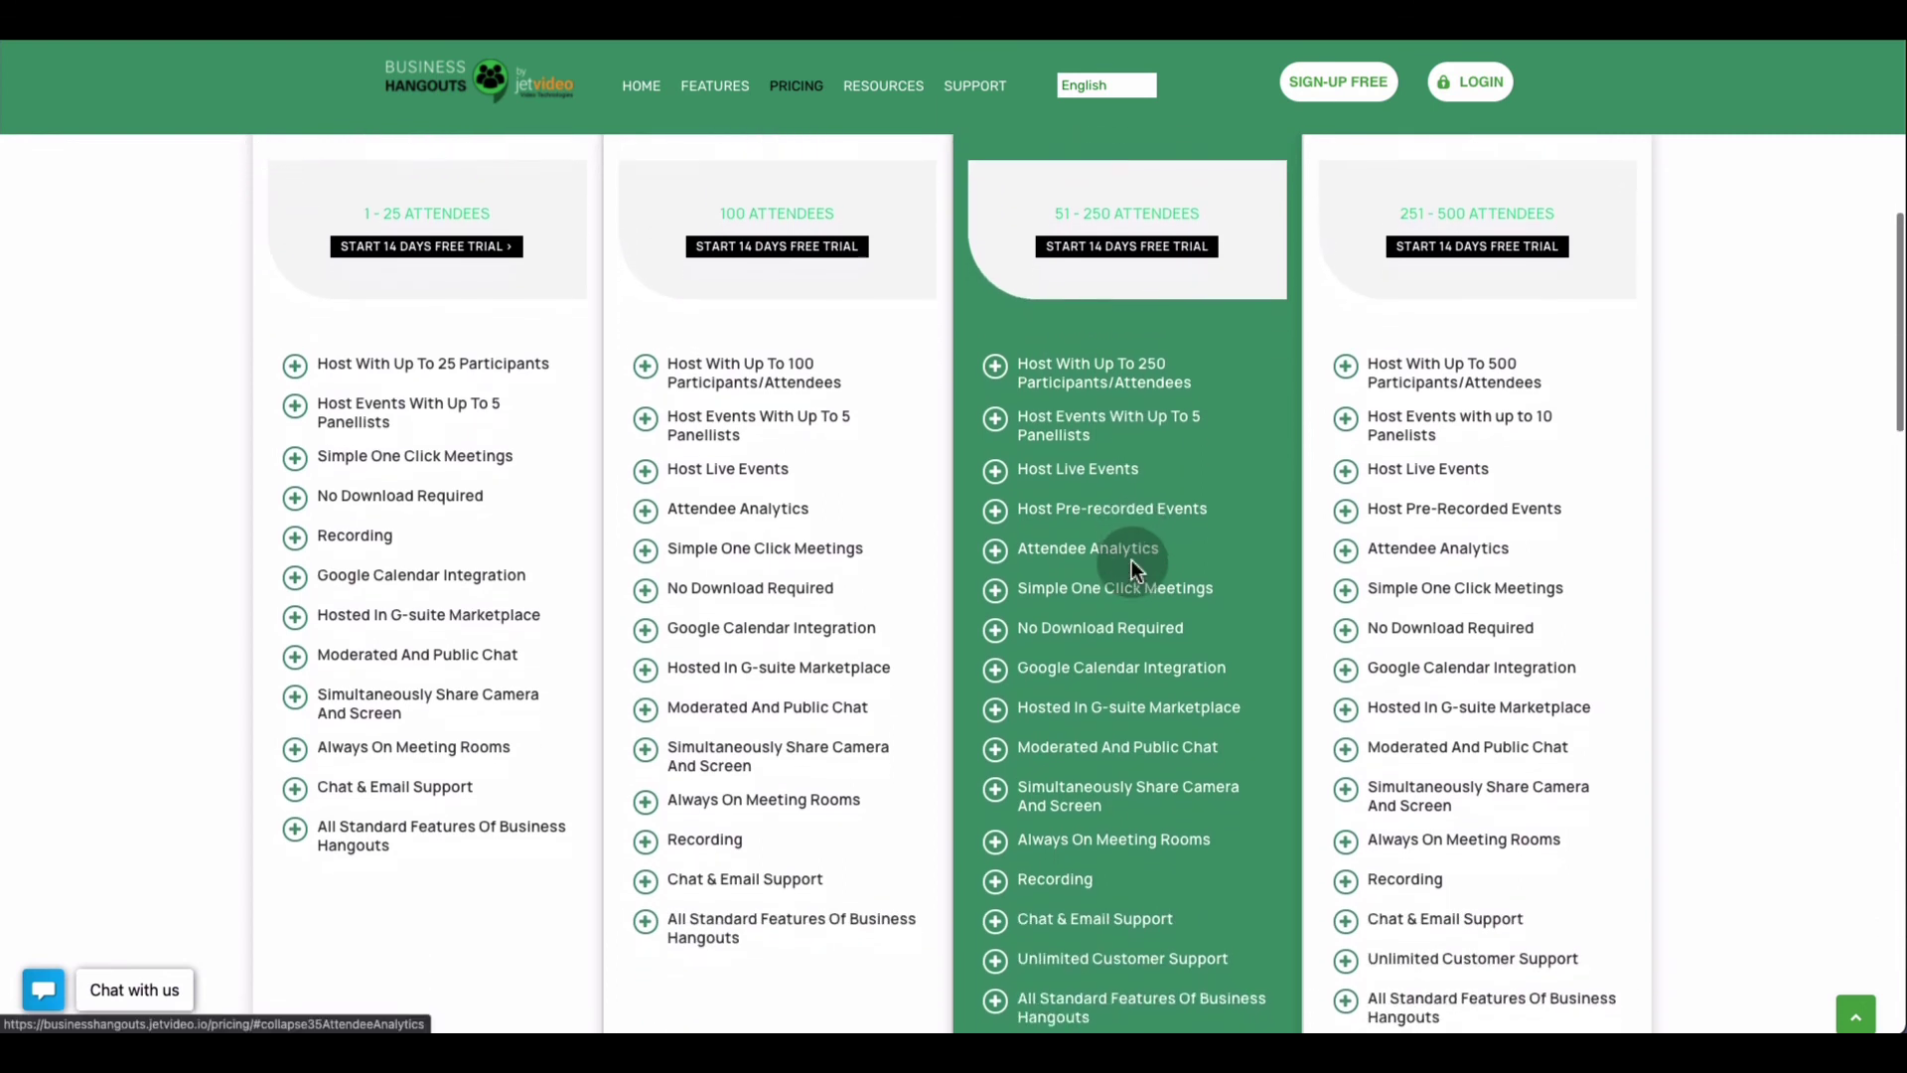
scroll(1131, 561, "down", 1)
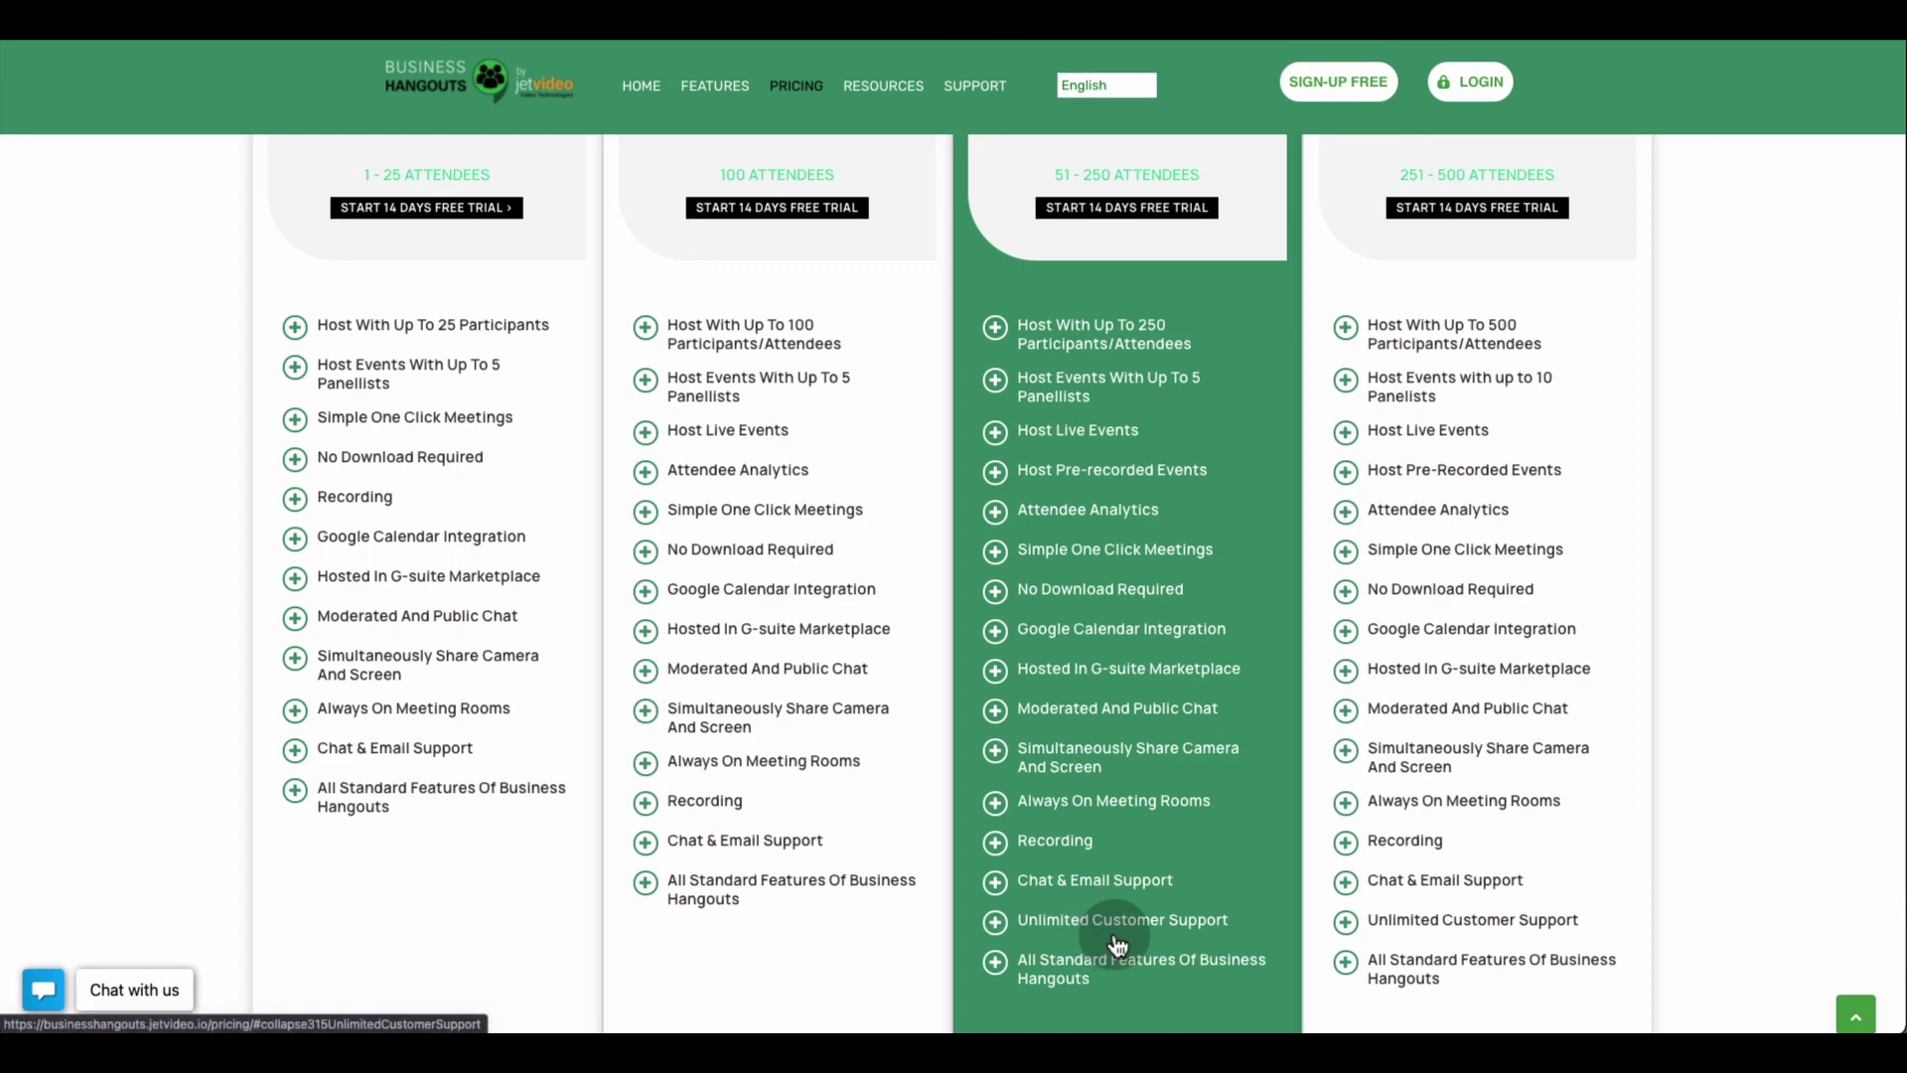
scroll(1390, 509, "up", 3)
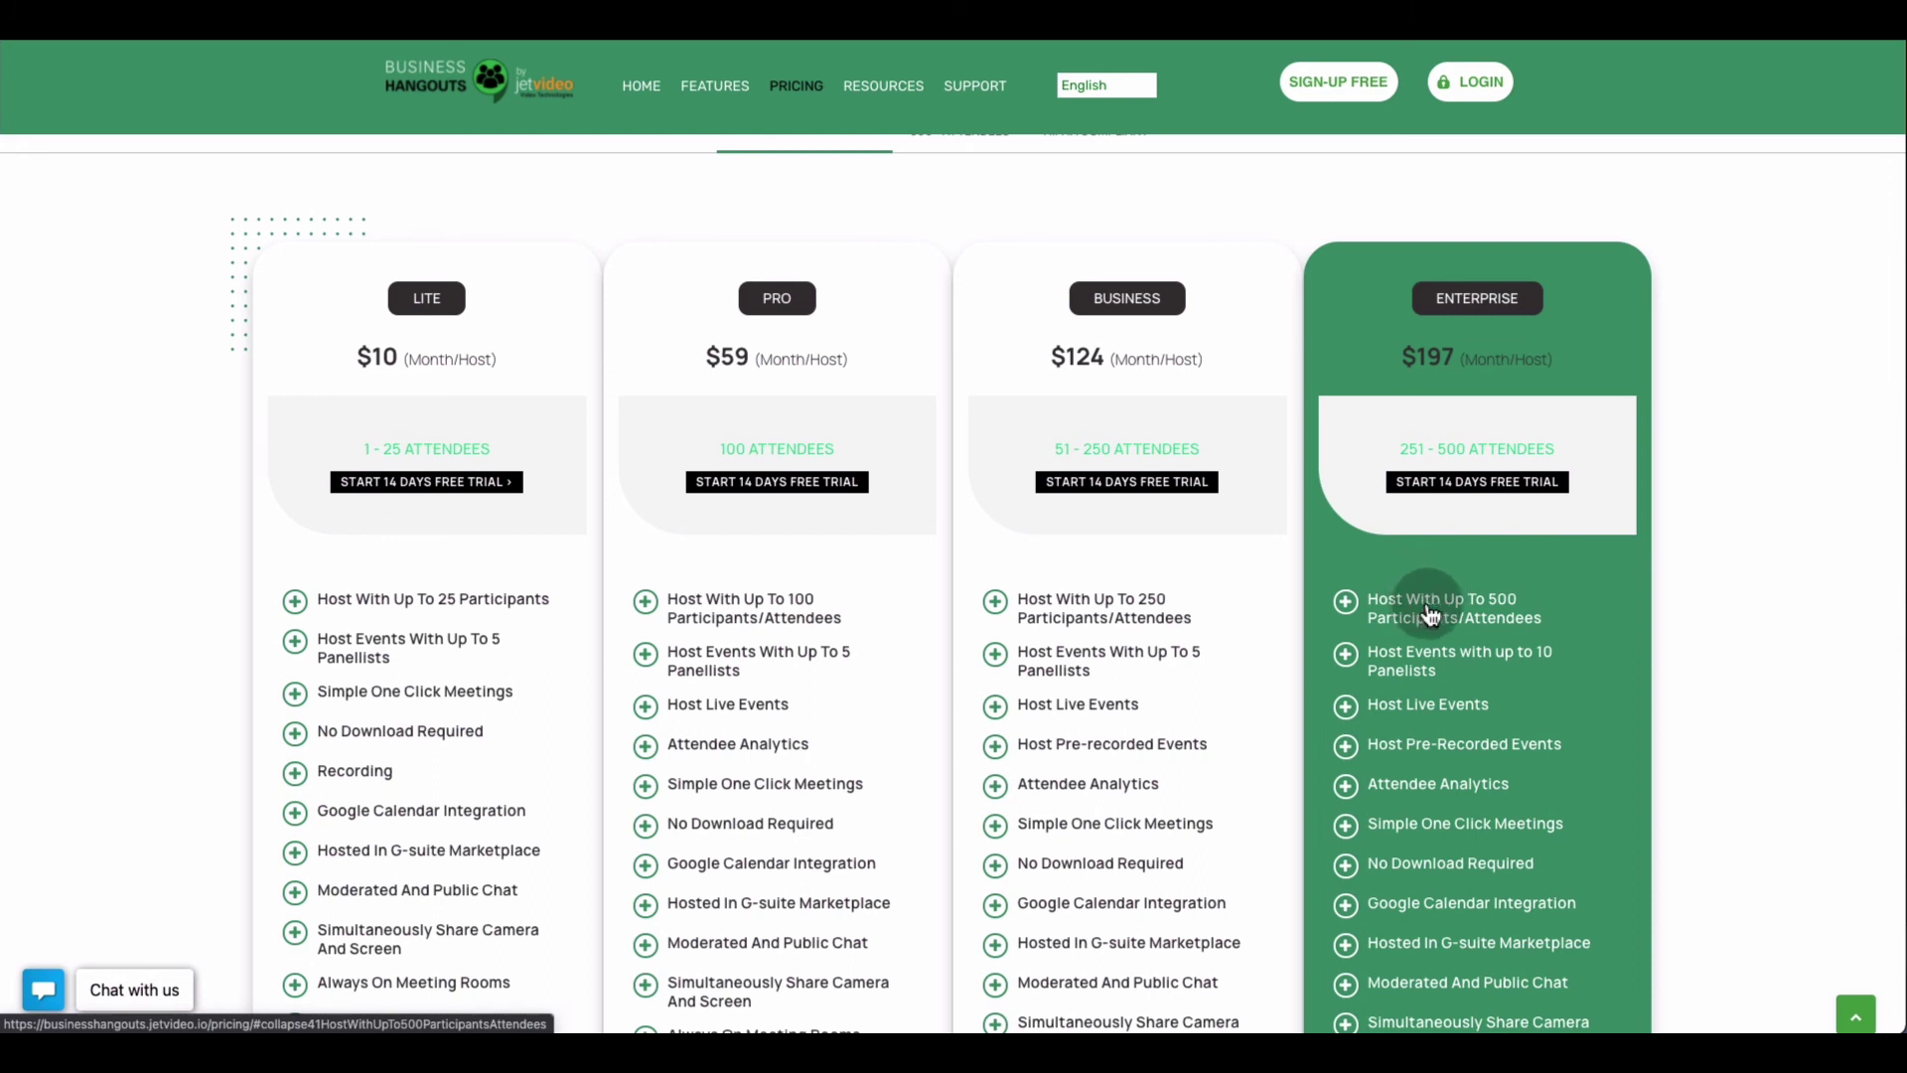
scroll(1436, 606, "down", 1)
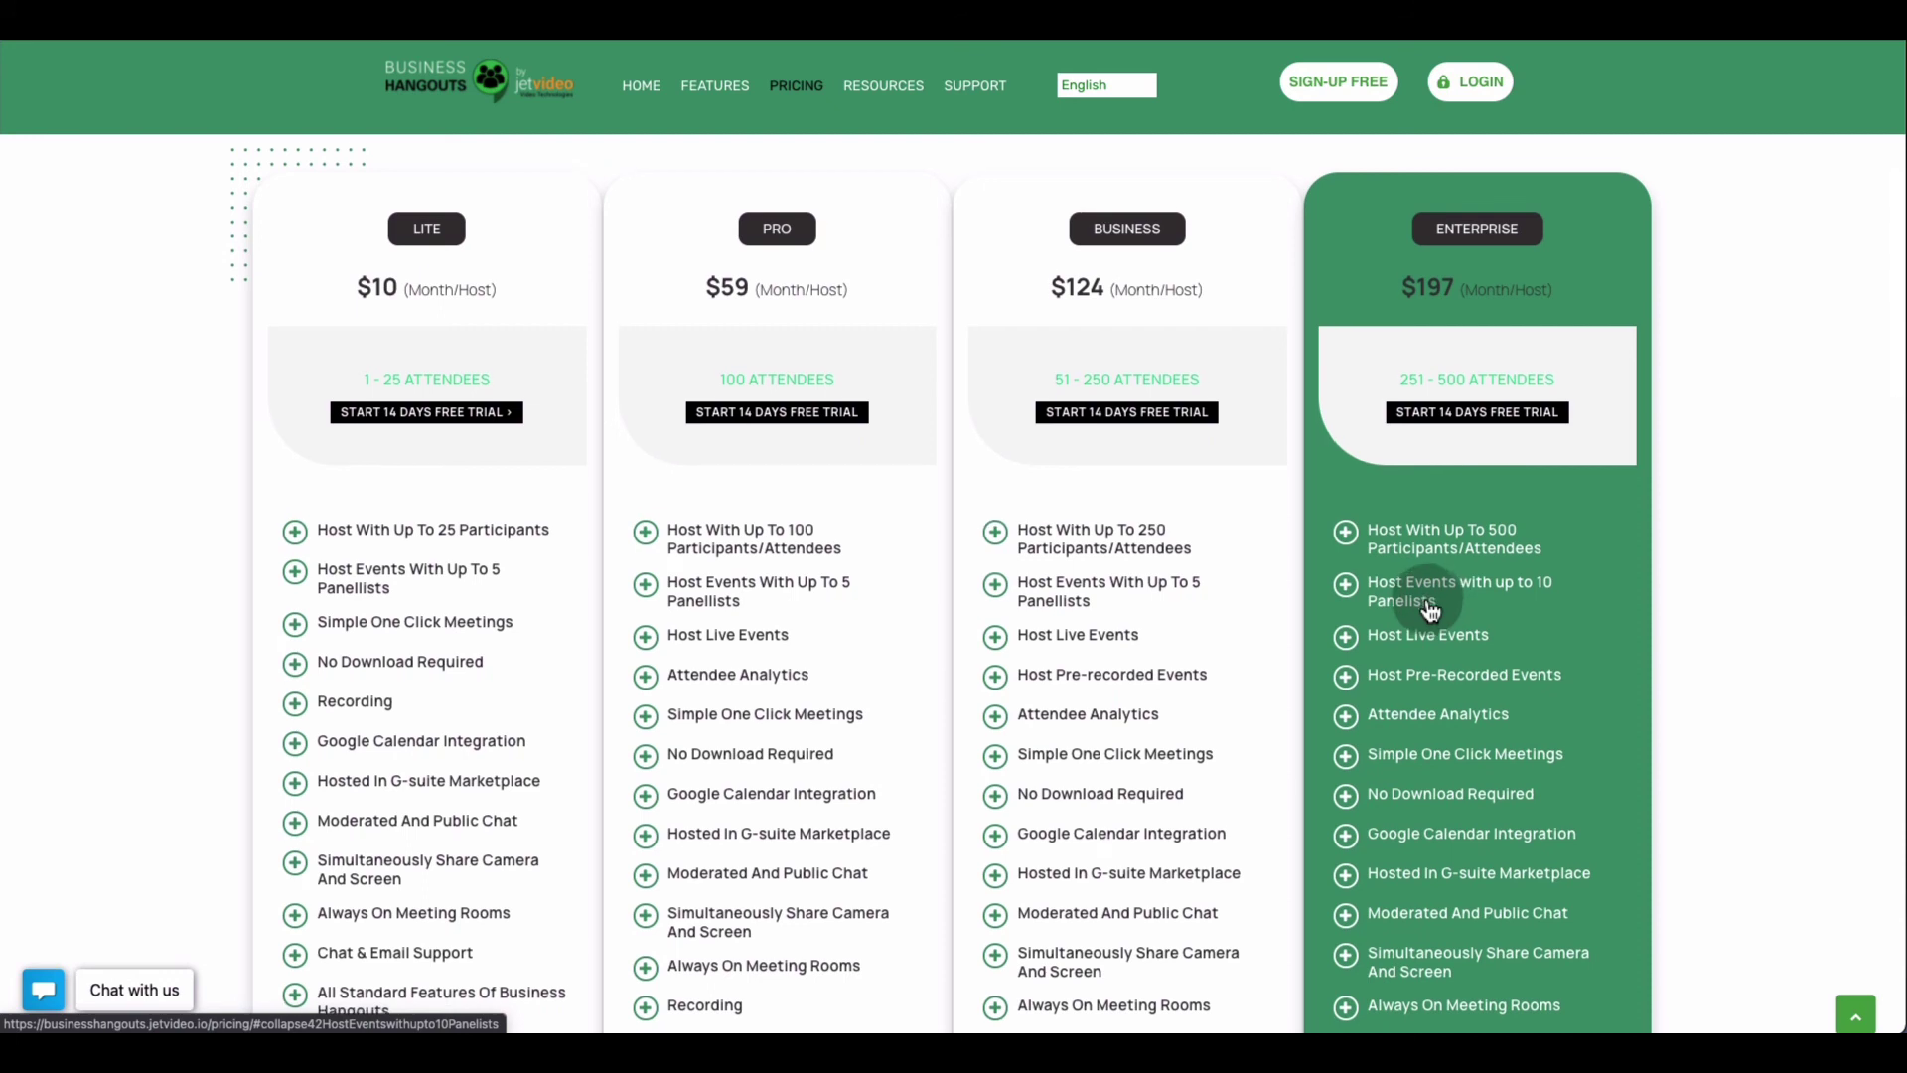
scroll(1430, 610, "down", 1)
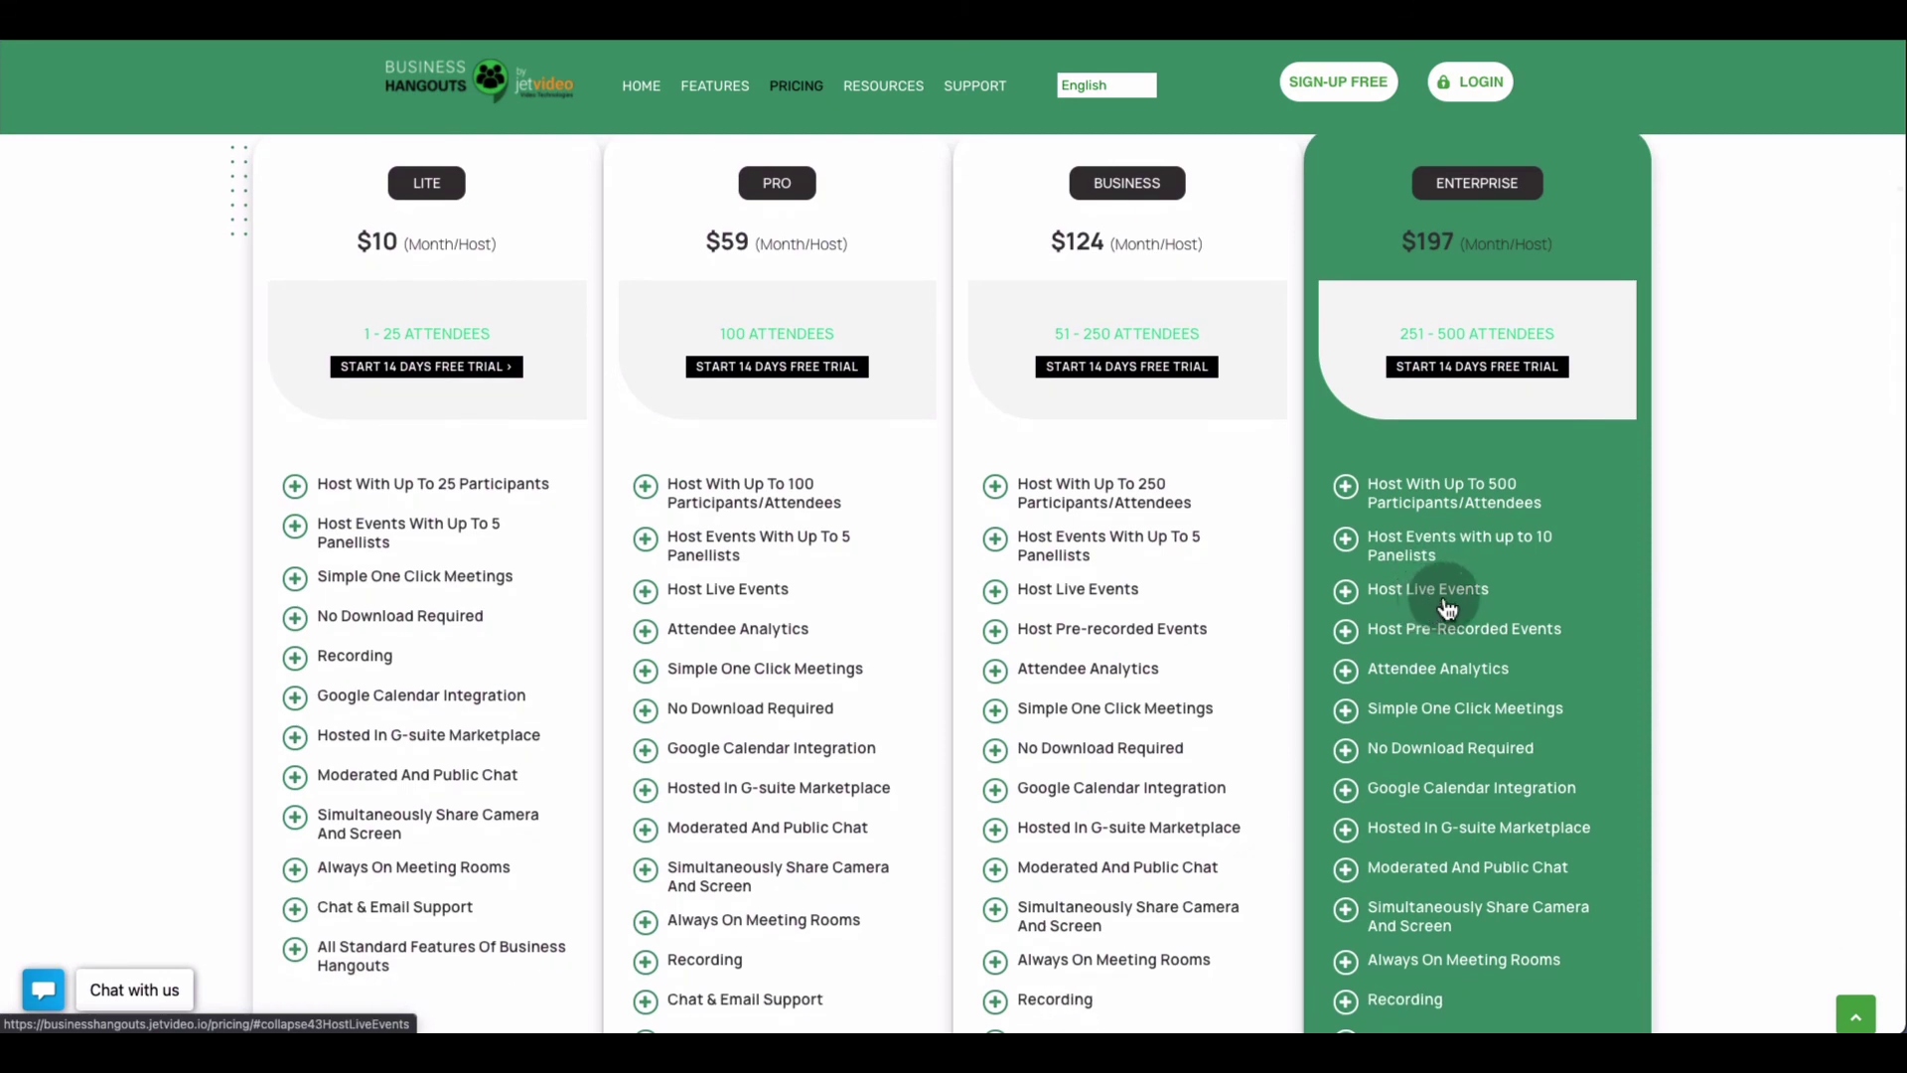
scroll(1438, 601, "down", 1)
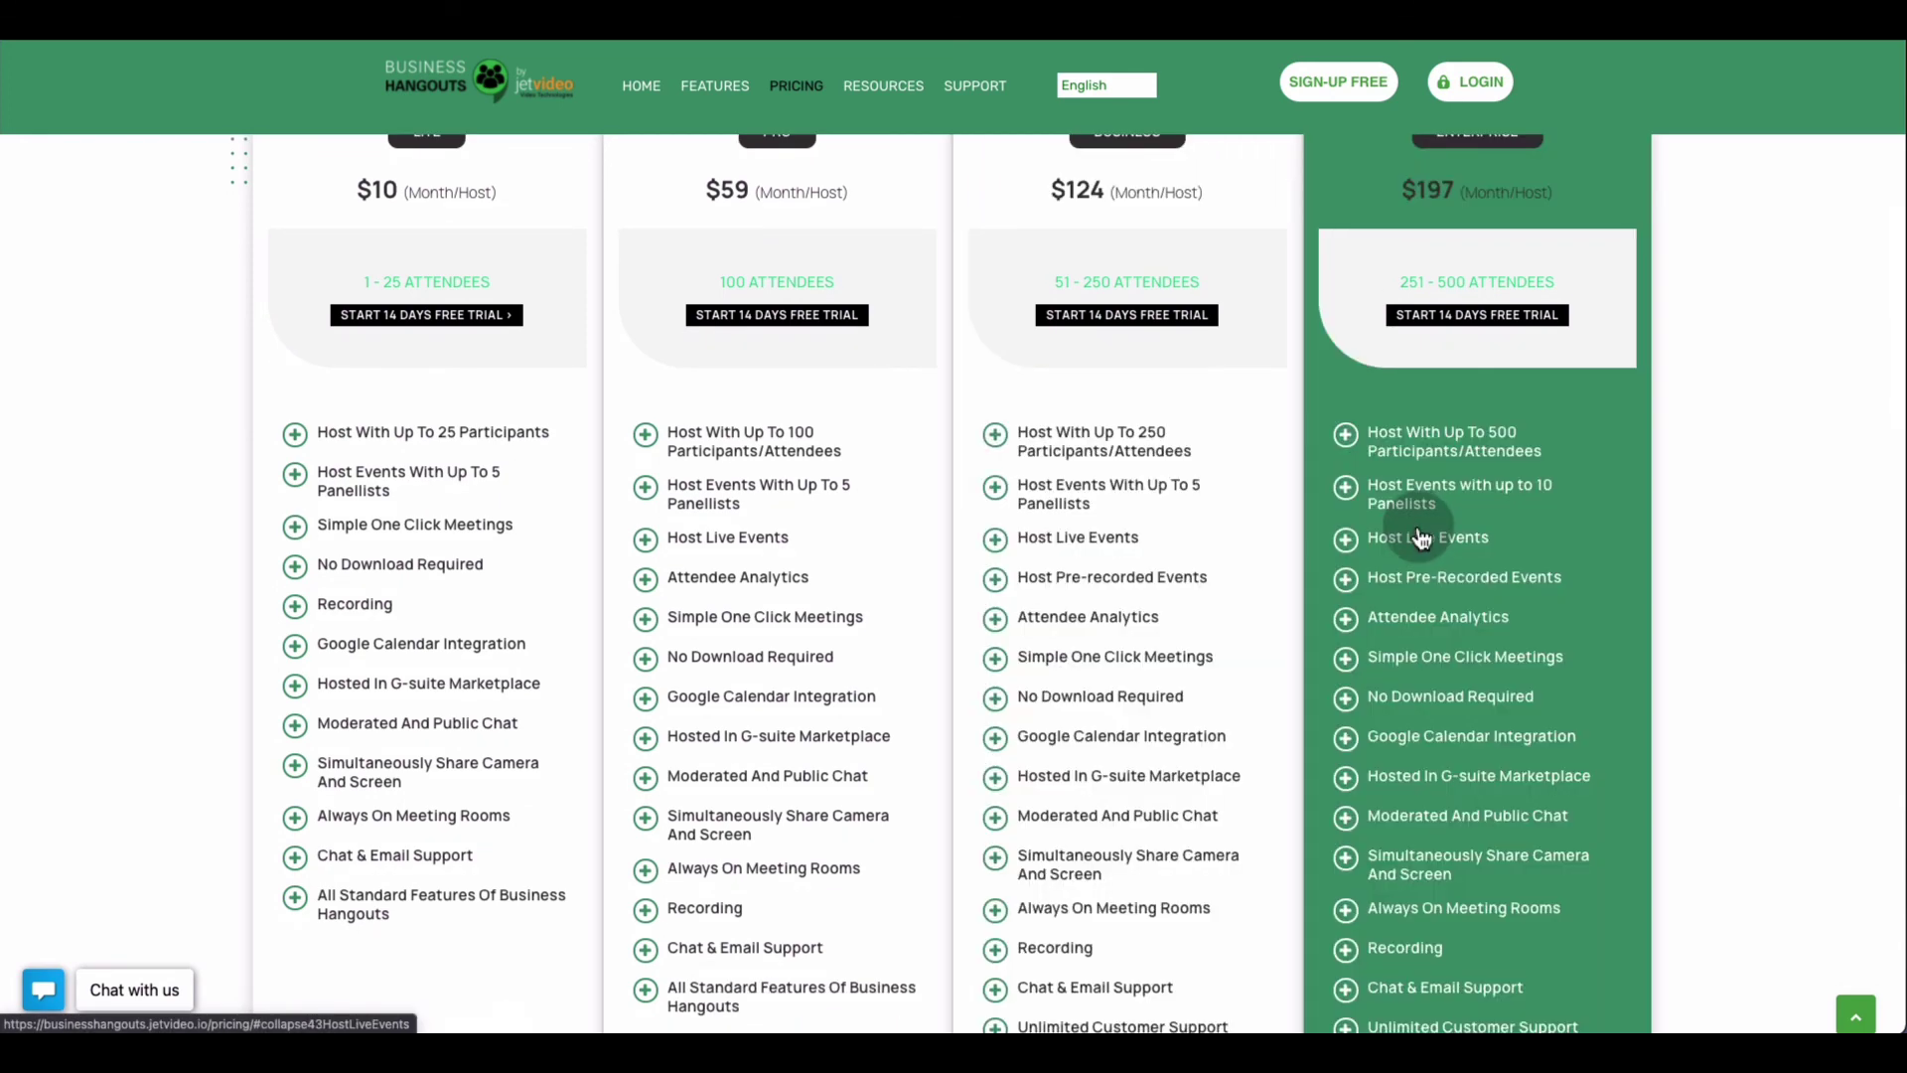
scroll(1423, 560, "down", 2)
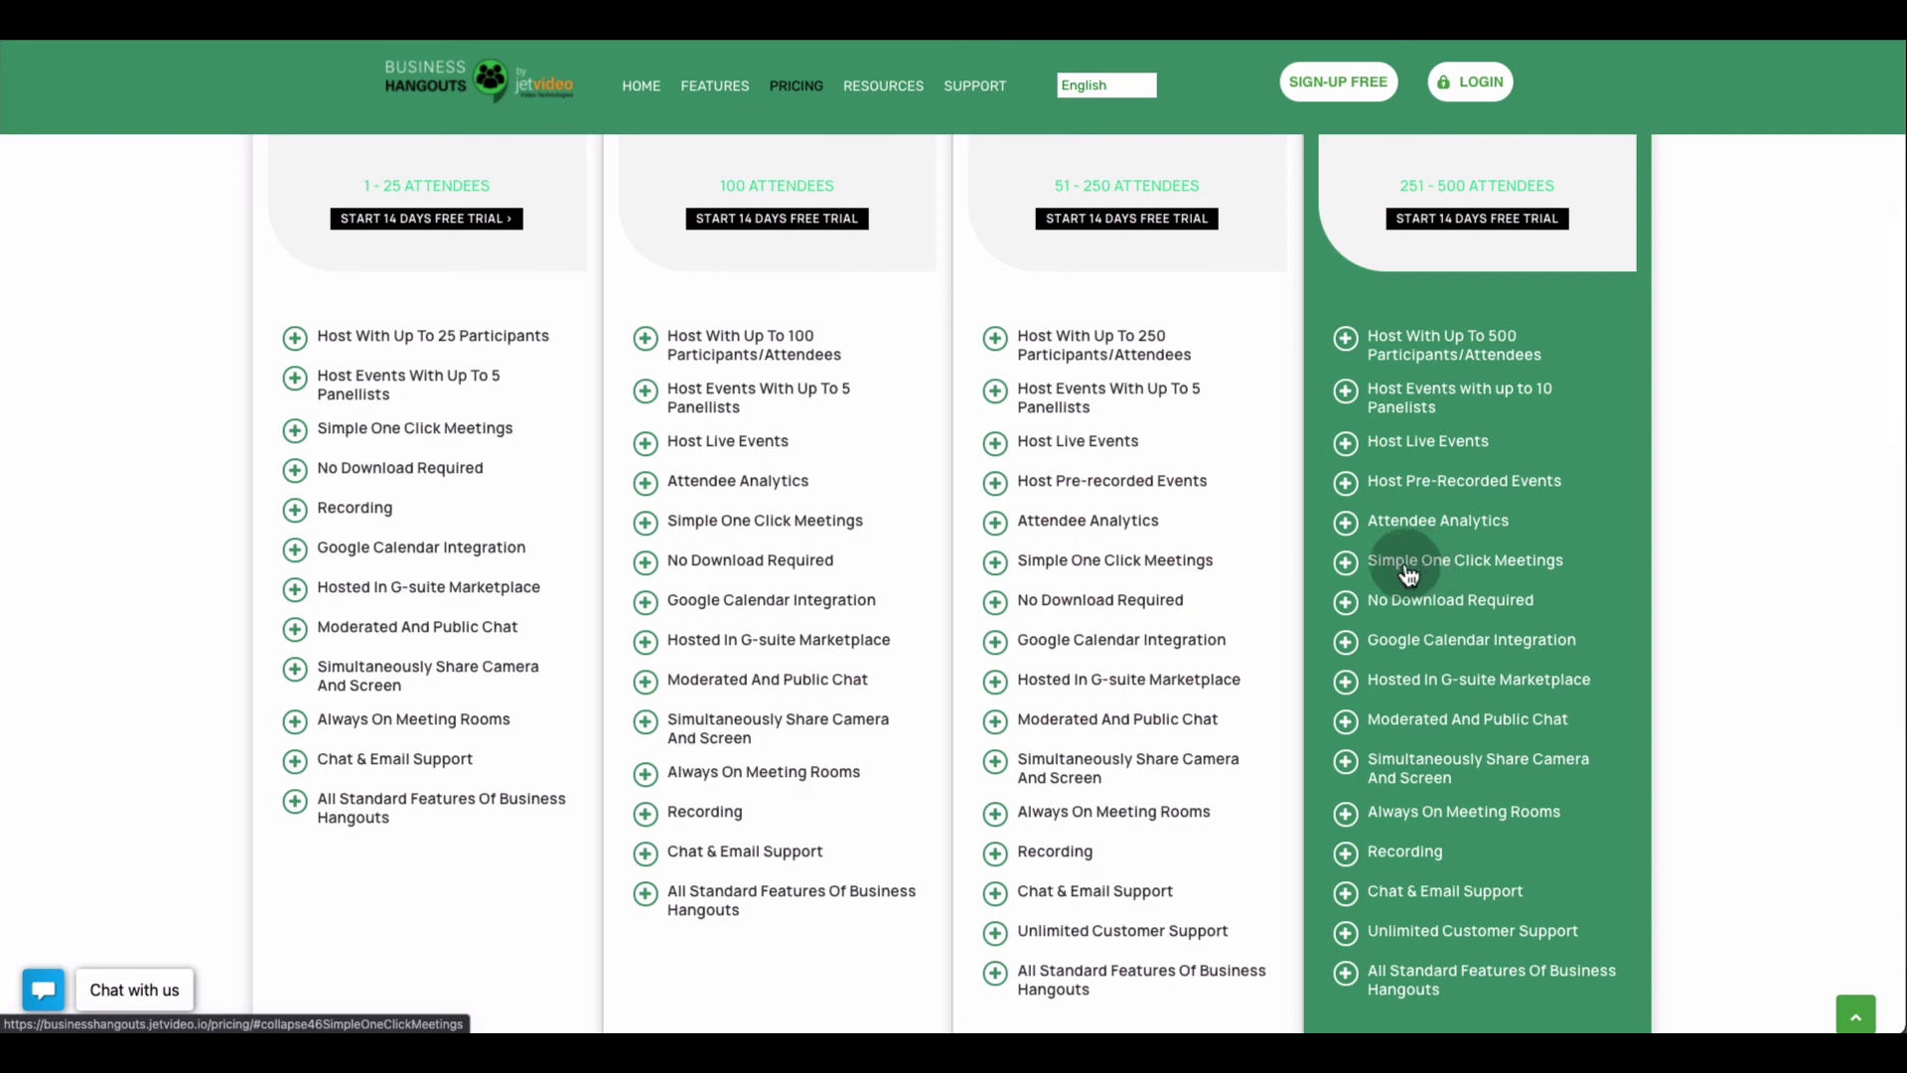
scroll(1129, 584, "up", 1)
scroll(1128, 584, "up", 3)
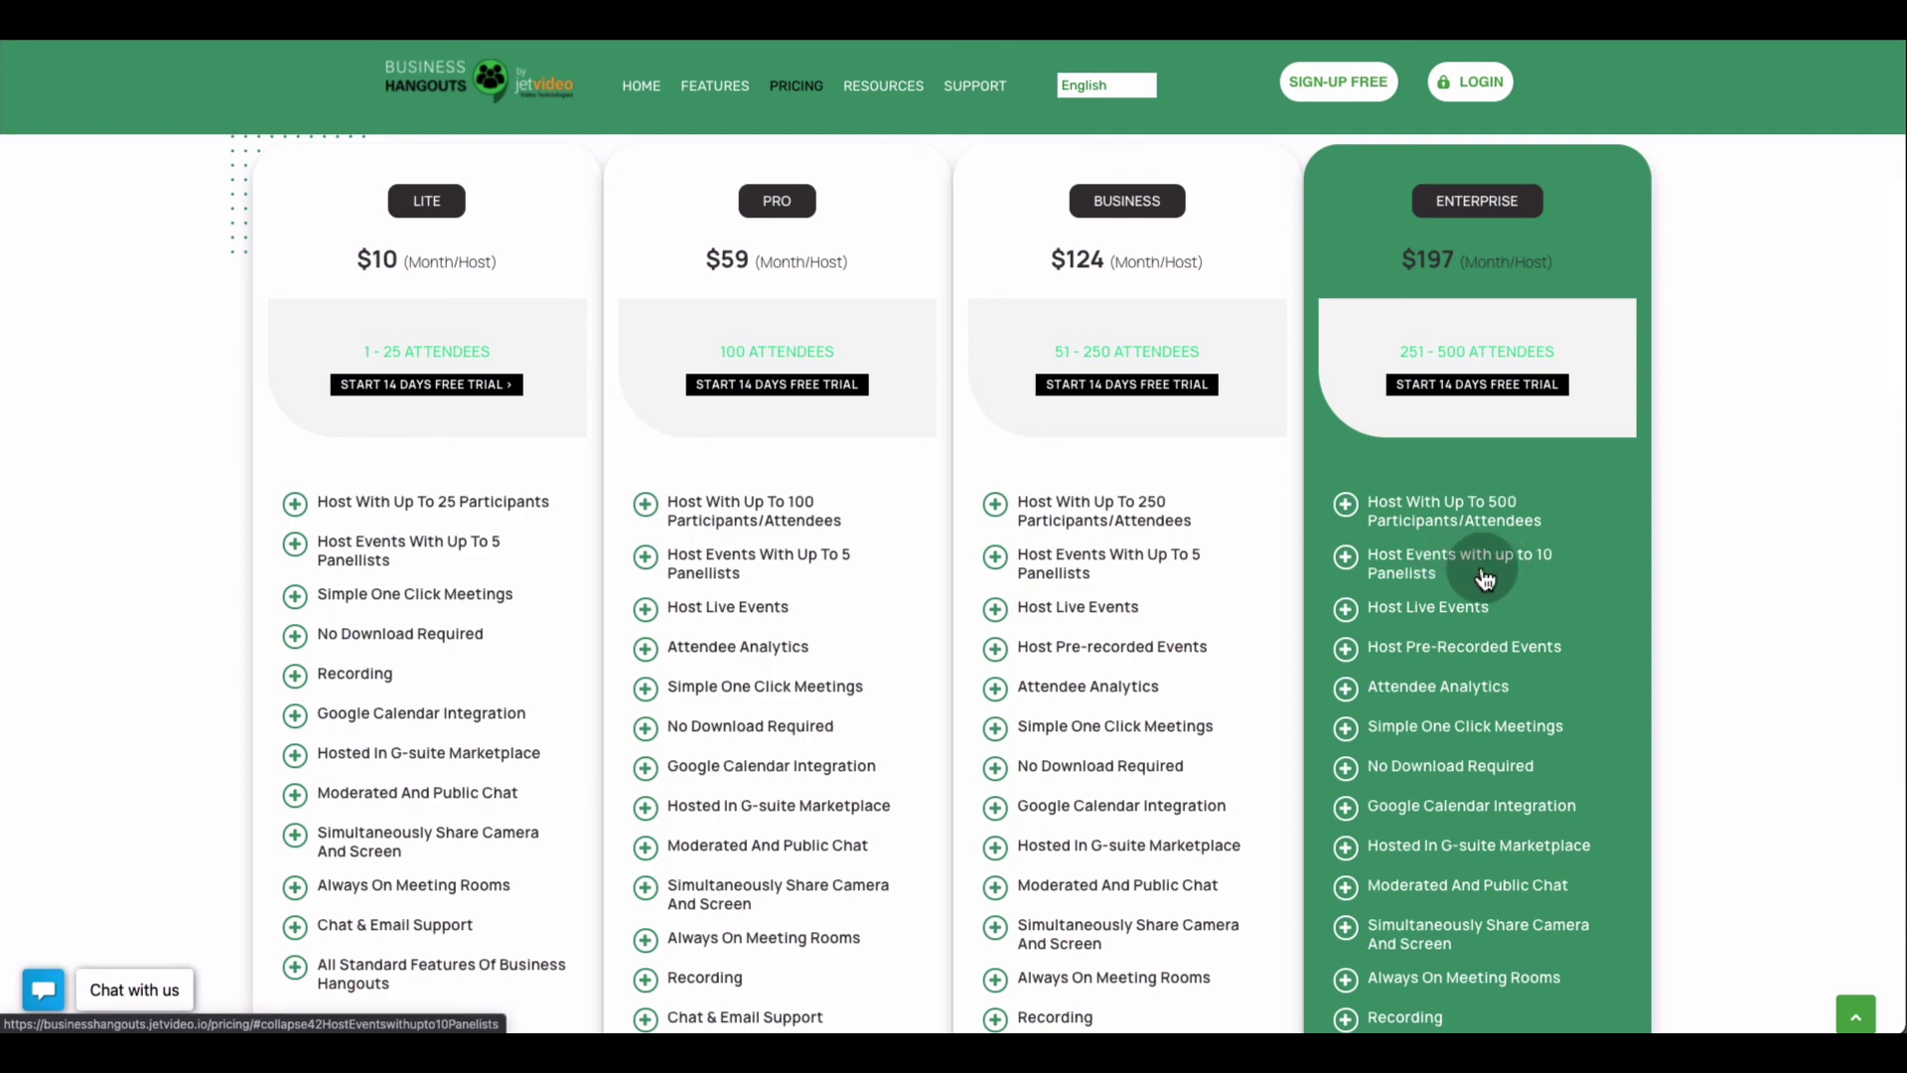
scroll(1485, 578, "down", 2)
scroll(1480, 561, "up", 2)
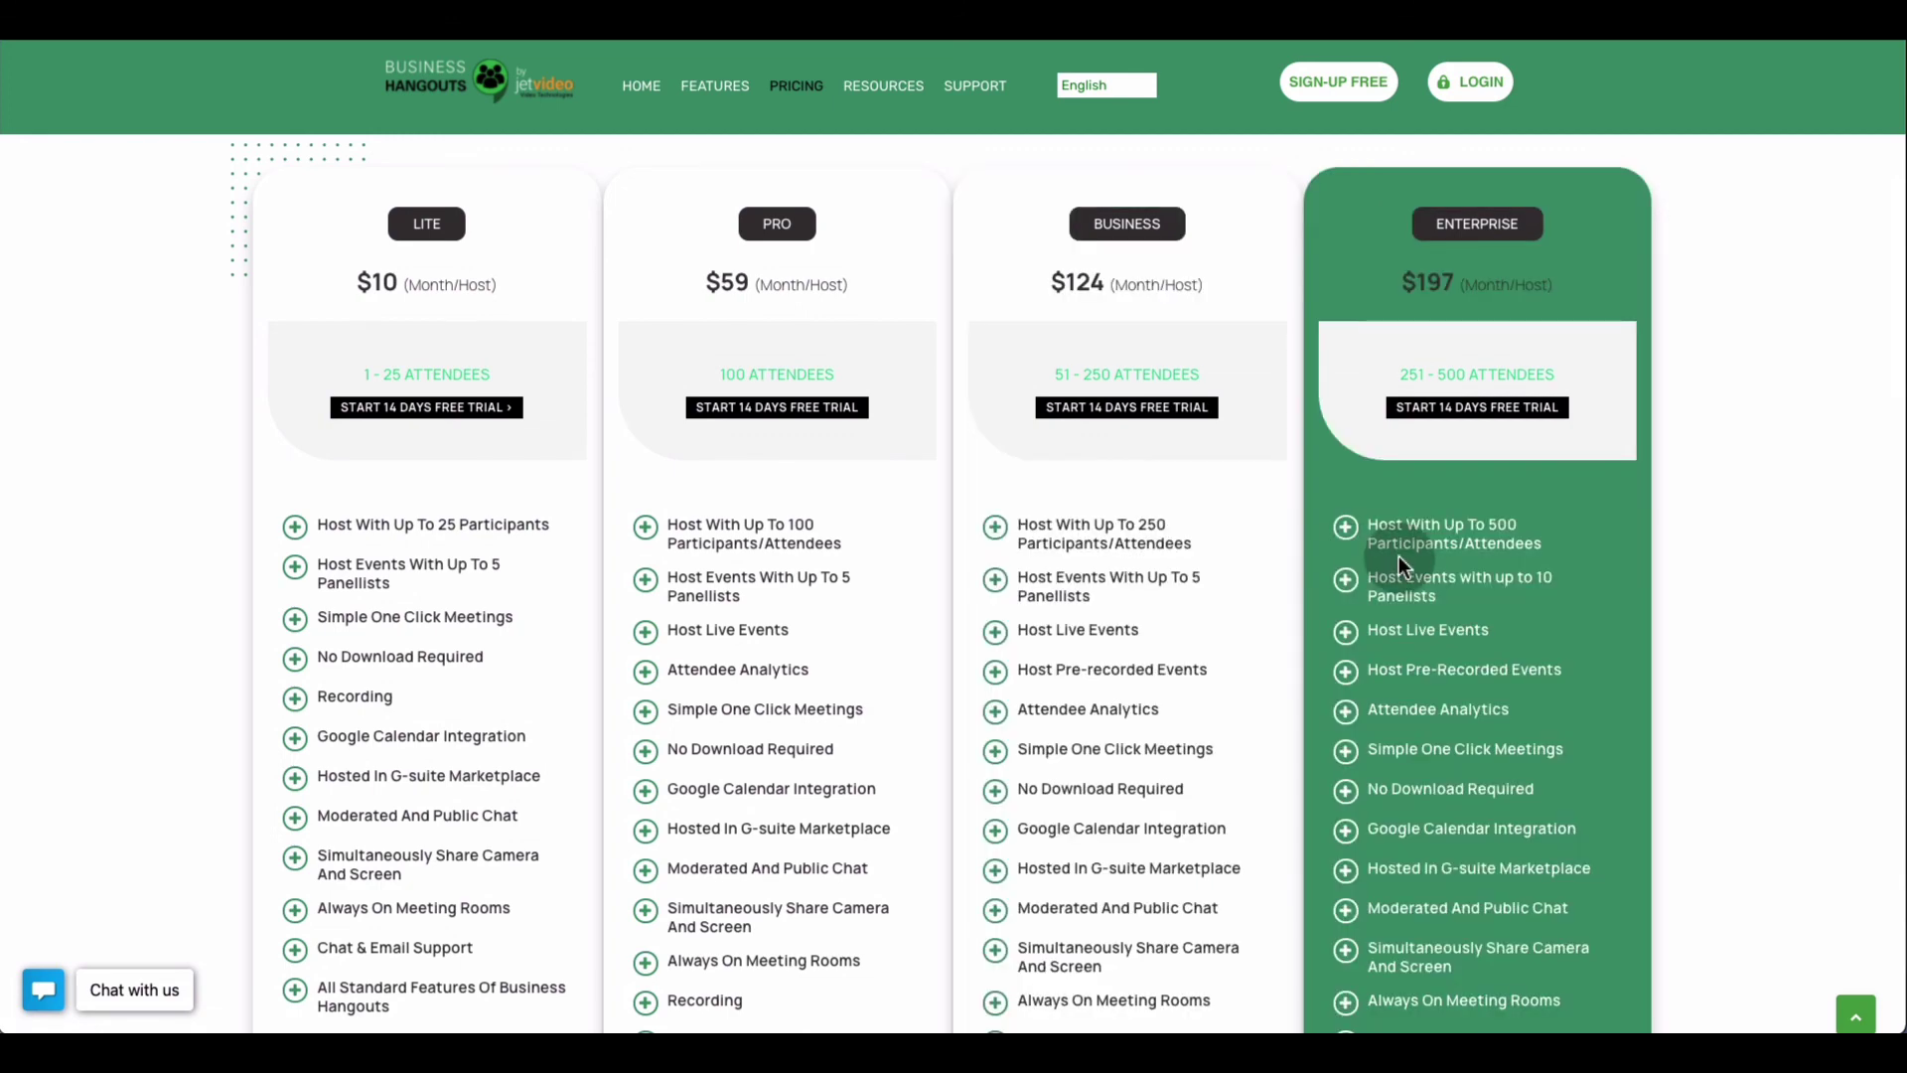
scroll(1398, 556, "up", 3)
scroll(1399, 556, "up", 4)
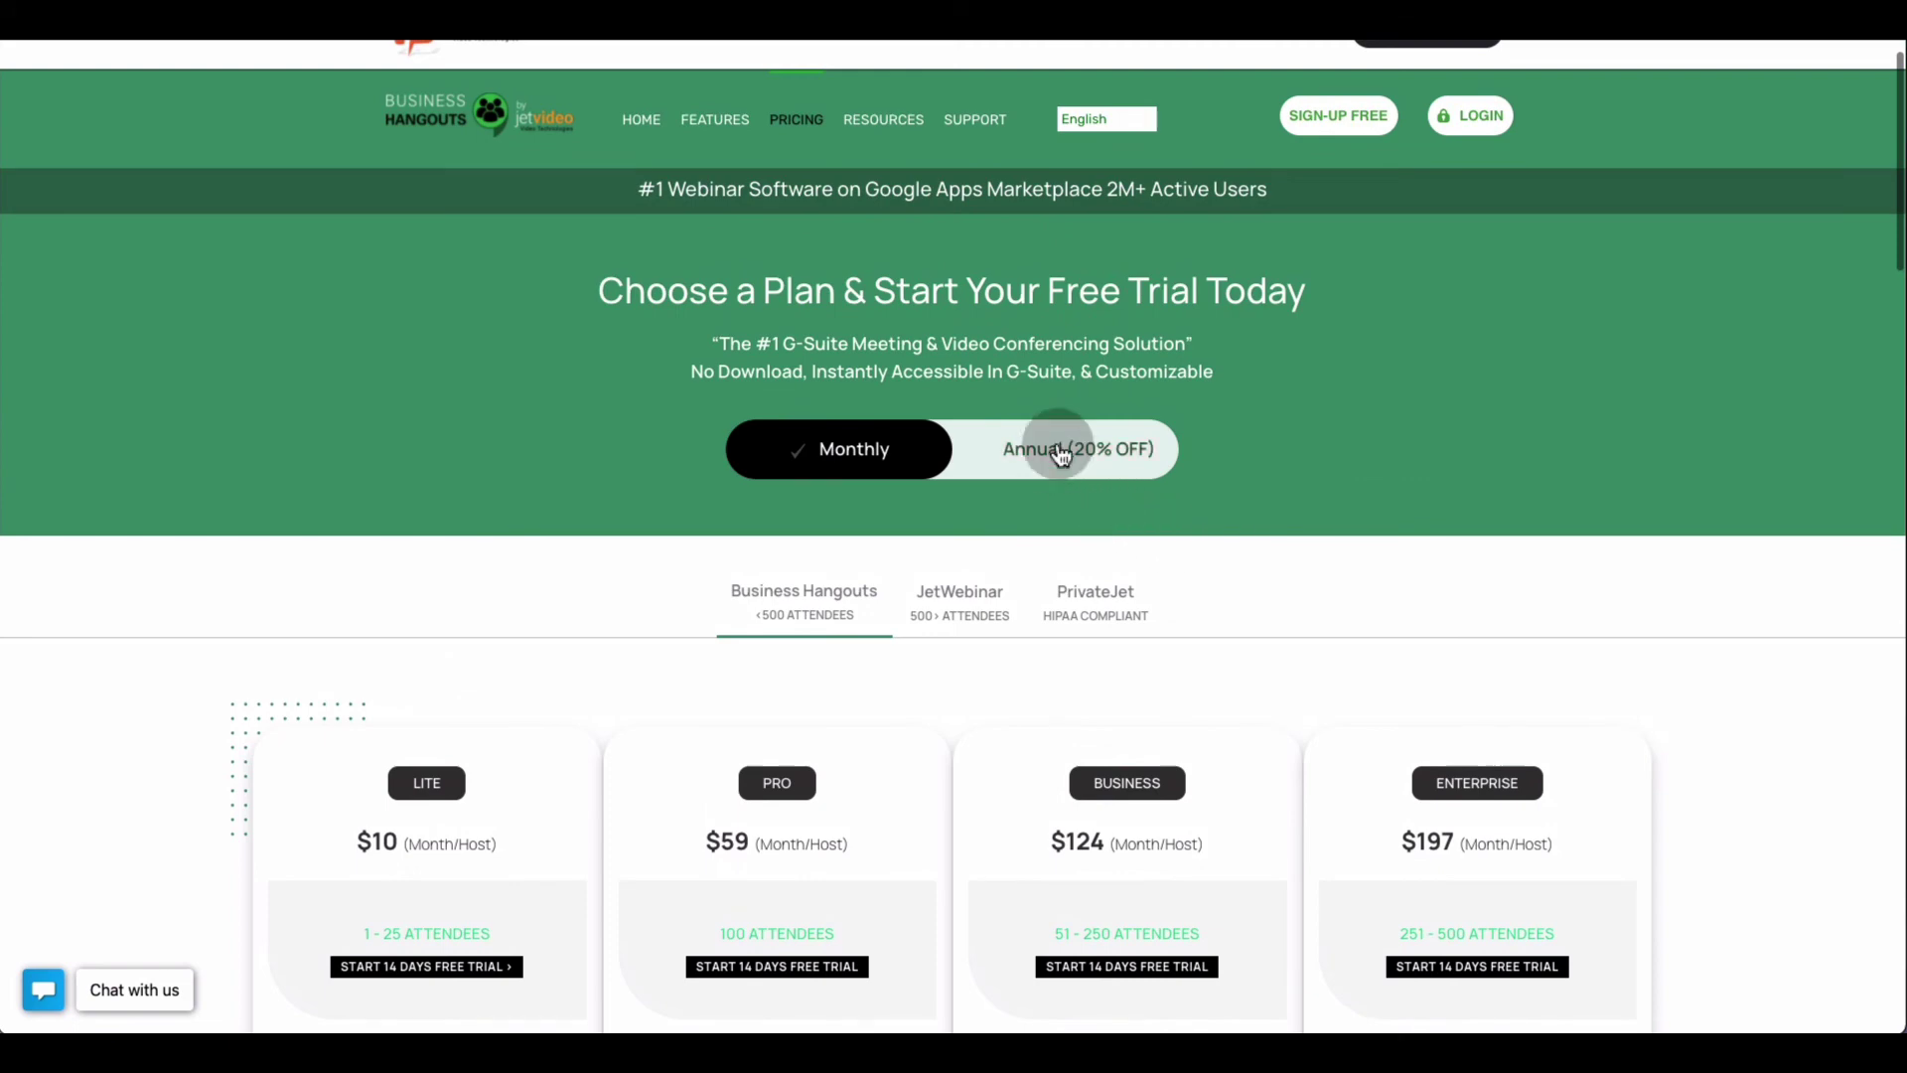
Show annual prices (Lite $8, Pro $47, Business $99, Enterprise $157), glancing at JetWebinar plans
left_click(1061, 452)
scroll(1099, 646, "down", 5)
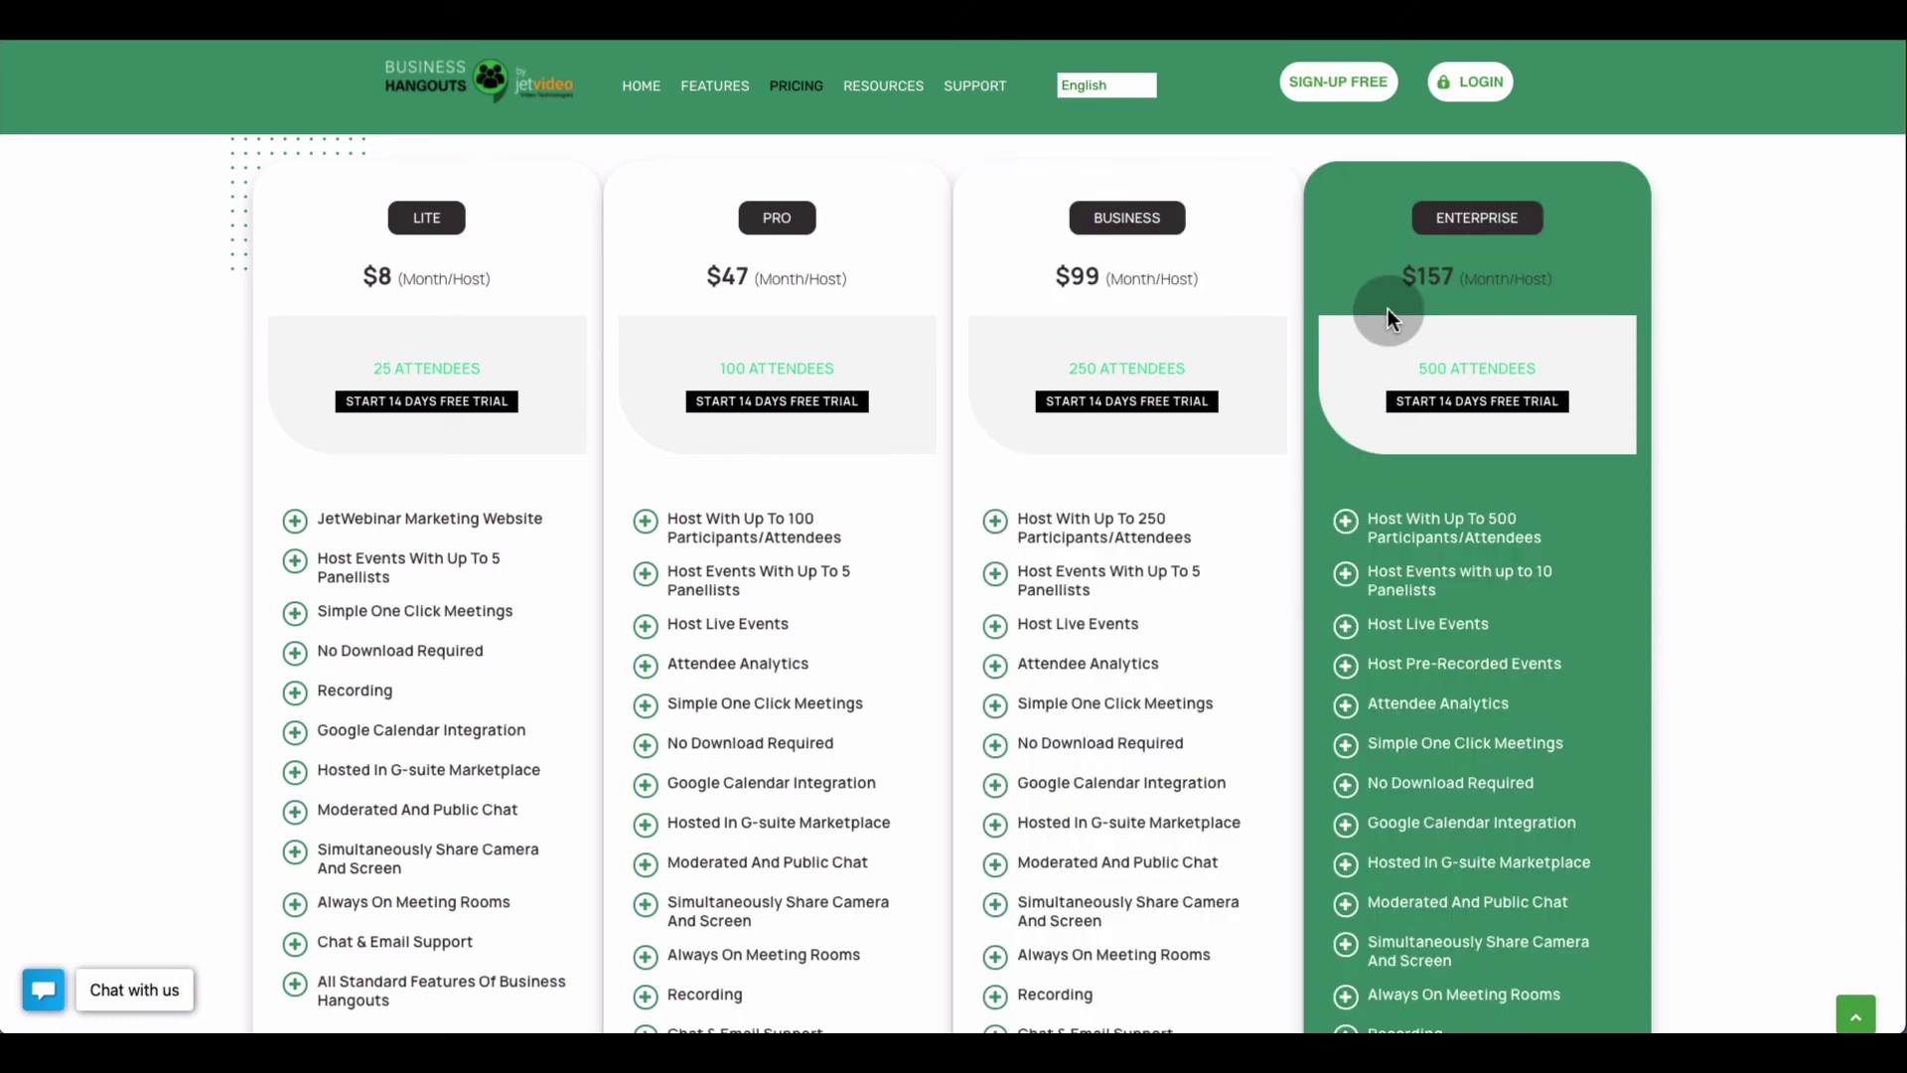
scroll(1388, 316, "up", 1)
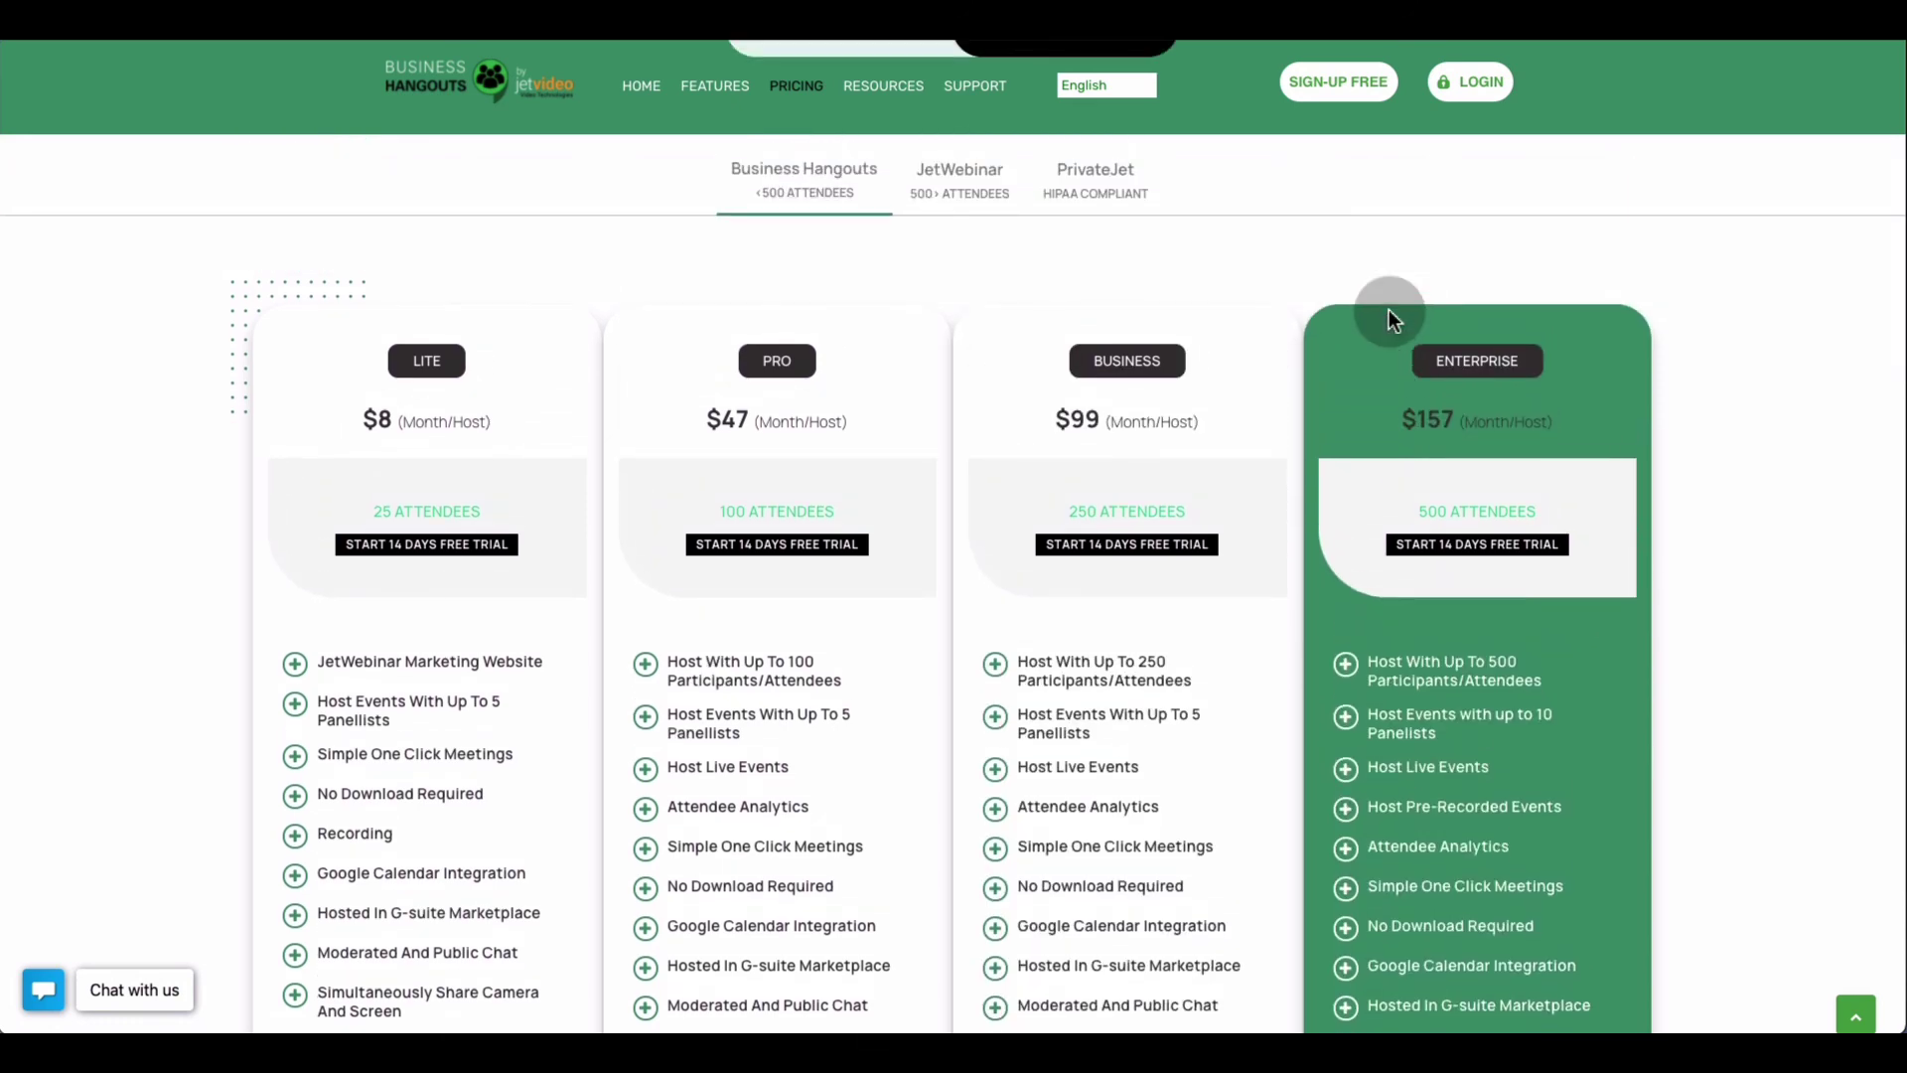
scroll(1388, 314, "down", 1)
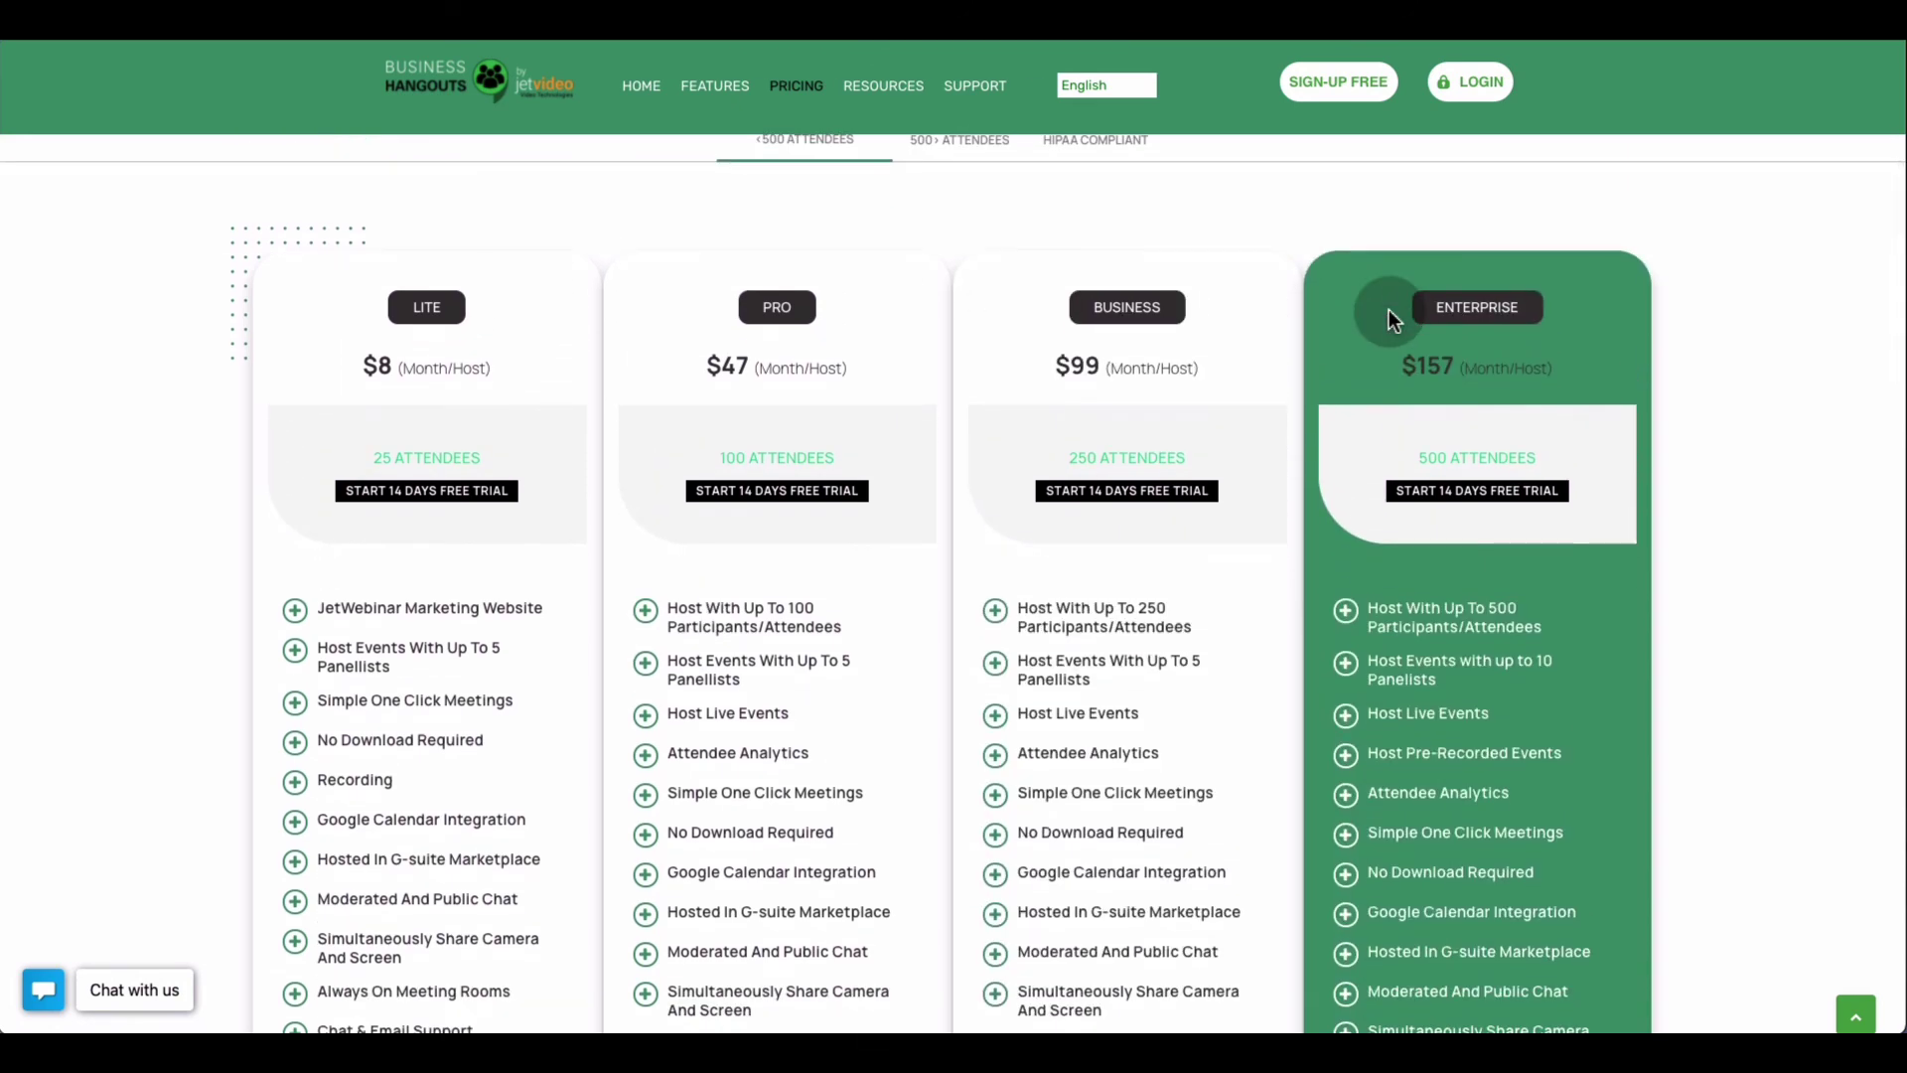
scroll(1389, 316, "up", 1)
left_click(928, 291)
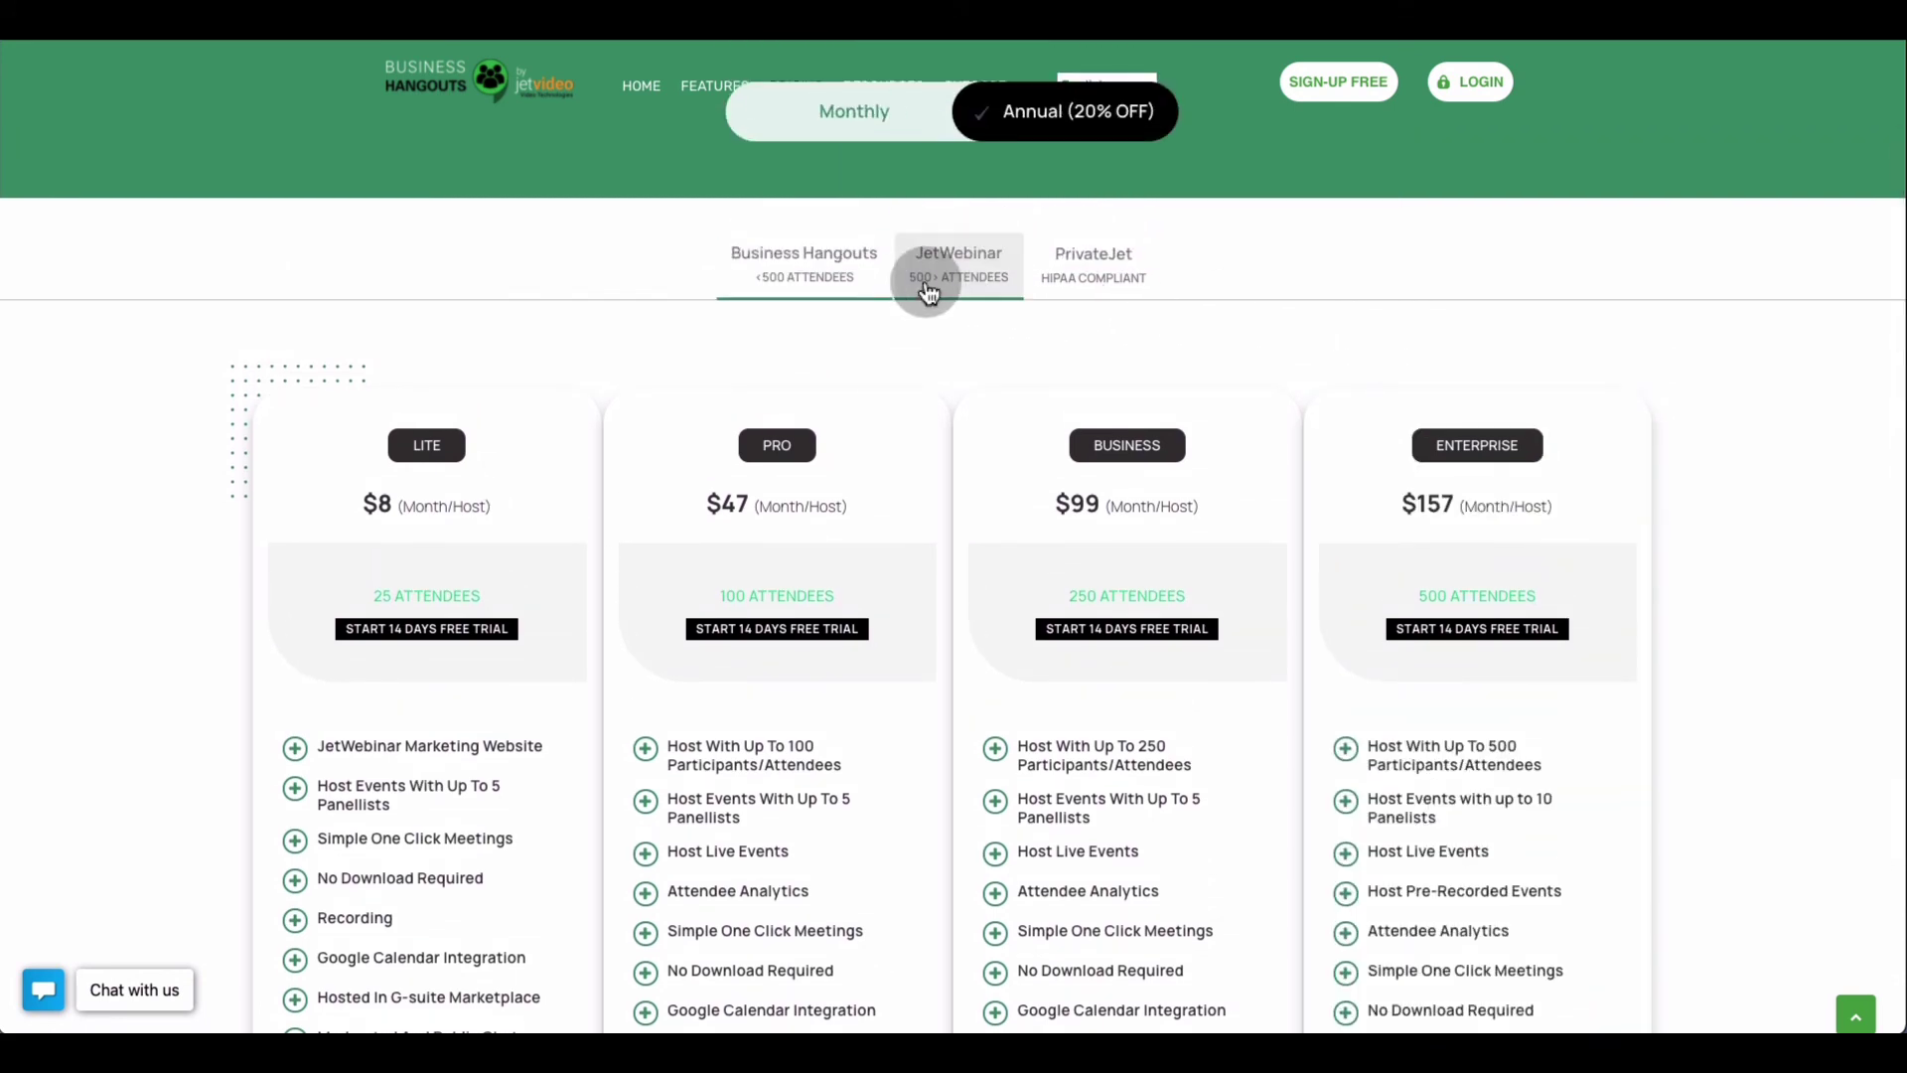
left_click(839, 270)
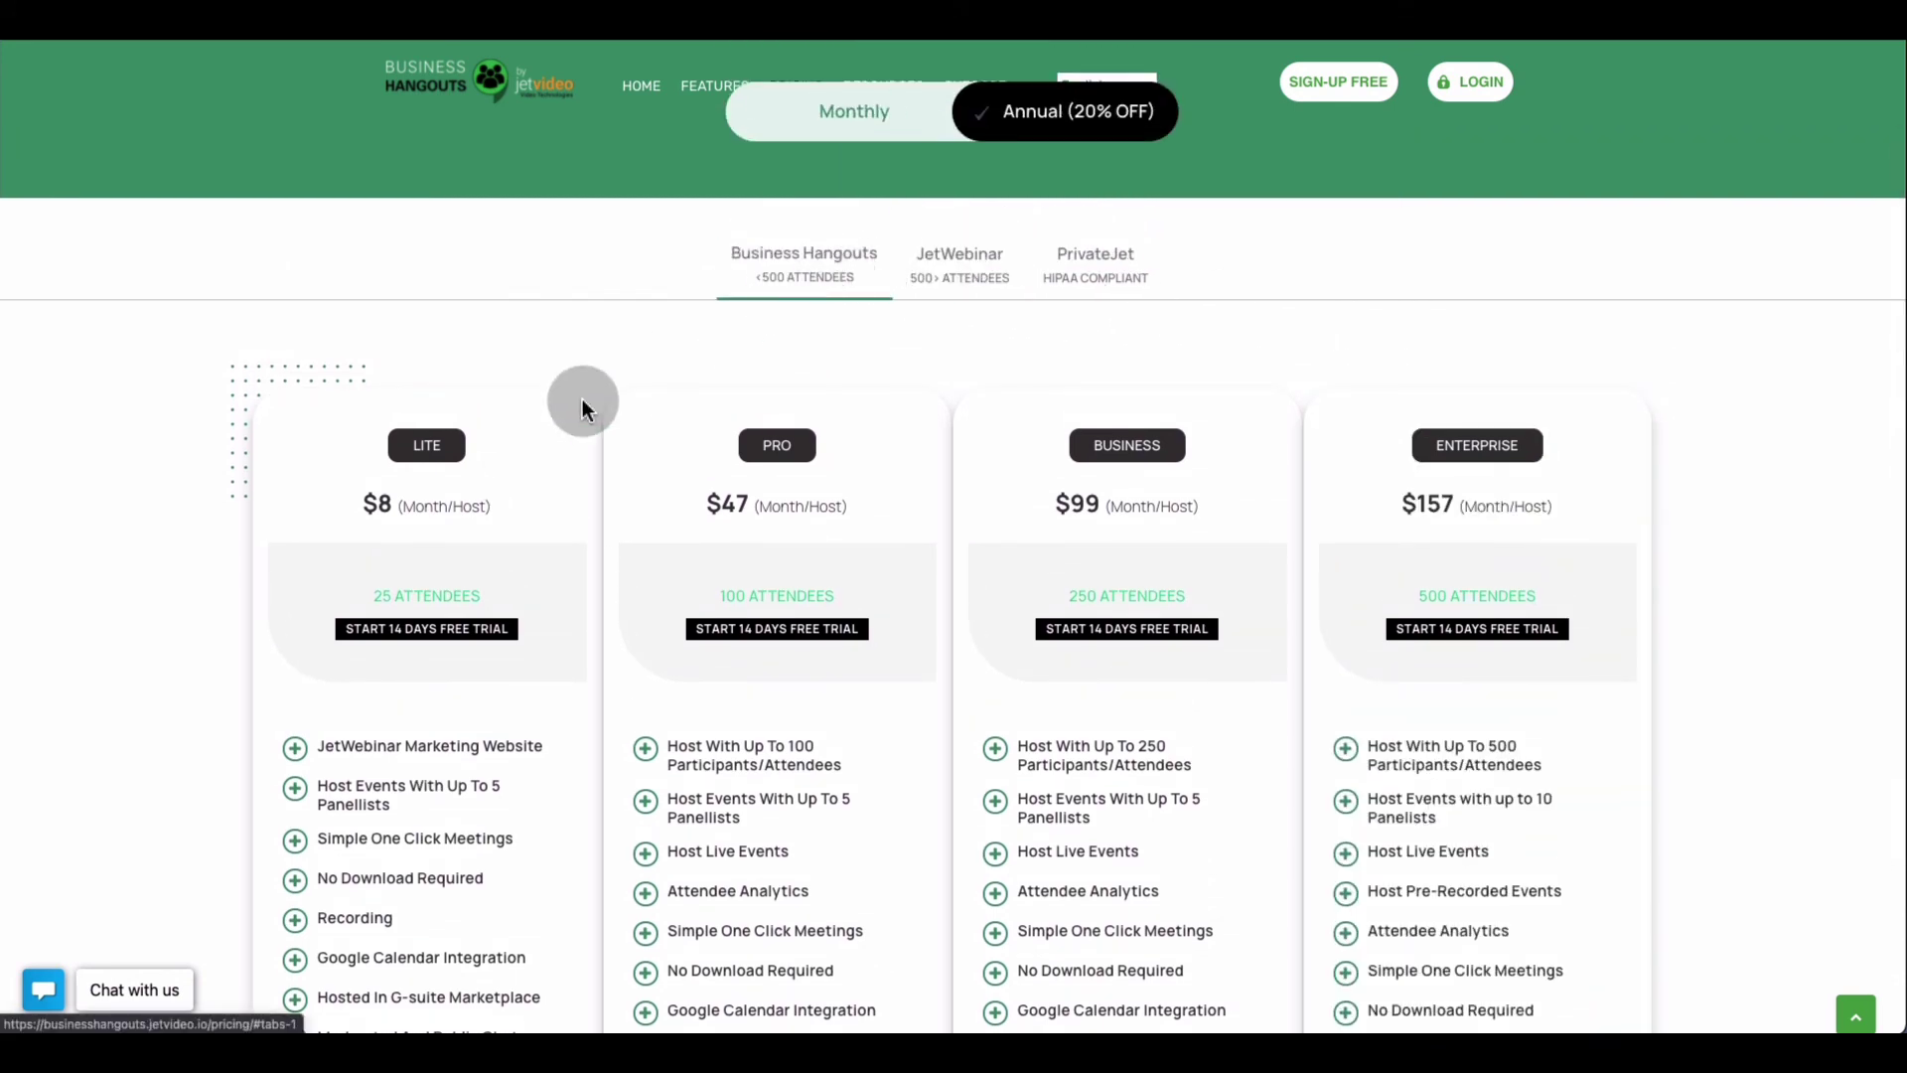
left_click(960, 254)
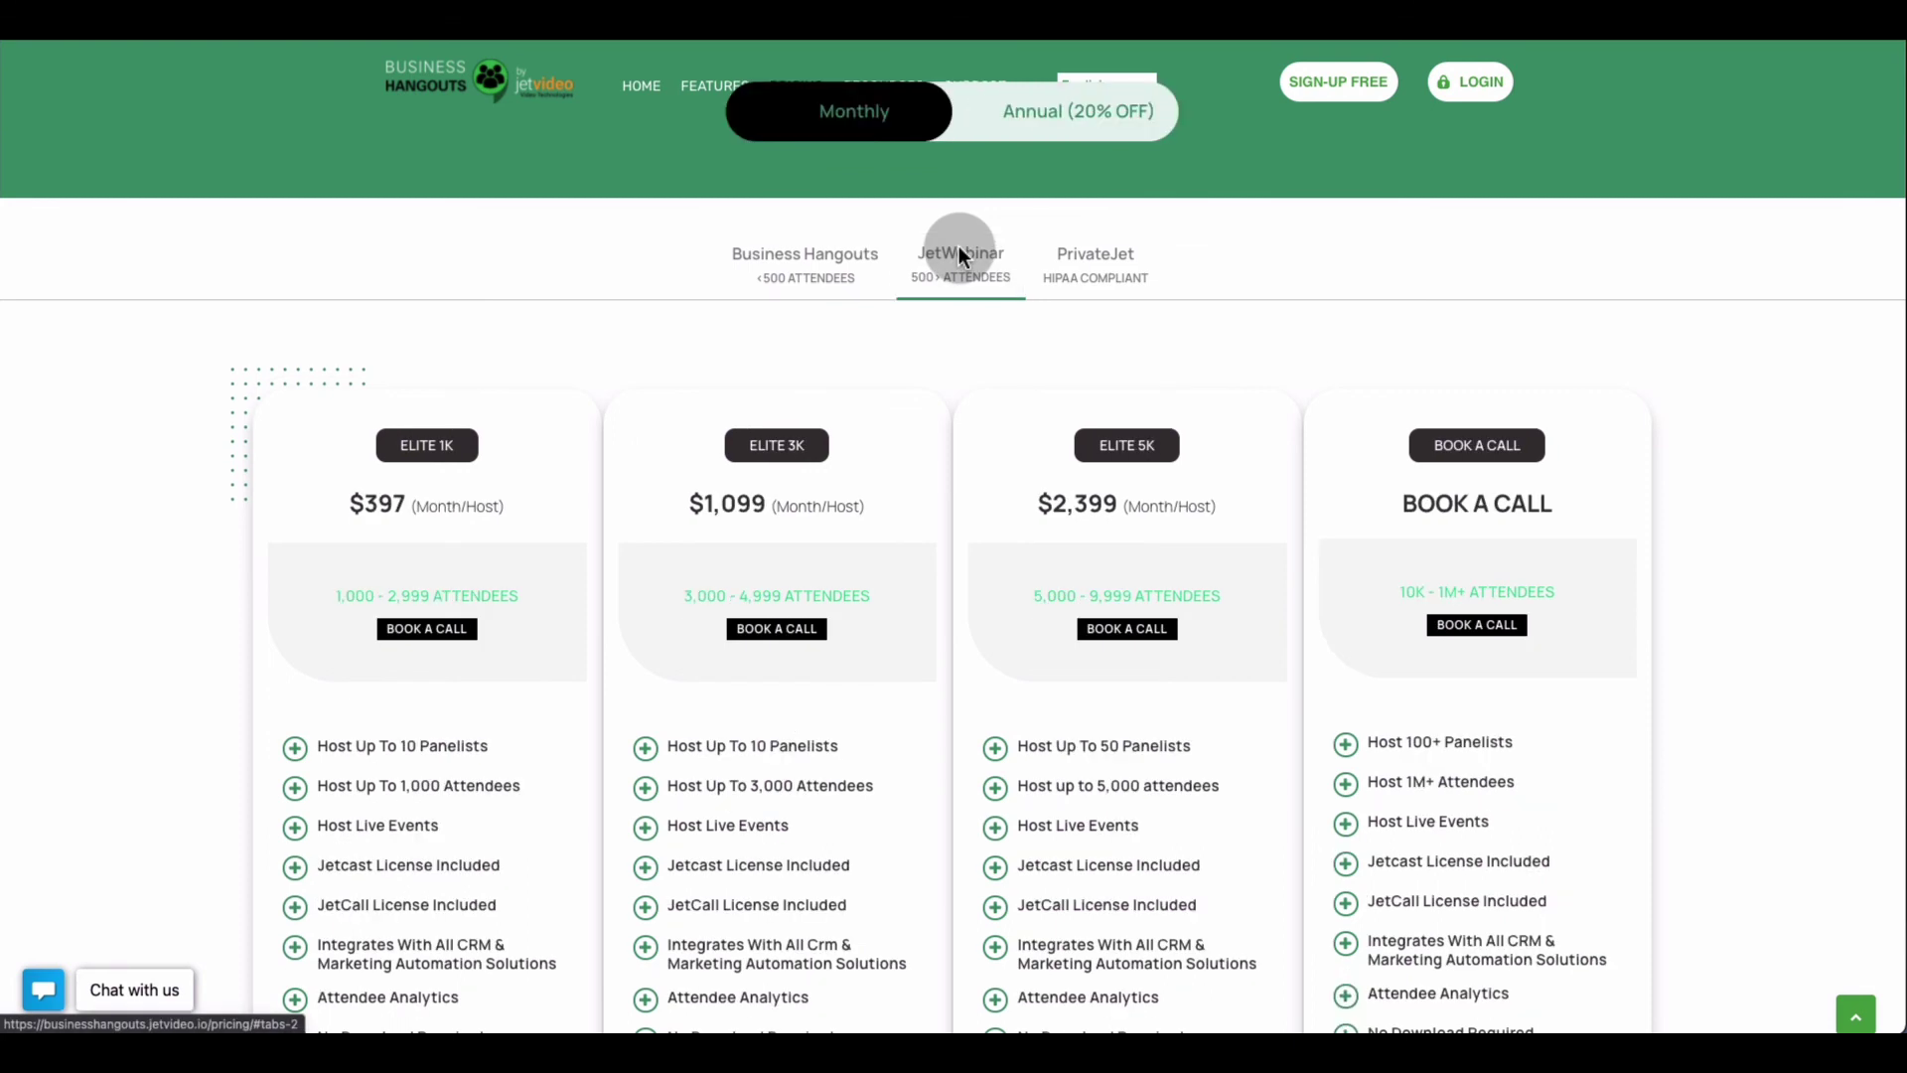
scroll(824, 291, "down", 1)
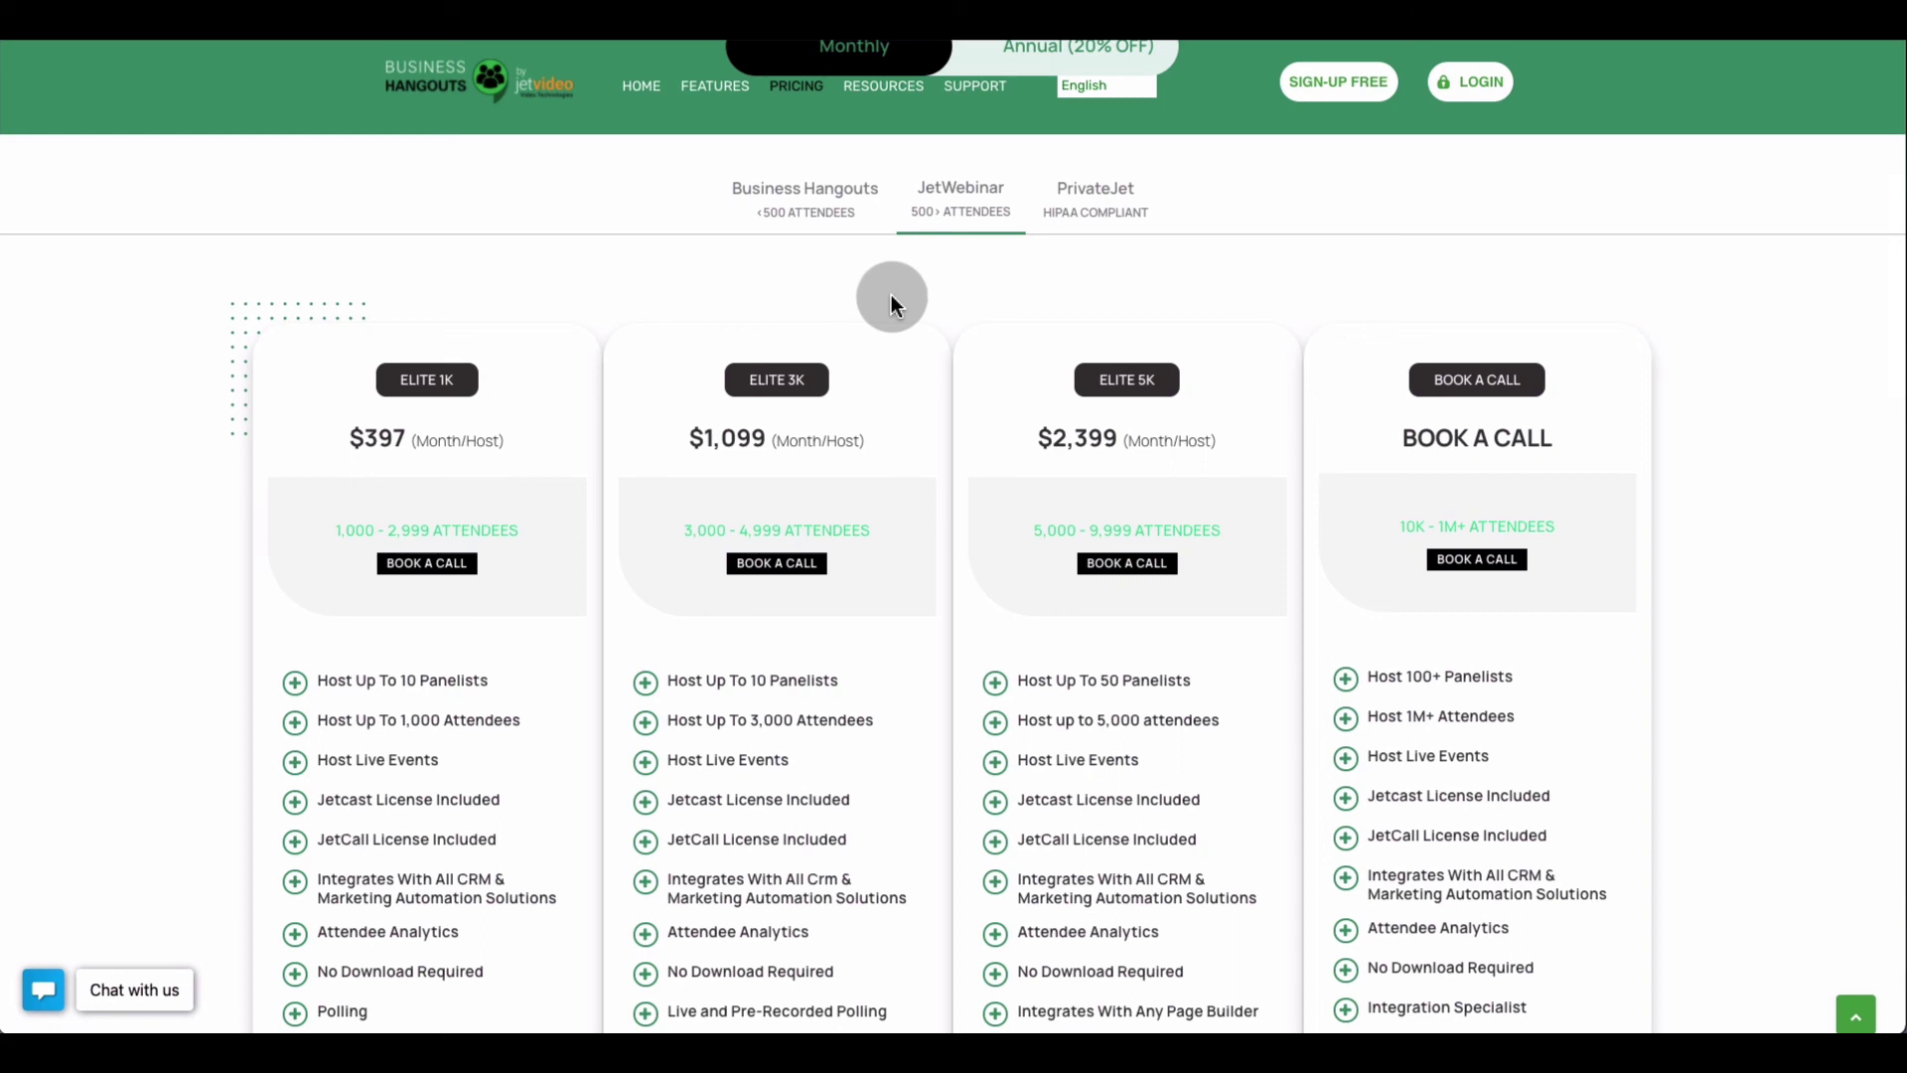
scroll(984, 296, "down", 1)
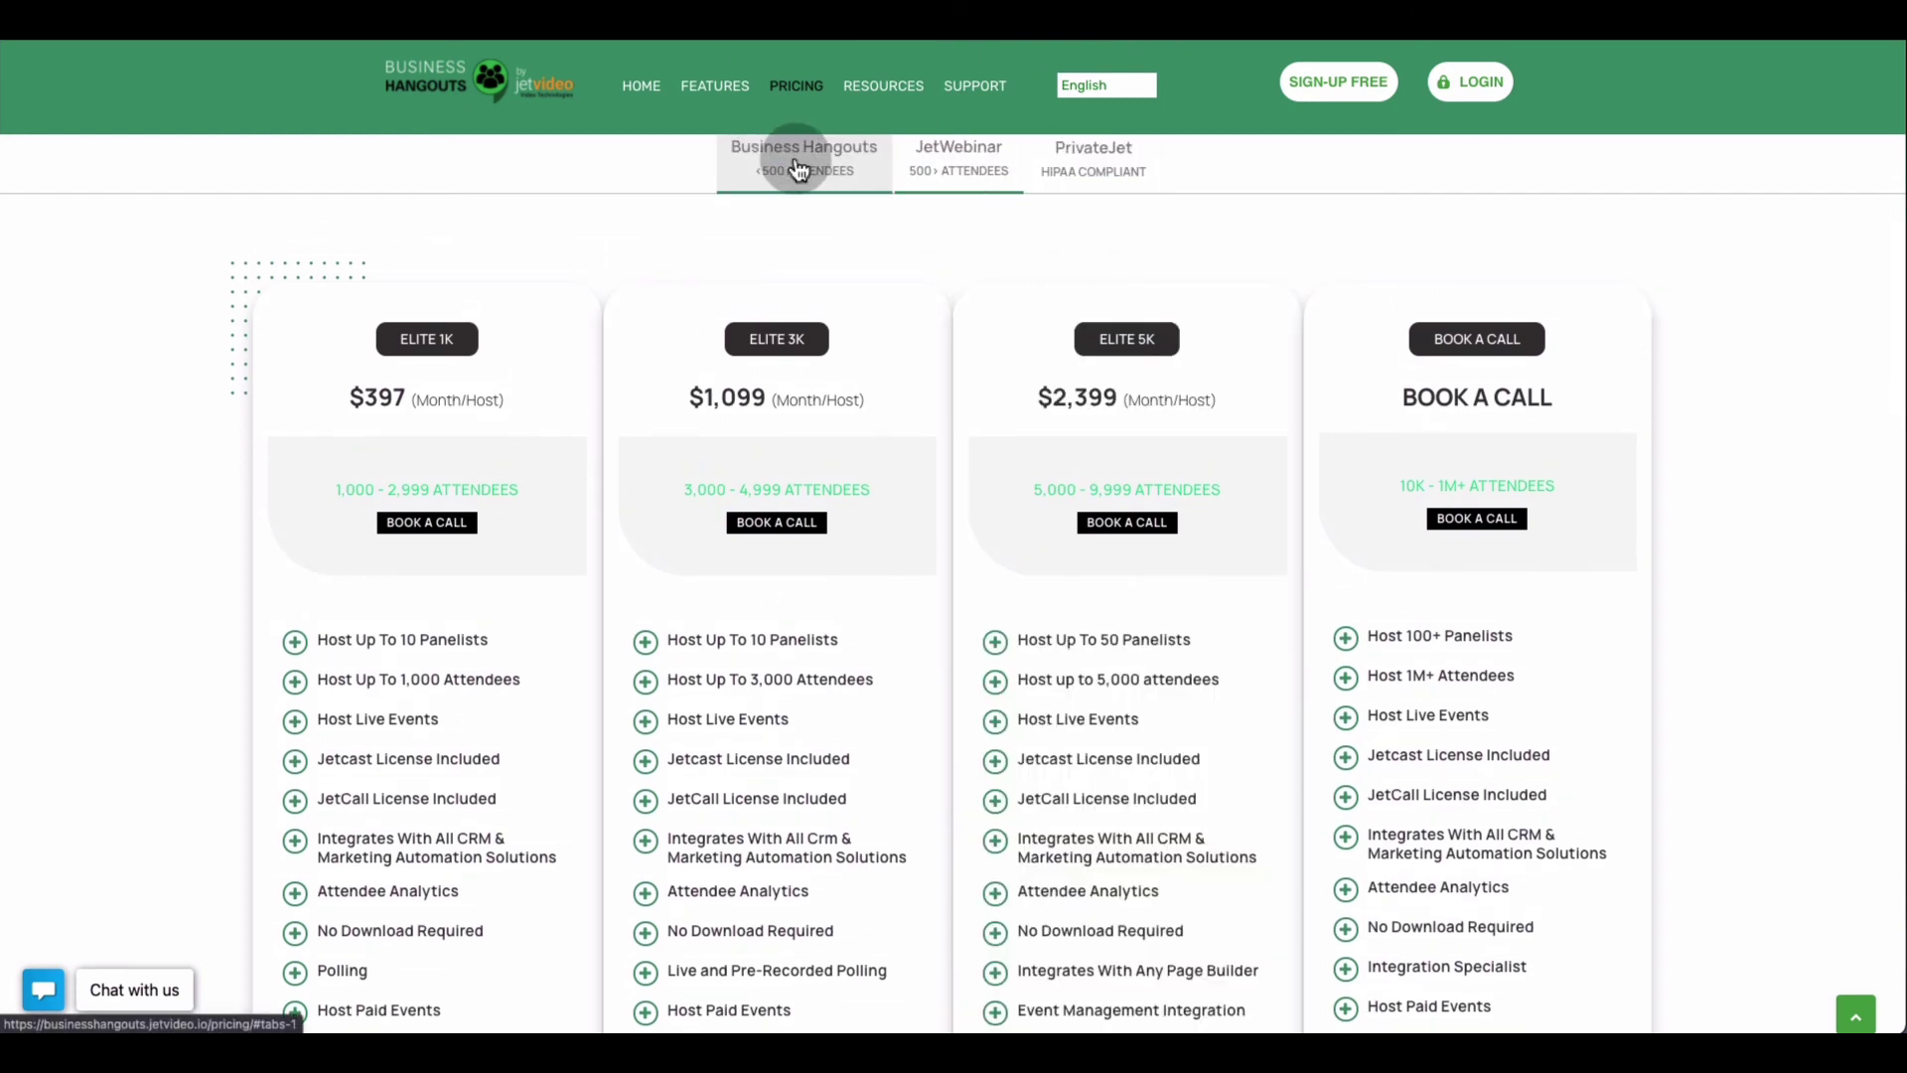
scroll(894, 246, "up", 2)
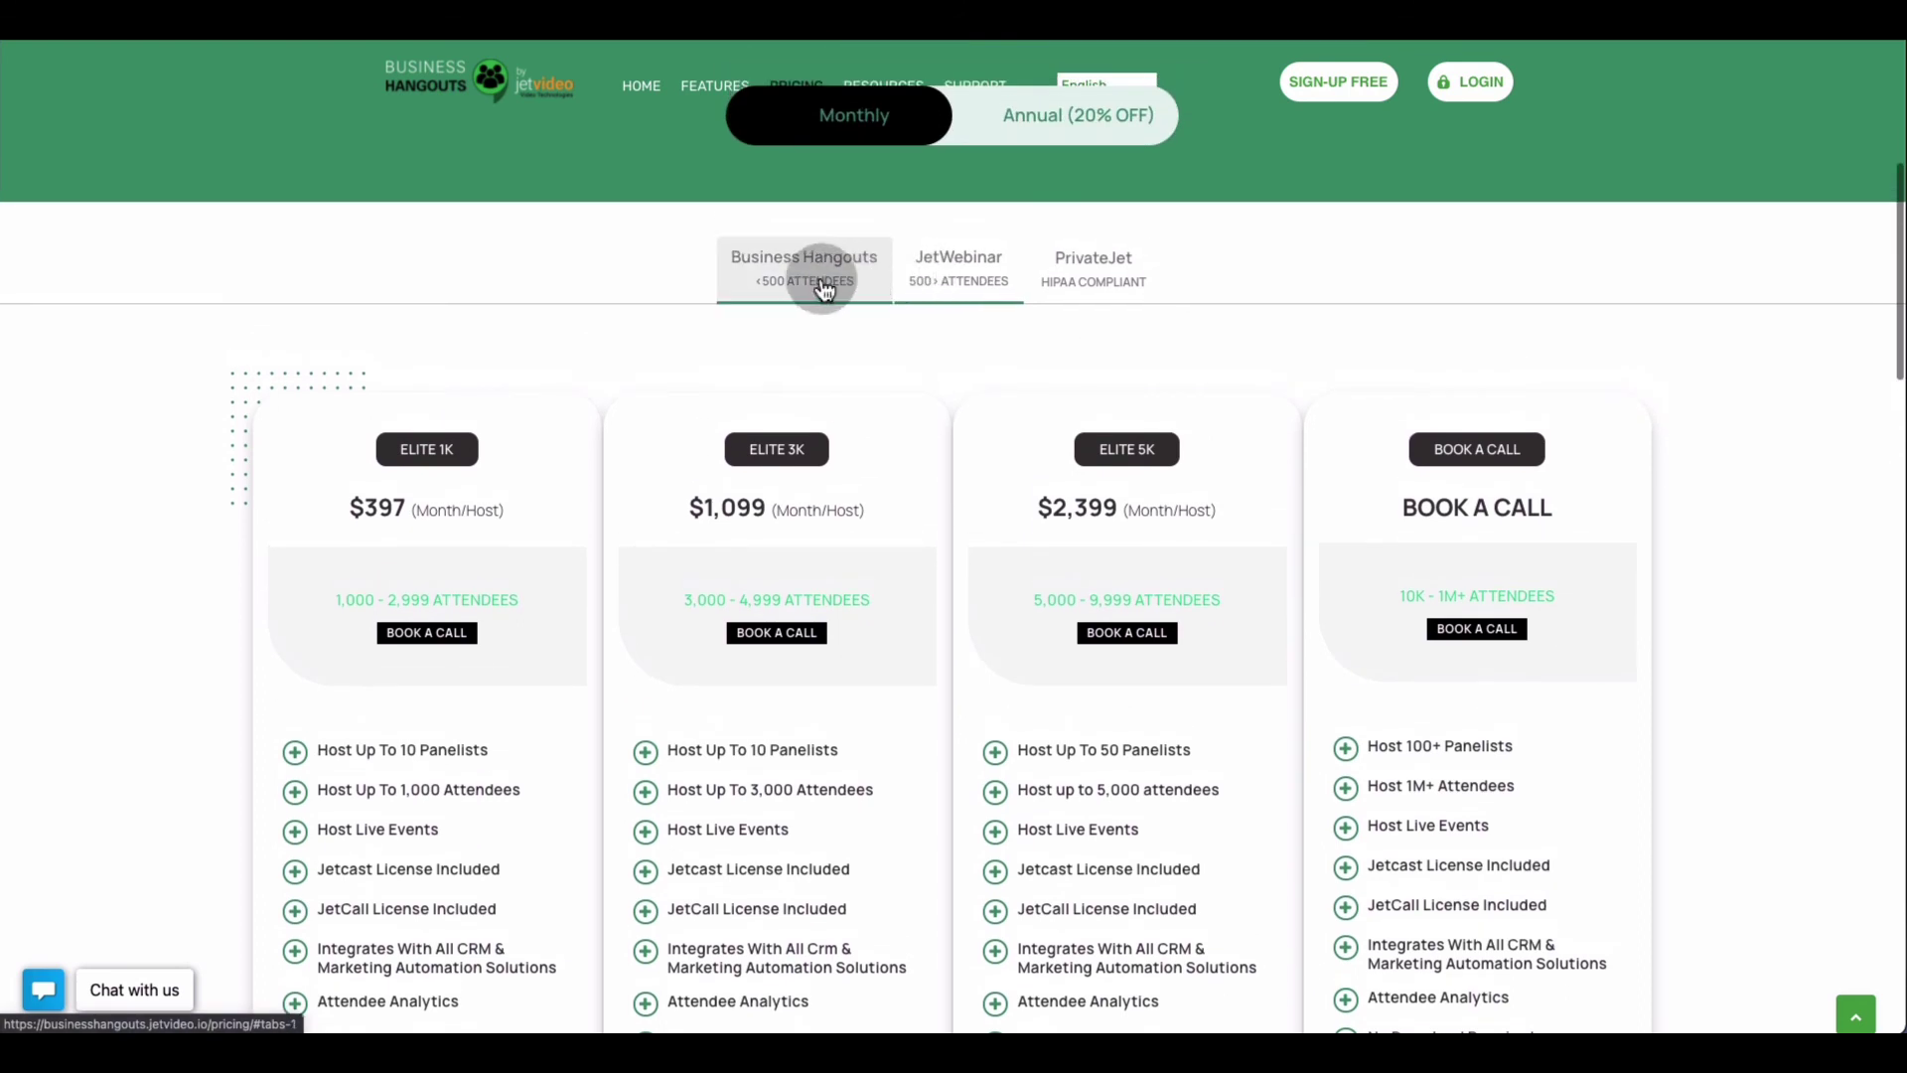
left_click(822, 283)
scroll(915, 442, "down", 3)
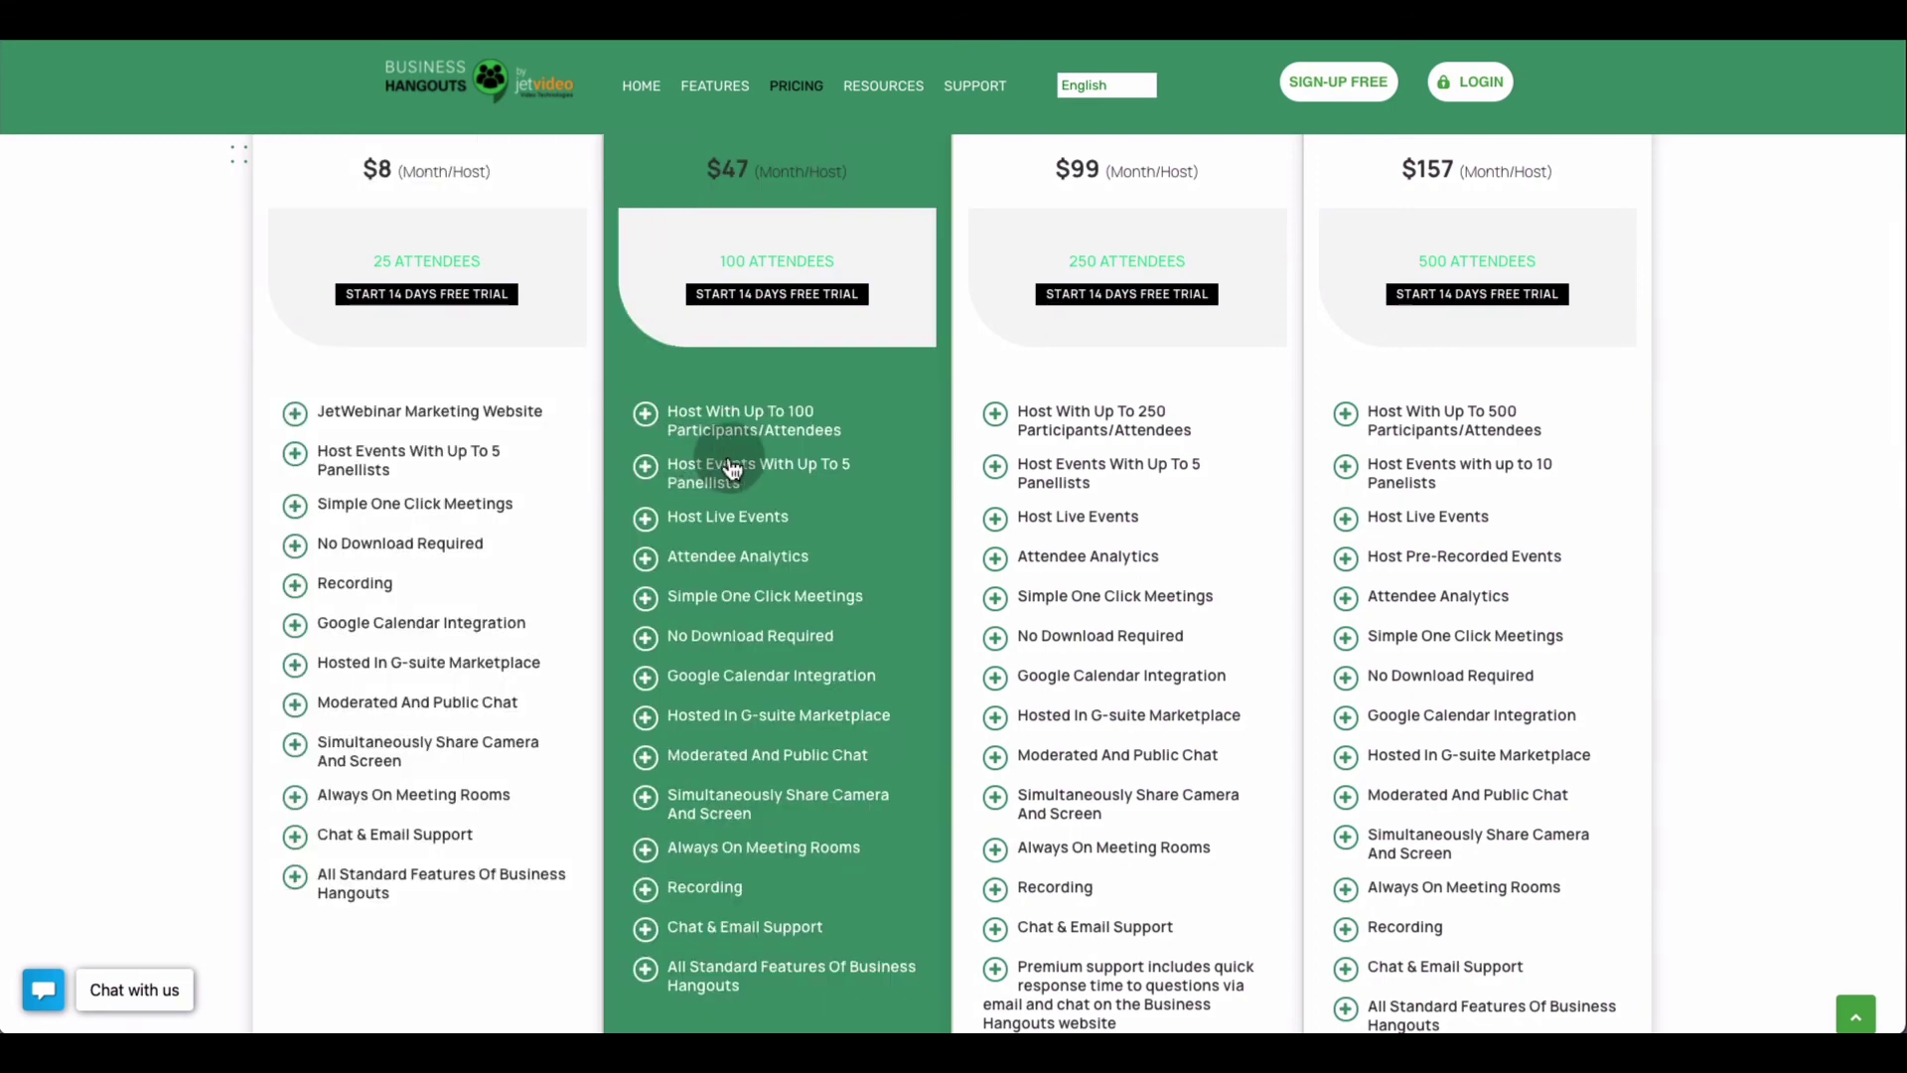
scroll(733, 462, "down", 1)
scroll(734, 465, "down", 3)
scroll(727, 462, "up", 6)
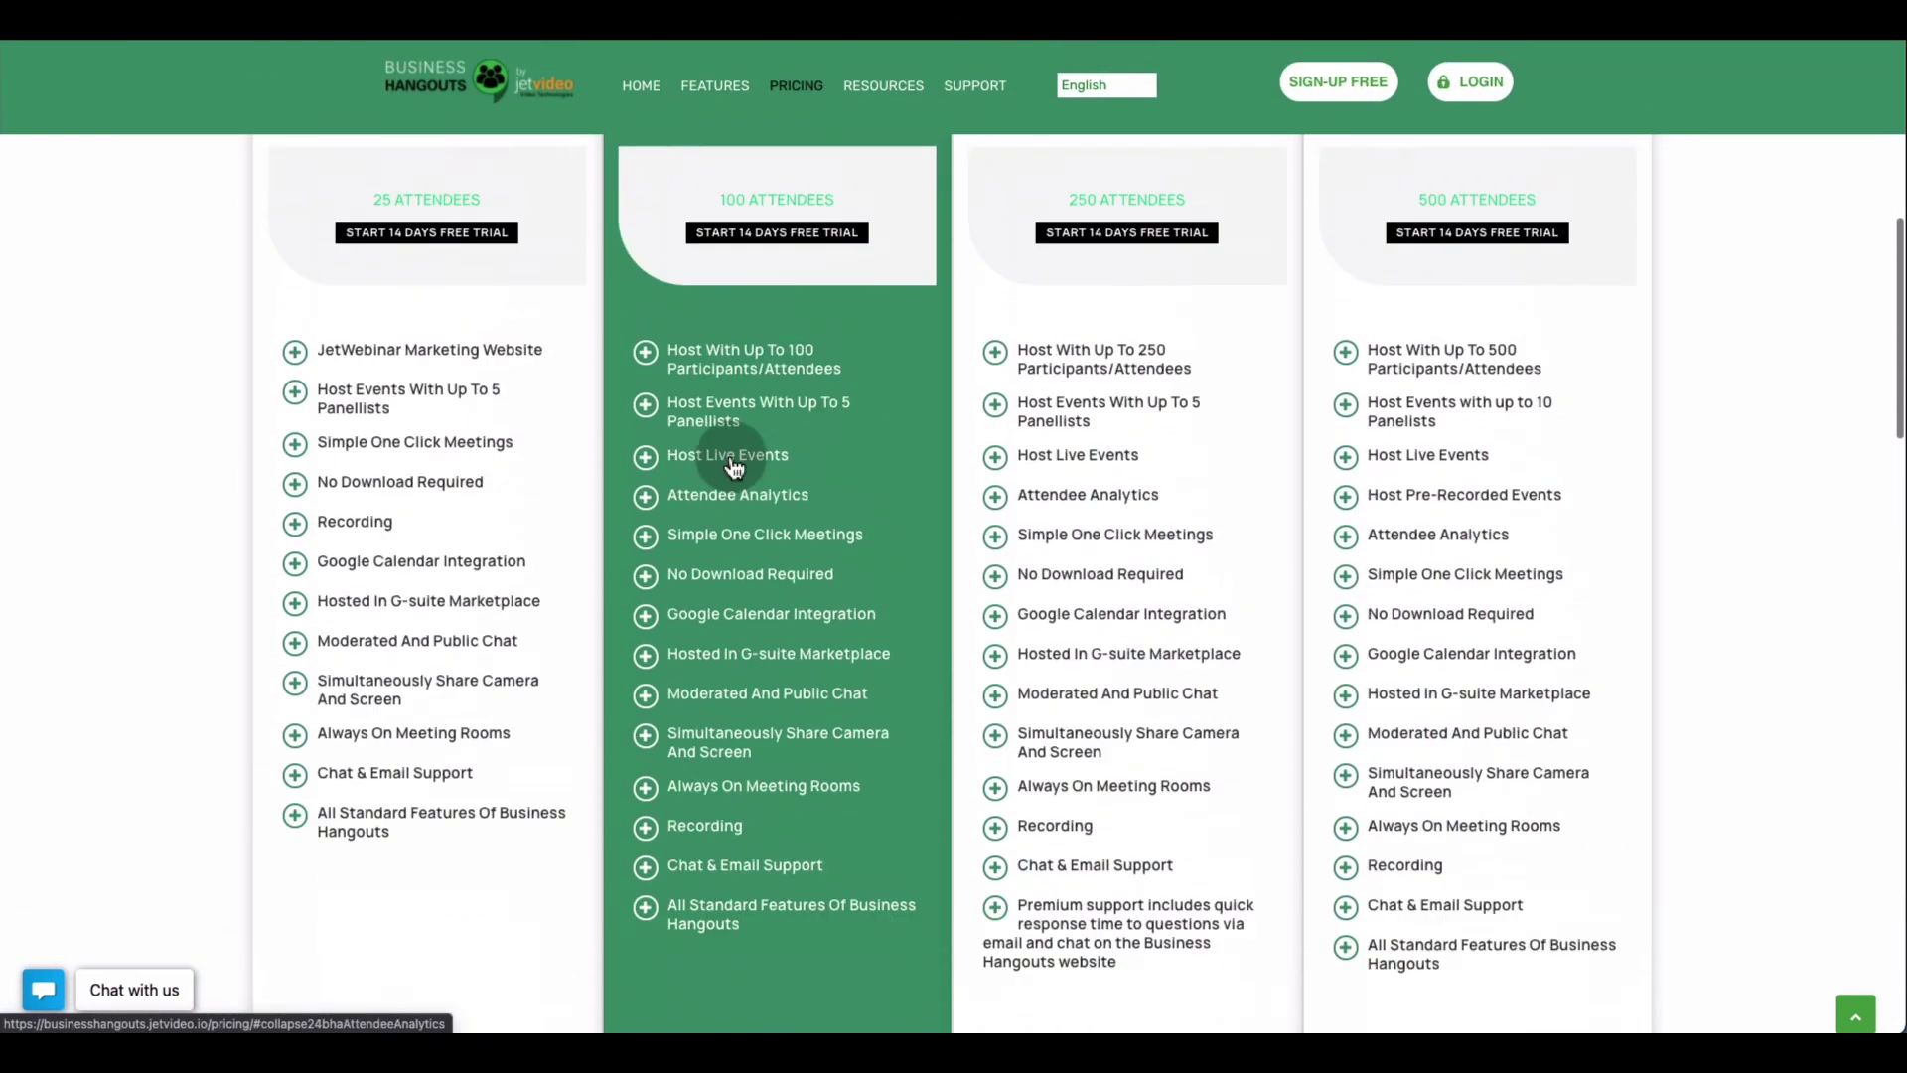
scroll(727, 462, "up", 2)
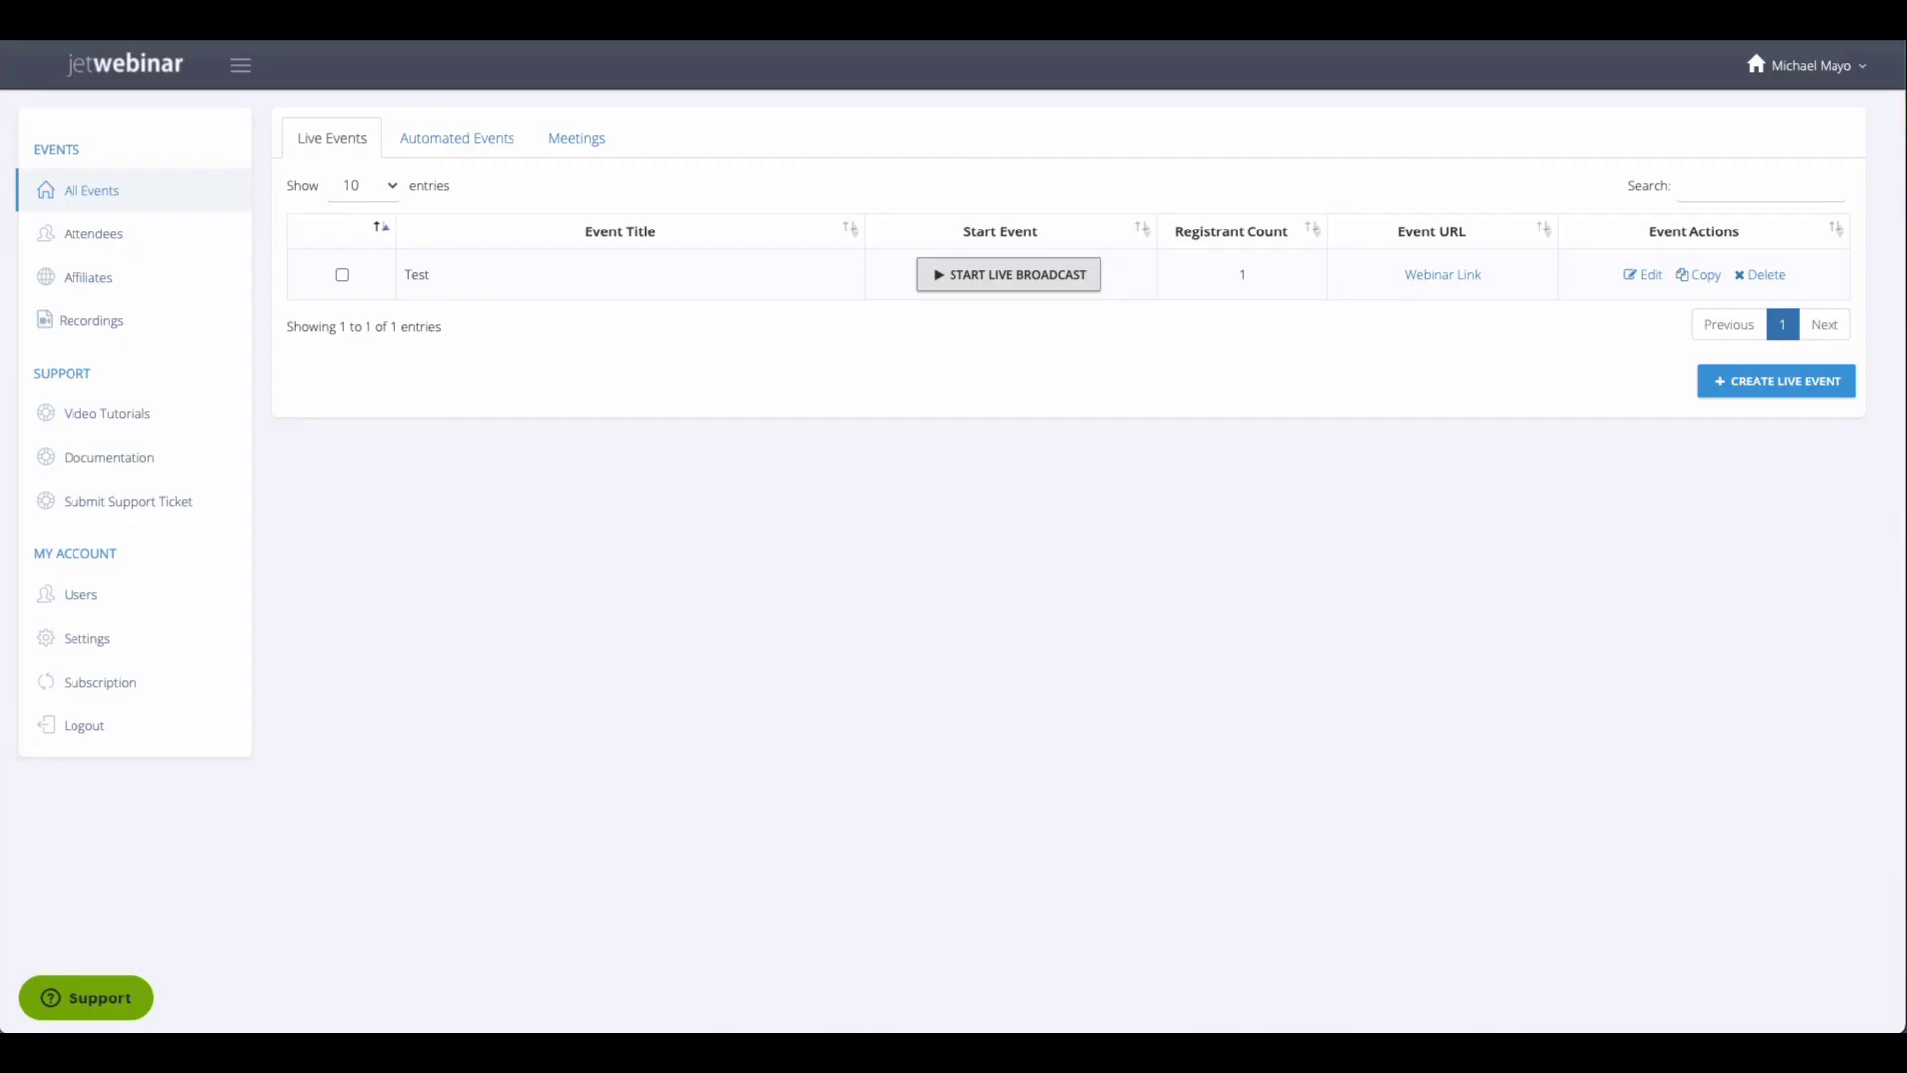